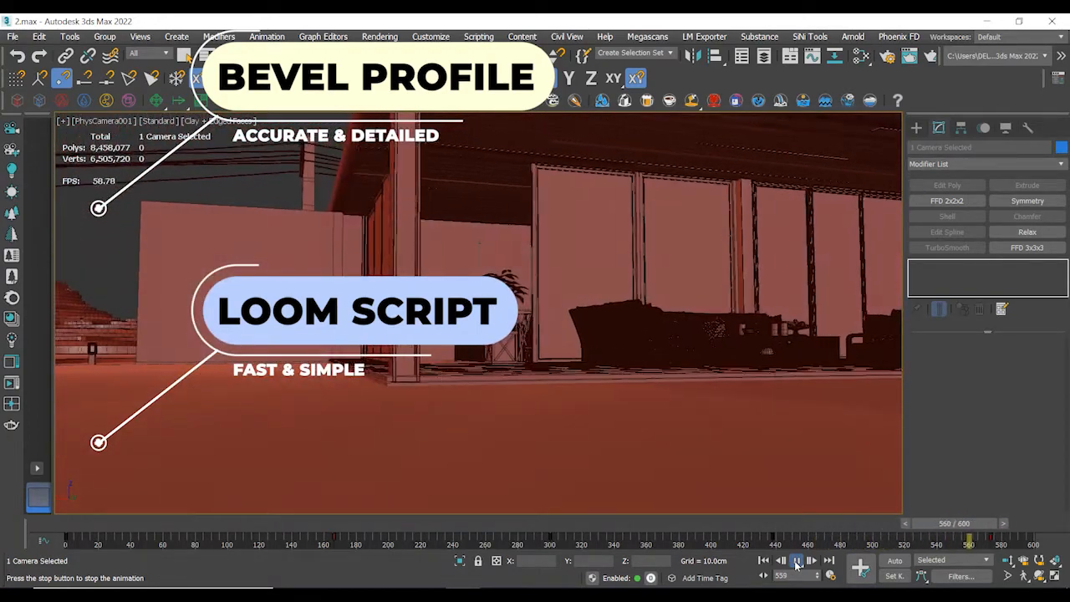
{"action": "left_click", "coordinate": [797, 562]}
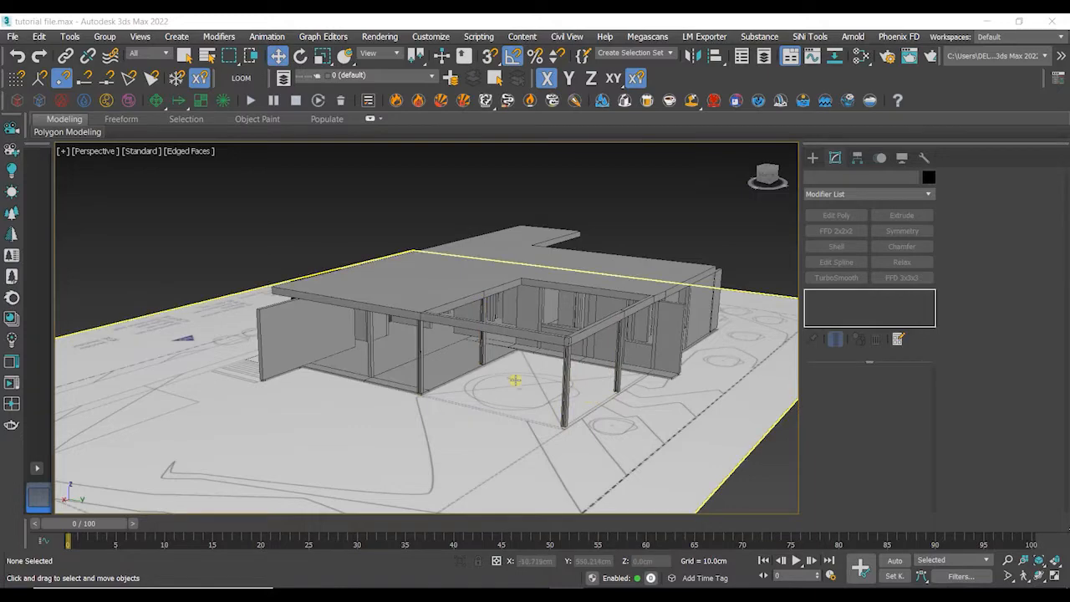
{"action": "middle_click_drag", "start_coordinate": [515, 381], "coordinate": [482, 416], "text": "alt"}
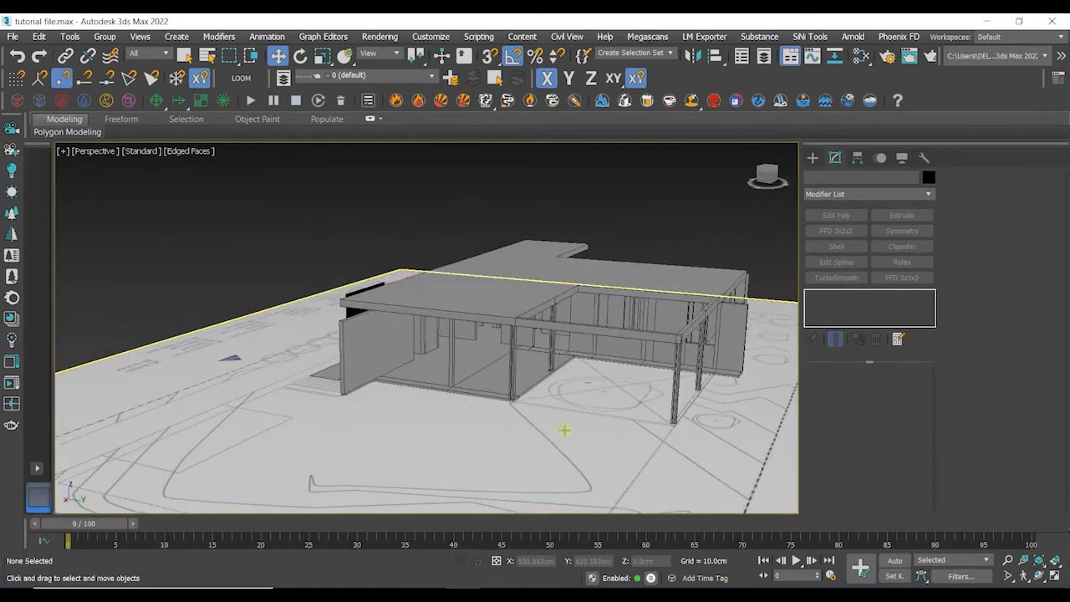
- Draw a rectangle spline in the empty area beside the building model
{"action": "middle_click_drag", "start_coordinate": [565, 430], "coordinate": [393, 360], "text": "alt"}
{"action": "scroll", "coordinate": [559, 395], "scroll_direction": "down", "scroll_amount": 3}
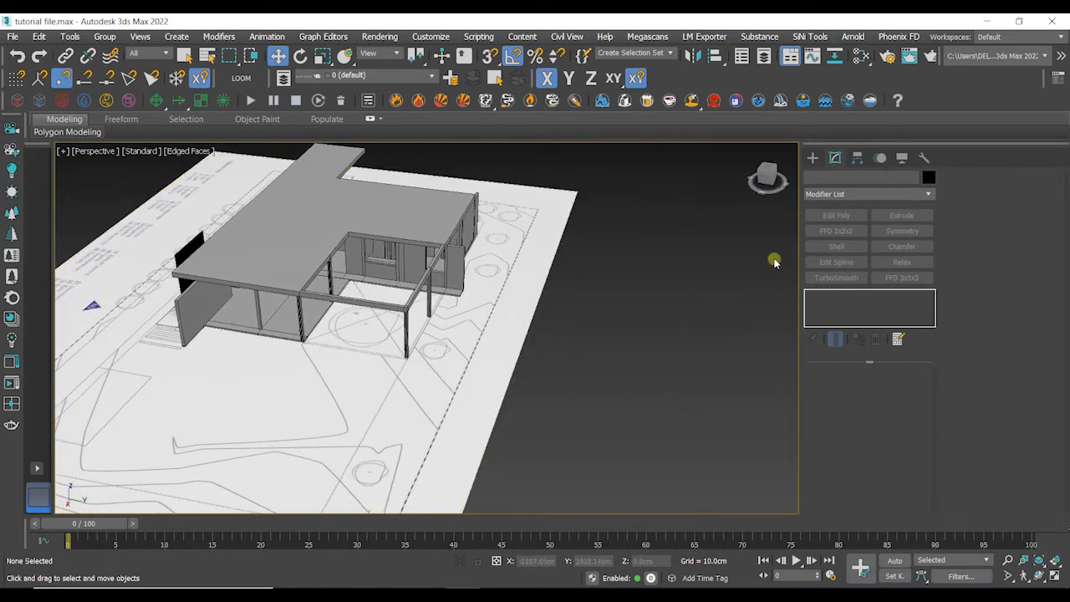
{"action": "left_click", "coordinate": [813, 158]}
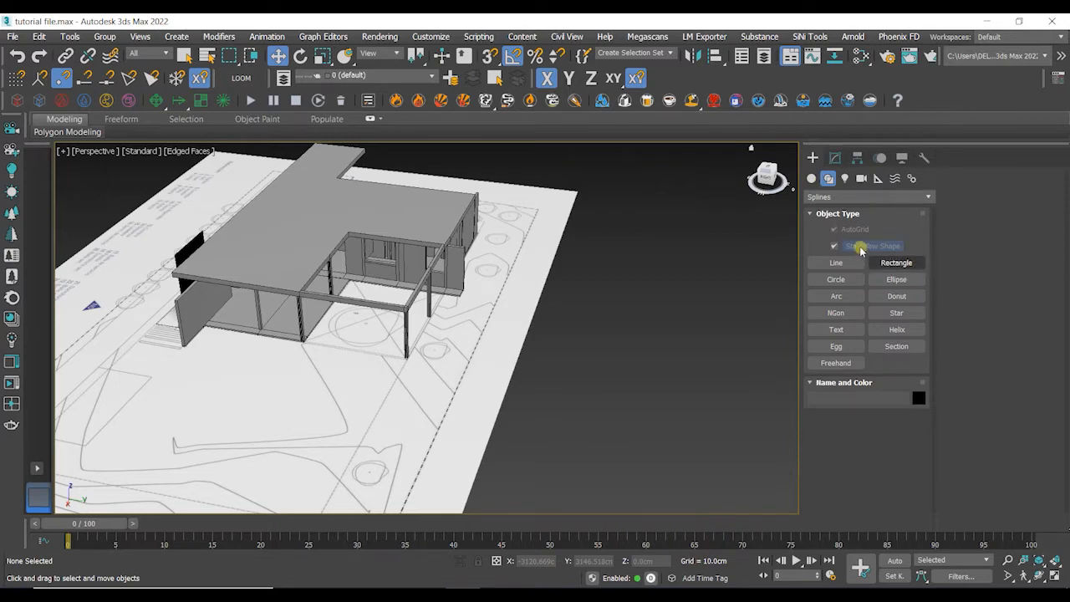
{"action": "left_click", "coordinate": [896, 263]}
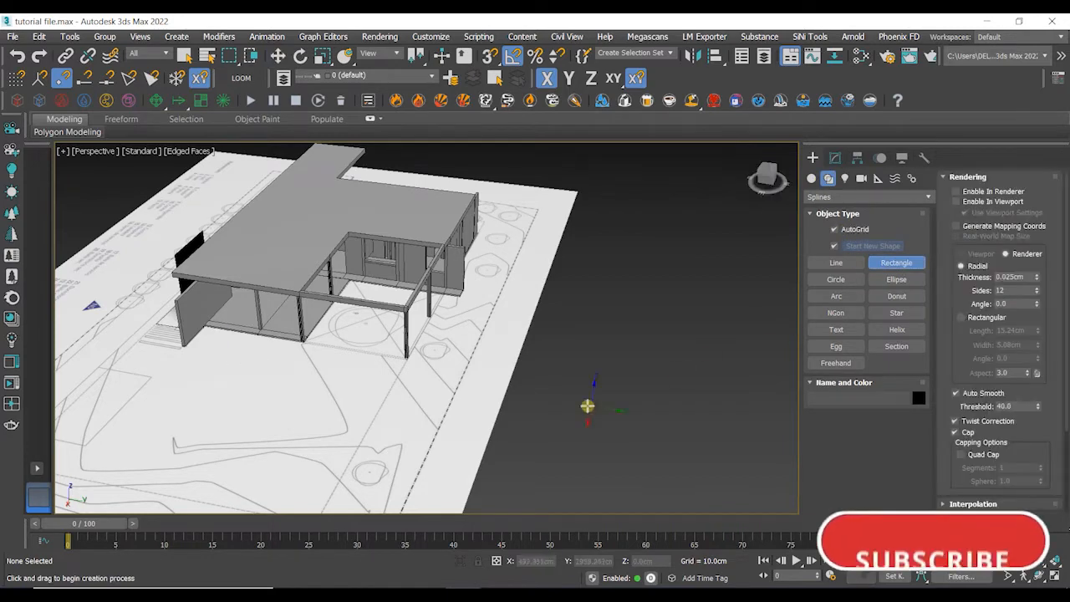
{"action": "middle_click_drag", "start_coordinate": [588, 406], "coordinate": [568, 377]}
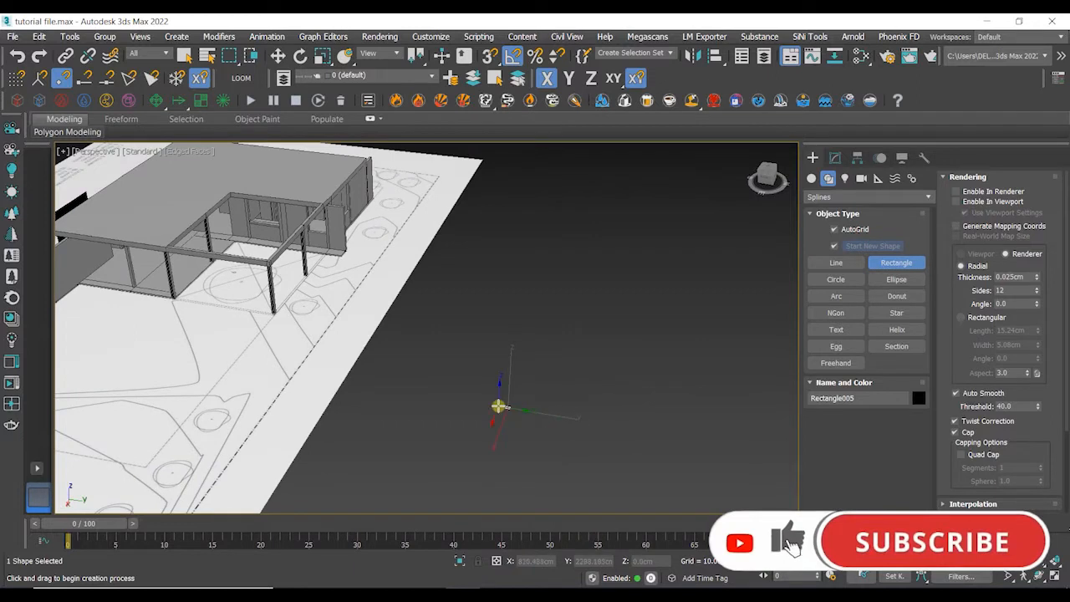
{"action": "left_click_drag", "start_coordinate": [494, 435], "coordinate": [670, 392]}
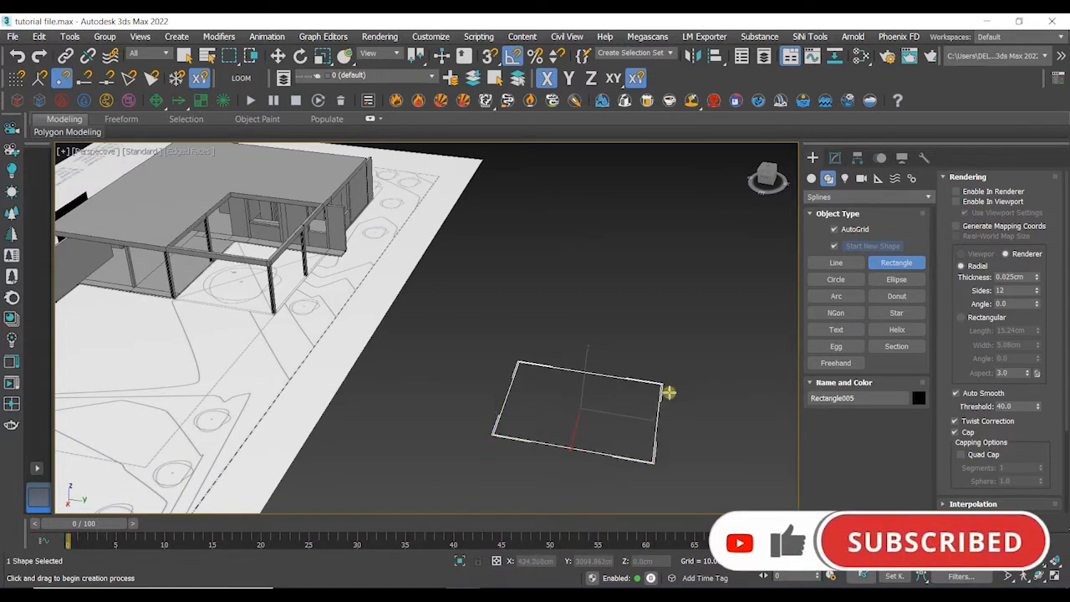
- Isolate the new rectangle in the viewport and end the rectangle command
{"action": "left_click", "coordinate": [459, 560]}
{"action": "right_click", "coordinate": [577, 406]}
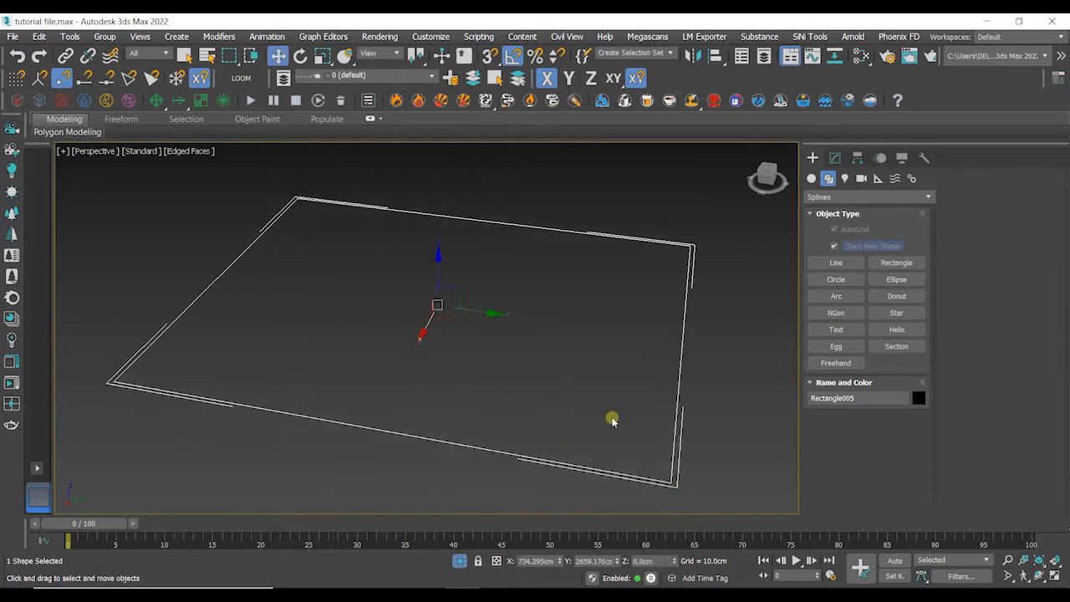
{"action": "left_click", "coordinate": [665, 405]}
{"action": "left_click", "coordinate": [676, 409]}
{"action": "scroll", "coordinate": [621, 393], "scroll_direction": "up", "scroll_amount": 2}
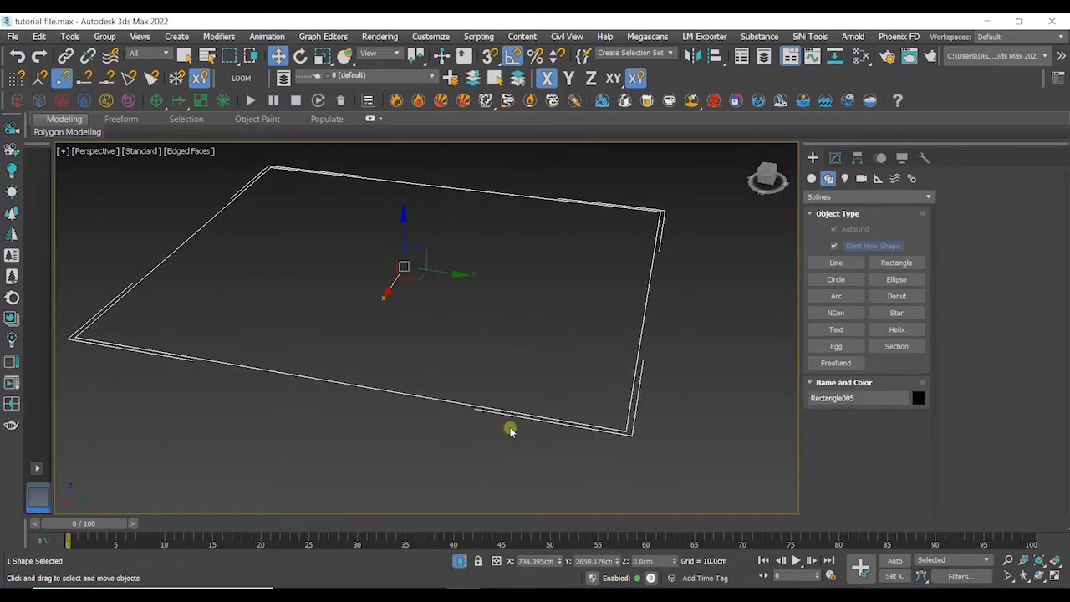
{"action": "middle_click_drag", "start_coordinate": [509, 425], "coordinate": [549, 430], "text": "alt"}
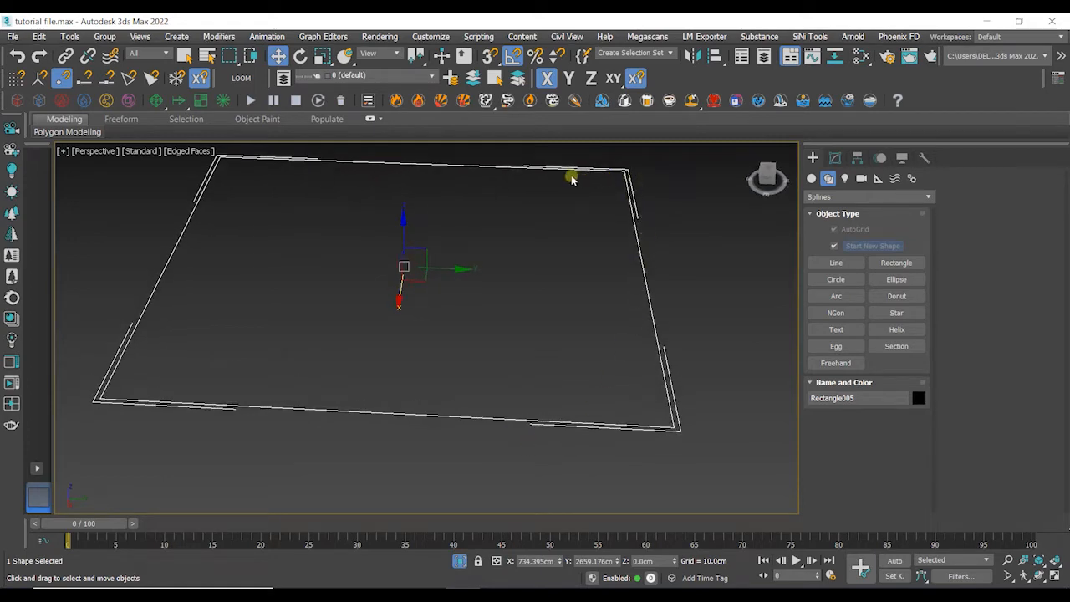
- Turn off Selection Brackets in the active viewport's preferences
{"action": "left_click", "coordinate": [136, 153]}
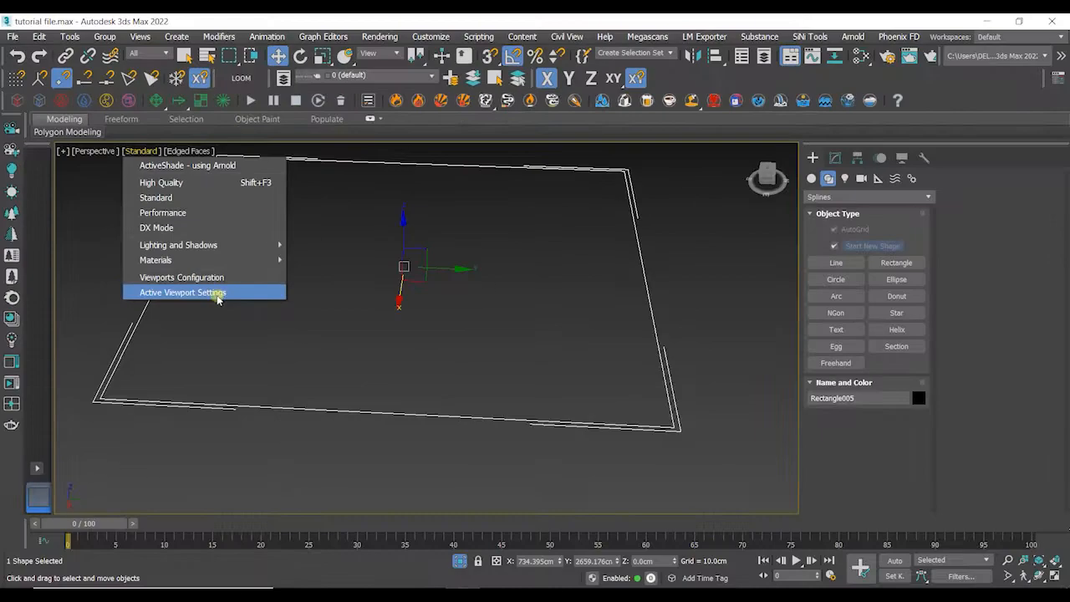
{"action": "left_click", "coordinate": [224, 293]}
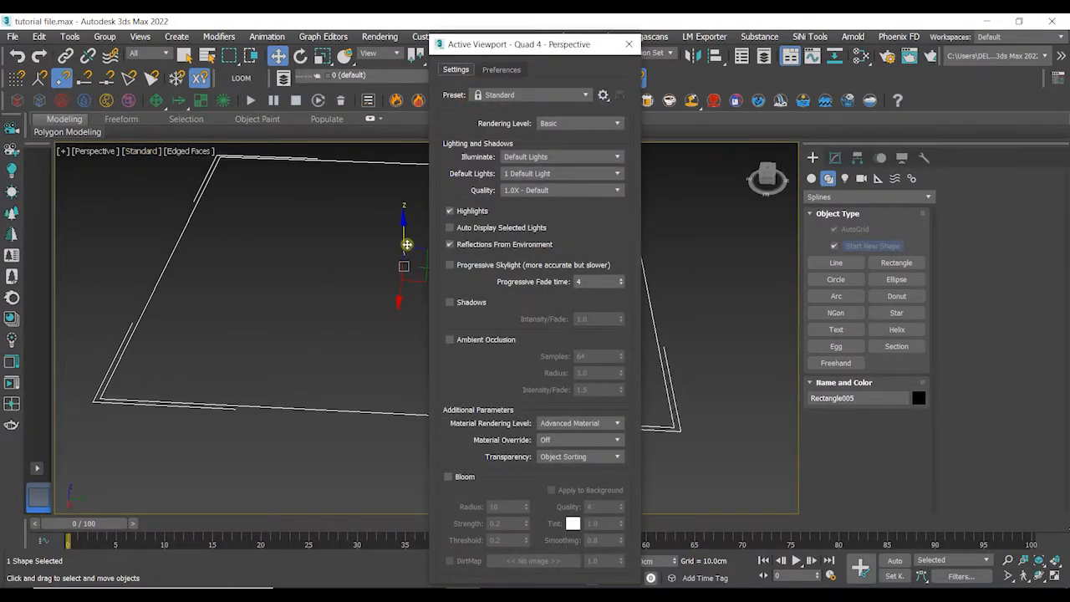
{"action": "left_click", "coordinate": [505, 70]}
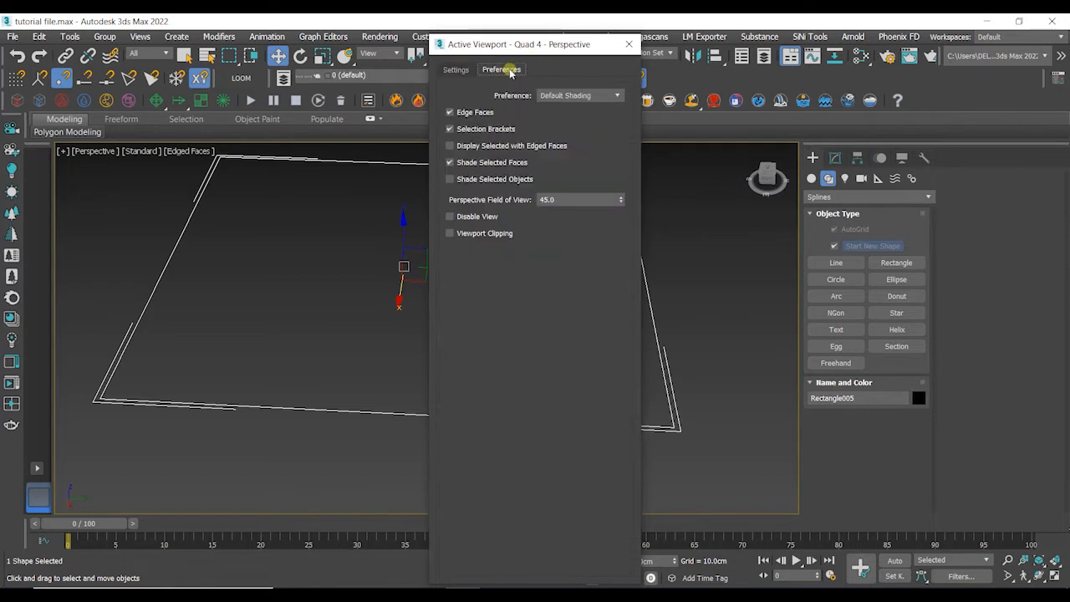
{"action": "left_click", "coordinate": [469, 130]}
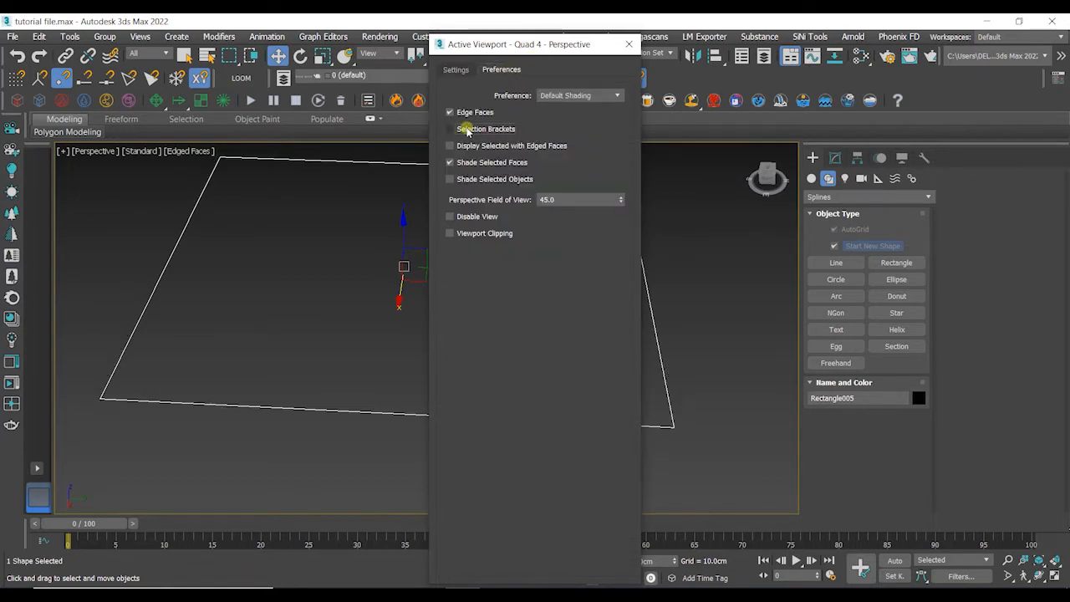
{"action": "left_click", "coordinate": [629, 46]}
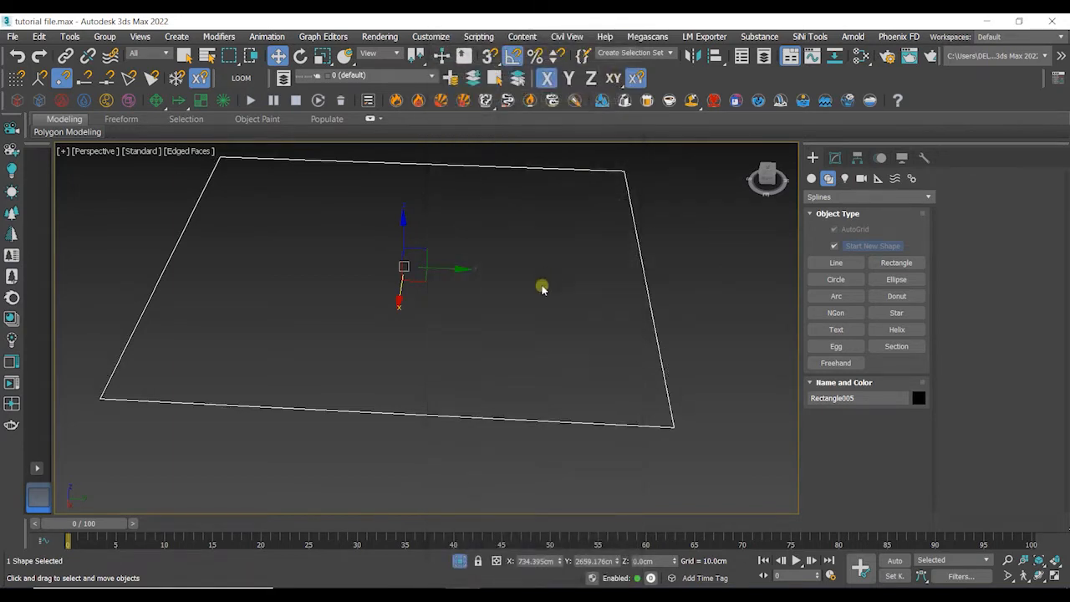
- Apply a Bevel Profile modifier to the rectangle
{"action": "middle_click_drag", "start_coordinate": [544, 290], "coordinate": [473, 349], "text": "alt"}
{"action": "left_click", "coordinate": [482, 341]}
{"action": "left_click", "coordinate": [628, 373]}
{"action": "middle_click_drag", "start_coordinate": [472, 348], "coordinate": [498, 362]}
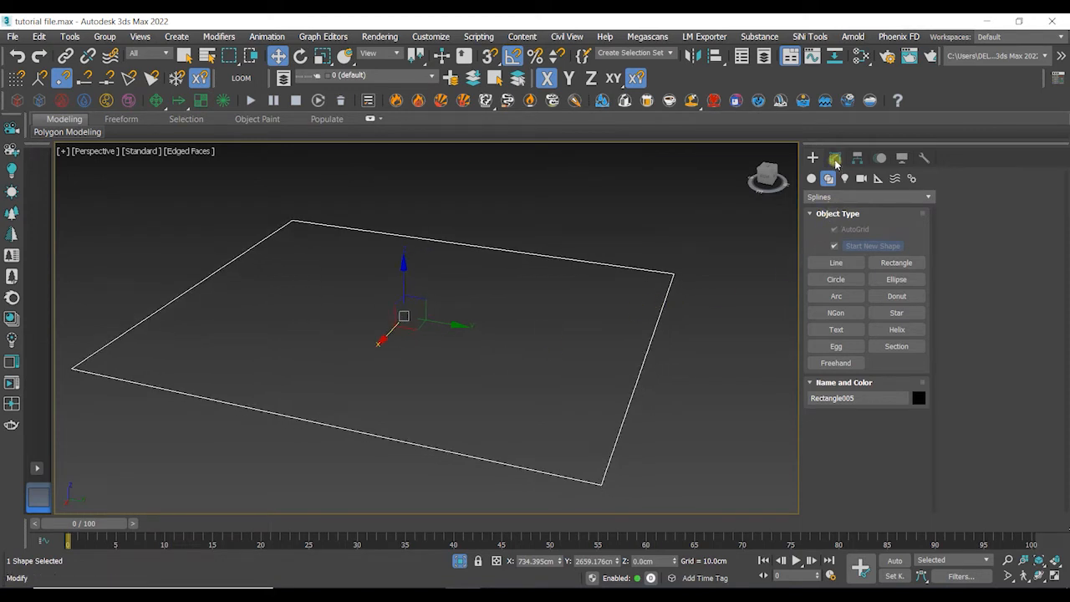
{"action": "left_click", "coordinate": [836, 159]}
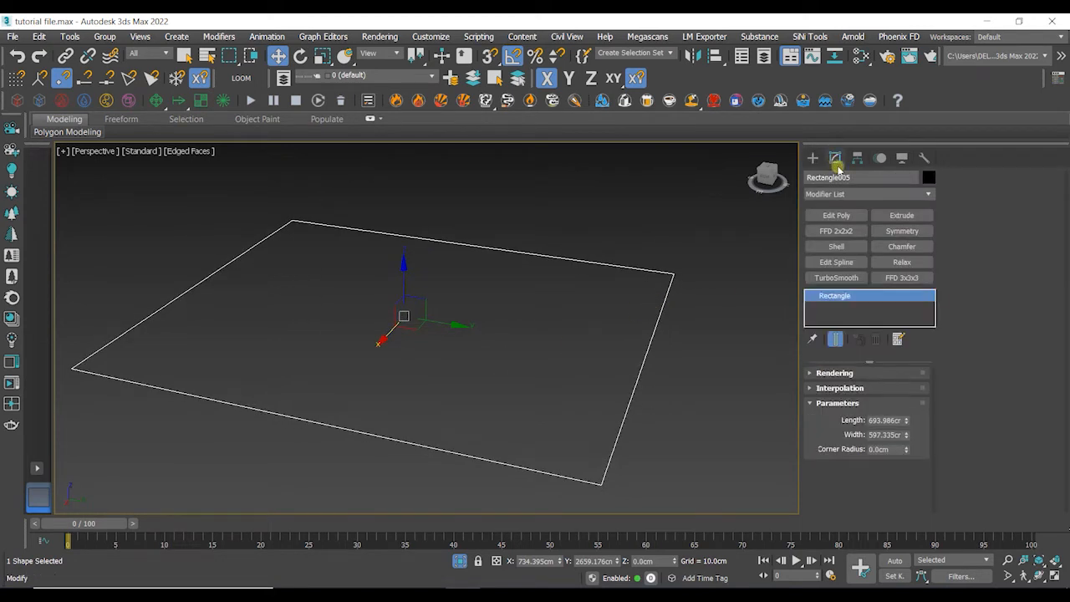
{"action": "left_click", "coordinate": [867, 195]}
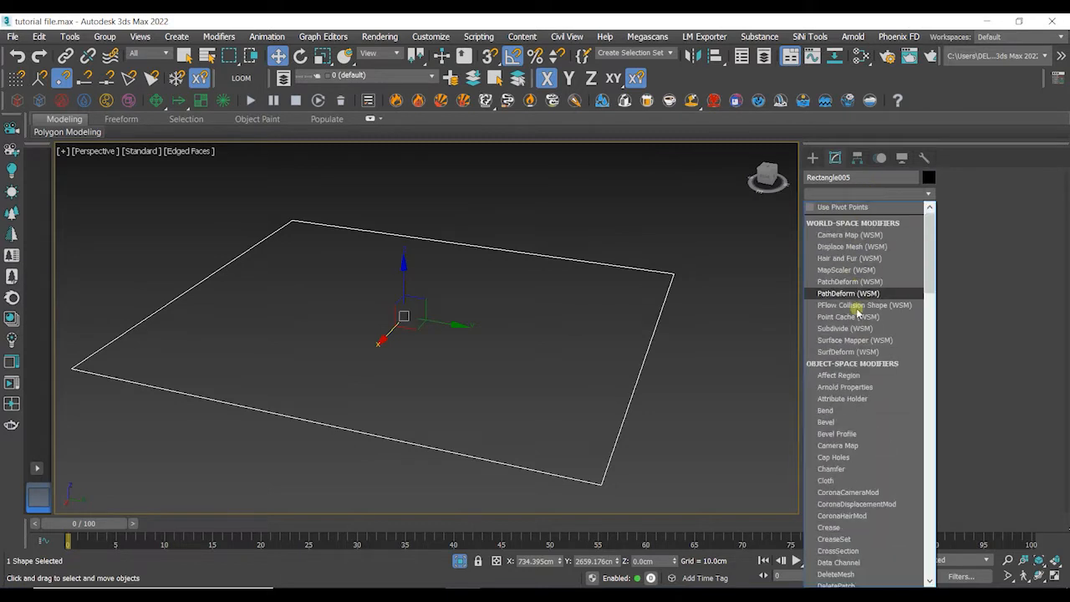
{"action": "scroll", "coordinate": [853, 318], "scroll_direction": "down", "scroll_amount": 10}
{"action": "scroll", "coordinate": [854, 325], "scroll_direction": "up", "scroll_amount": 10}
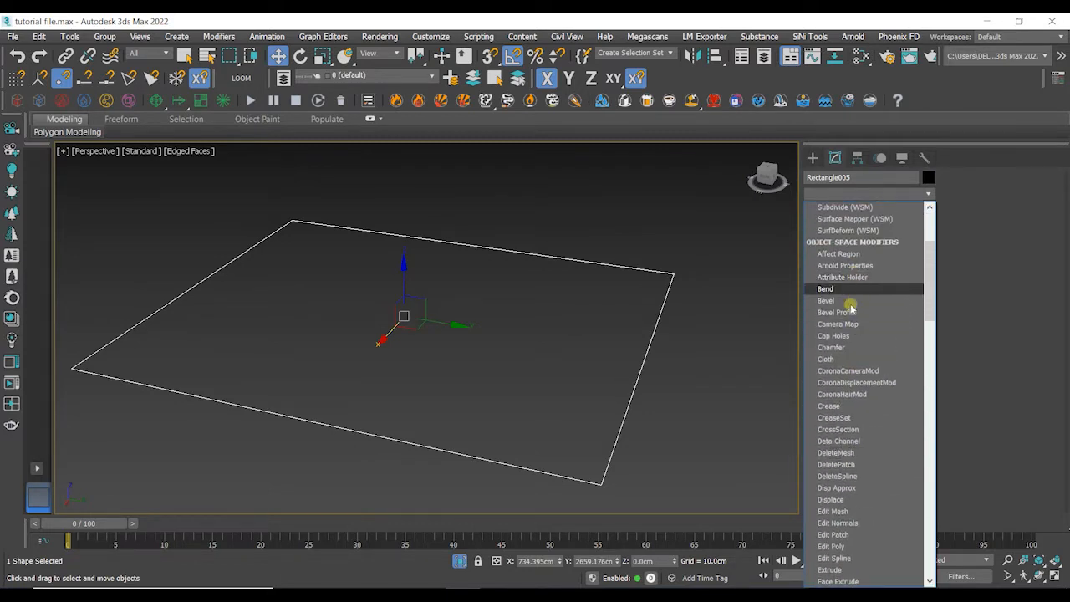
{"action": "left_click", "coordinate": [837, 312]}
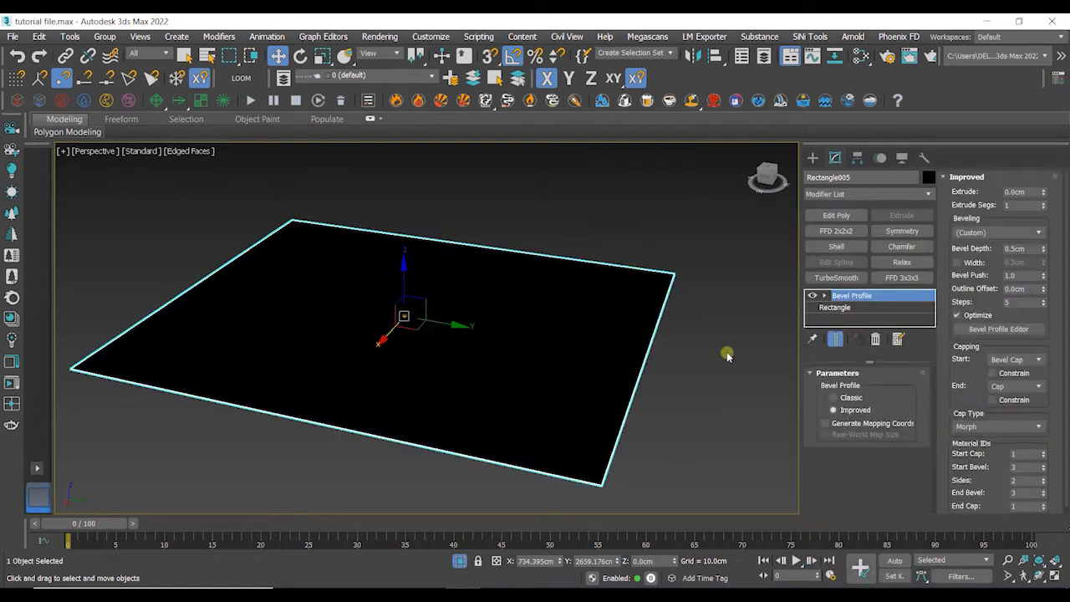
- Open the Slate Material Editor and close it again
{"action": "left_click", "coordinate": [862, 57]}
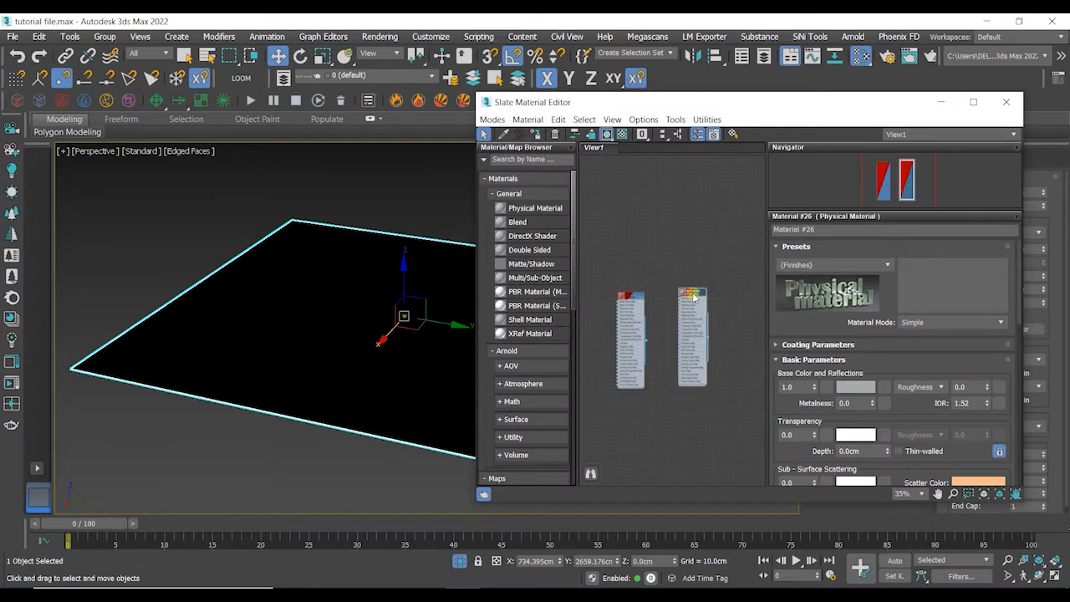
{"action": "left_click", "coordinate": [537, 134]}
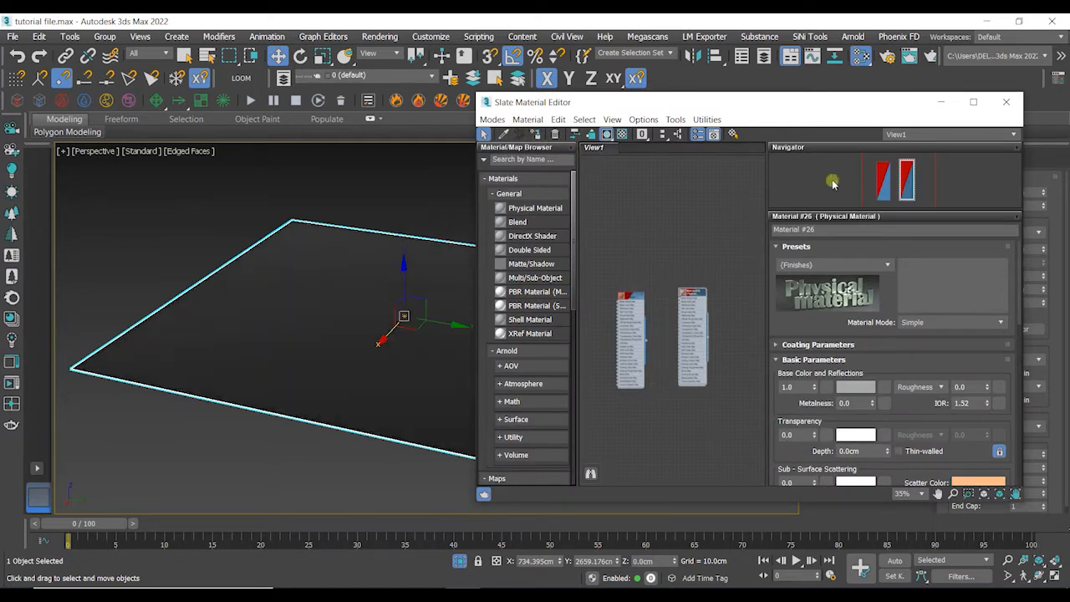
{"action": "left_click", "coordinate": [1010, 102]}
- Switch the Bevel Profile mode to Classic and back to Improved
{"action": "middle_click_drag", "start_coordinate": [686, 392], "coordinate": [687, 368], "text": "alt"}
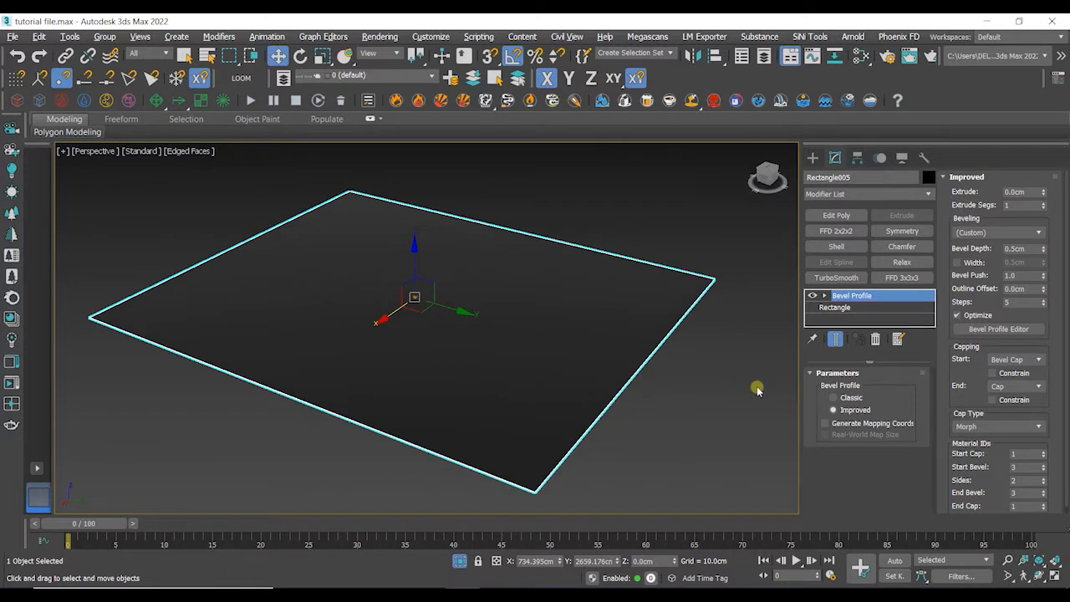
{"action": "left_click", "coordinate": [843, 398]}
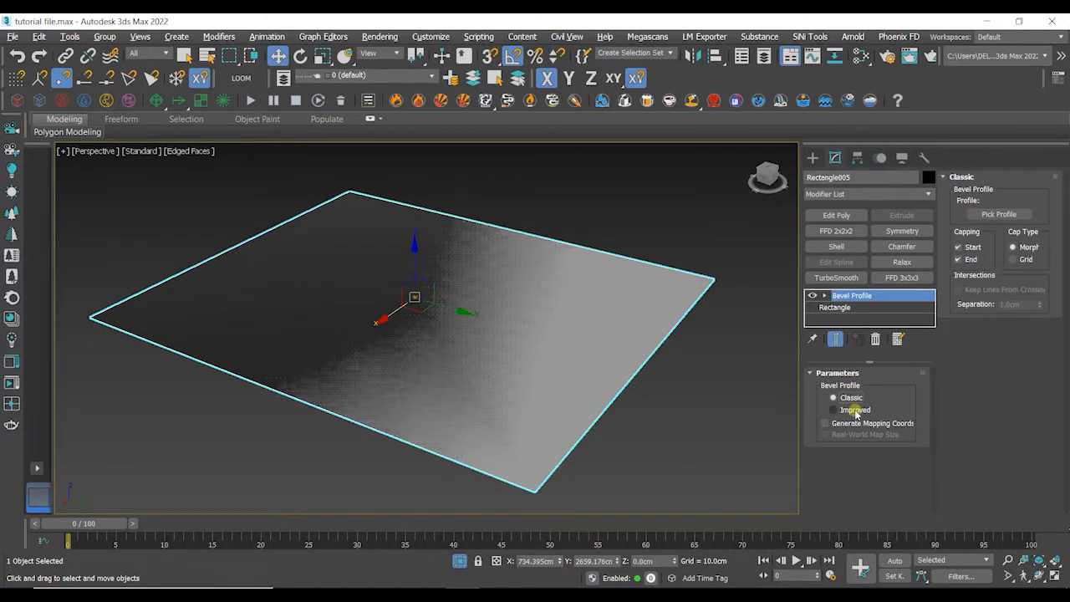
{"action": "left_click", "coordinate": [855, 409]}
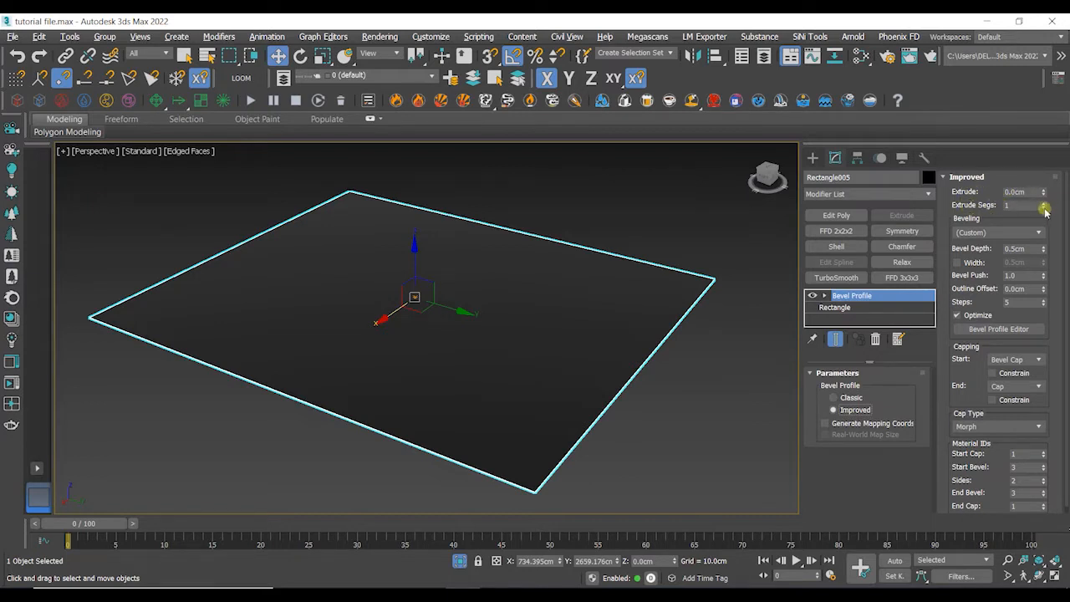
- Set the Bevel Profile extrude amount to 100 cm
{"action": "left_click_drag", "start_coordinate": [1043, 194], "coordinate": [52, 220]}
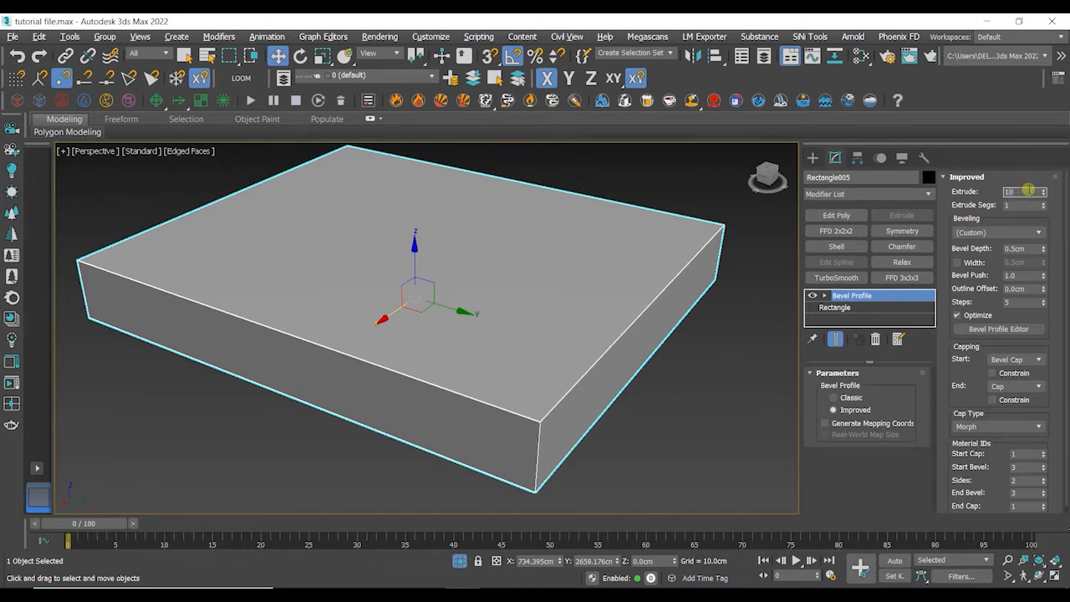
{"action": "key", "text": "Return"}
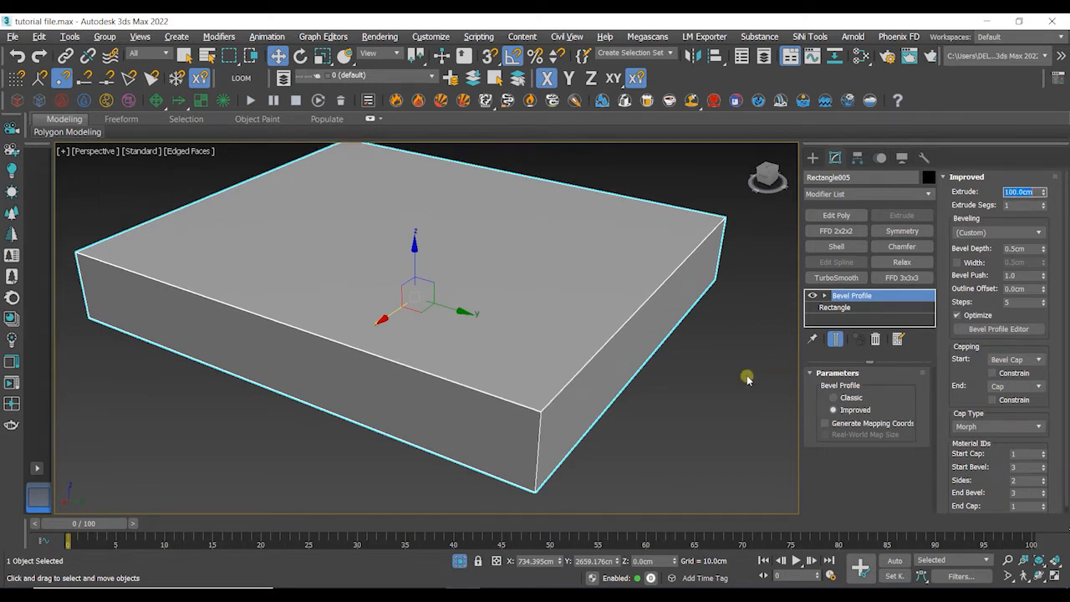
{"action": "middle_click_drag", "start_coordinate": [748, 379], "coordinate": [743, 367], "text": "alt"}
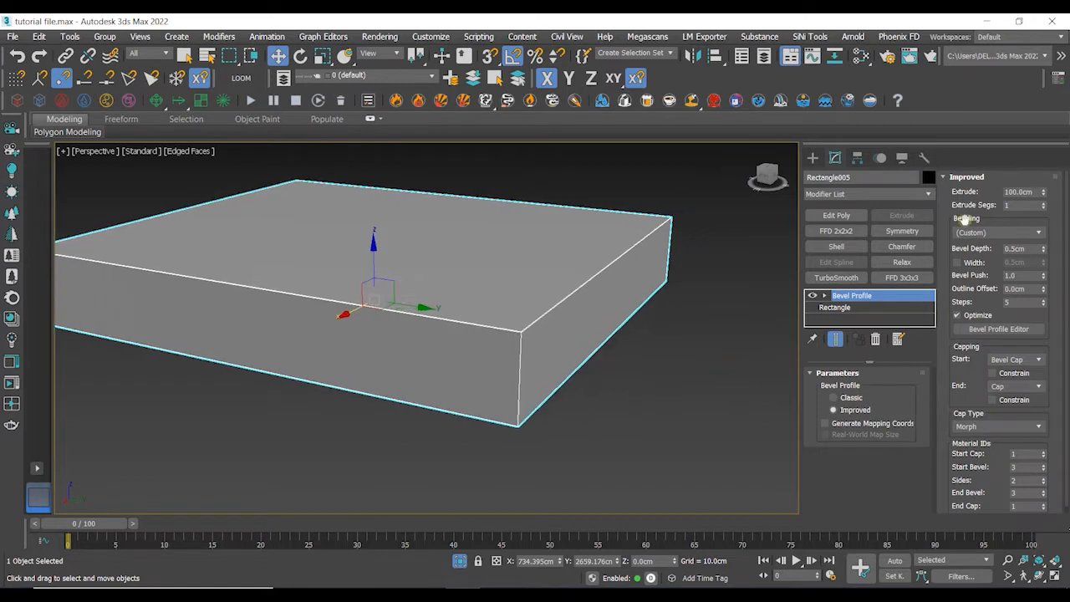
- Try increasing the extrude segments, then return them to 1
{"action": "left_click", "coordinate": [1043, 204]}
{"action": "left_click", "coordinate": [1044, 204]}
{"action": "left_click", "coordinate": [1043, 204]}
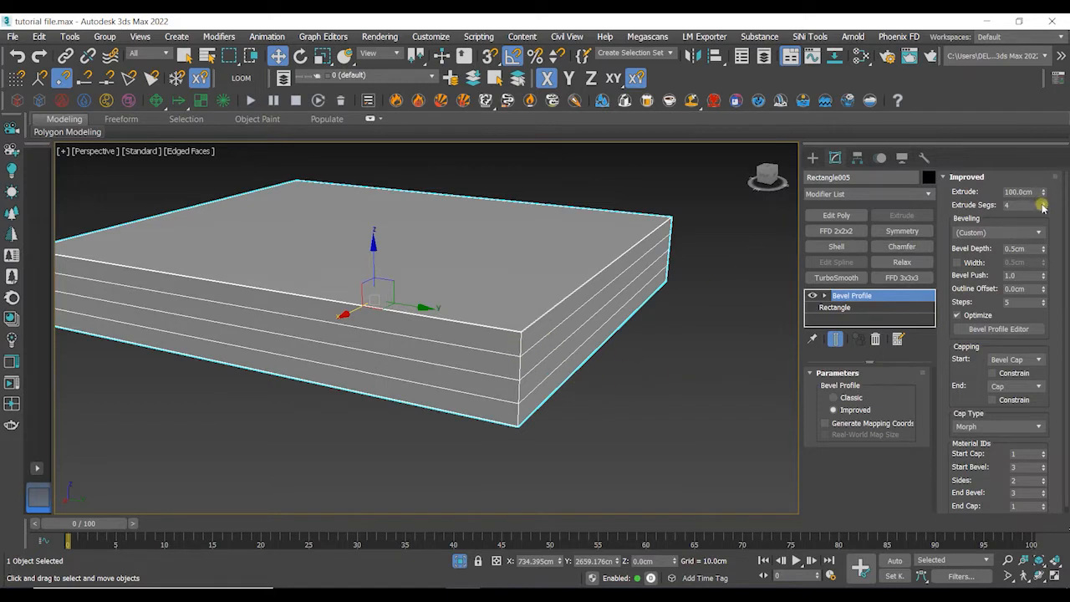
{"action": "left_click", "coordinate": [1044, 207]}
{"action": "left_click", "coordinate": [1044, 207]}
{"action": "left_click", "coordinate": [1044, 207]}
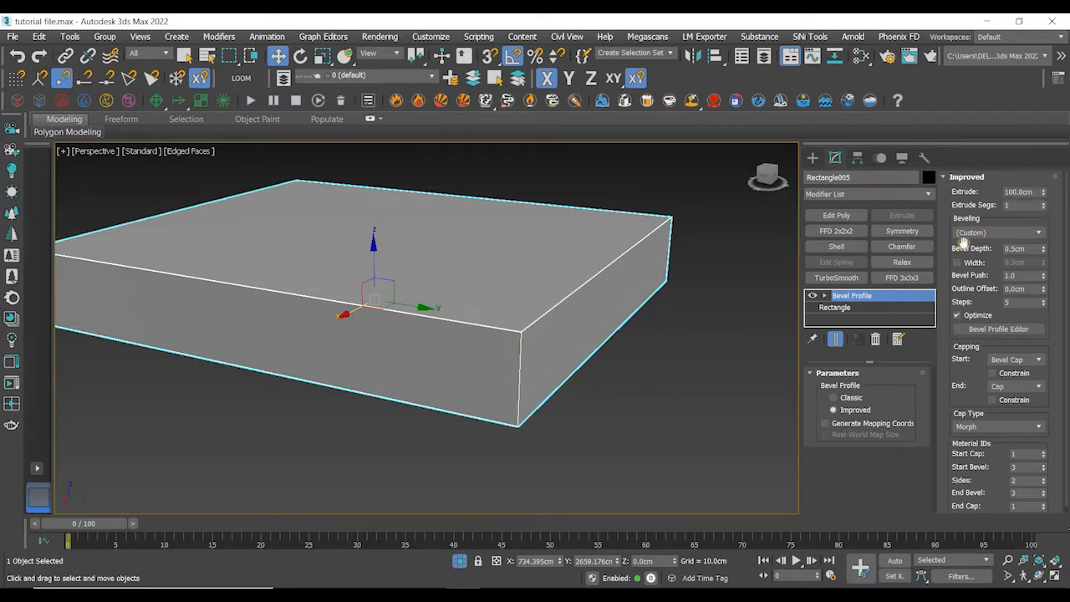
- Reselect the slab and raise the bevel depth to about 10.9 cm
{"action": "left_click", "coordinate": [658, 425]}
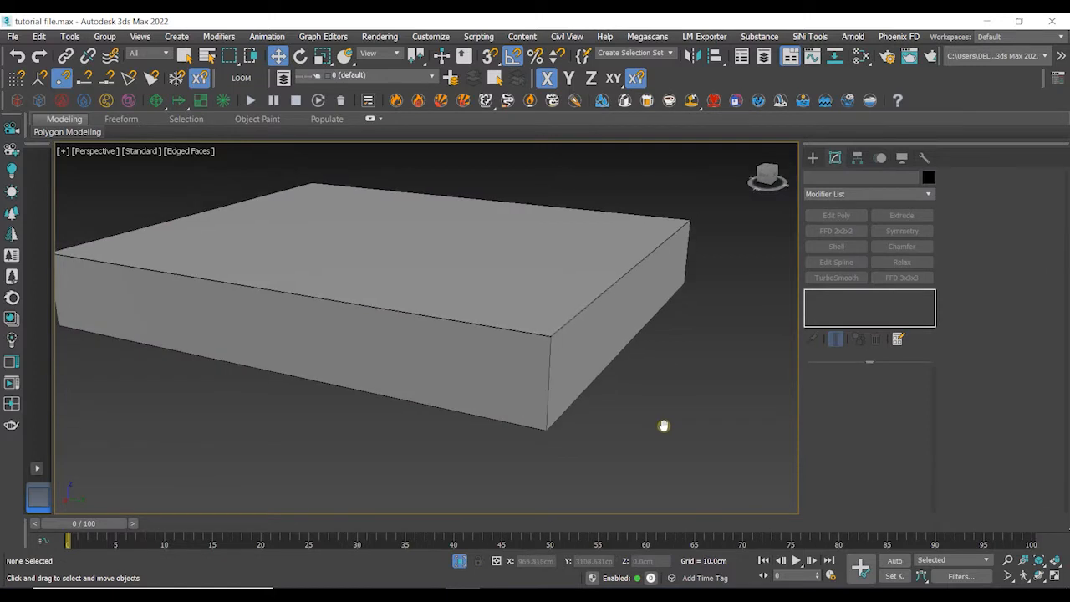
{"action": "scroll", "coordinate": [656, 430], "scroll_direction": "up", "scroll_amount": 3}
{"action": "scroll", "coordinate": [656, 430], "scroll_direction": "down", "scroll_amount": 3}
{"action": "left_click", "coordinate": [490, 402]}
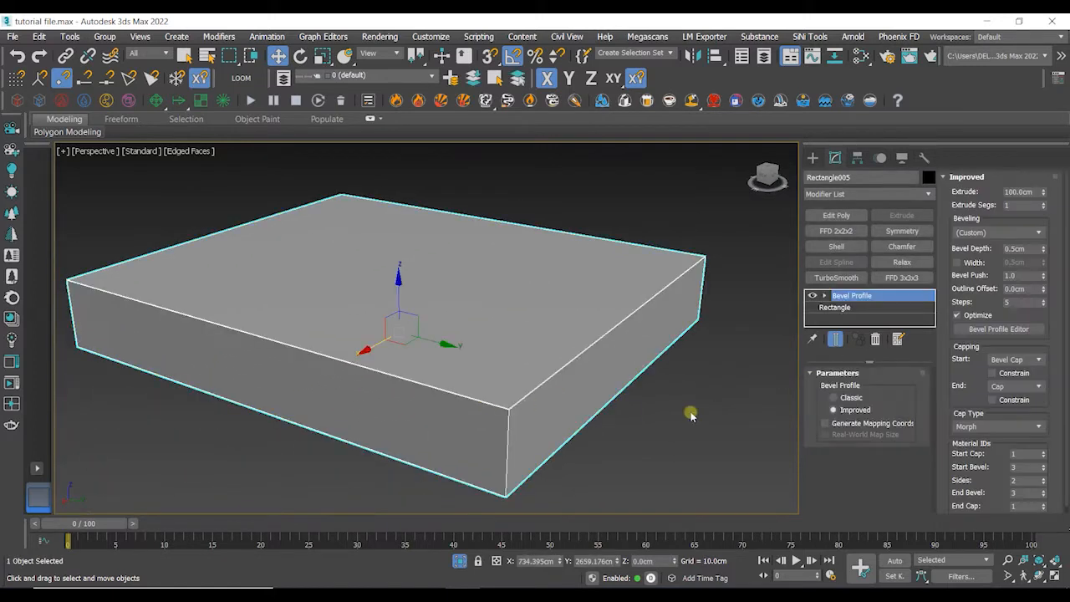
{"action": "middle_click_drag", "start_coordinate": [703, 411], "coordinate": [719, 401]}
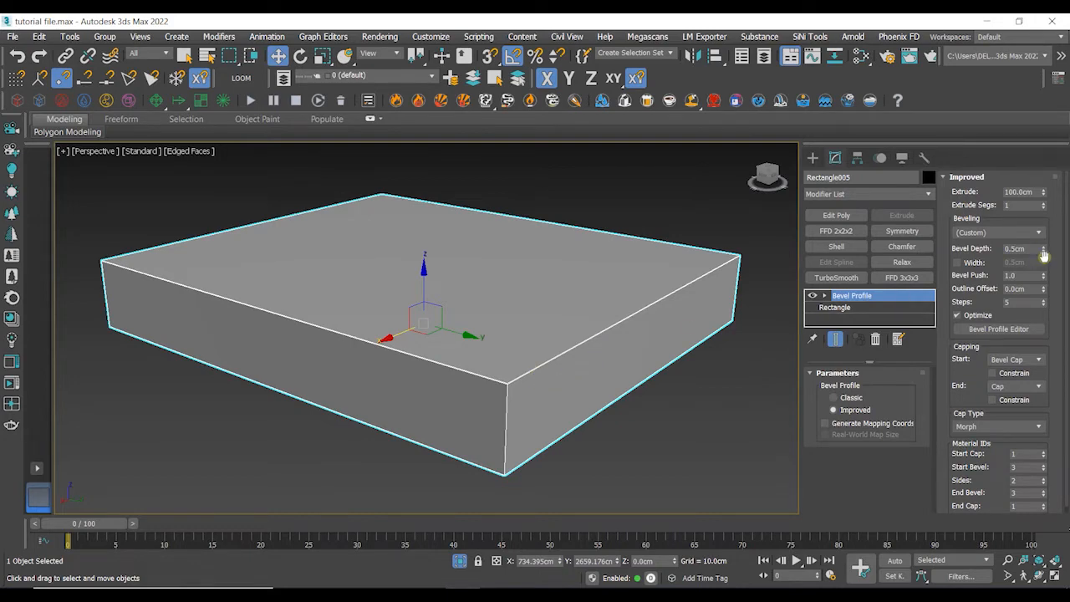
{"action": "left_click_drag", "start_coordinate": [1044, 251], "coordinate": [1043, 188]}
- Enable and then disable the bevel width option
{"action": "left_click", "coordinate": [958, 263]}
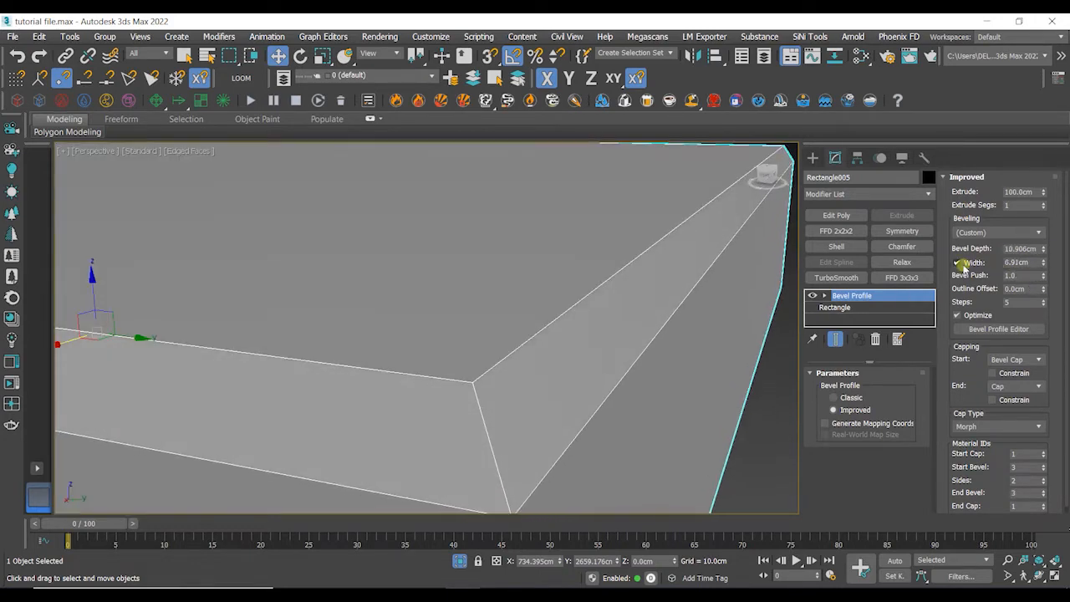
{"action": "left_click", "coordinate": [958, 263]}
{"action": "middle_click_drag", "start_coordinate": [718, 324], "coordinate": [676, 318]}
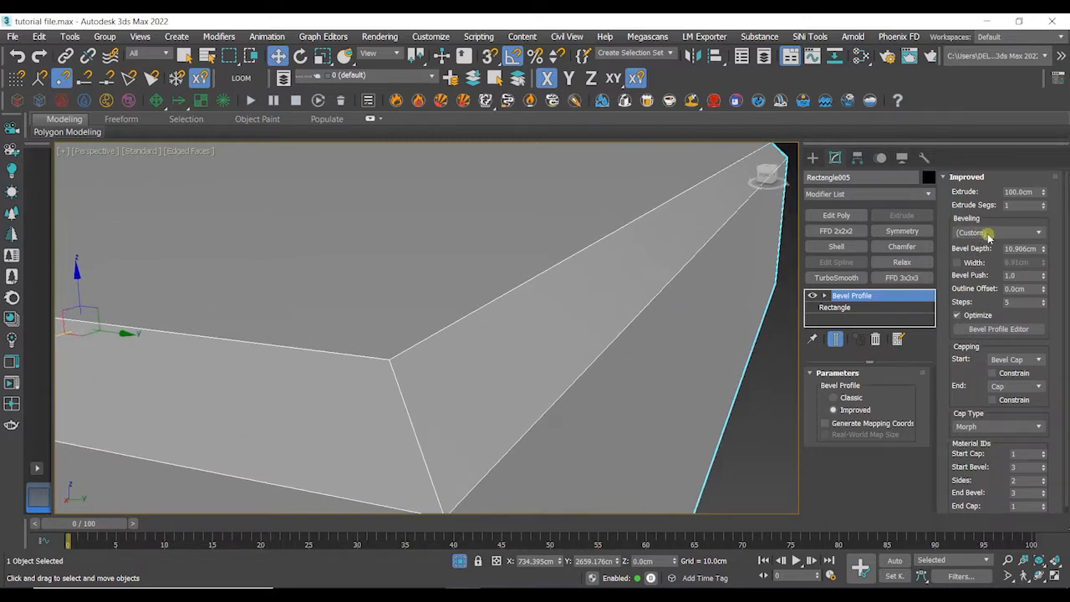
- Apply the Concave bevelling preset to the slab
{"action": "left_click", "coordinate": [989, 233]}
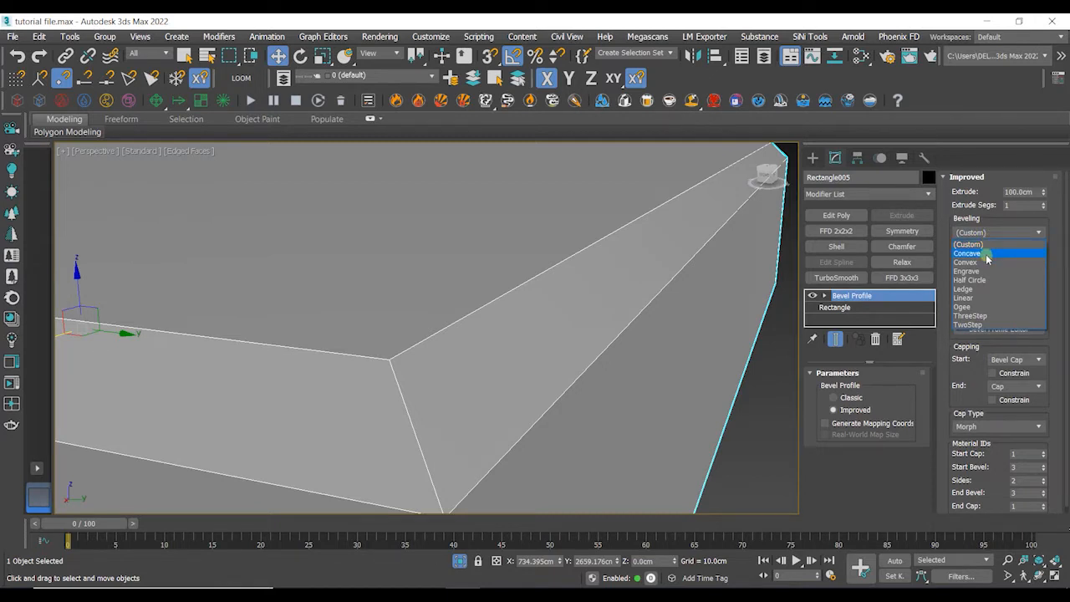
{"action": "left_click", "coordinate": [986, 255]}
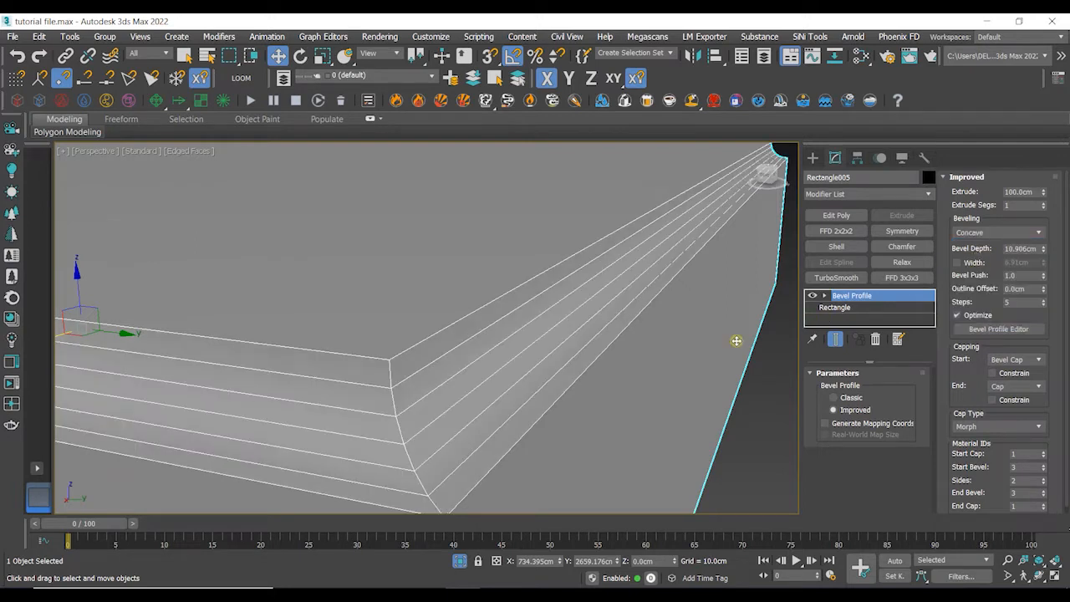
{"action": "middle_click_drag", "start_coordinate": [652, 366], "coordinate": [640, 483], "text": "alt"}
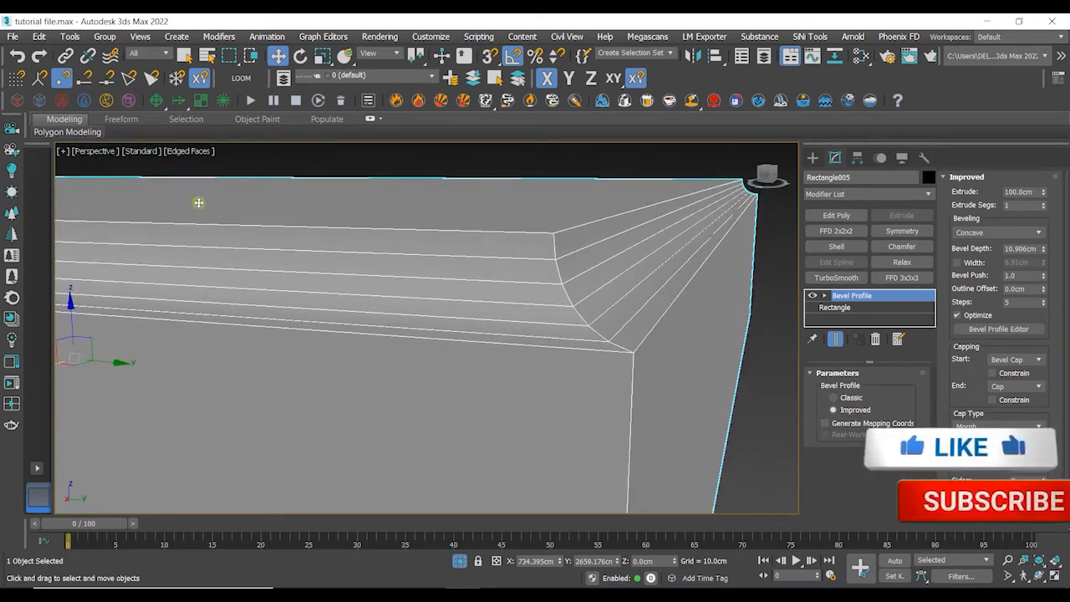
- Switch the perspective viewport to Clay shading
{"action": "left_click", "coordinate": [189, 150]}
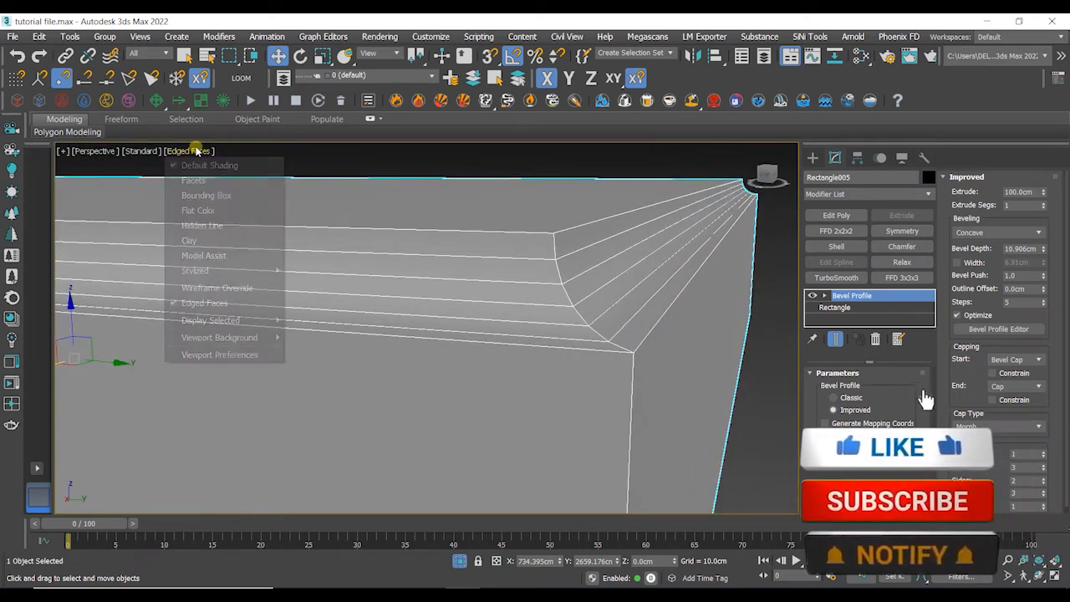
{"action": "left_click", "coordinate": [229, 241]}
{"action": "mouse_move", "coordinate": [631, 296]}
{"action": "middle_mouse_down"}
{"action": "mouse_move", "coordinate": [512, 339]}
{"action": "mouse_move", "coordinate": [532, 340]}
{"action": "middle_mouse_up"}
{"action": "mouse_move", "coordinate": [599, 318]}
{"action": "middle_mouse_down", "text": "alt"}
{"action": "mouse_move", "coordinate": [571, 304]}
{"action": "mouse_move", "coordinate": [611, 318]}
{"action": "middle_mouse_up", "text": "alt"}
- Try the Convex, Engrave and Ledge bevelling presets one after another
{"action": "left_click", "coordinate": [993, 234]}
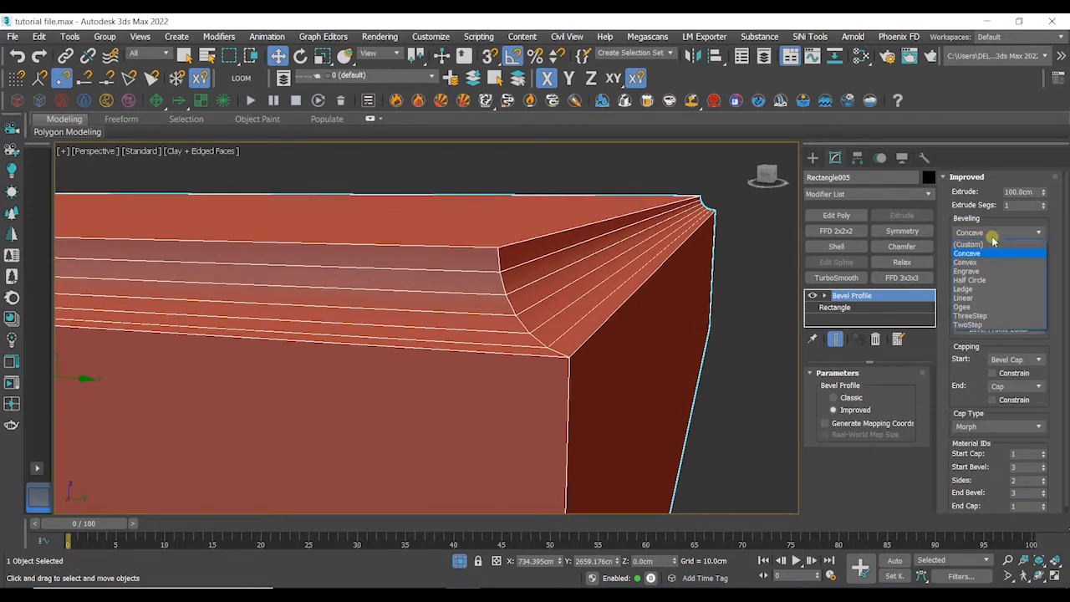
{"action": "left_click", "coordinate": [987, 264]}
{"action": "middle_click_drag", "start_coordinate": [637, 301], "coordinate": [616, 334], "text": "alt"}
{"action": "left_click", "coordinate": [1011, 235]}
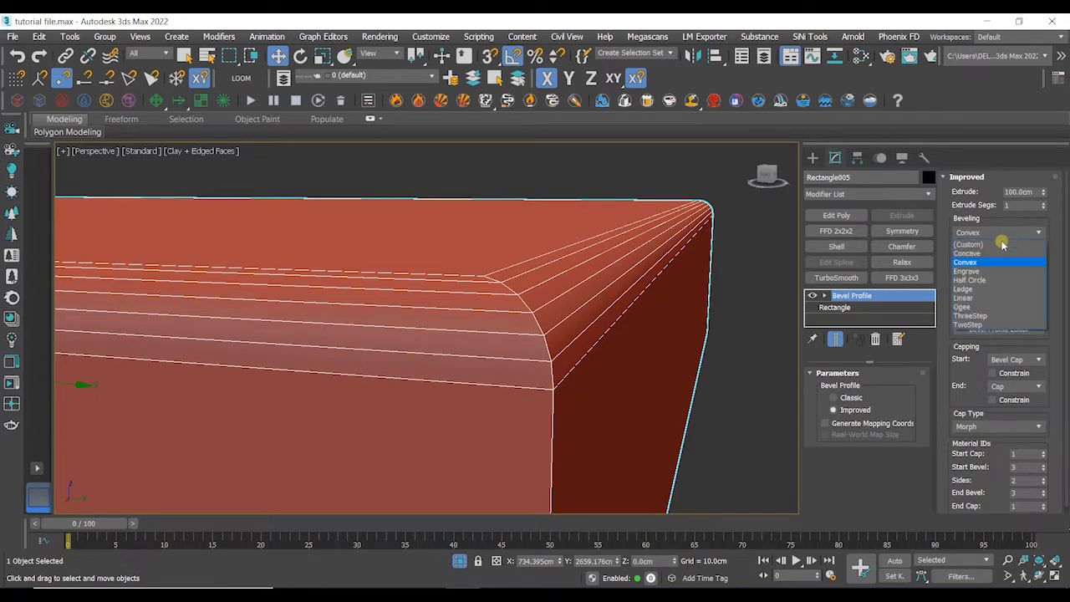
{"action": "left_click", "coordinate": [985, 266]}
{"action": "mouse_move", "coordinate": [668, 337]}
{"action": "middle_mouse_down"}
{"action": "mouse_move", "coordinate": [676, 353]}
{"action": "mouse_move", "coordinate": [686, 332]}
{"action": "mouse_move", "coordinate": [672, 327]}
{"action": "middle_mouse_up"}
{"action": "left_click", "coordinate": [1000, 234]}
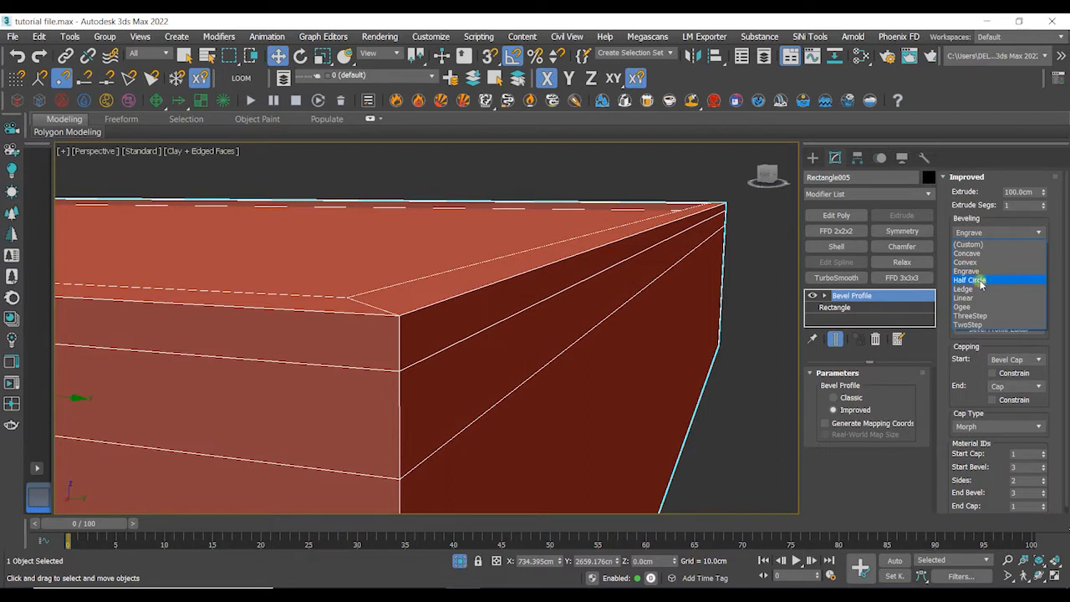
{"action": "left_click", "coordinate": [981, 271]}
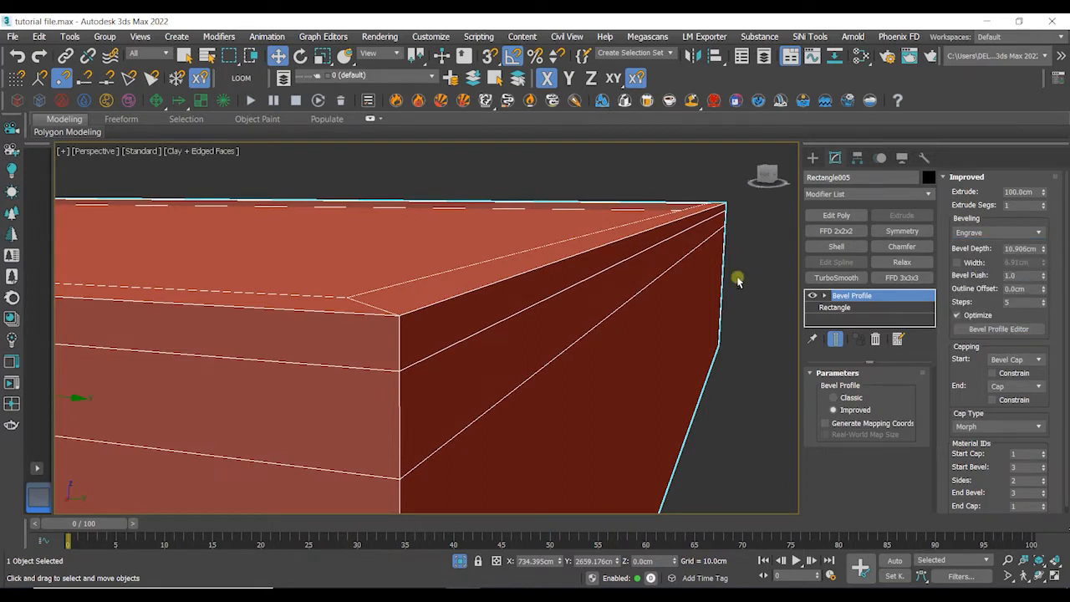
{"action": "left_click", "coordinate": [978, 234]}
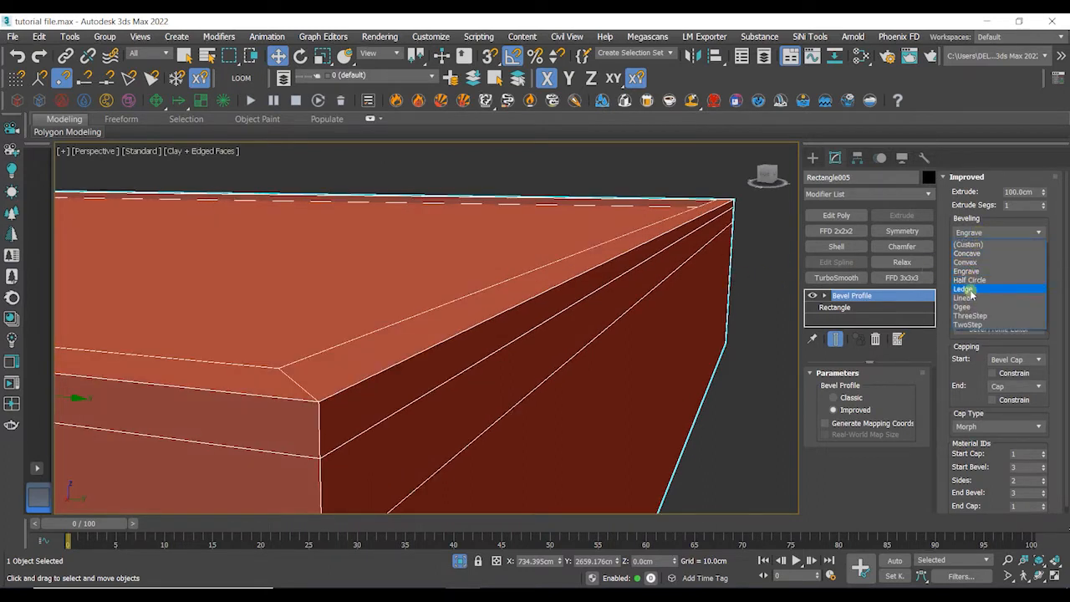
{"action": "left_click", "coordinate": [970, 290]}
{"action": "mouse_move", "coordinate": [669, 316]}
{"action": "middle_mouse_down", "text": "alt"}
{"action": "mouse_move", "coordinate": [683, 321]}
{"action": "mouse_move", "coordinate": [656, 316]}
{"action": "middle_mouse_up", "text": "alt"}
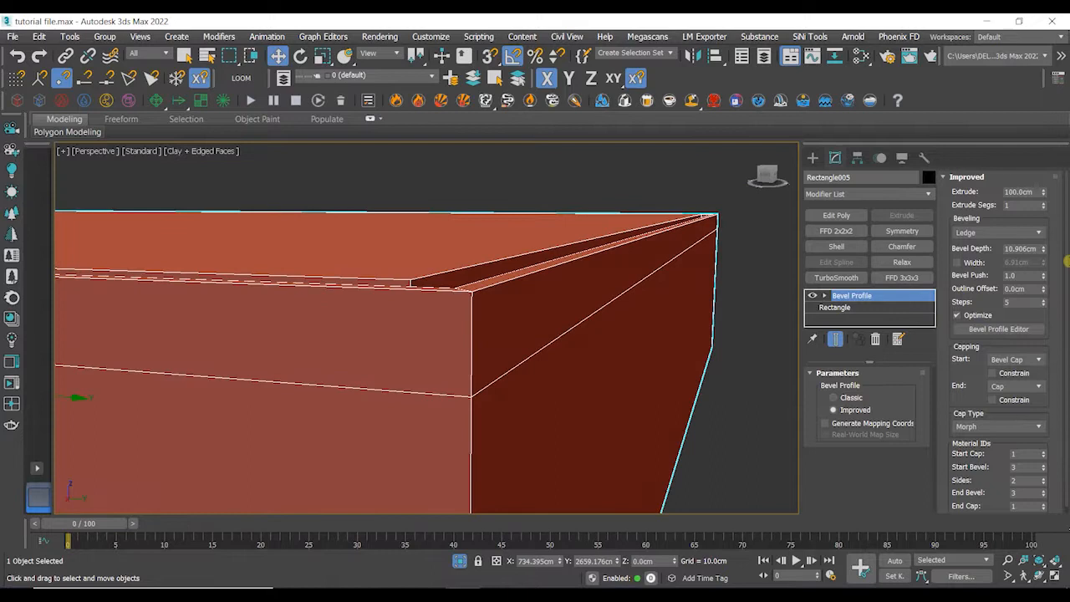
- Switch the bevelling preset to Convex and then back to Concave
{"action": "left_click", "coordinate": [1019, 235]}
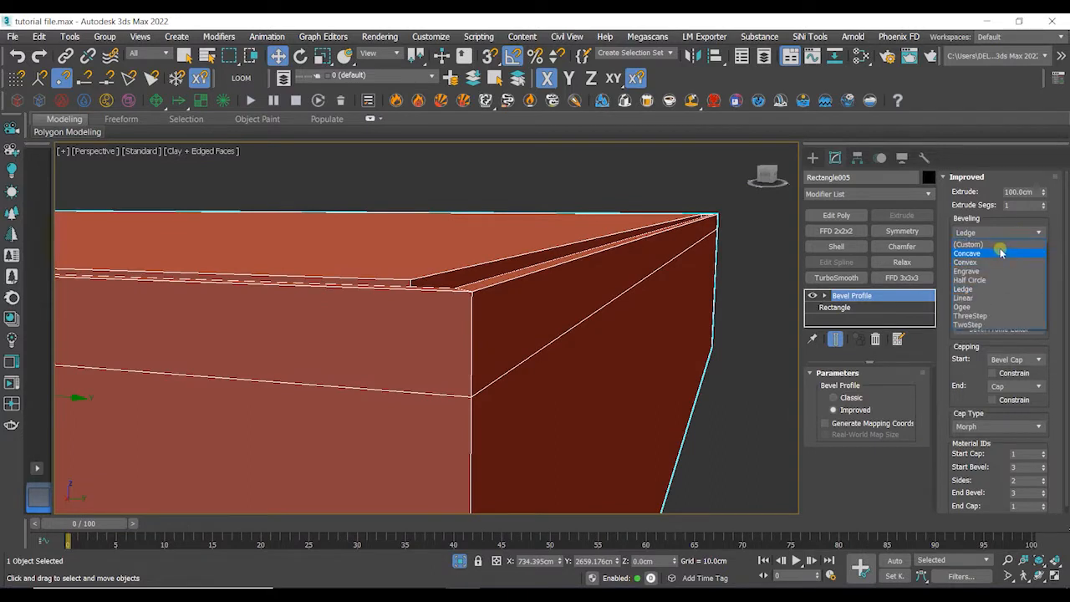
{"action": "left_click", "coordinate": [992, 263]}
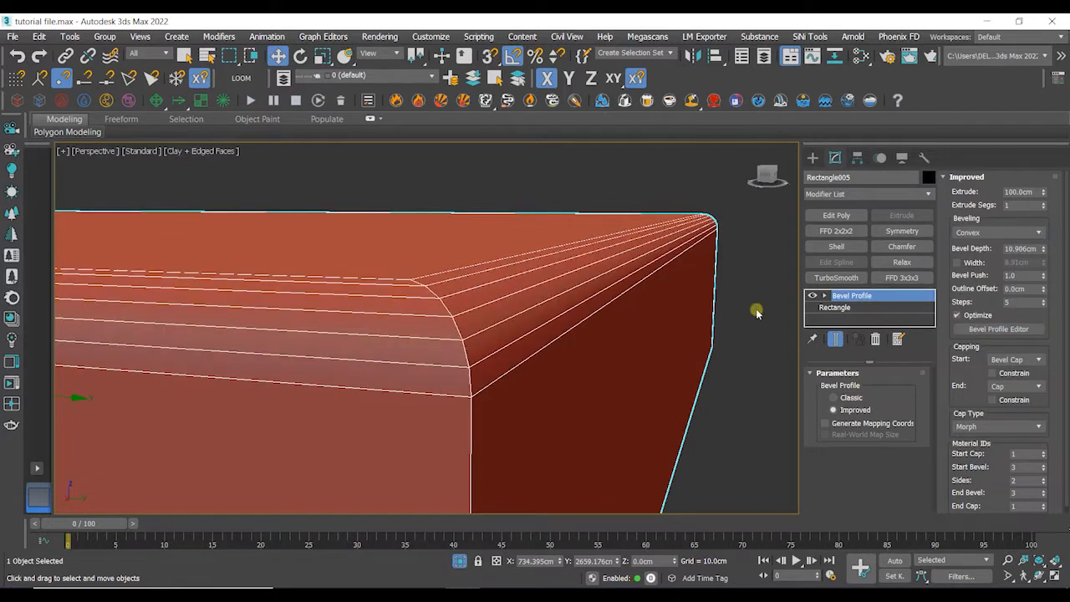
{"action": "left_click", "coordinate": [975, 234]}
{"action": "left_click", "coordinate": [967, 254]}
{"action": "middle_click_drag", "start_coordinate": [676, 312], "coordinate": [675, 285], "text": "alt"}
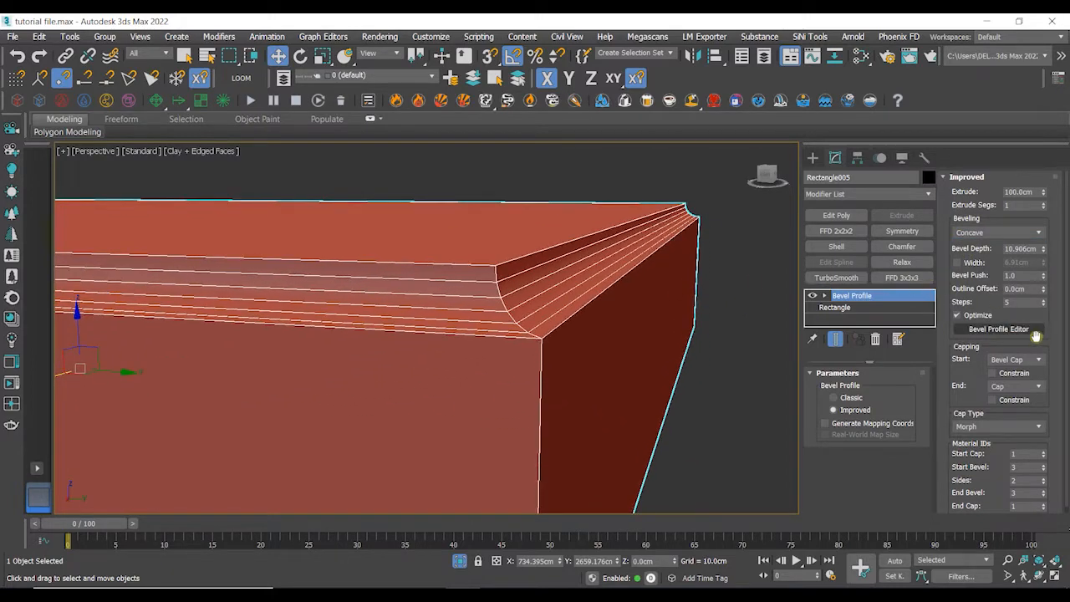
- Open the Bevel Profile Editor and move its window beside the viewport
{"action": "left_click", "coordinate": [1004, 330]}
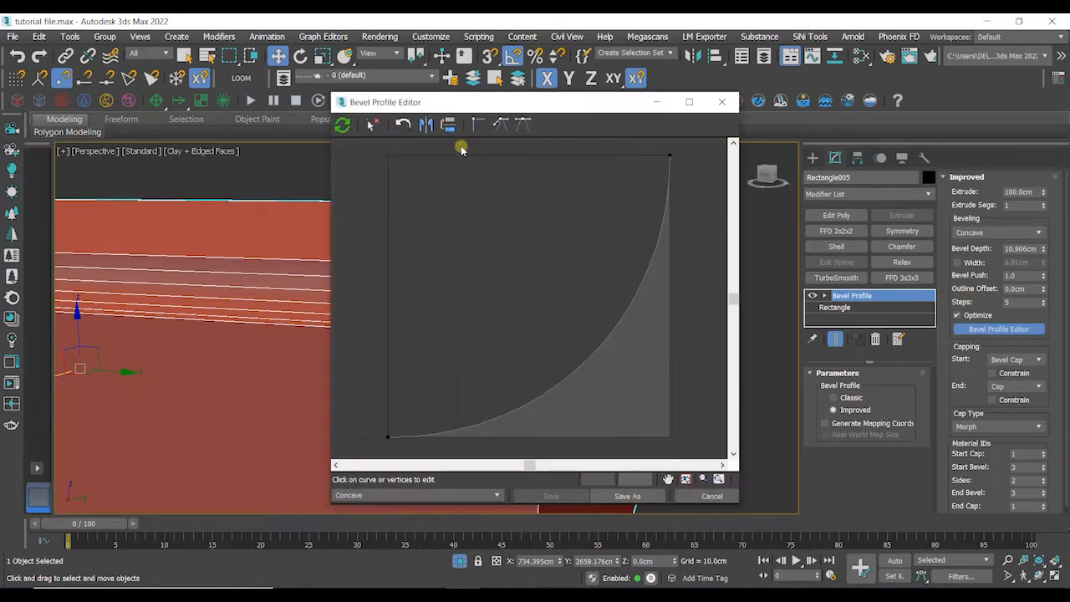
{"action": "left_click_drag", "start_coordinate": [483, 102], "coordinate": [815, 92]}
{"action": "middle_click_drag", "start_coordinate": [563, 214], "coordinate": [488, 231], "text": "alt"}
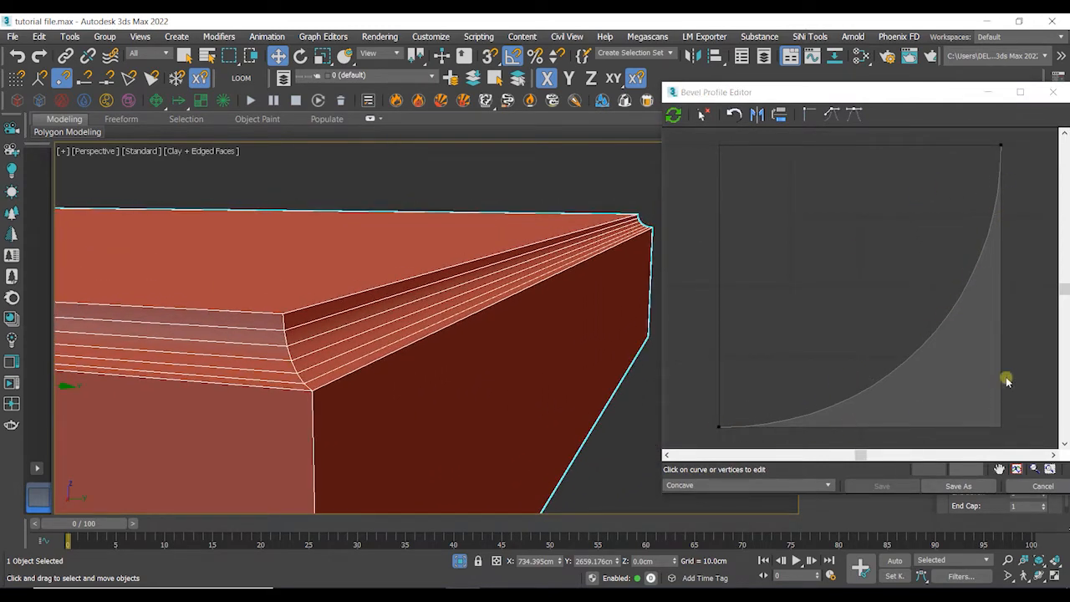
{"action": "scroll", "coordinate": [364, 341], "scroll_direction": "up", "scroll_amount": 4}
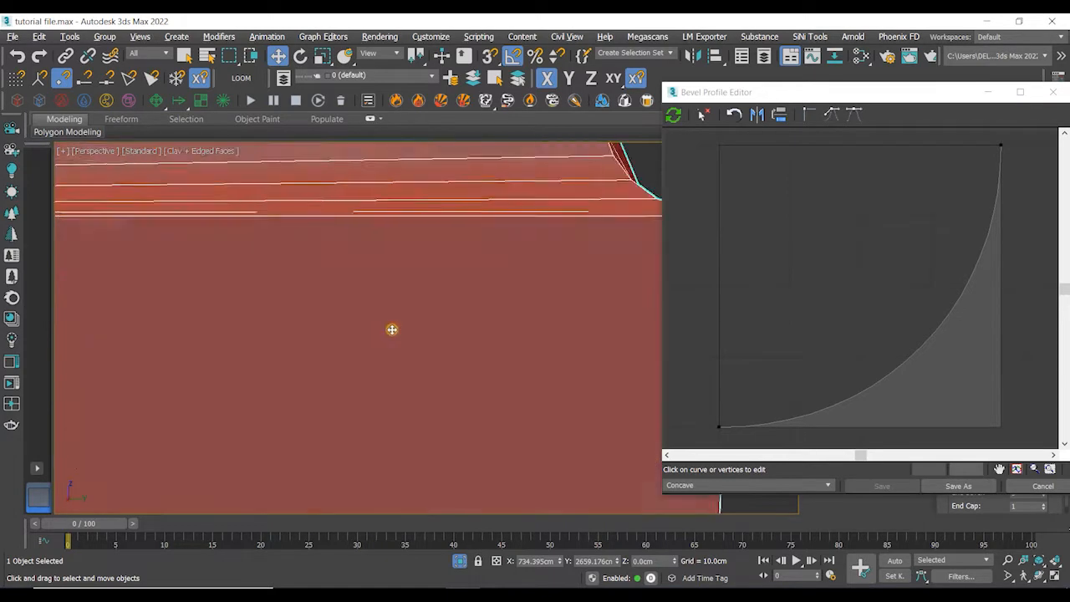
{"action": "scroll", "coordinate": [481, 288], "scroll_direction": "down", "scroll_amount": 2}
{"action": "middle_click_drag", "start_coordinate": [502, 289], "coordinate": [372, 315]}
{"action": "mouse_move", "coordinate": [548, 249]}
{"action": "middle_mouse_down"}
{"action": "mouse_move", "coordinate": [541, 252]}
{"action": "mouse_move", "coordinate": [543, 239]}
{"action": "middle_mouse_up"}
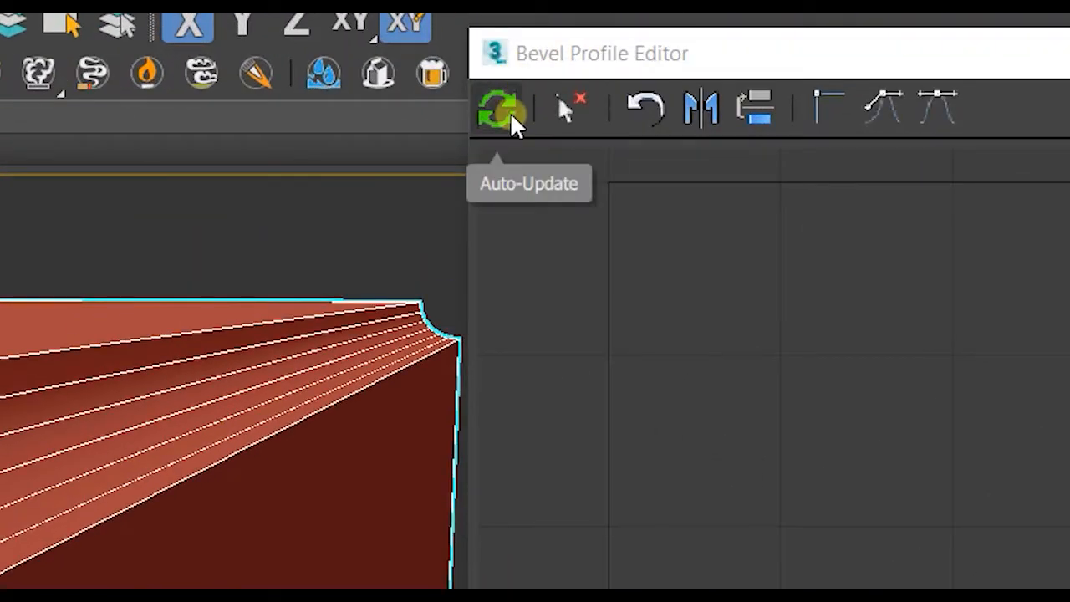
- Enable Auto-Update and add a point on the profile curve, pulling it up and left
{"action": "left_click", "coordinate": [510, 112]}
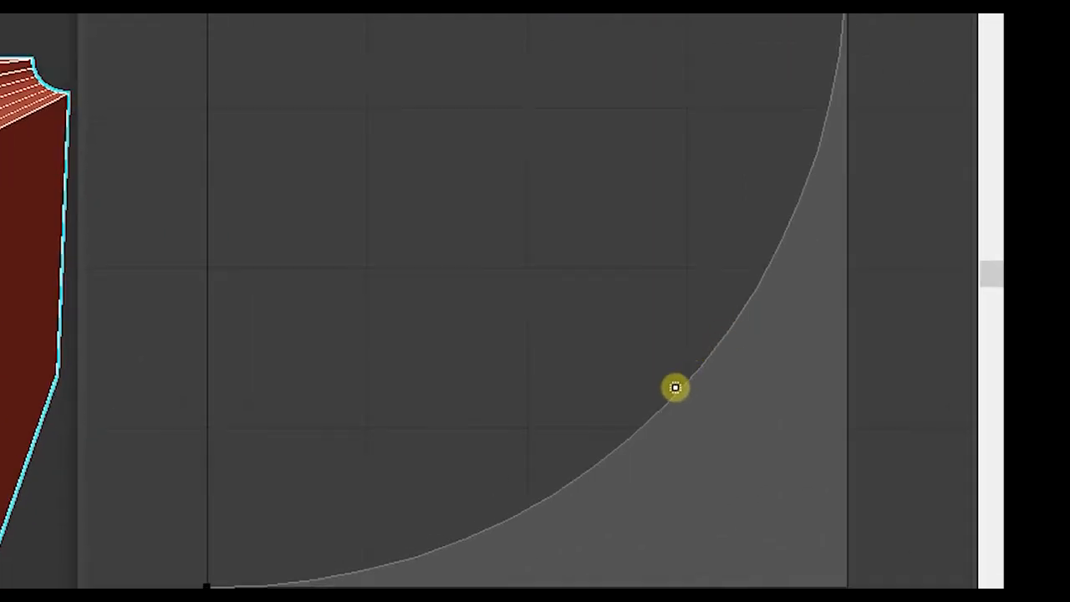
{"action": "left_click", "coordinate": [655, 416]}
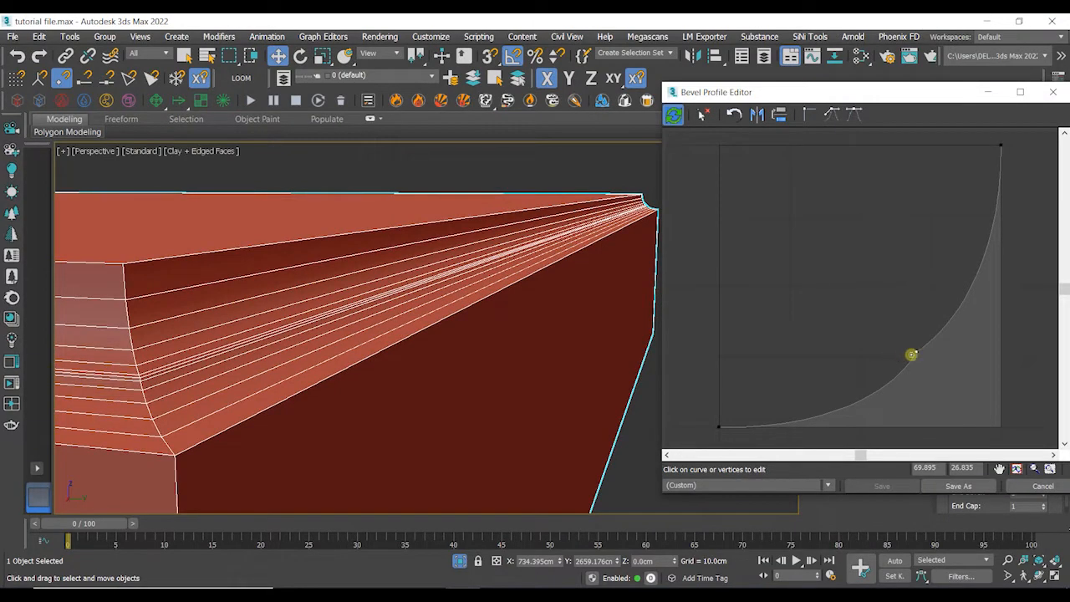
{"action": "left_click_drag", "start_coordinate": [916, 353], "coordinate": [874, 311]}
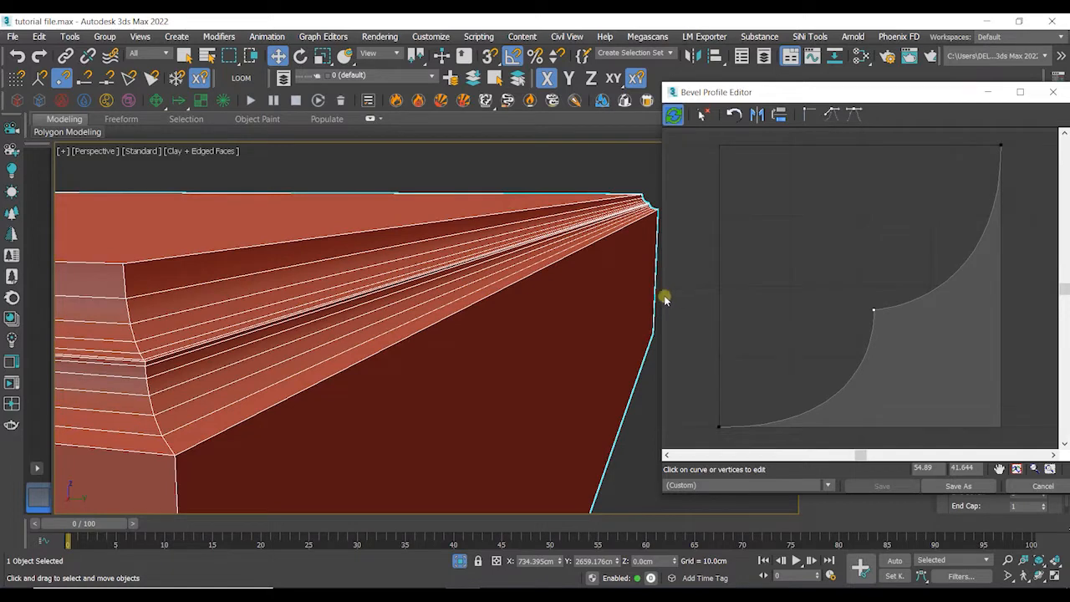
- Drag the new profile point further left and add another point higher on the curve
{"action": "middle_click_drag", "start_coordinate": [566, 298], "coordinate": [544, 259], "text": "alt"}
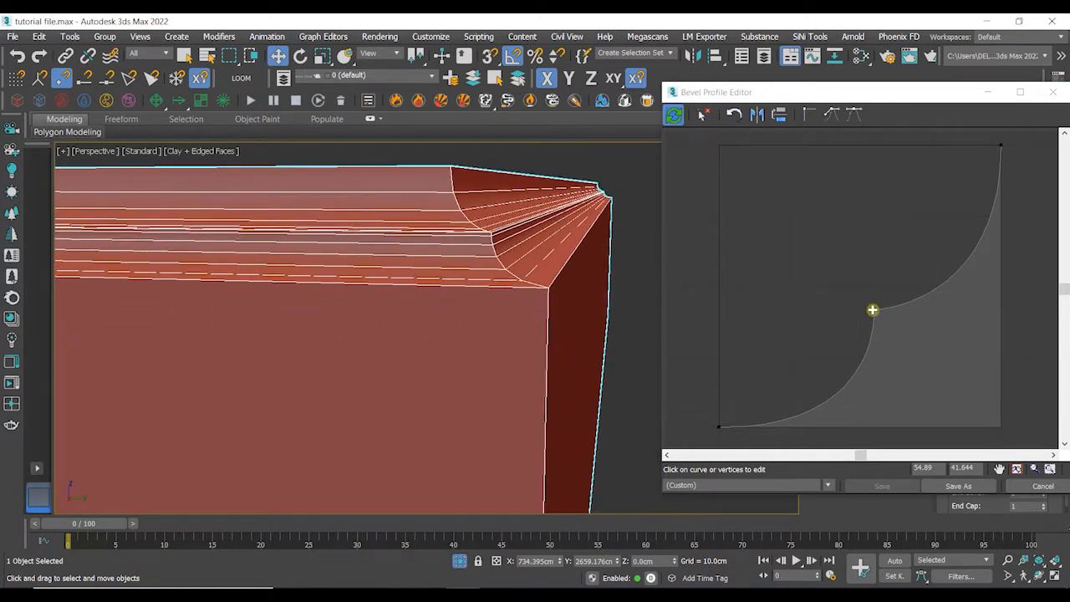
{"action": "left_click_drag", "start_coordinate": [872, 311], "coordinate": [762, 320]}
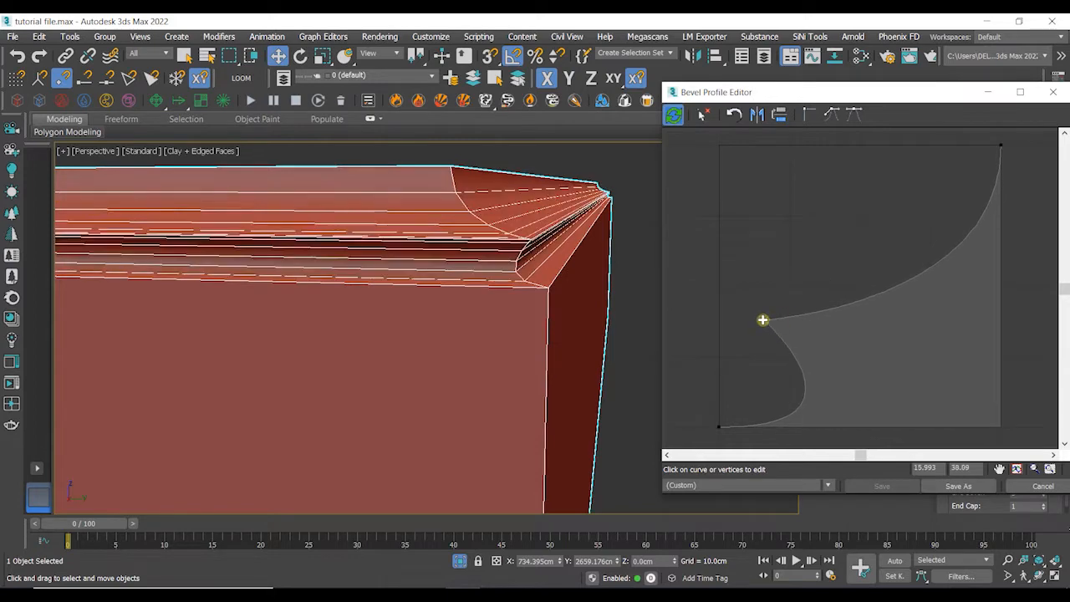
{"action": "left_click_drag", "start_coordinate": [910, 288], "coordinate": [909, 281]}
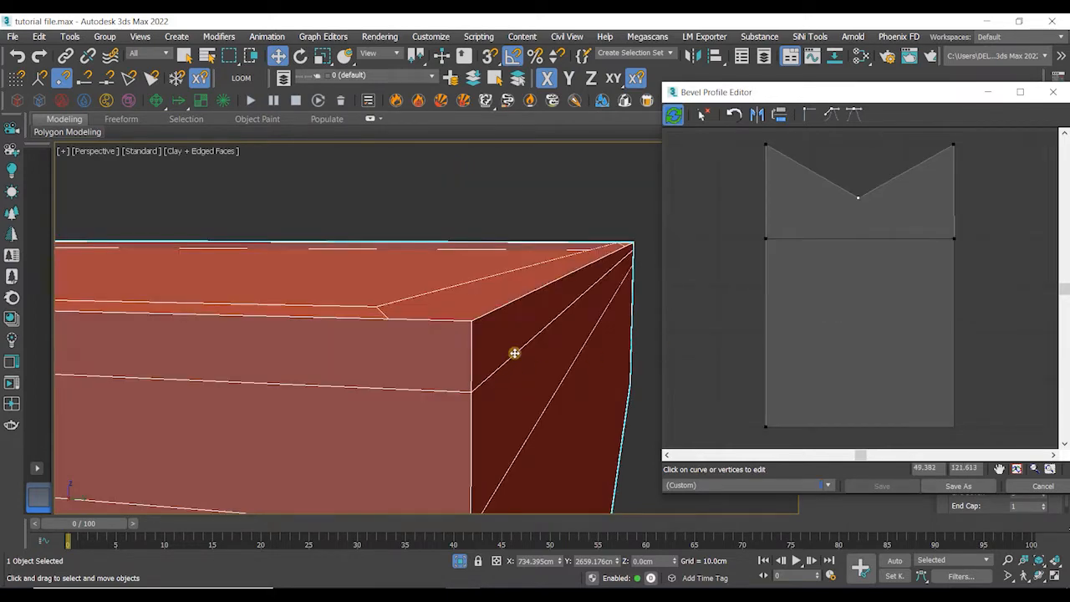
{"action": "middle_click_drag", "start_coordinate": [514, 352], "coordinate": [555, 348], "text": "alt"}
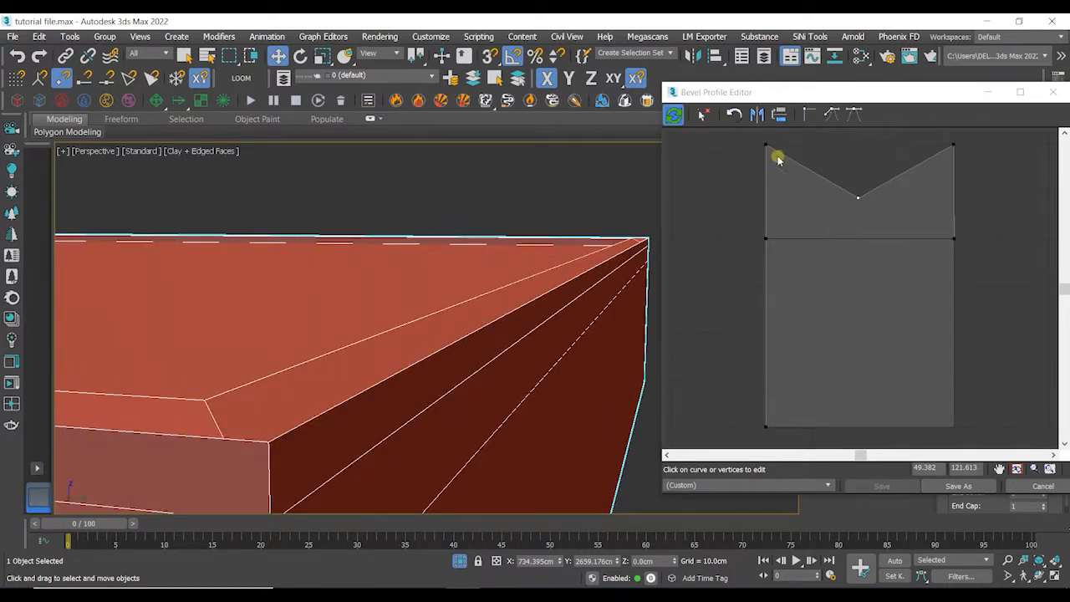
- Save the current bevel profile as a preset named my preset
{"action": "left_click", "coordinate": [959, 487]}
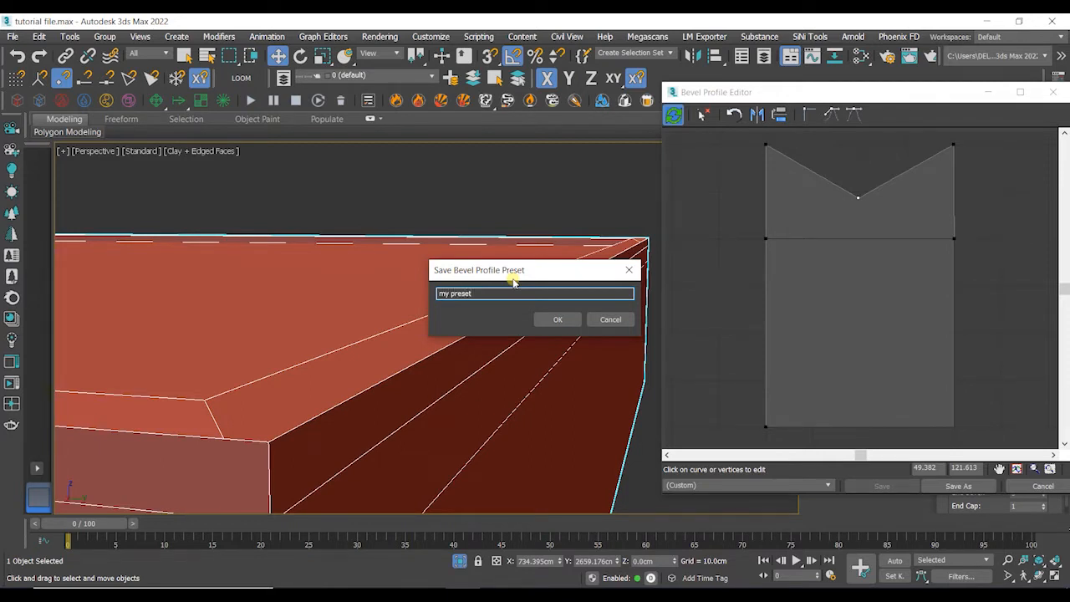
{"action": "key", "text": "Return"}
- Load the saved my preset profile, then switch the editor to the TwoStep preset
{"action": "left_click", "coordinate": [787, 485]}
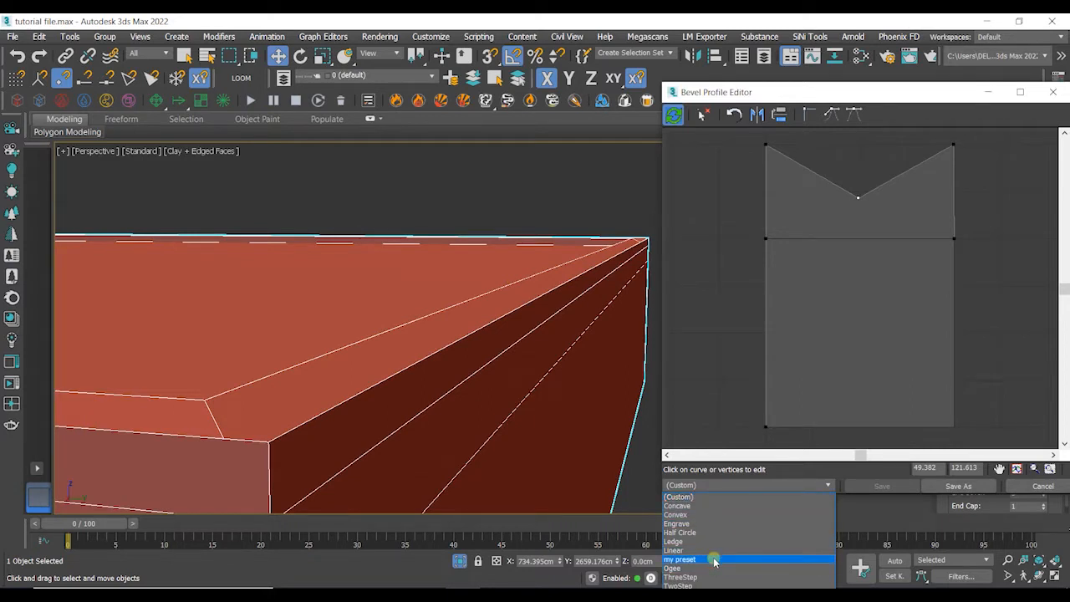
{"action": "left_click", "coordinate": [715, 559]}
{"action": "left_click", "coordinate": [756, 491]}
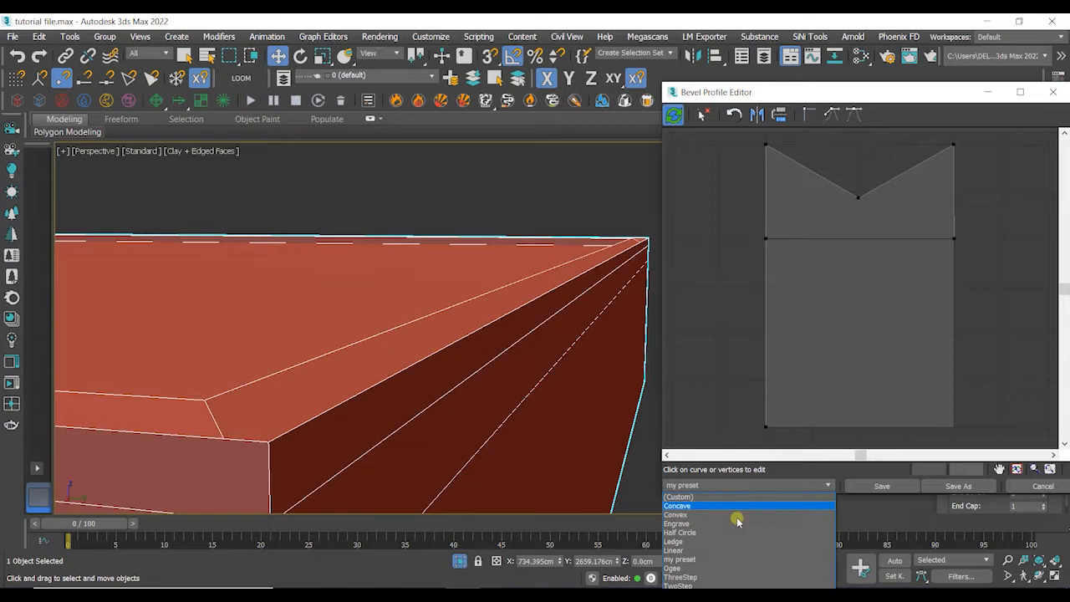
{"action": "left_click", "coordinate": [707, 549]}
{"action": "middle_click_drag", "start_coordinate": [578, 392], "coordinate": [573, 406], "text": "alt"}
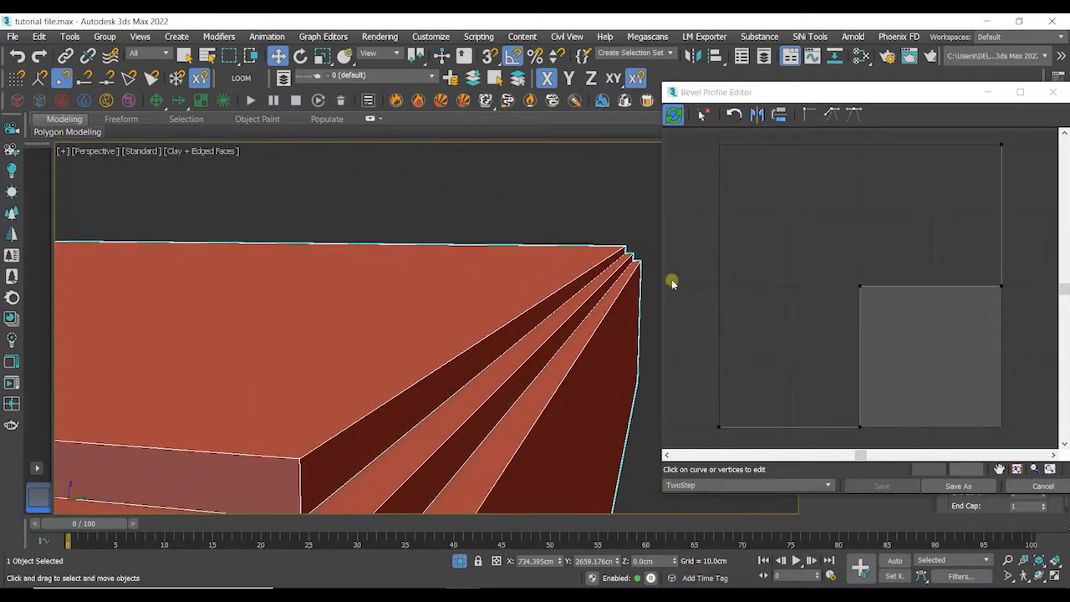
- Load the Concave profile into the Bevel Profile Editor
{"action": "left_click", "coordinate": [861, 359]}
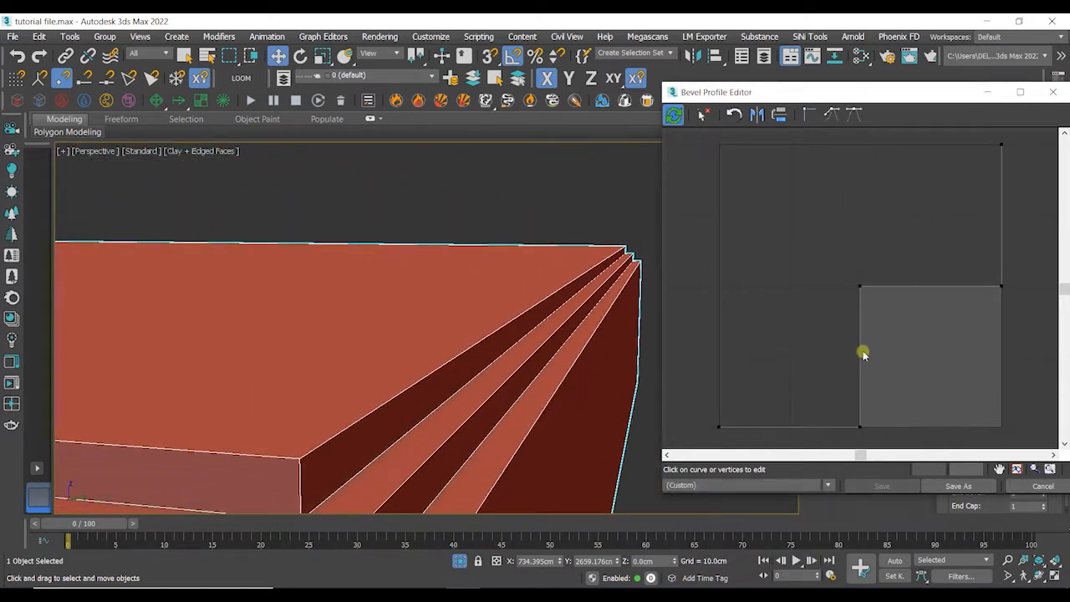
{"action": "left_click", "coordinate": [792, 489]}
{"action": "left_click", "coordinate": [786, 508]}
- Add two points to the profile curve, drag them, then delete the selected vertices
{"action": "left_click", "coordinate": [798, 226]}
{"action": "left_click_drag", "start_coordinate": [743, 316], "coordinate": [847, 336]}
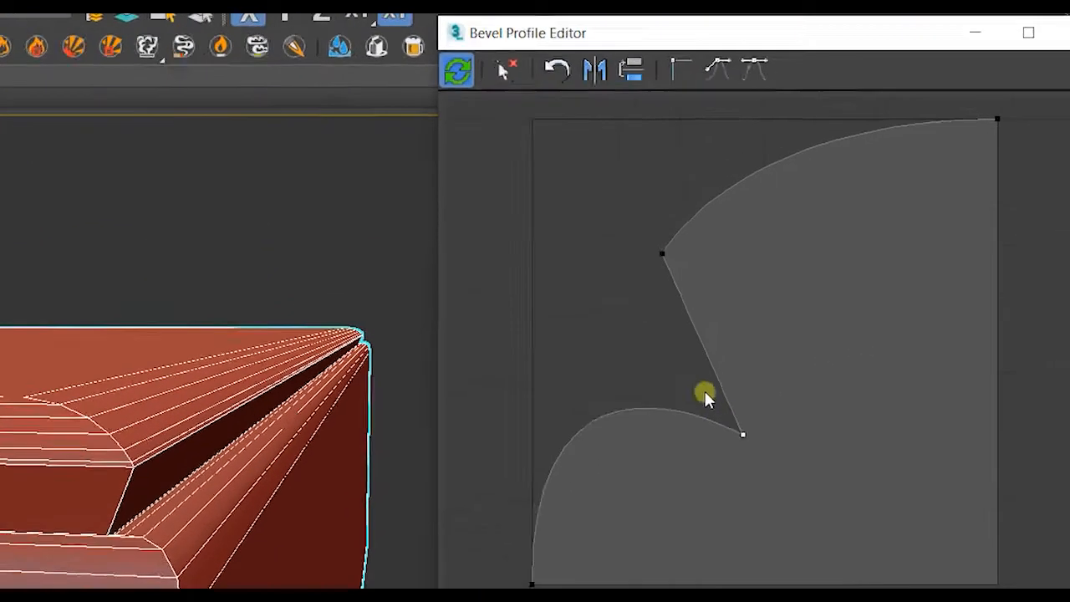
{"action": "left_click_drag", "start_coordinate": [885, 349], "coordinate": [761, 207]}
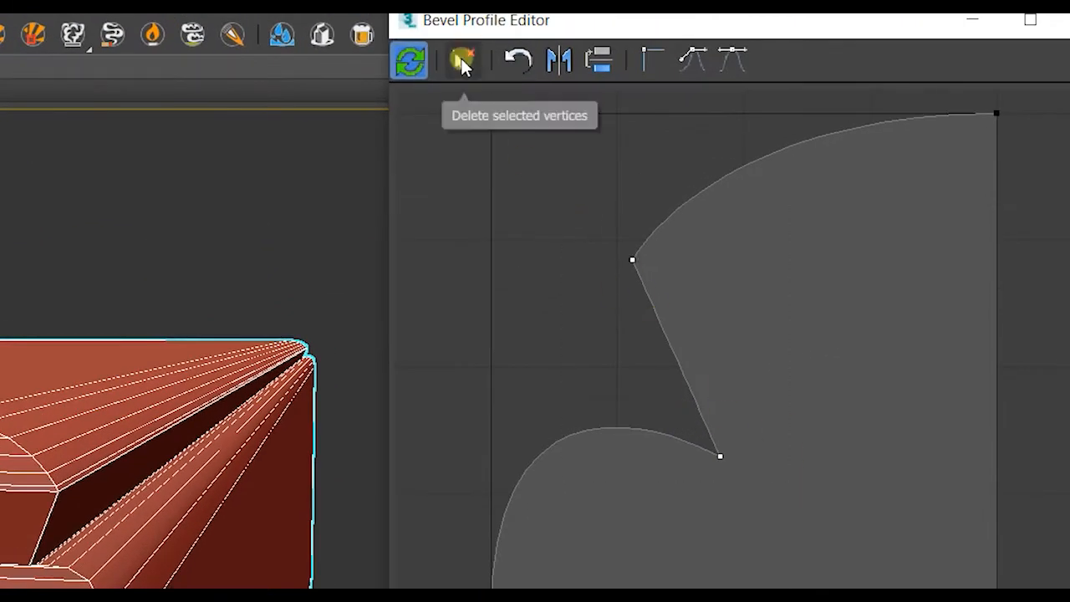
{"action": "left_click", "coordinate": [702, 114]}
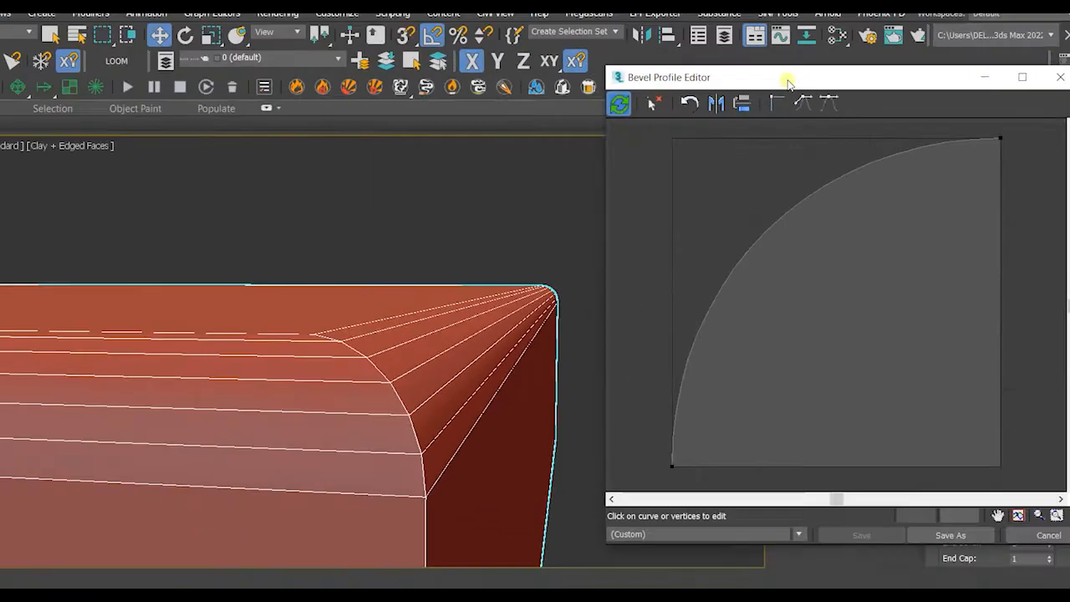
- Close the Bevel Profile Editor and reselect the slab
{"action": "left_click_drag", "start_coordinate": [666, 20], "coordinate": [488, 39]}
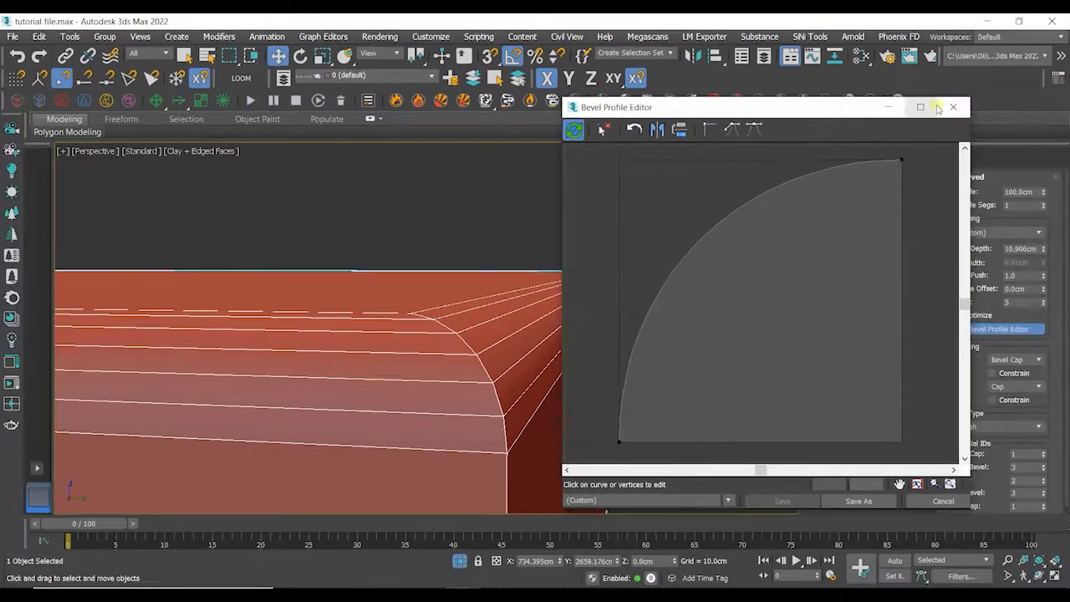
{"action": "left_click", "coordinate": [961, 107]}
{"action": "left_click", "coordinate": [671, 301]}
{"action": "middle_click_drag", "start_coordinate": [672, 301], "coordinate": [663, 320], "text": "alt"}
{"action": "scroll", "coordinate": [663, 321], "scroll_direction": "down", "scroll_amount": 6}
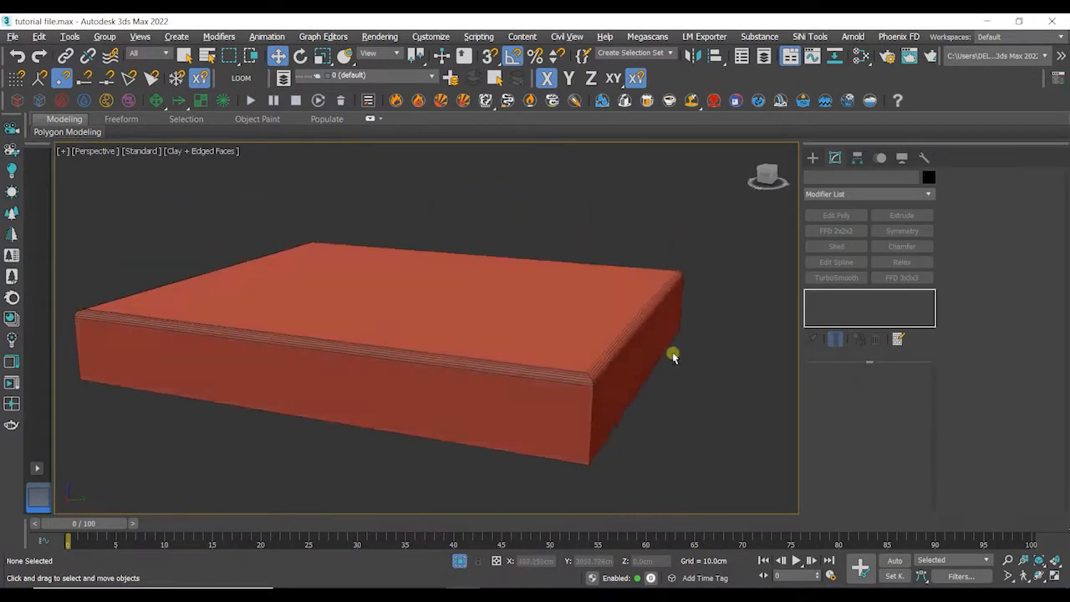
{"action": "left_click", "coordinate": [550, 342]}
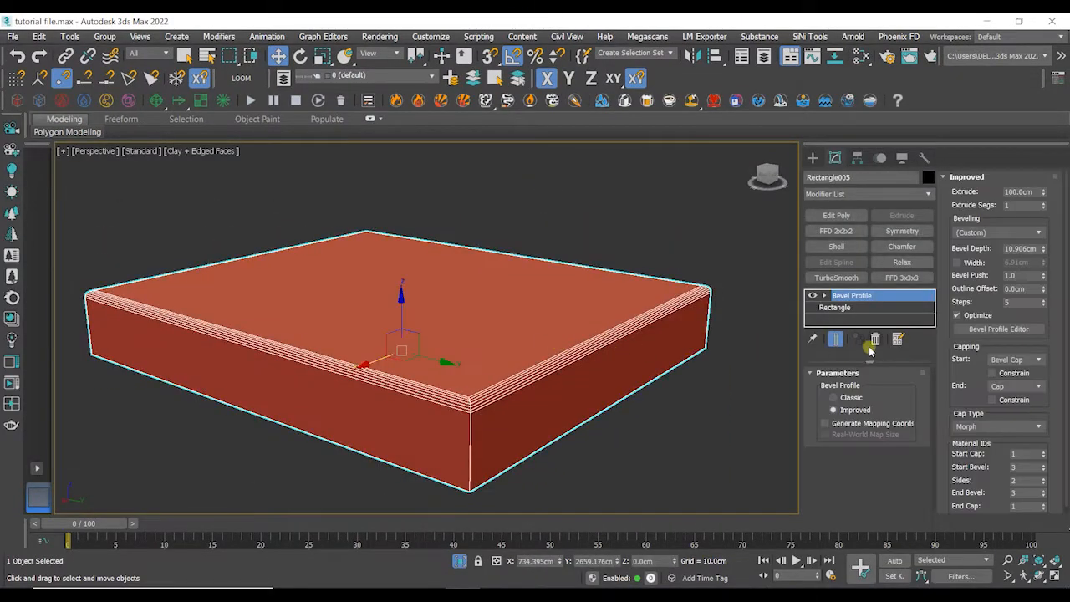
- Set the start capping of the Bevel Profile to No Cap
{"action": "left_click", "coordinate": [1041, 361]}
{"action": "left_click", "coordinate": [1041, 361]}
{"action": "left_click", "coordinate": [1037, 361]}
{"action": "left_click", "coordinate": [1010, 383]}
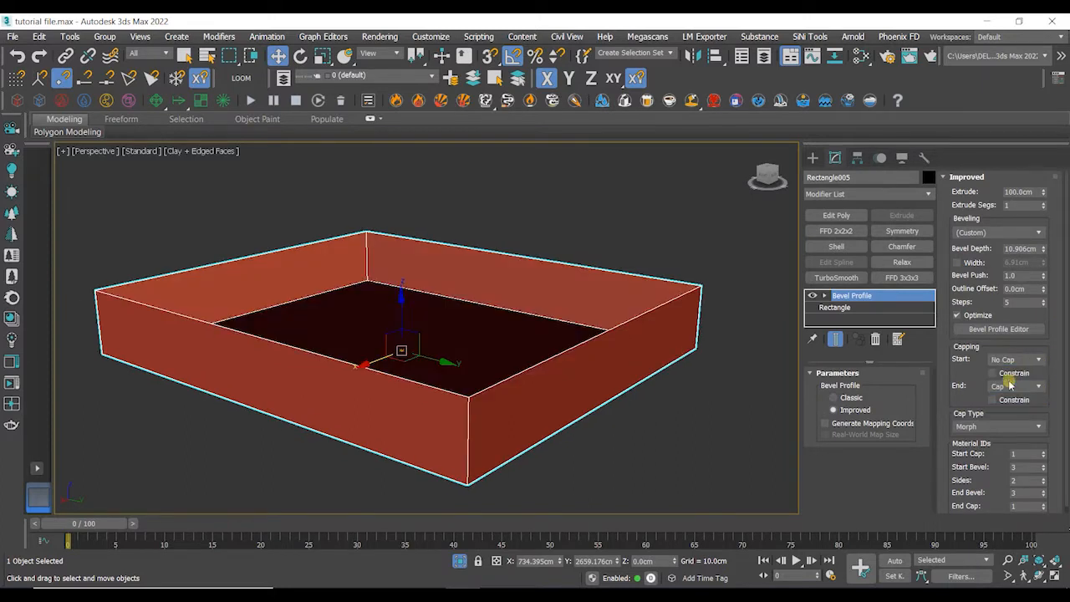
- Set both the start and end capping of the Bevel Profile to Bevel Cap
{"action": "left_click", "coordinate": [1018, 360]}
{"action": "left_click", "coordinate": [1012, 390]}
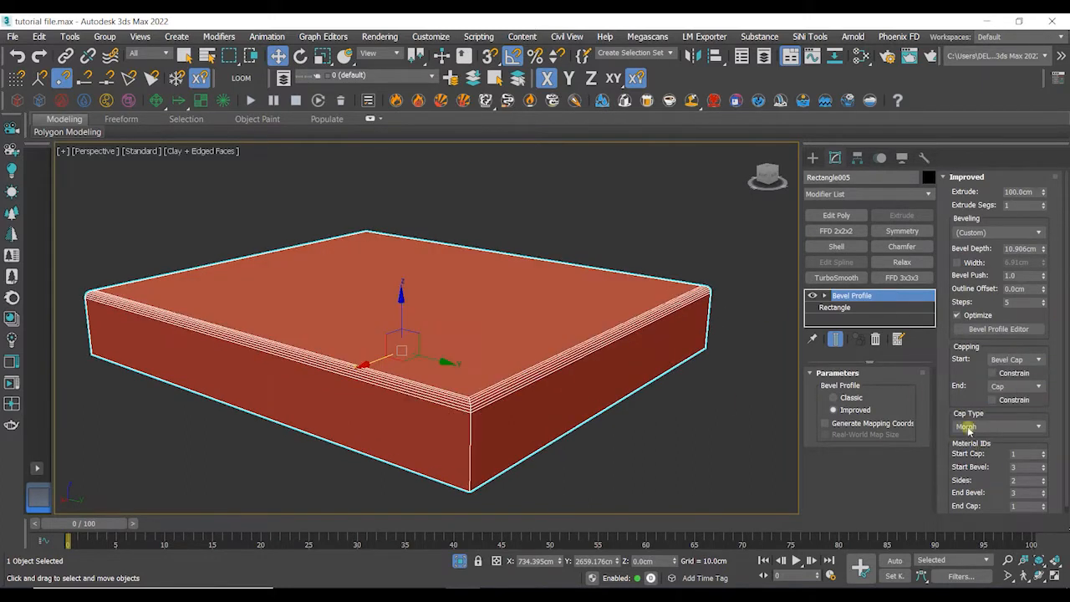
{"action": "left_click", "coordinate": [1000, 391]}
{"action": "left_click", "coordinate": [1005, 408]}
{"action": "middle_click_drag", "start_coordinate": [570, 370], "coordinate": [657, 381], "text": "alt"}
{"action": "left_click", "coordinate": [1018, 386]}
{"action": "left_click", "coordinate": [1011, 415]}
{"action": "middle_click_drag", "start_coordinate": [720, 418], "coordinate": [716, 390], "text": "alt"}
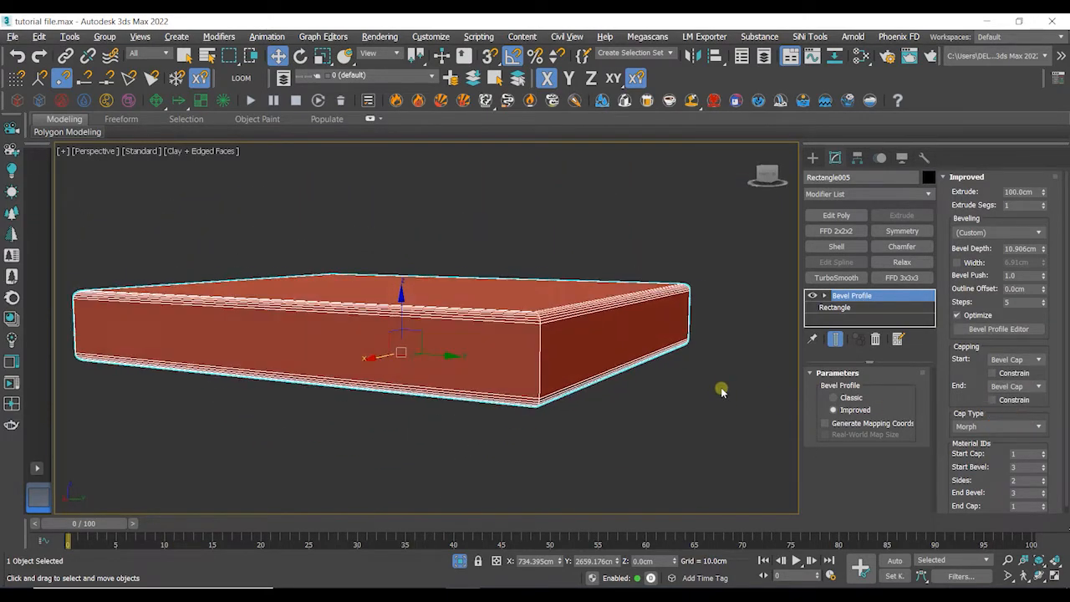
- Select the bevelled slab and delete it
{"action": "scroll", "coordinate": [549, 389], "scroll_direction": "up", "scroll_amount": 5}
{"action": "middle_click_drag", "start_coordinate": [548, 402], "coordinate": [609, 413], "text": "alt"}
{"action": "scroll", "coordinate": [609, 413], "scroll_direction": "down", "scroll_amount": 8}
{"action": "left_click", "coordinate": [608, 416]}
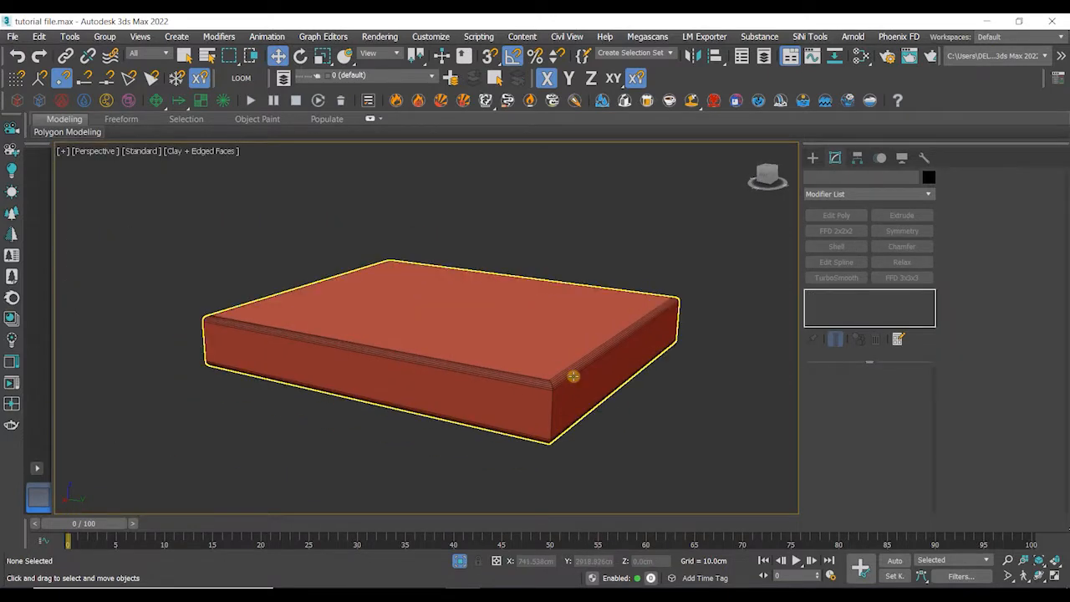
{"action": "left_click", "coordinate": [574, 376]}
{"action": "scroll", "coordinate": [585, 400], "scroll_direction": "down", "scroll_amount": 3}
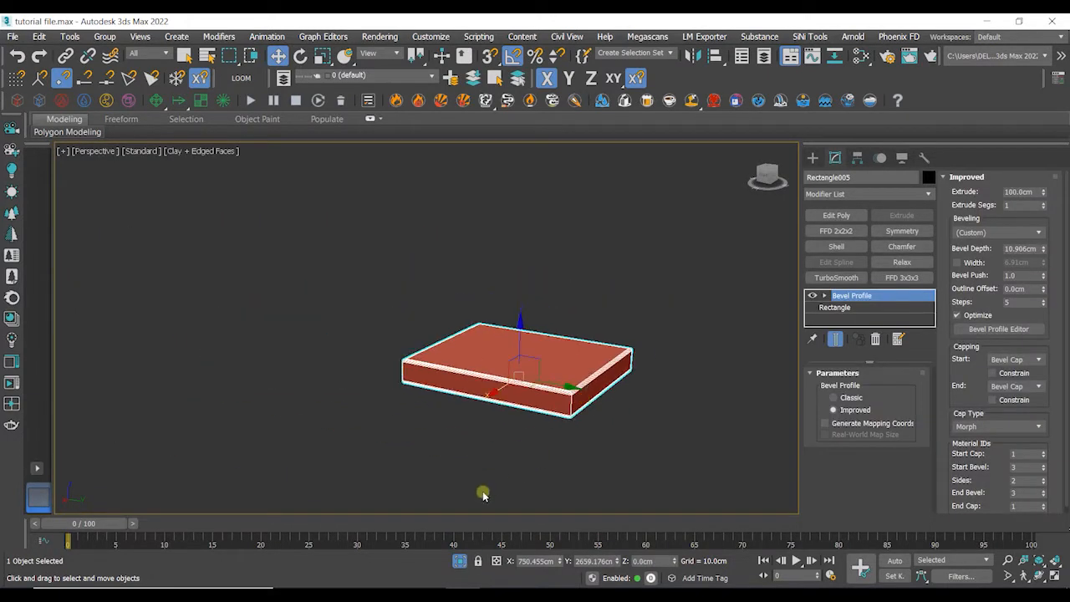
{"action": "left_click", "coordinate": [456, 562]}
{"action": "middle_click_drag", "start_coordinate": [461, 430], "coordinate": [443, 413]}
{"action": "left_click", "coordinate": [443, 413]}
{"action": "left_click", "coordinate": [524, 379]}
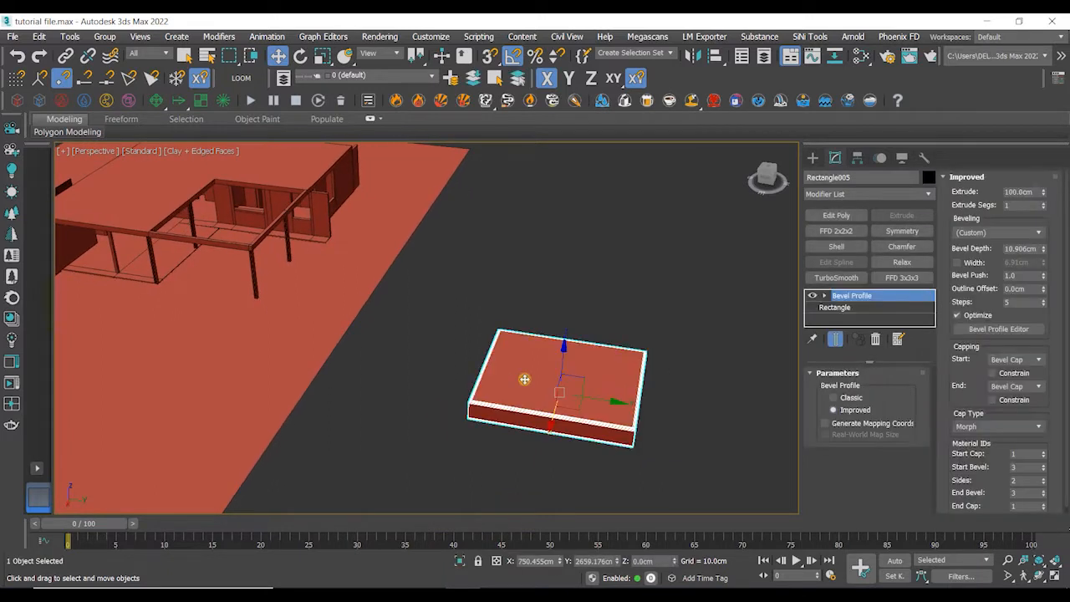
{"action": "key", "text": "Delete"}
- Orbit and zoom around the house model to inspect its floor and walls
{"action": "scroll", "coordinate": [524, 379], "scroll_direction": "down", "scroll_amount": 5}
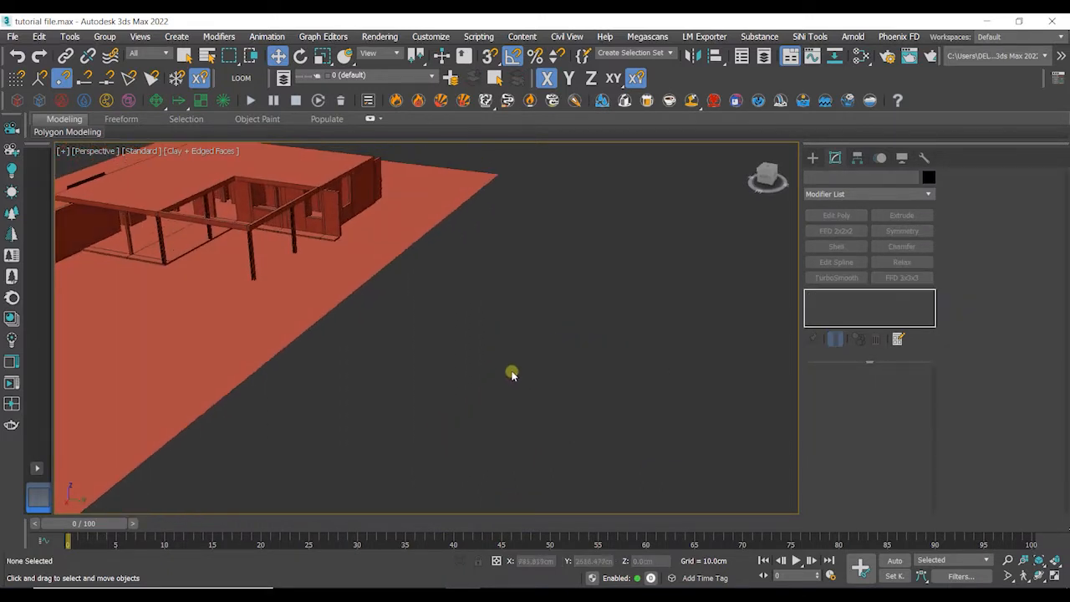
{"action": "middle_click_drag", "start_coordinate": [616, 390], "coordinate": [518, 373], "text": "alt"}
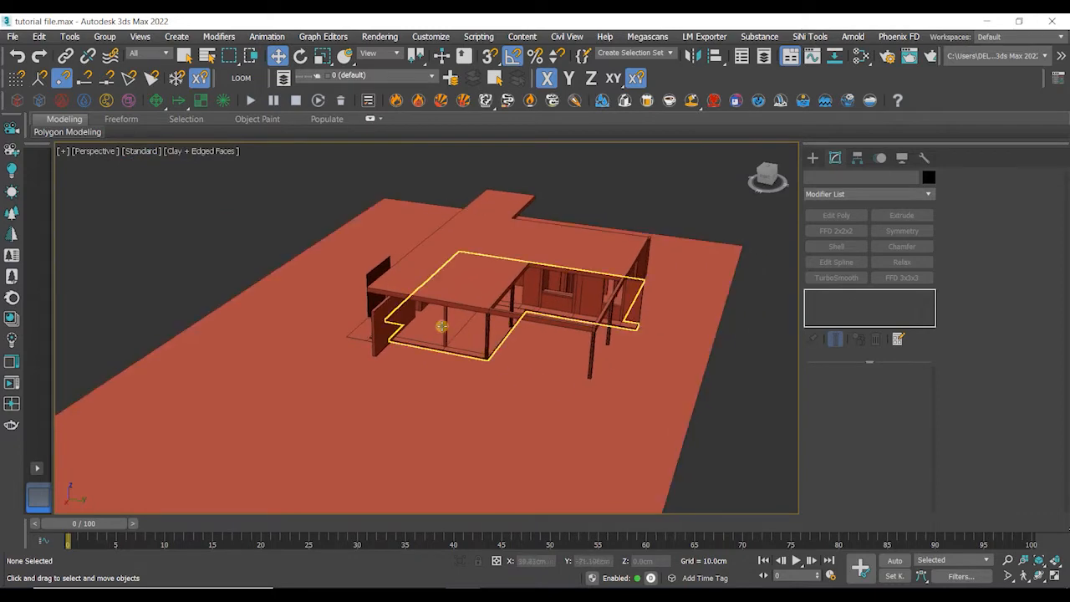
{"action": "scroll", "coordinate": [415, 329], "scroll_direction": "up", "scroll_amount": 8}
{"action": "scroll", "coordinate": [413, 327], "scroll_direction": "up", "scroll_amount": 5}
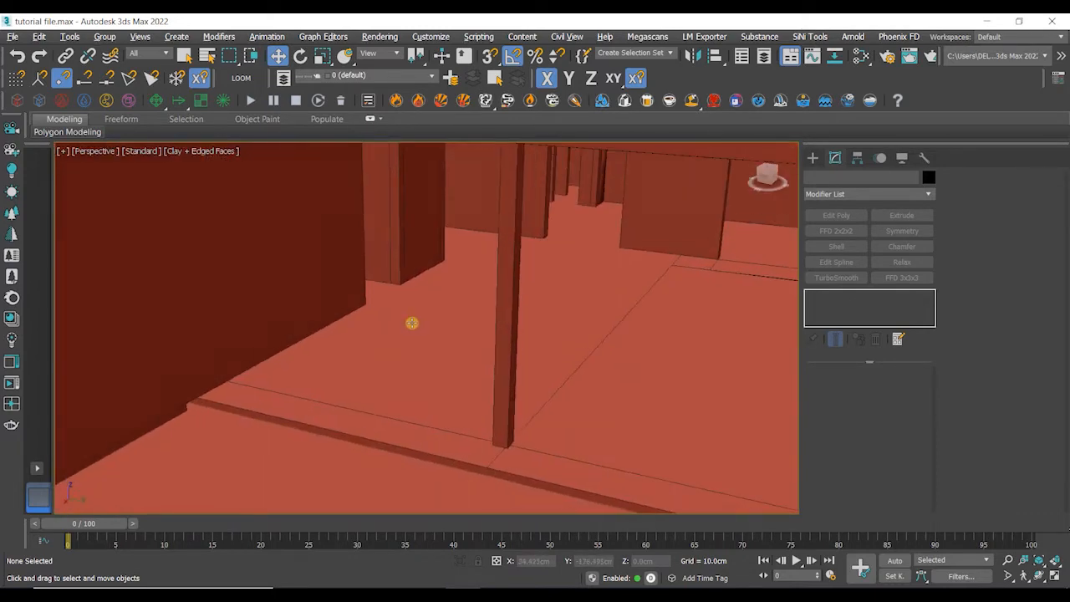
{"action": "middle_click_drag", "start_coordinate": [373, 337], "coordinate": [411, 368]}
{"action": "scroll", "coordinate": [385, 395], "scroll_direction": "down", "scroll_amount": 1}
{"action": "scroll", "coordinate": [384, 396], "scroll_direction": "up", "scroll_amount": 1}
{"action": "scroll", "coordinate": [385, 396], "scroll_direction": "down", "scroll_amount": 1}
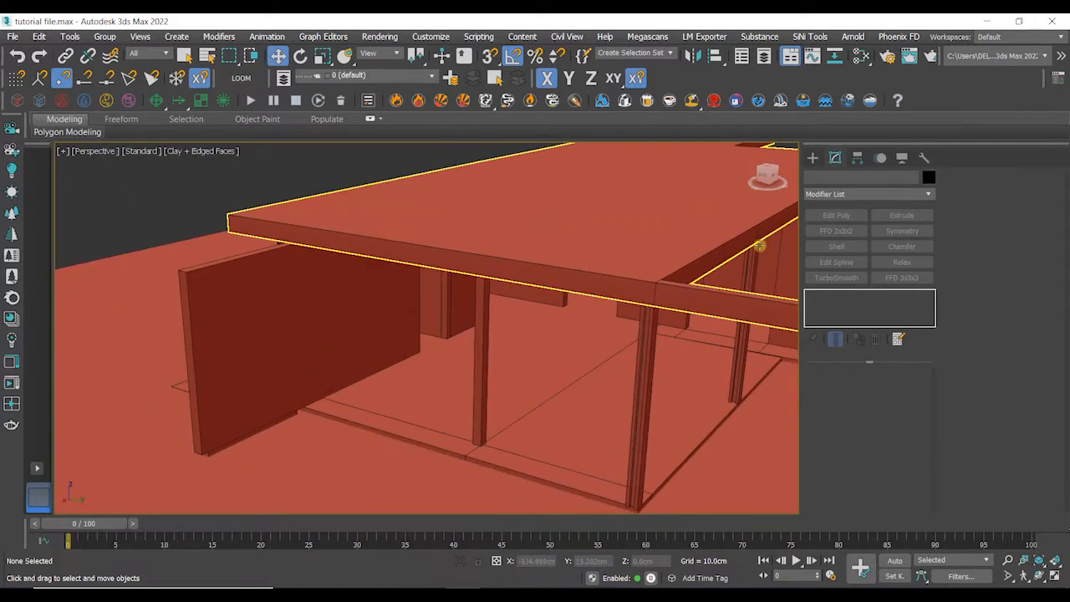
- Start the Rectangle spline tool and turn on 3D snapping
{"action": "left_click", "coordinate": [813, 158]}
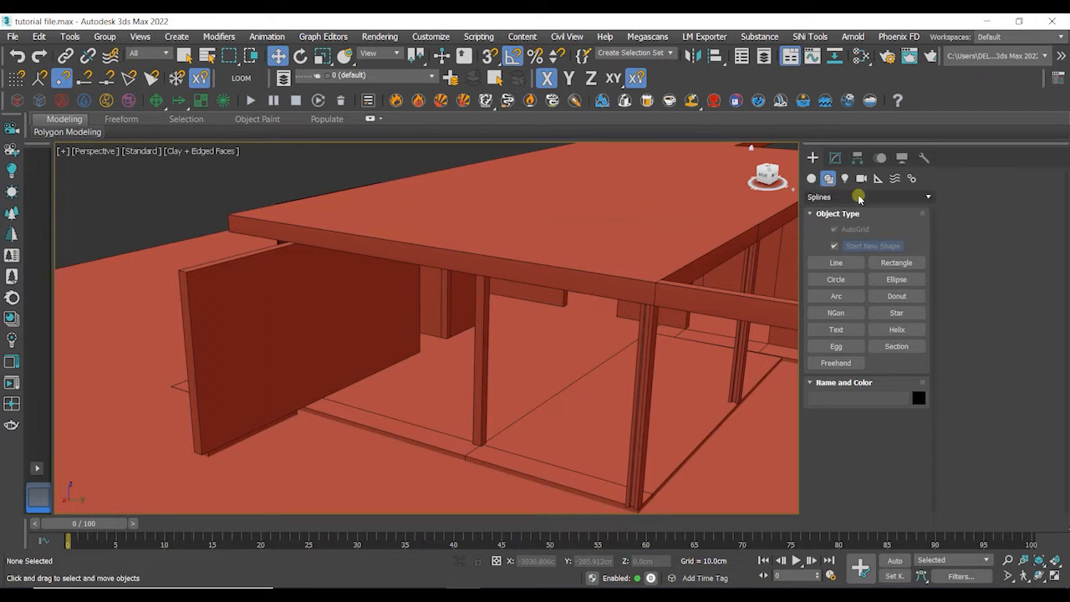
{"action": "left_click", "coordinate": [896, 262]}
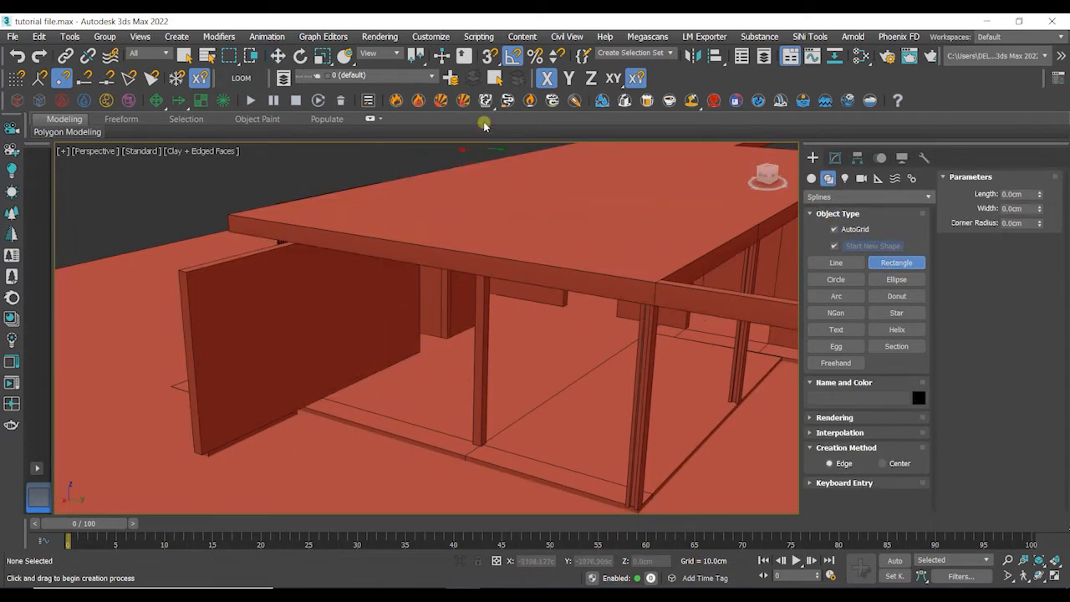
{"action": "left_click", "coordinate": [490, 57]}
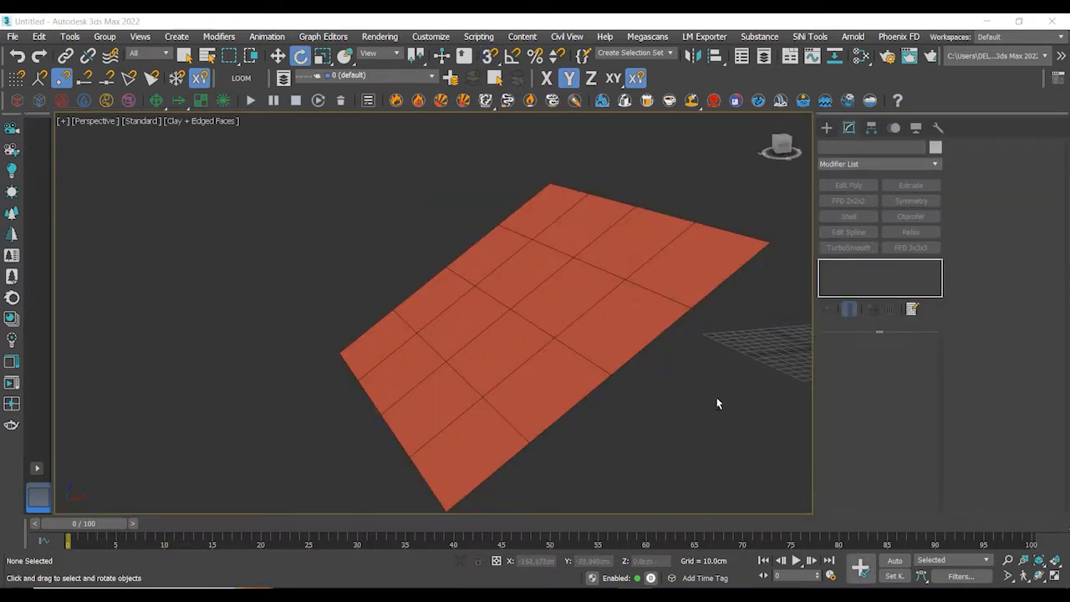
{"action": "mouse_move", "coordinate": [717, 397]}
{"action": "middle_mouse_down", "text": "alt"}
{"action": "mouse_move", "coordinate": [669, 399]}
{"action": "mouse_move", "coordinate": [719, 394]}
{"action": "mouse_move", "coordinate": [712, 400]}
{"action": "middle_mouse_up", "text": "alt"}
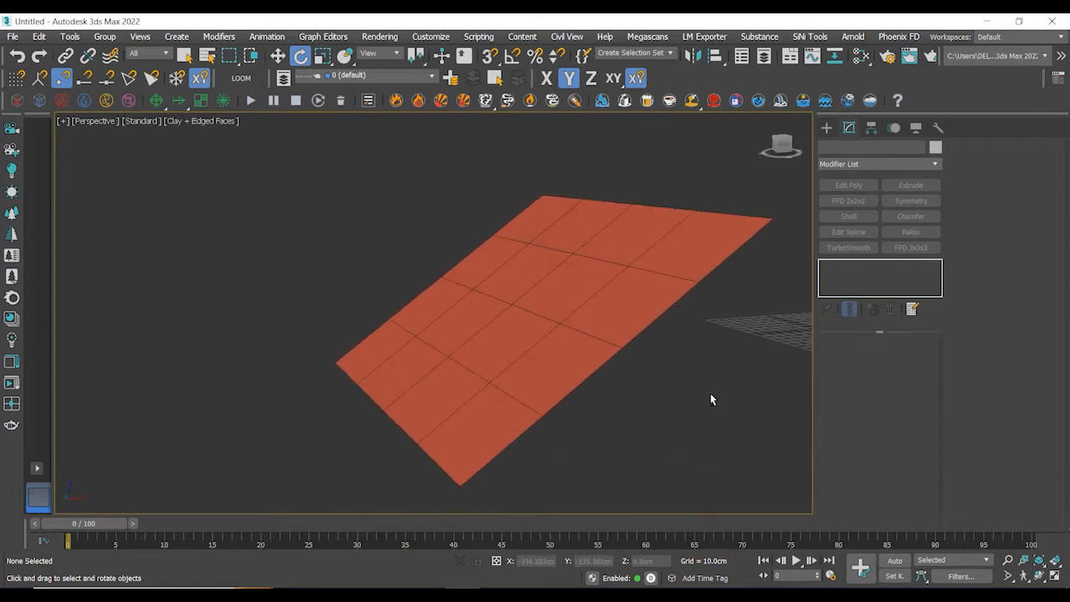
- Create a box about 172 by 106 cm on the plane with AutoGrid off
{"action": "left_click", "coordinate": [828, 128]}
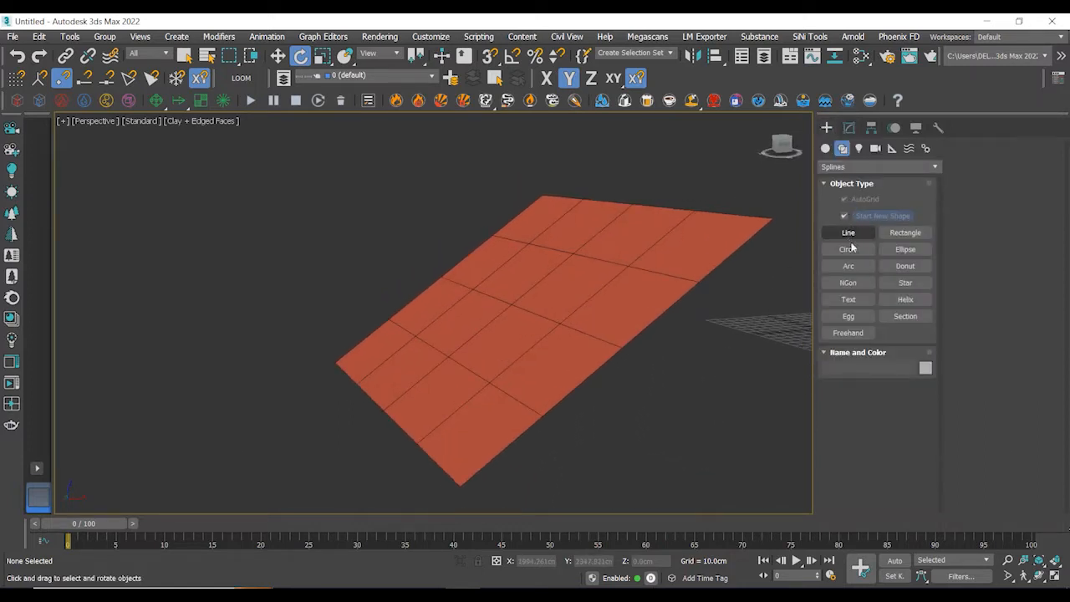
{"action": "left_click", "coordinate": [826, 148]}
{"action": "left_click", "coordinate": [849, 216]}
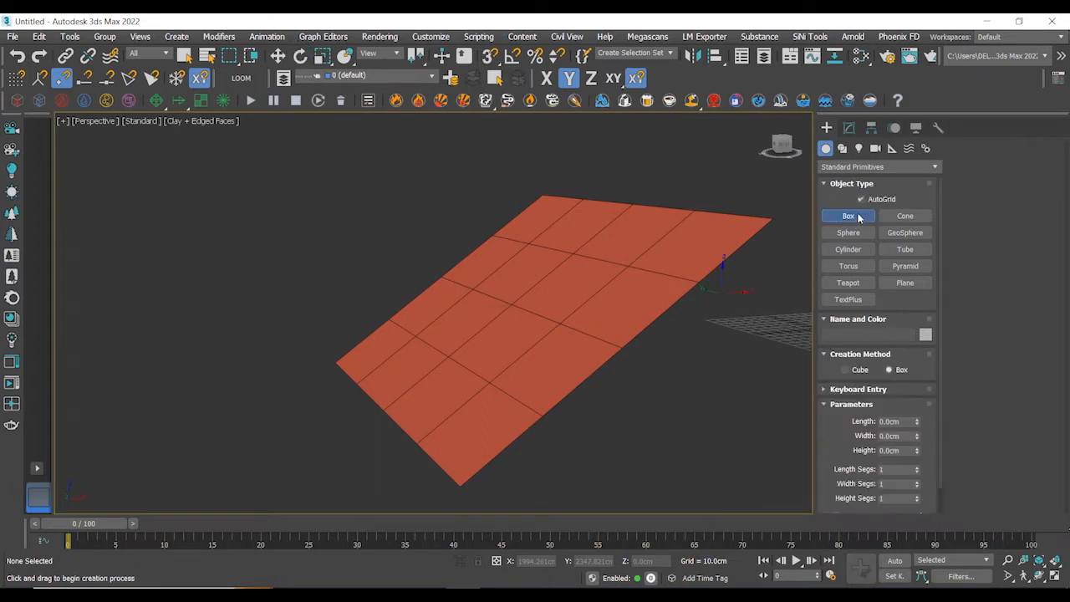
{"action": "scroll", "coordinate": [680, 328], "scroll_direction": "down", "scroll_amount": 3}
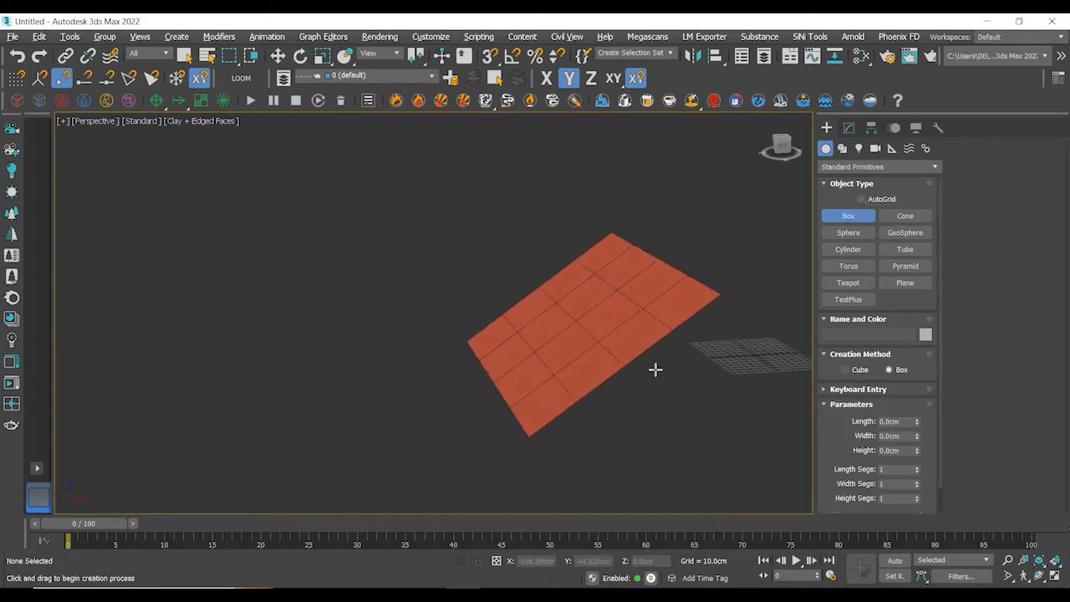
{"action": "left_click_drag", "start_coordinate": [512, 341], "coordinate": [611, 366]}
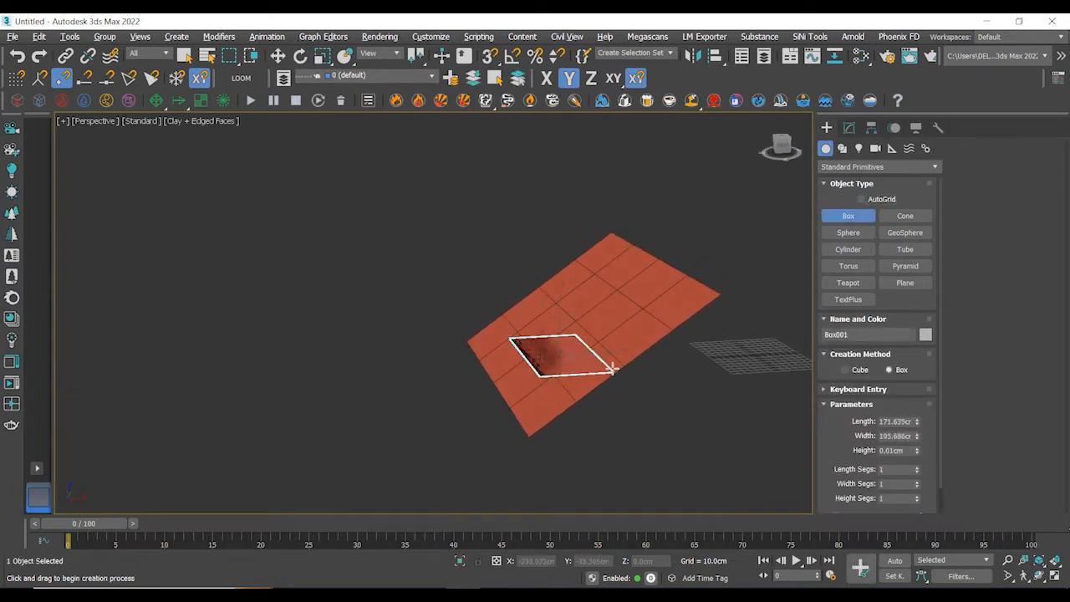
{"action": "left_click", "coordinate": [616, 255]}
{"action": "right_click", "coordinate": [712, 201]}
{"action": "left_click", "coordinate": [717, 223]}
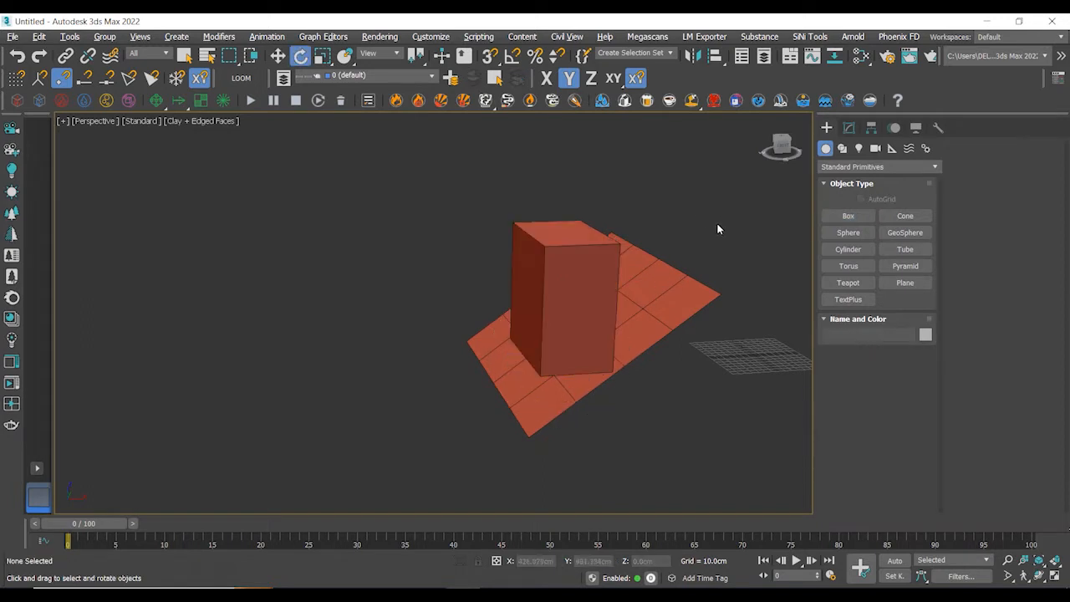
- Rotate and move the box, then delete it
{"action": "middle_click_drag", "start_coordinate": [717, 223], "coordinate": [696, 210], "text": "alt"}
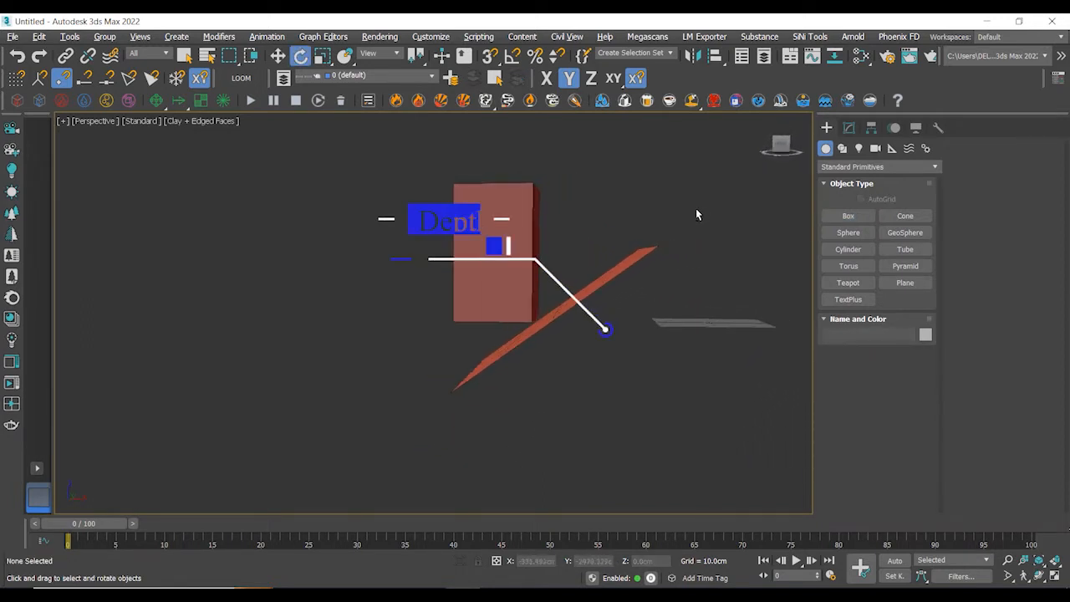
{"action": "key", "text": "ctrl+z"}
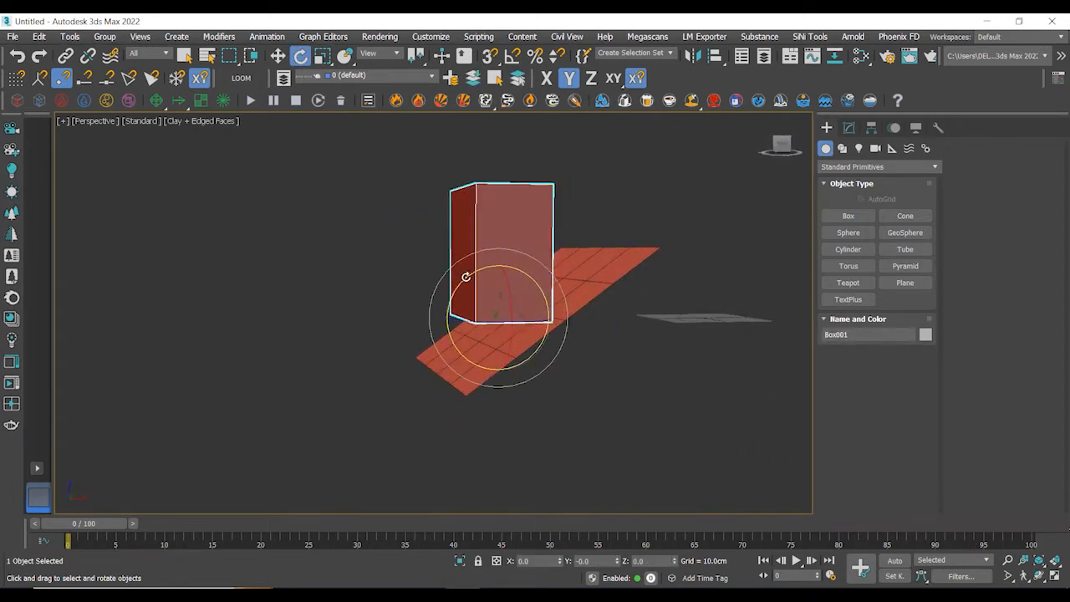
{"action": "left_click_drag", "start_coordinate": [465, 275], "coordinate": [450, 338]}
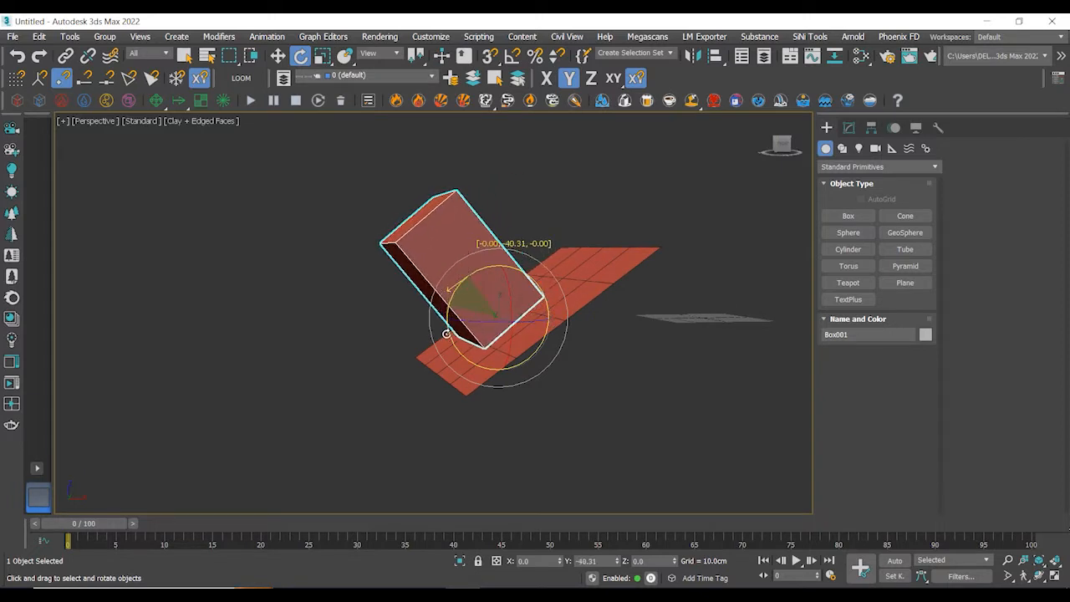
{"action": "key", "text": "w"}
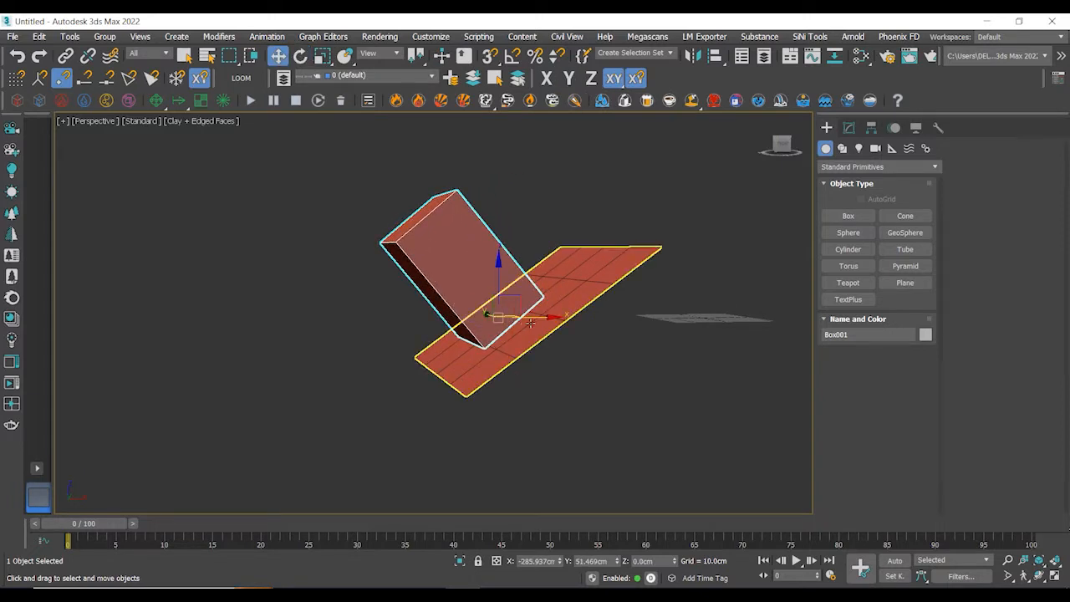
{"action": "left_click_drag", "start_coordinate": [534, 322], "coordinate": [596, 343]}
{"action": "middle_click_drag", "start_coordinate": [596, 343], "coordinate": [624, 349], "text": "alt"}
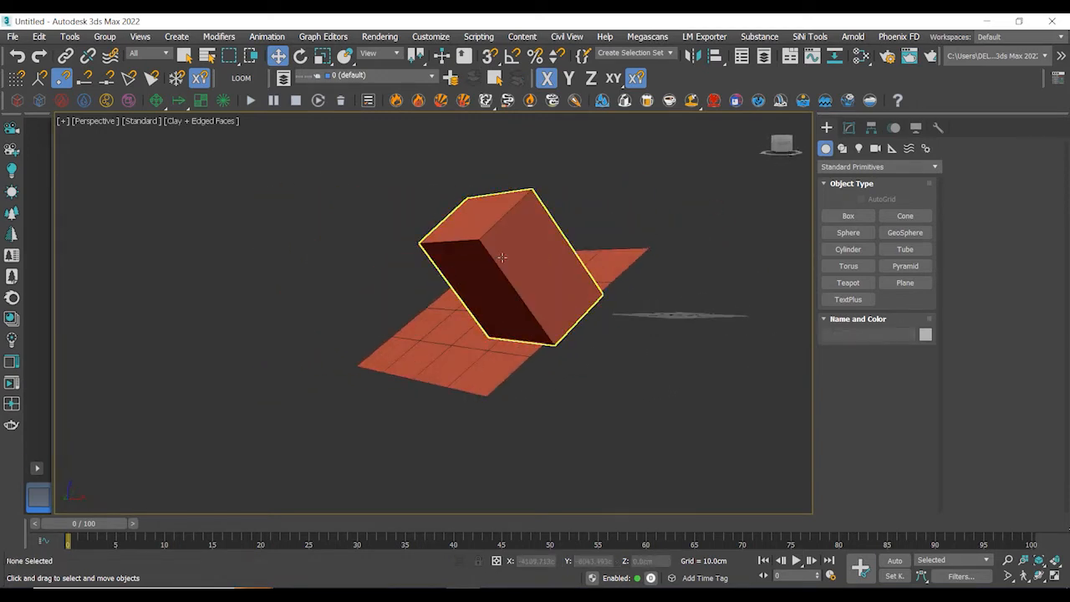
{"action": "key", "text": "Delete"}
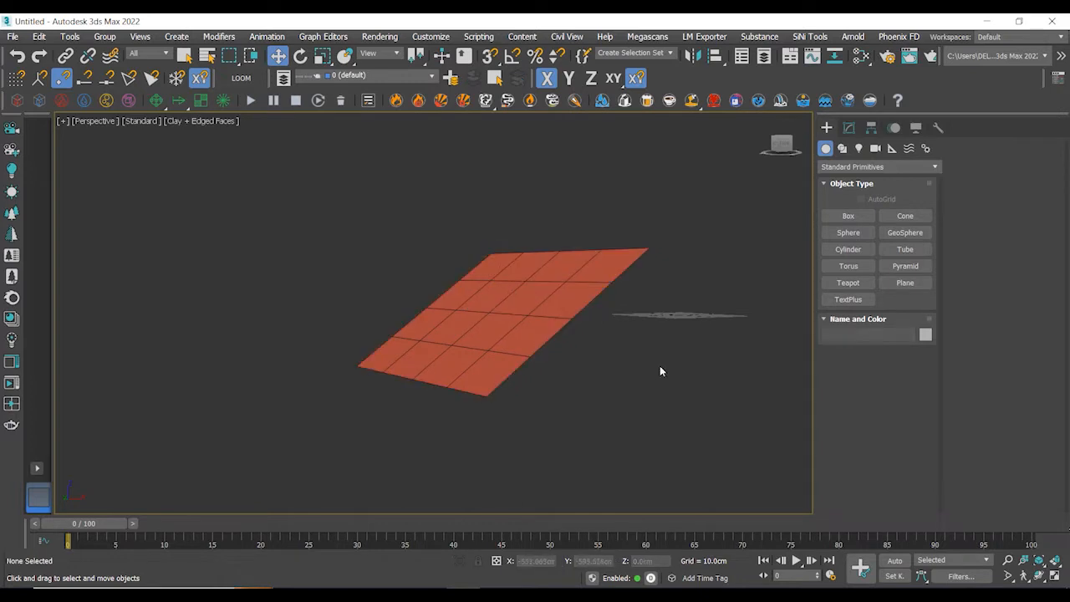
- Turn on AutoGrid and create a box on the plane's surface, then reposition it
{"action": "middle_click_drag", "start_coordinate": [635, 375], "coordinate": [759, 235], "text": "alt"}
{"action": "left_click", "coordinate": [845, 216]}
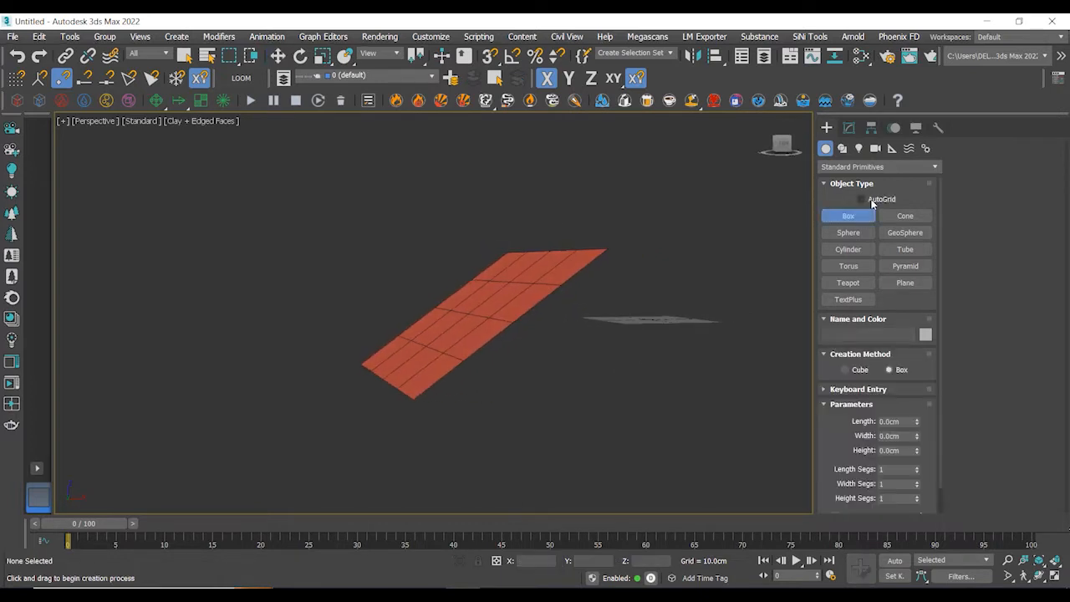
{"action": "middle_click_drag", "start_coordinate": [578, 365], "coordinate": [569, 365], "text": "alt"}
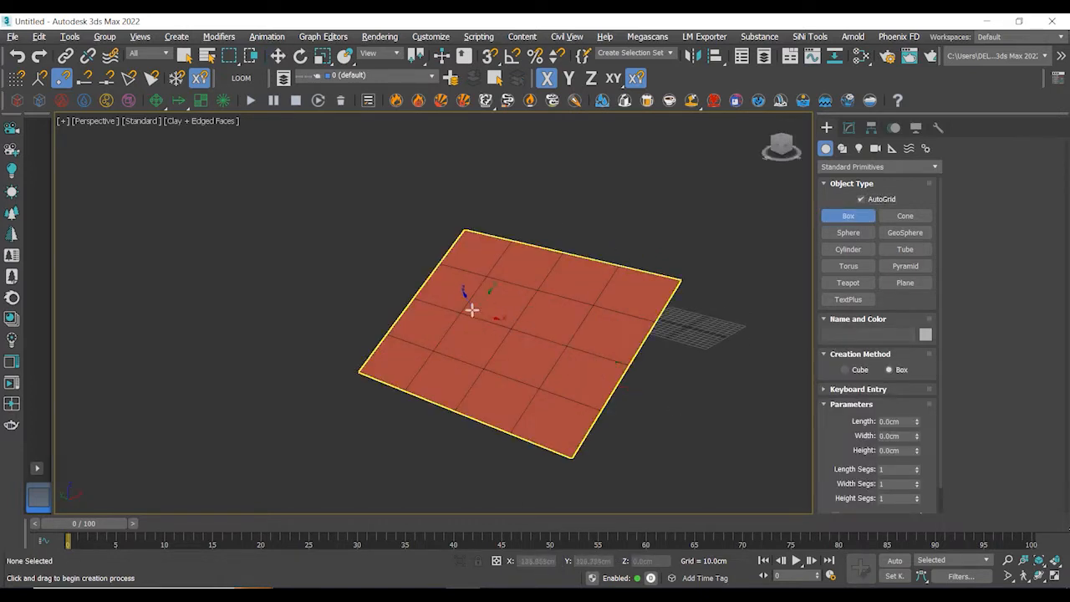
{"action": "mouse_move", "coordinate": [460, 296]}
{"action": "left_mouse_down"}
{"action": "mouse_move", "coordinate": [490, 318]}
{"action": "mouse_move", "coordinate": [540, 399]}
{"action": "left_mouse_up"}
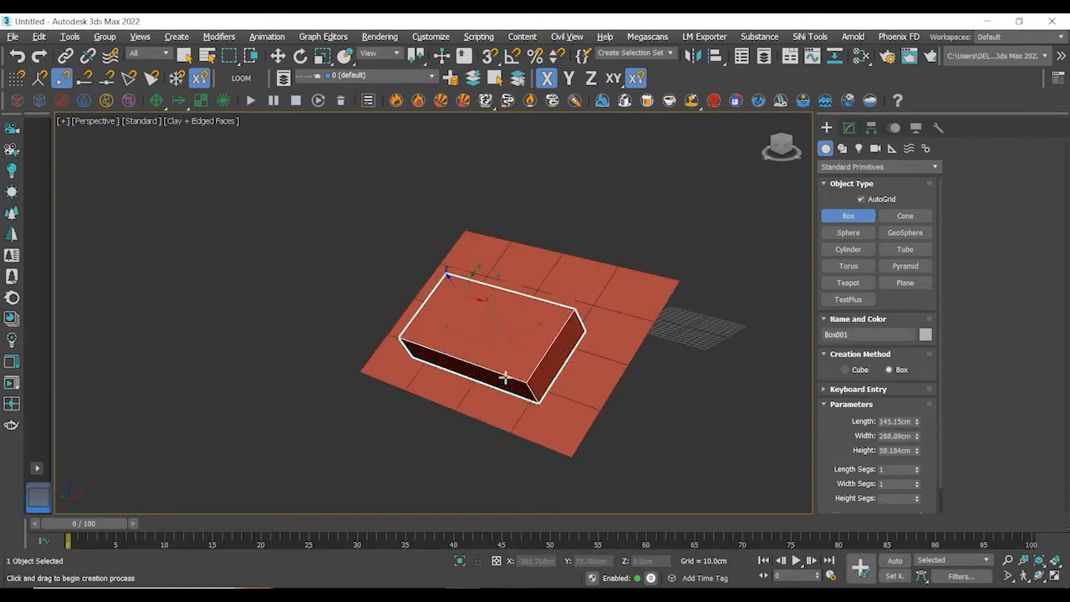
{"action": "left_click", "coordinate": [451, 275]}
{"action": "key", "text": "w"}
{"action": "middle_click_drag", "start_coordinate": [640, 225], "coordinate": [547, 227], "text": "alt"}
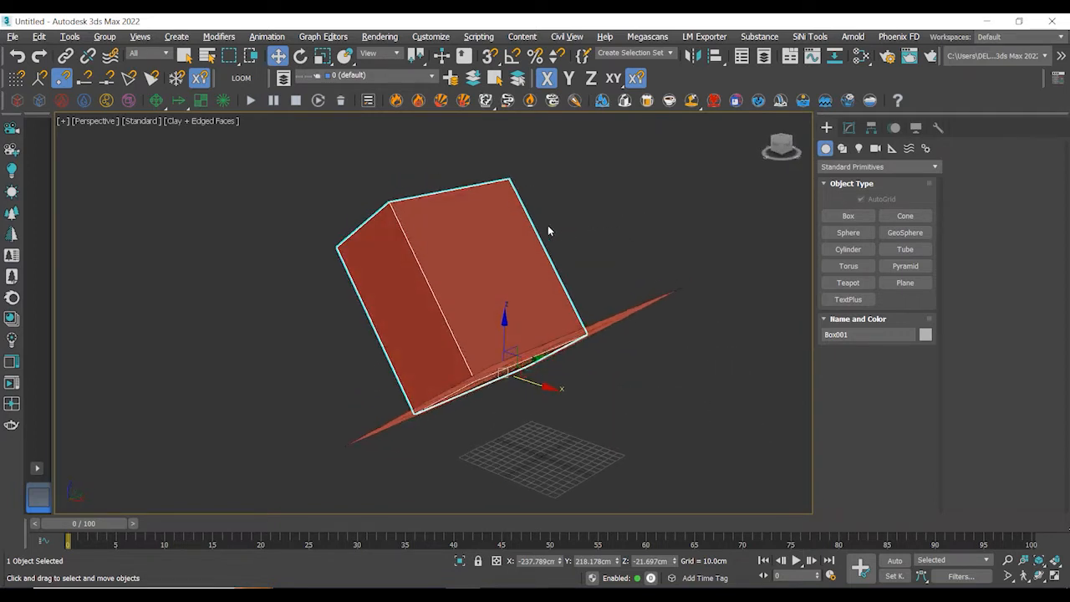
- Create a second box about 57 by 100 cm on the tilted box's face using AutoGrid, then move it
{"action": "left_click", "coordinate": [848, 216]}
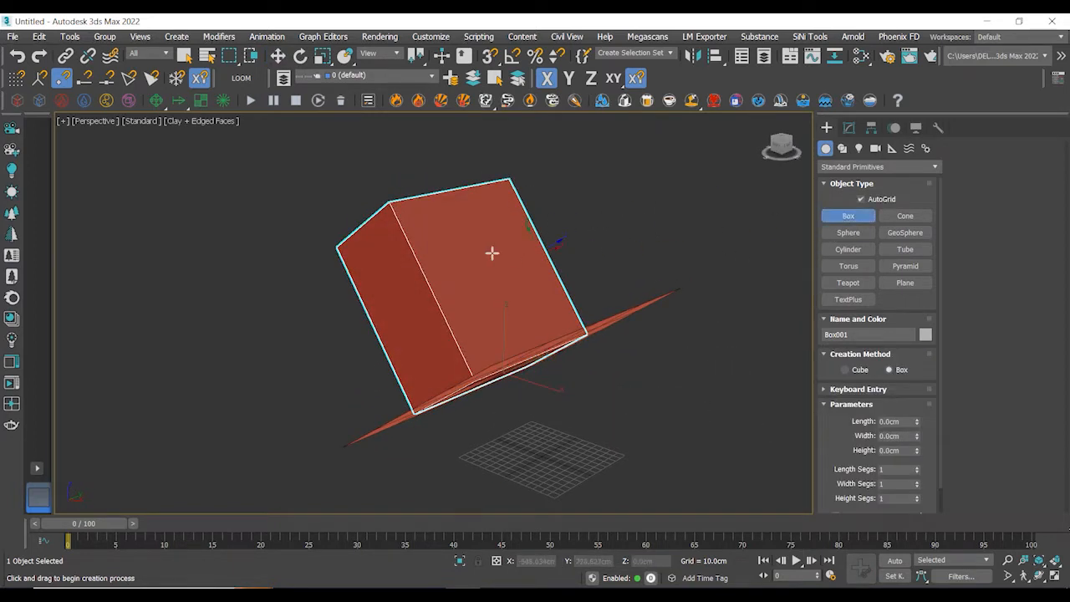
{"action": "left_click_drag", "start_coordinate": [464, 253], "coordinate": [525, 274]}
{"action": "left_click", "coordinate": [663, 174]}
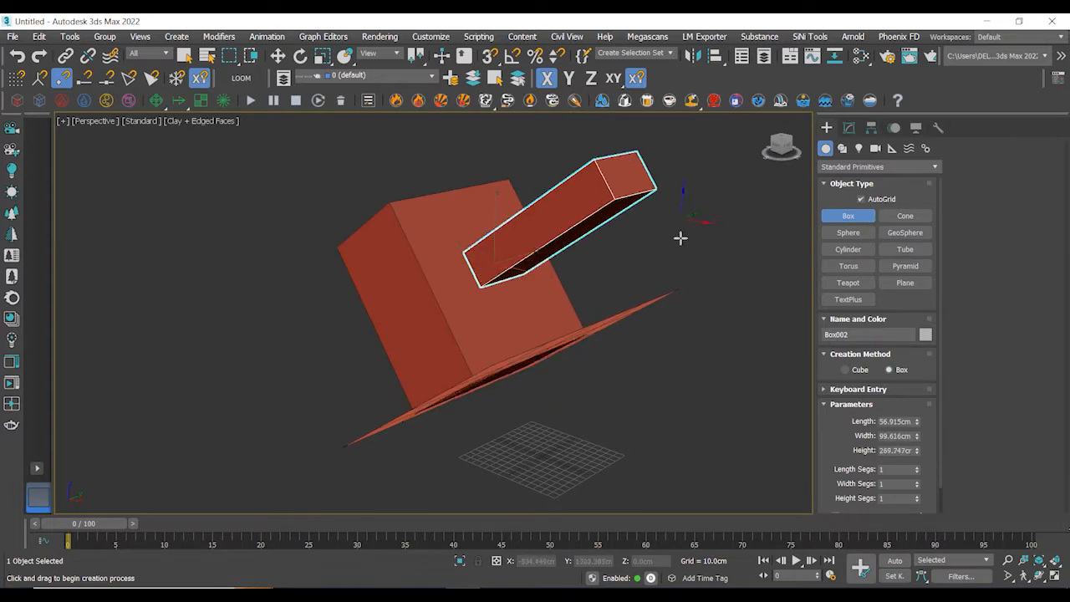
{"action": "key", "text": "w"}
{"action": "left_click", "coordinate": [714, 264]}
{"action": "middle_click_drag", "start_coordinate": [713, 264], "coordinate": [755, 266], "text": "alt"}
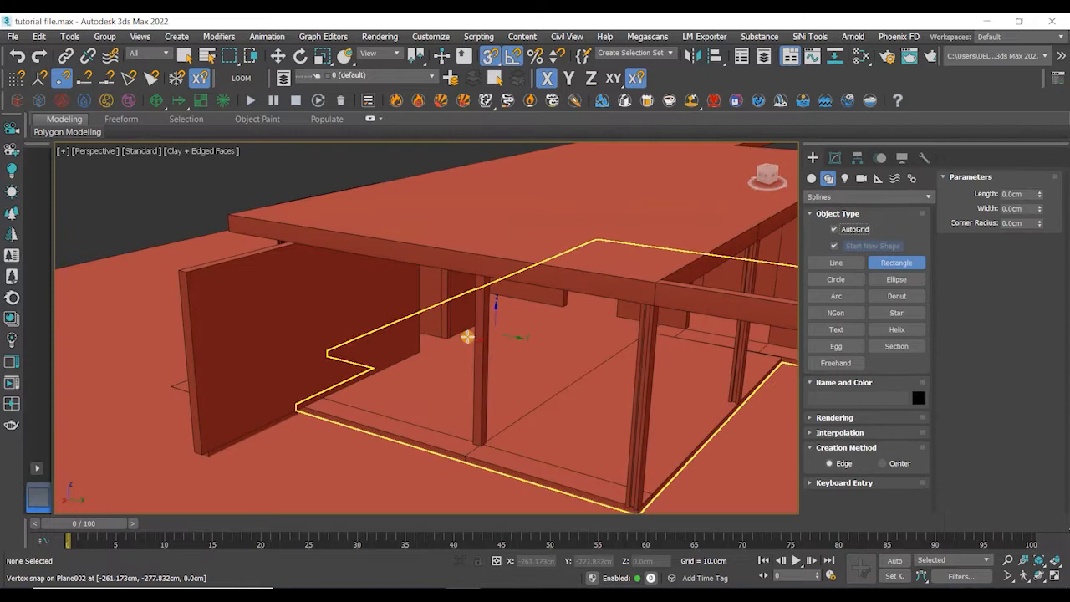
{"action": "middle_click_drag", "start_coordinate": [467, 337], "coordinate": [508, 330]}
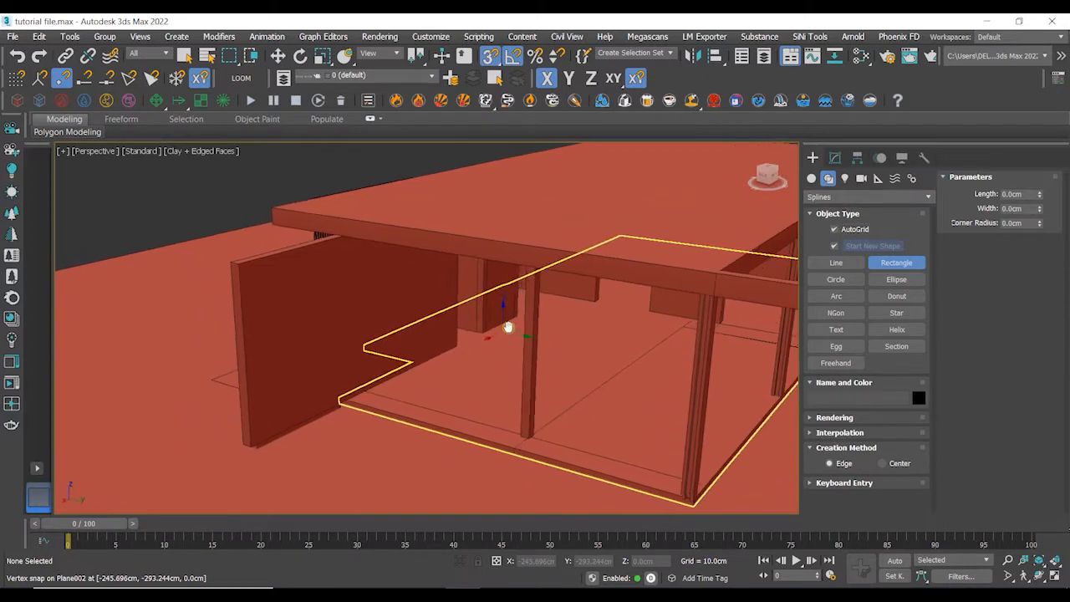
- Draw a snapped rectangle about 290 by 320 cm on the wall face using AutoGrid
{"action": "scroll", "coordinate": [506, 328], "scroll_direction": "down", "scroll_amount": 2}
{"action": "scroll", "coordinate": [355, 296], "scroll_direction": "up", "scroll_amount": 2}
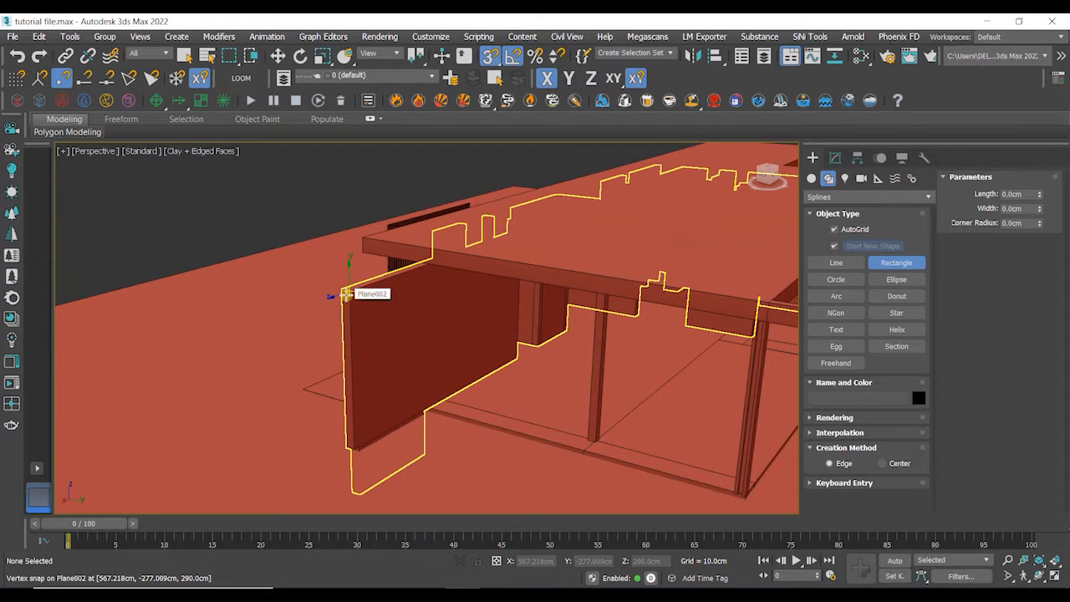
{"action": "left_click_drag", "start_coordinate": [345, 294], "coordinate": [590, 443]}
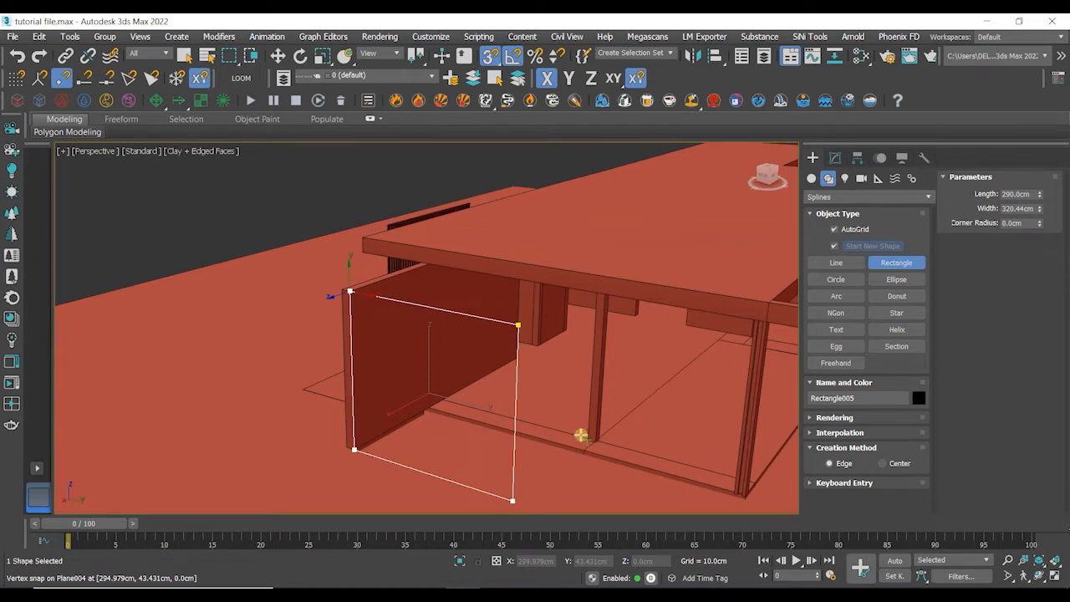
{"action": "scroll", "coordinate": [589, 450], "scroll_direction": "down", "scroll_amount": 3}
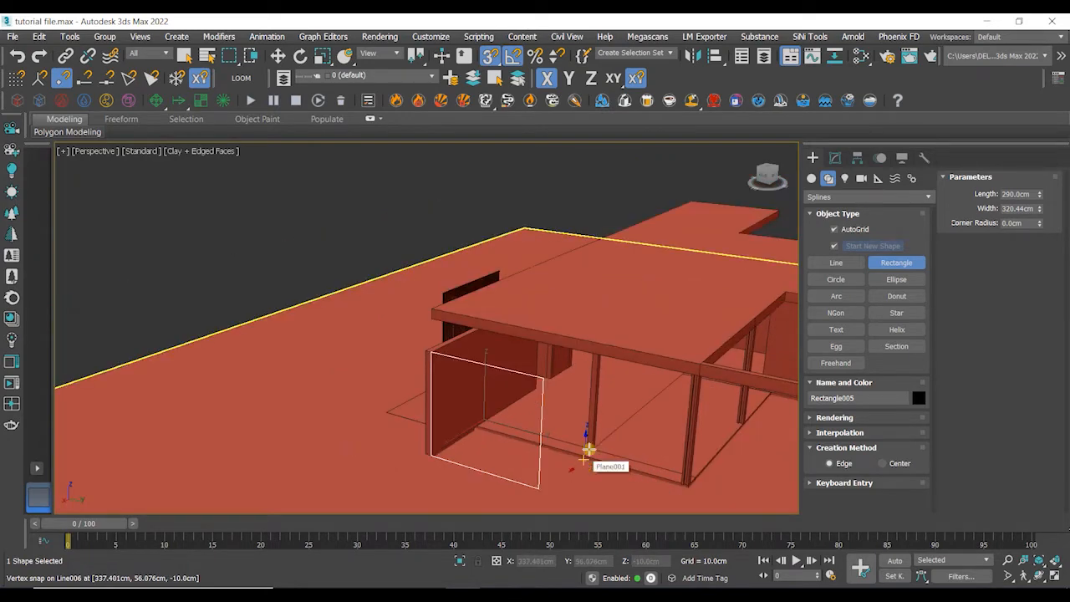
- Exit the Rectangle tool and move the new rectangle into the opening under the wall's top edge
{"action": "right_click", "coordinate": [532, 199]}
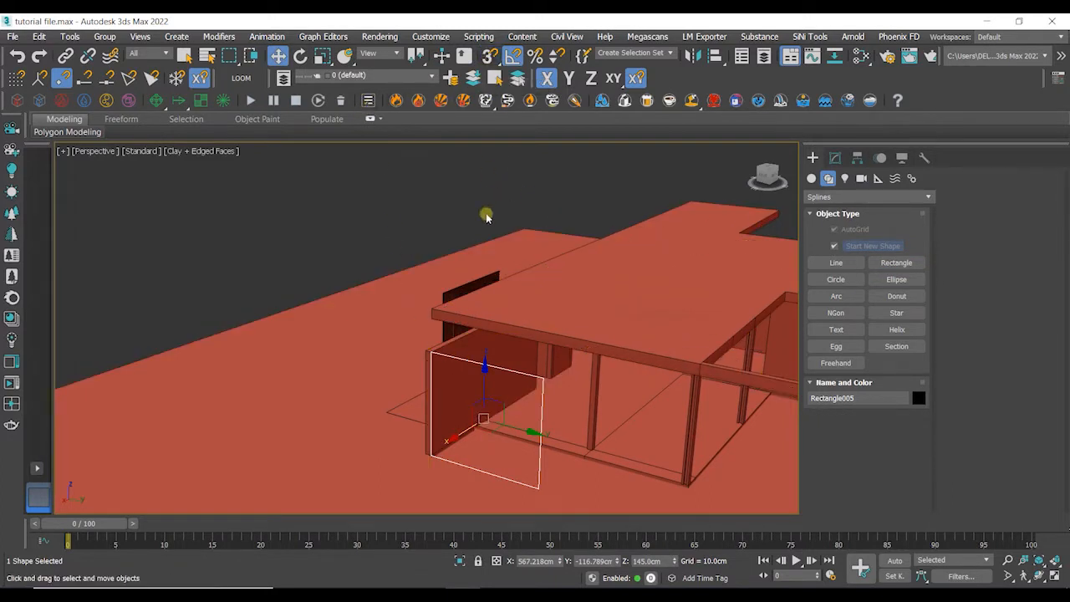
{"action": "left_click_drag", "start_coordinate": [462, 433], "coordinate": [512, 402]}
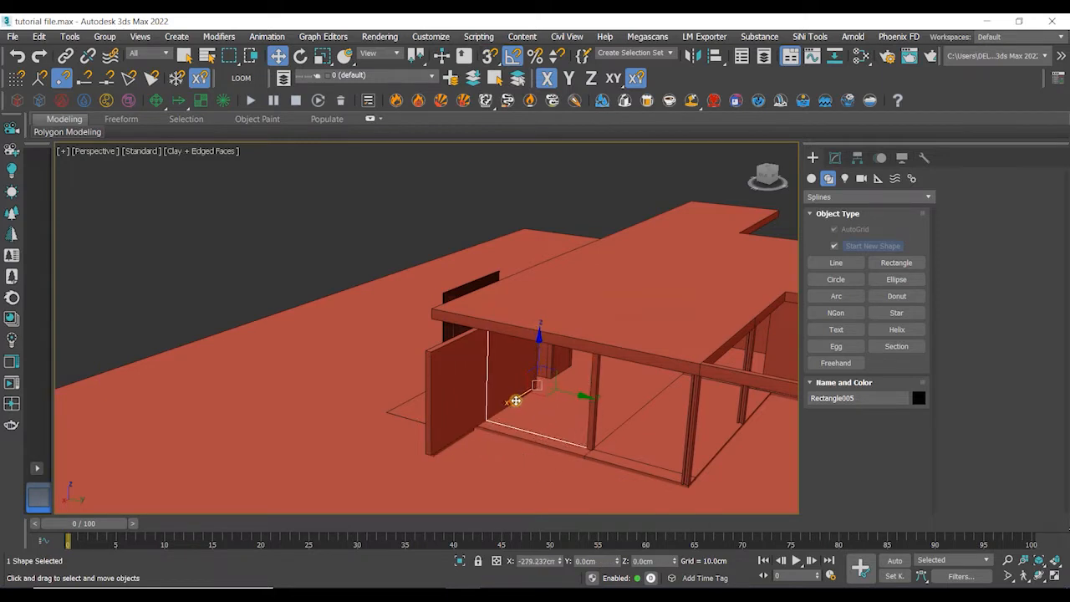
{"action": "scroll", "coordinate": [535, 426], "scroll_direction": "up", "scroll_amount": 5}
{"action": "scroll", "coordinate": [569, 441], "scroll_direction": "up", "scroll_amount": 3}
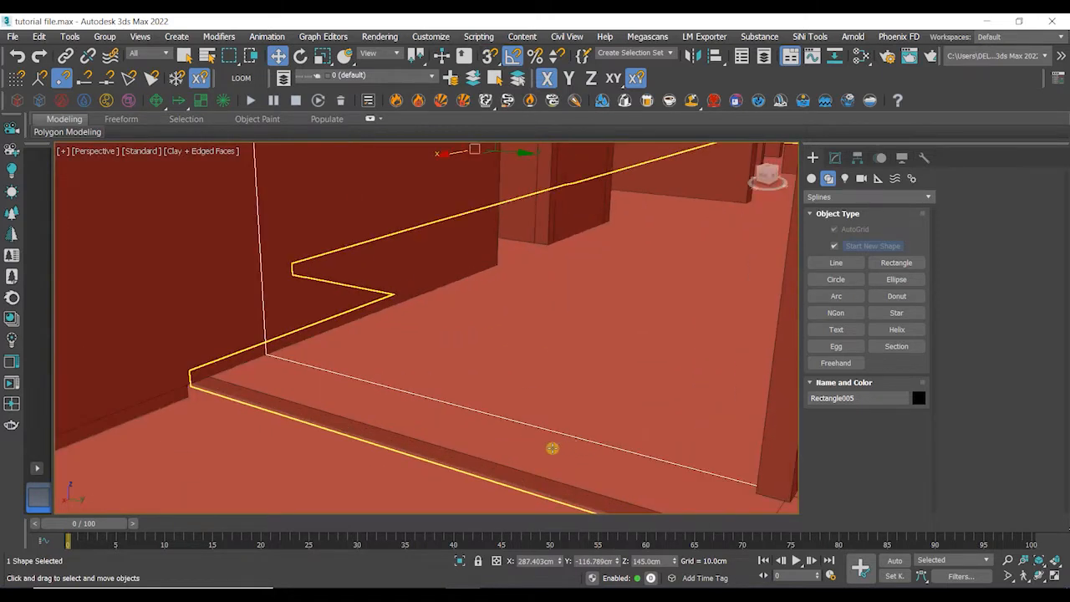
{"action": "scroll", "coordinate": [542, 444], "scroll_direction": "up", "scroll_amount": 3}
{"action": "middle_click_drag", "start_coordinate": [544, 446], "coordinate": [482, 538], "text": "alt"}
- Isolate the rectangle and nudge its position slightly
{"action": "key", "text": "alt+q"}
{"action": "left_click", "coordinate": [454, 422]}
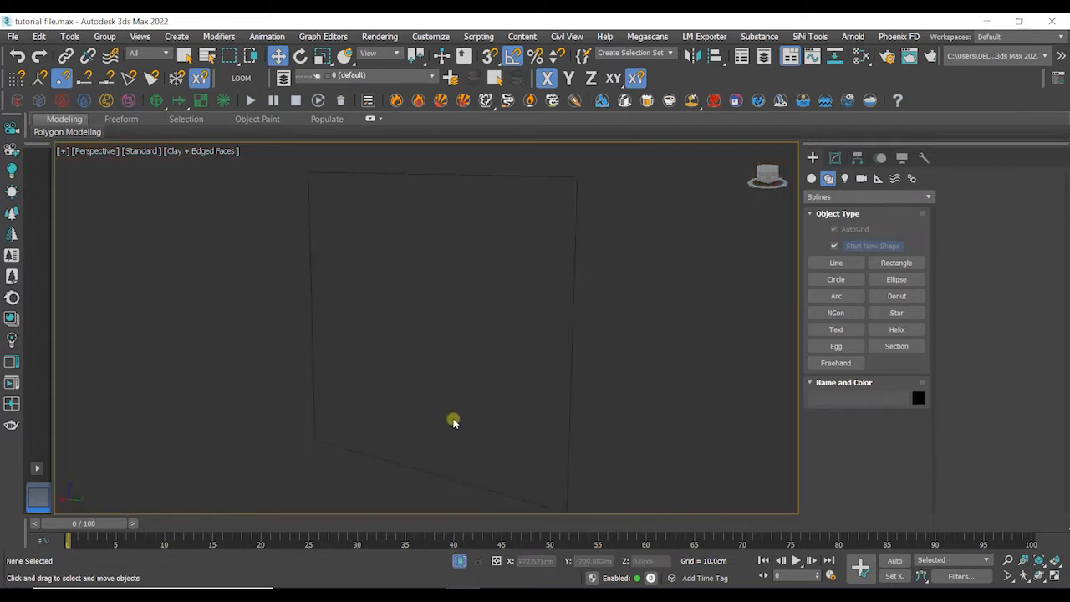
{"action": "left_click", "coordinate": [408, 466]}
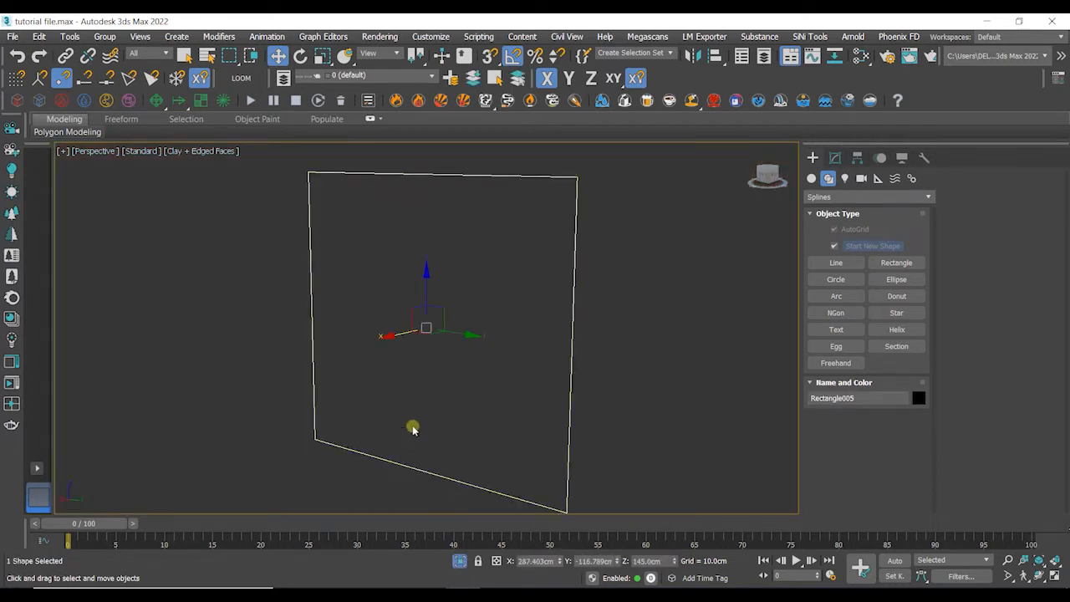
{"action": "middle_click_drag", "start_coordinate": [413, 428], "coordinate": [430, 411]}
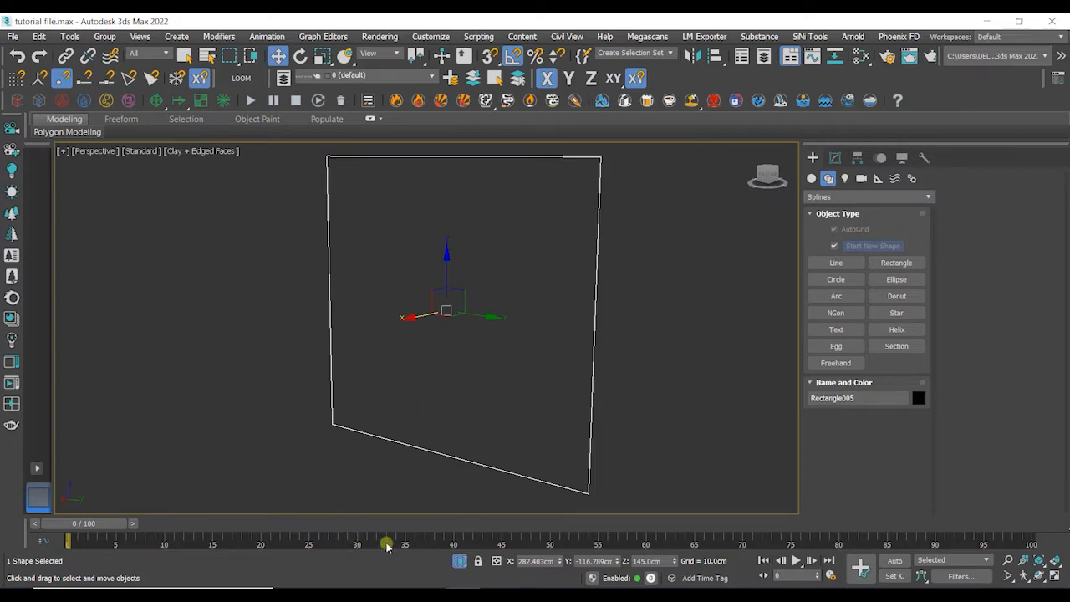
- Switch to the file explorer and import the 'sliding window profile' DWG file into the viewport
{"action": "left_click", "coordinate": [393, 595]}
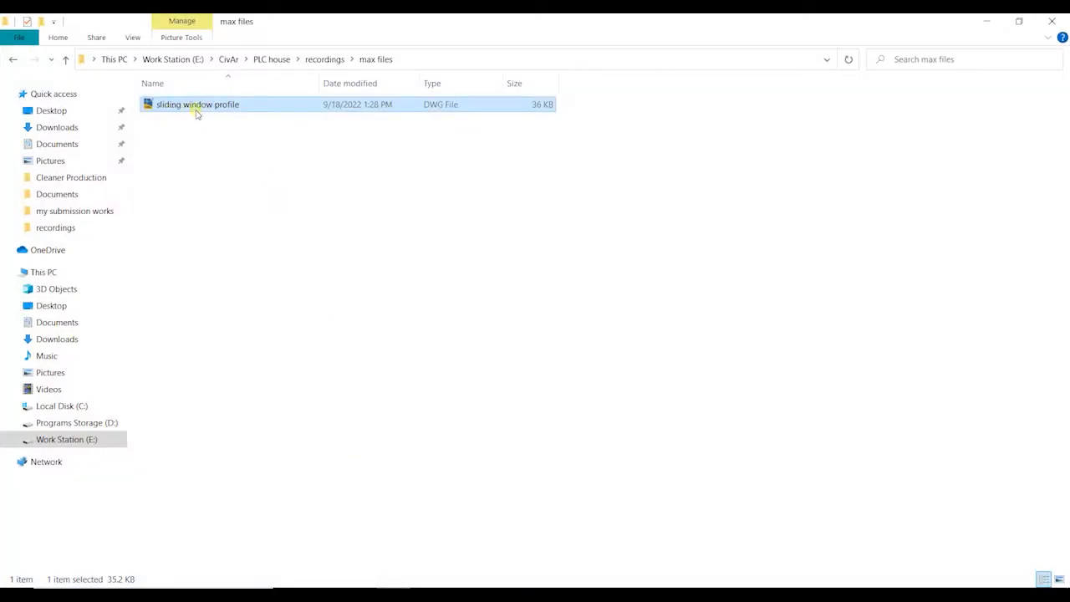
{"action": "left_click_drag", "start_coordinate": [200, 107], "coordinate": [237, 391]}
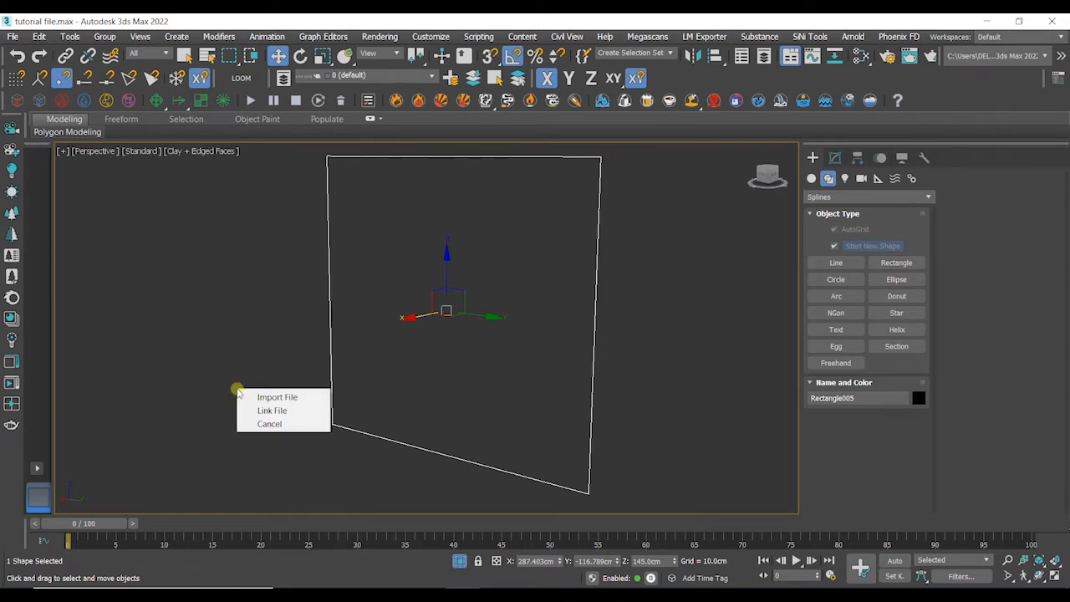
{"action": "left_click", "coordinate": [277, 397]}
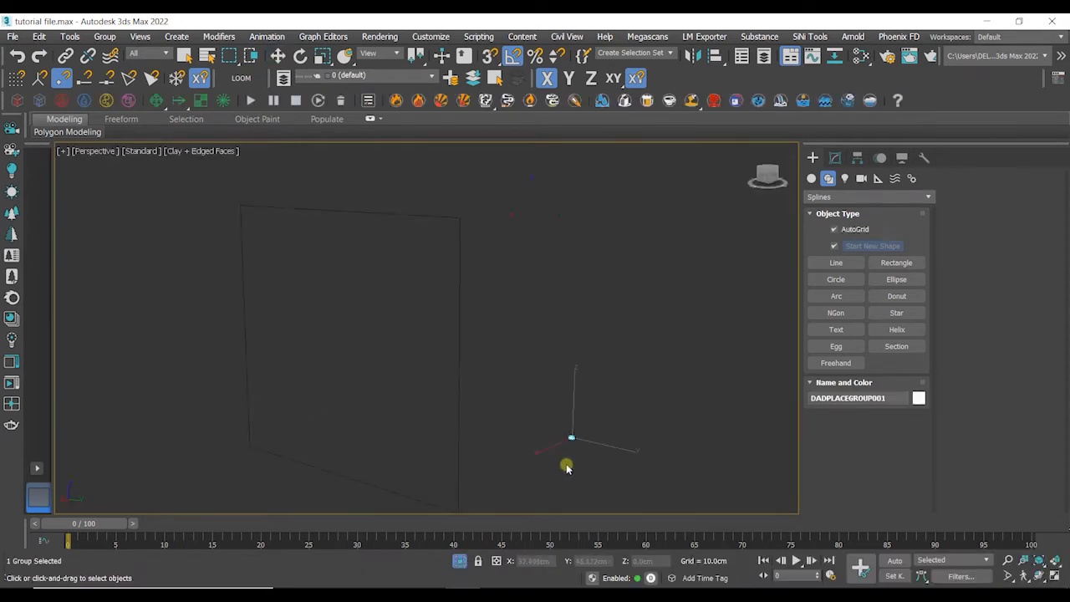
- Move the imported window profile and frame it in the viewport
{"action": "middle_click_drag", "start_coordinate": [582, 453], "coordinate": [567, 418]}
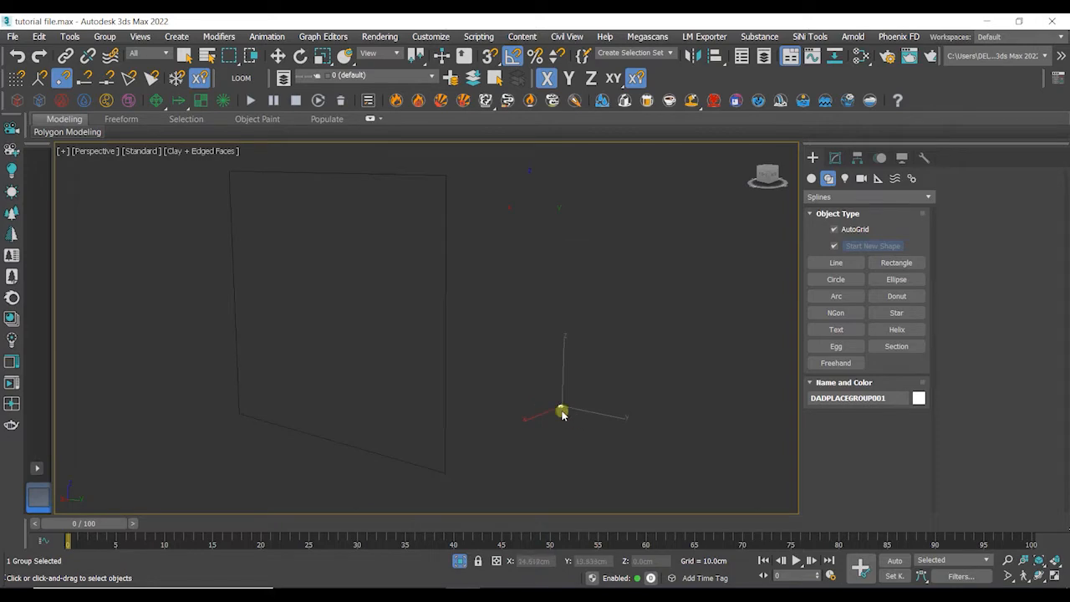
{"action": "key", "text": "z"}
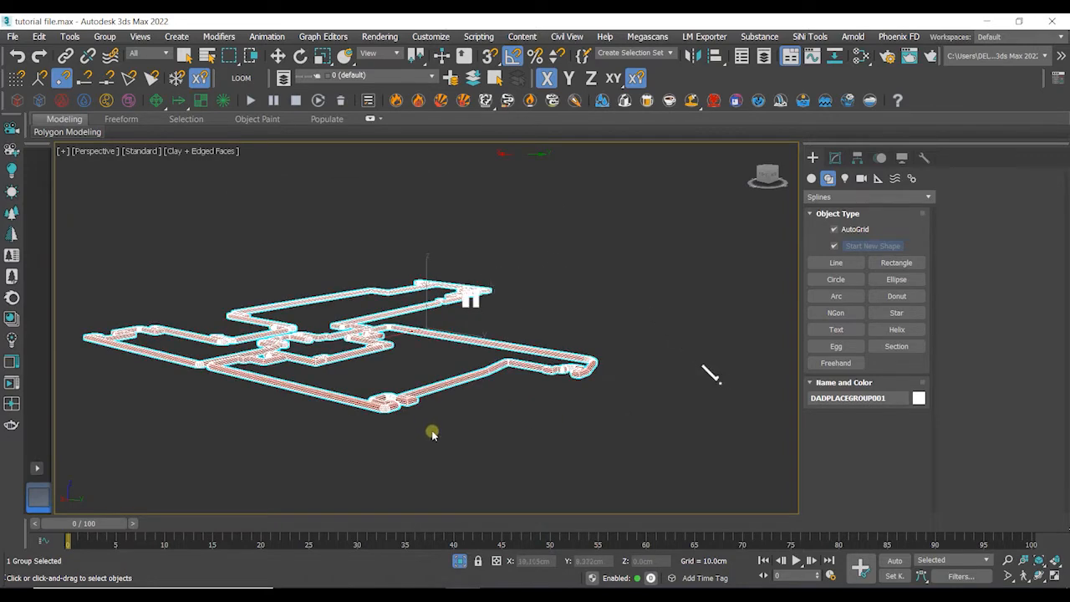
{"action": "scroll", "coordinate": [431, 450], "scroll_direction": "up", "scroll_amount": 6}
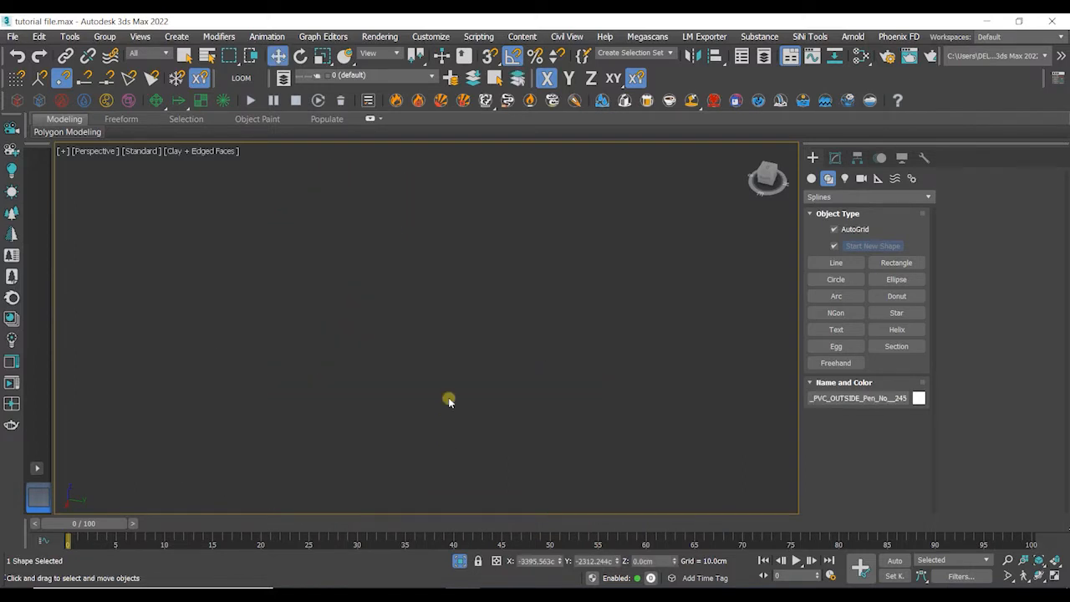
{"action": "key", "text": "z"}
{"action": "middle_click_drag", "start_coordinate": [431, 399], "coordinate": [411, 378], "text": "alt"}
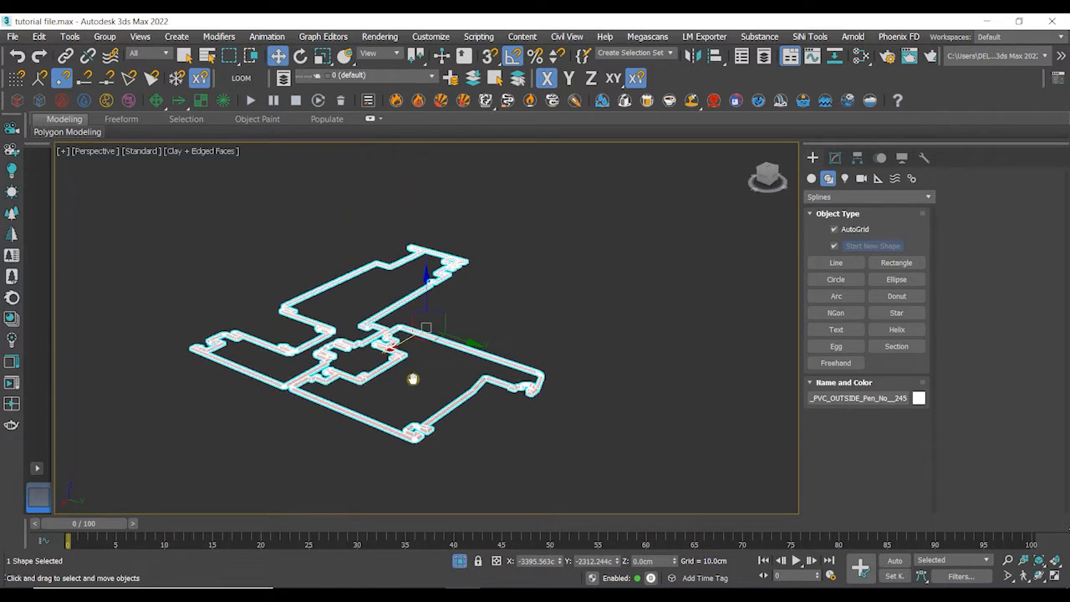
- Turn off Enable In Viewport rendering for the profile spline
{"action": "left_click", "coordinate": [835, 158]}
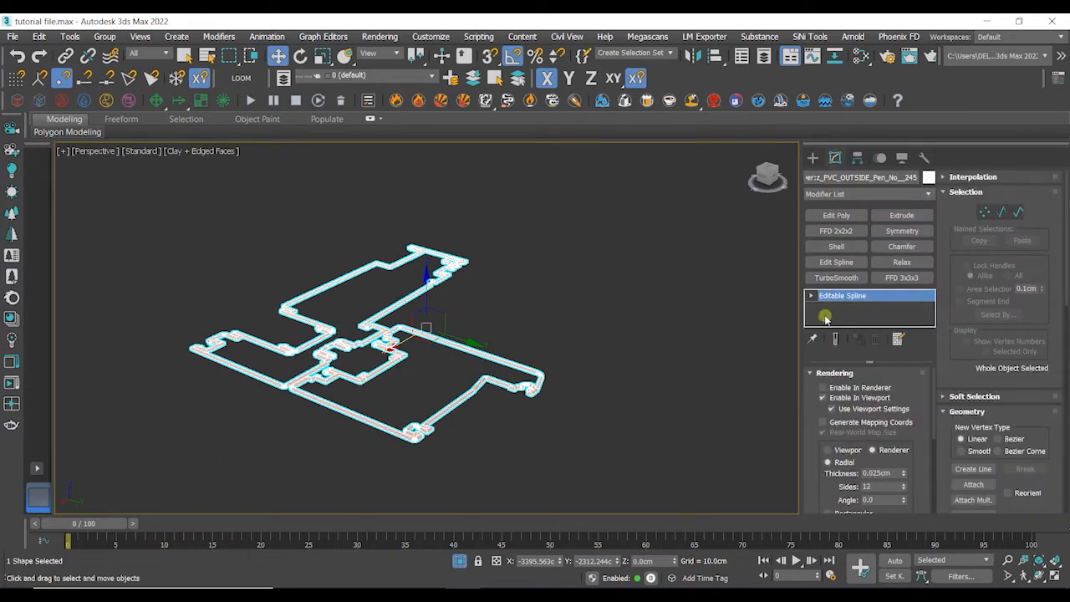
{"action": "left_click", "coordinate": [811, 373]}
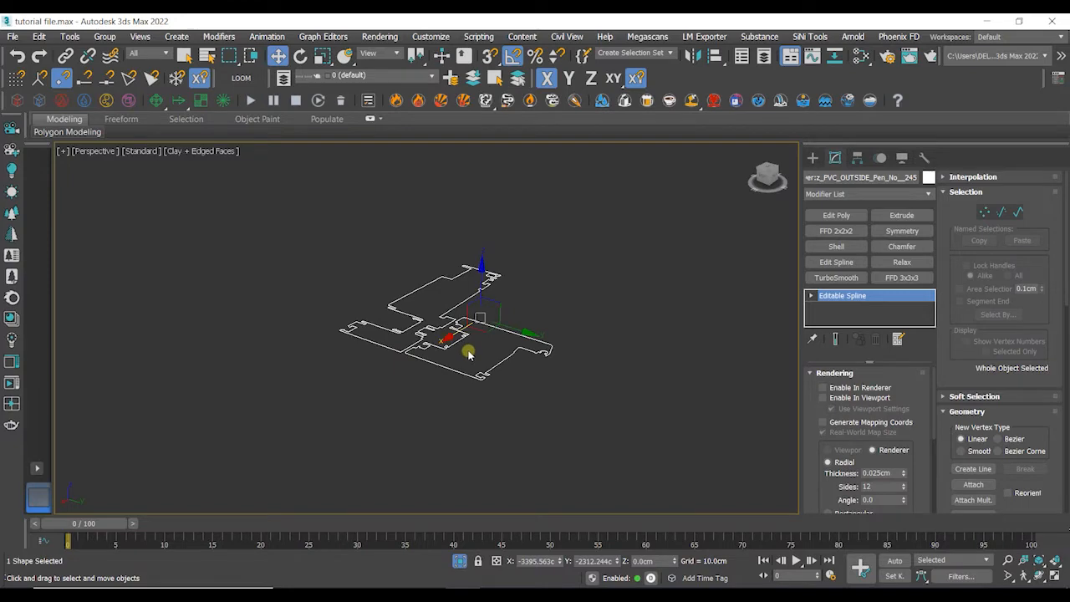
{"action": "scroll", "coordinate": [469, 356], "scroll_direction": "down", "scroll_amount": 10}
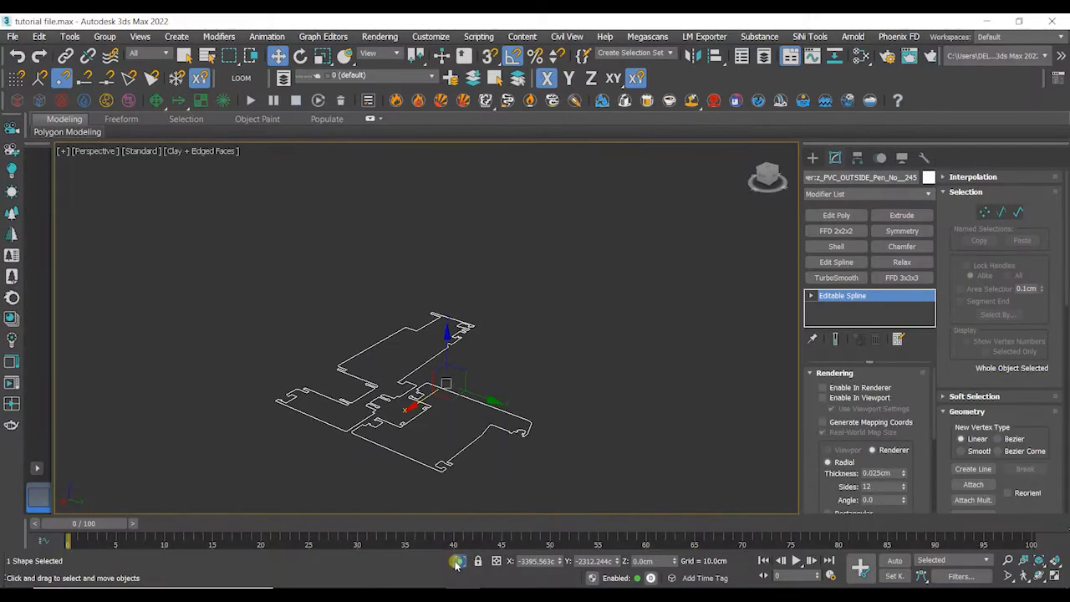
{"action": "left_click", "coordinate": [457, 564]}
{"action": "scroll", "coordinate": [505, 377], "scroll_direction": "down", "scroll_amount": 2}
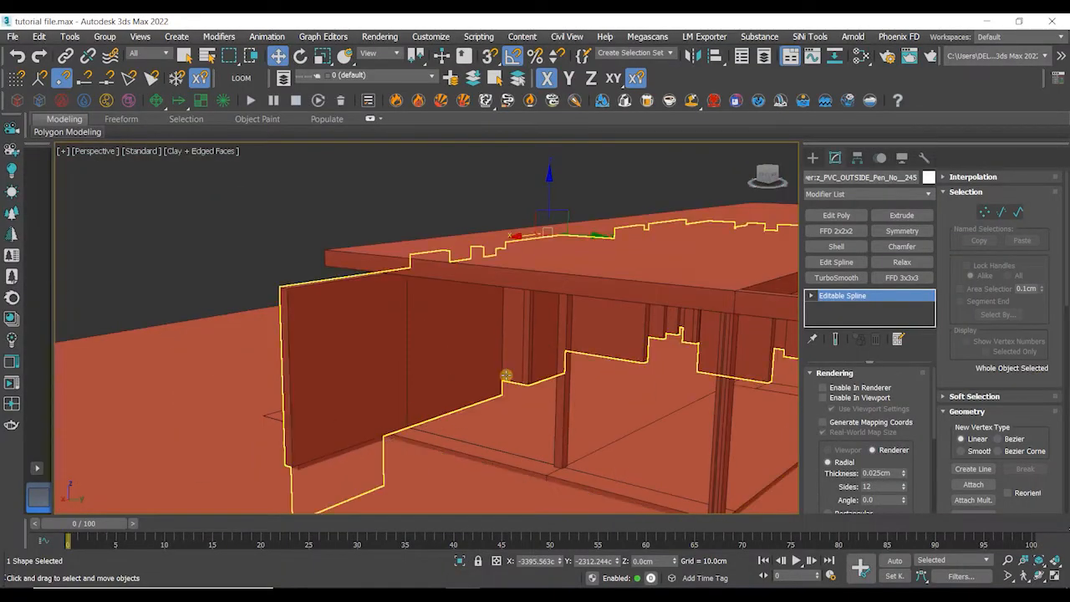
- Select the rectangle together with the window profile and isolate them
{"action": "middle_click_drag", "start_coordinate": [525, 303], "coordinate": [351, 376], "text": "alt"}
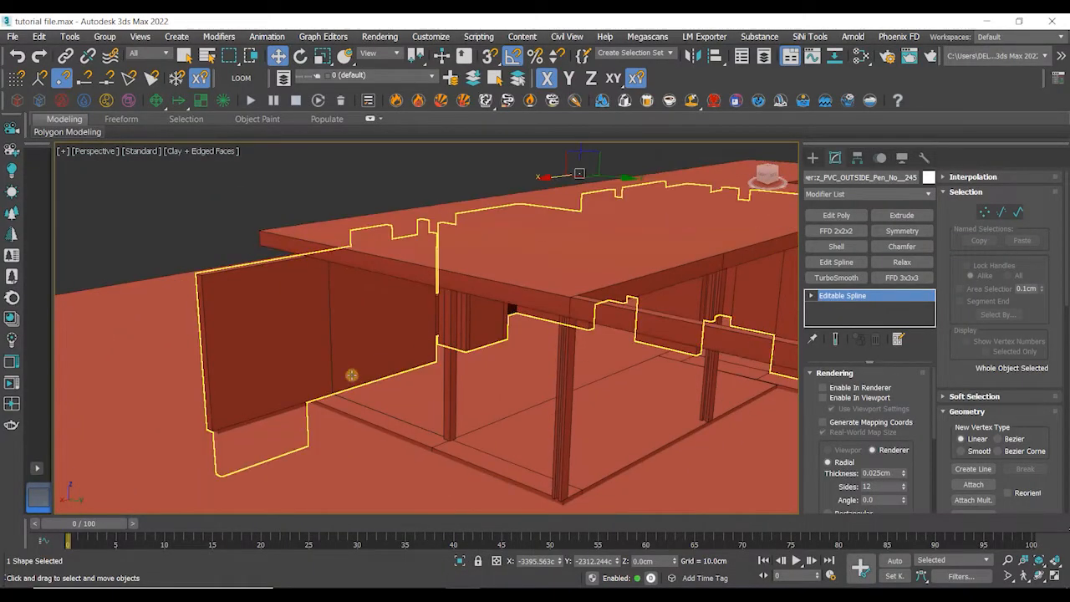
{"action": "left_click", "coordinate": [332, 340]}
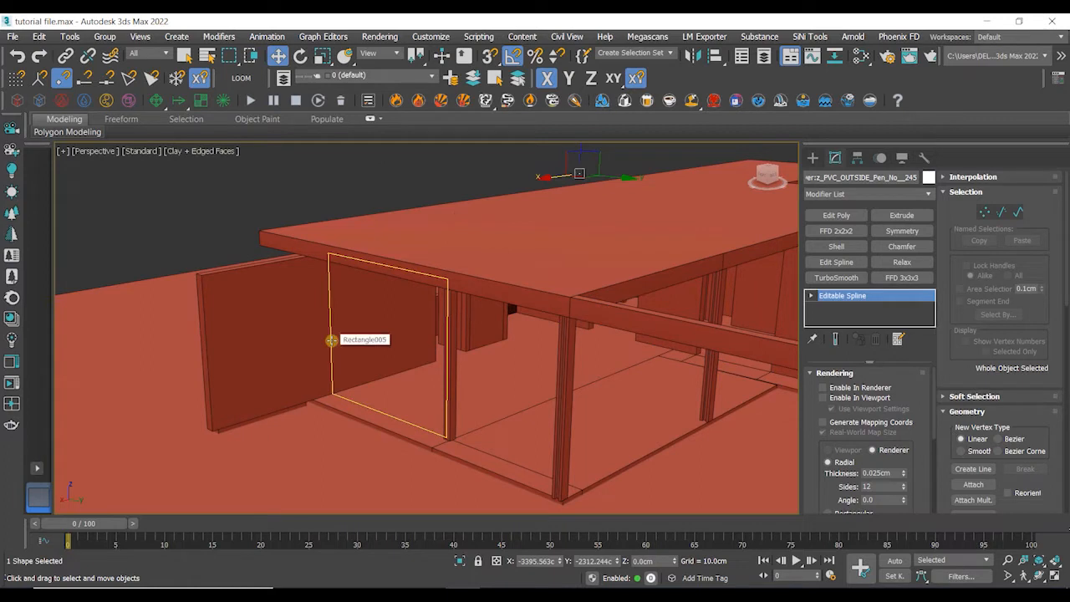
{"action": "left_click", "coordinate": [332, 341], "text": "ctrl"}
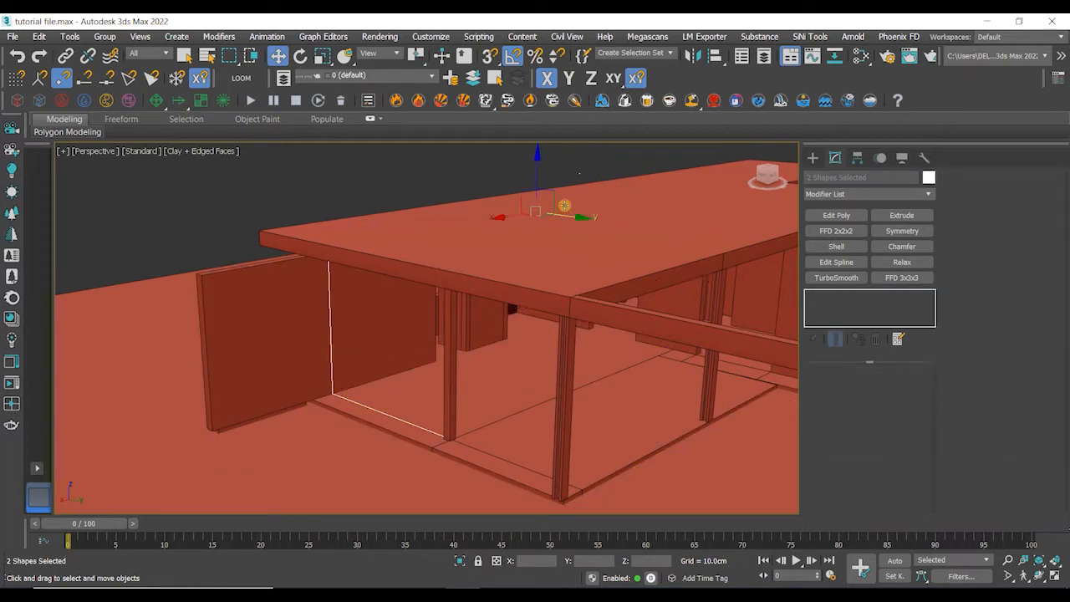
{"action": "left_click", "coordinate": [459, 561]}
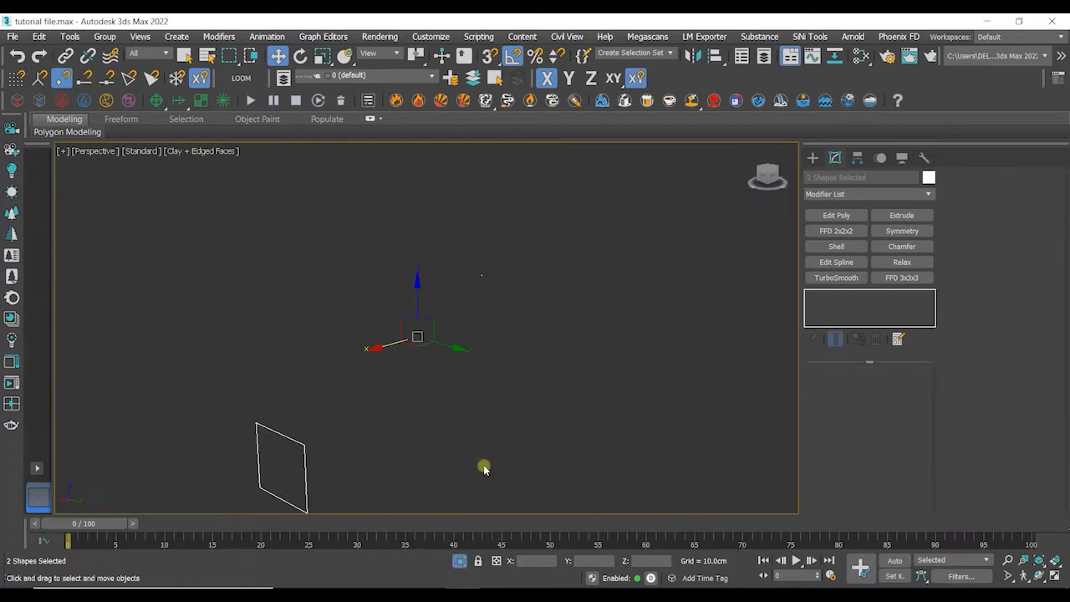
- Move the window profile next to the rectangle
{"action": "left_click", "coordinate": [501, 352]}
{"action": "left_click_drag", "start_coordinate": [513, 321], "coordinate": [256, 495]}
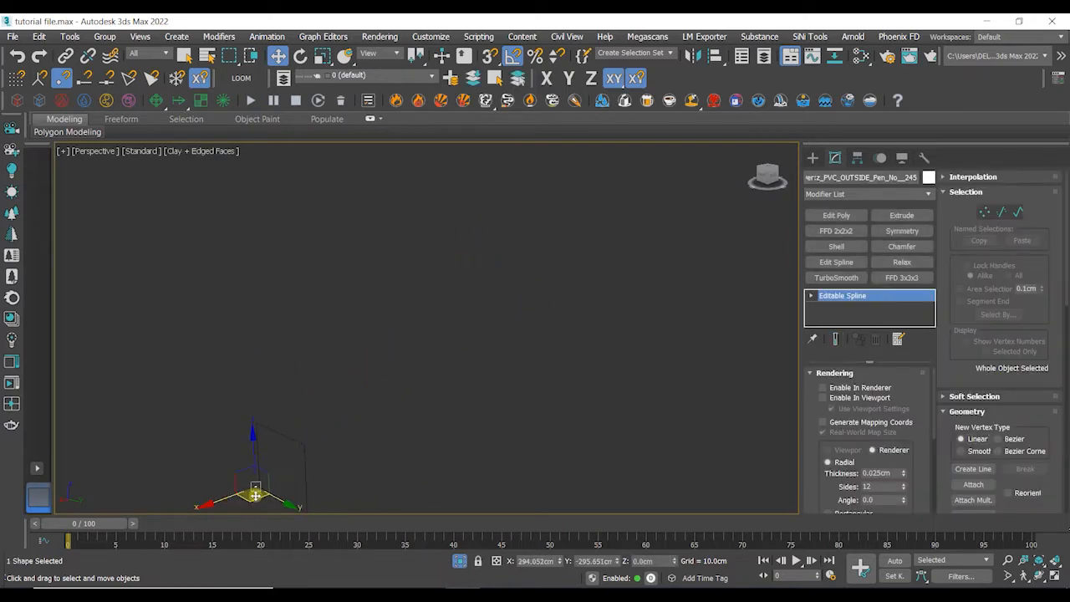
{"action": "middle_click_drag", "start_coordinate": [256, 495], "coordinate": [259, 460]}
{"action": "left_click_drag", "start_coordinate": [250, 458], "coordinate": [295, 483]}
{"action": "scroll", "coordinate": [302, 480], "scroll_direction": "up", "scroll_amount": 2}
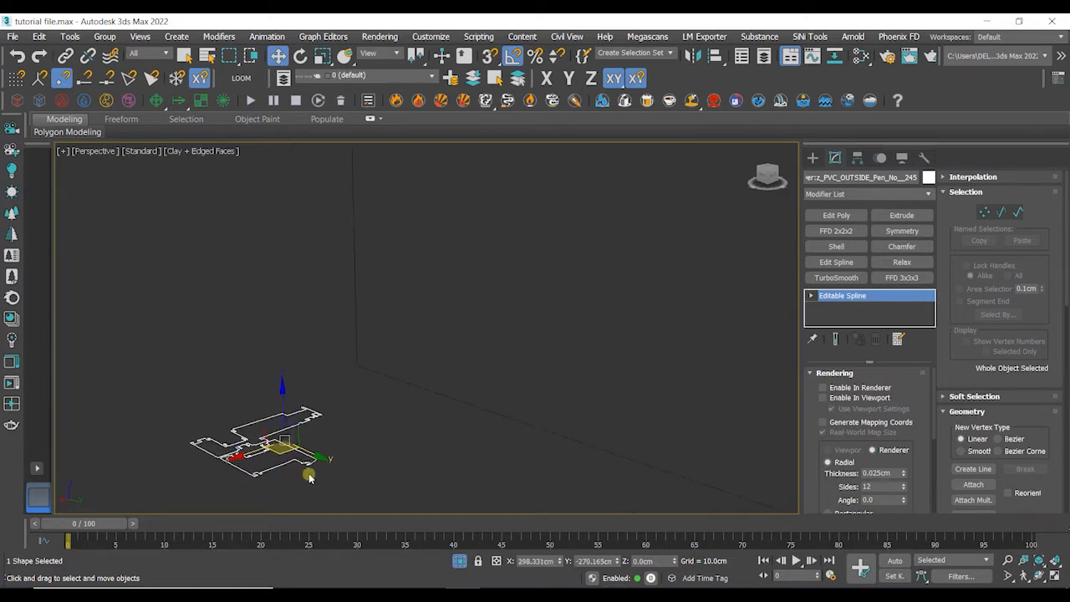
- Rotate the window profile 90 degrees about X so it stands upright
{"action": "left_click", "coordinate": [299, 56]}
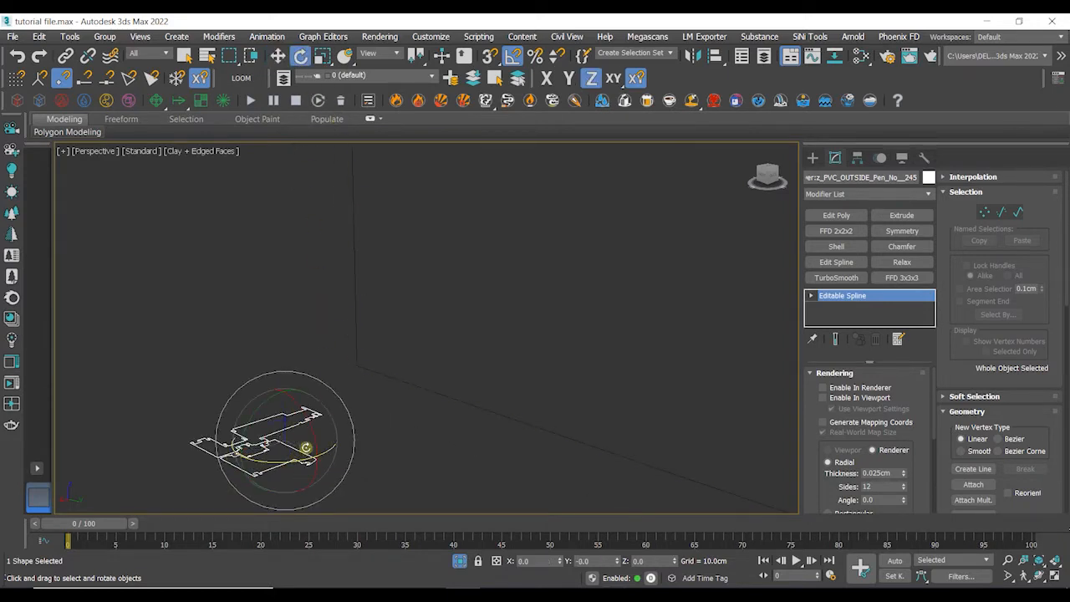
{"action": "left_click_drag", "start_coordinate": [314, 442], "coordinate": [328, 410]}
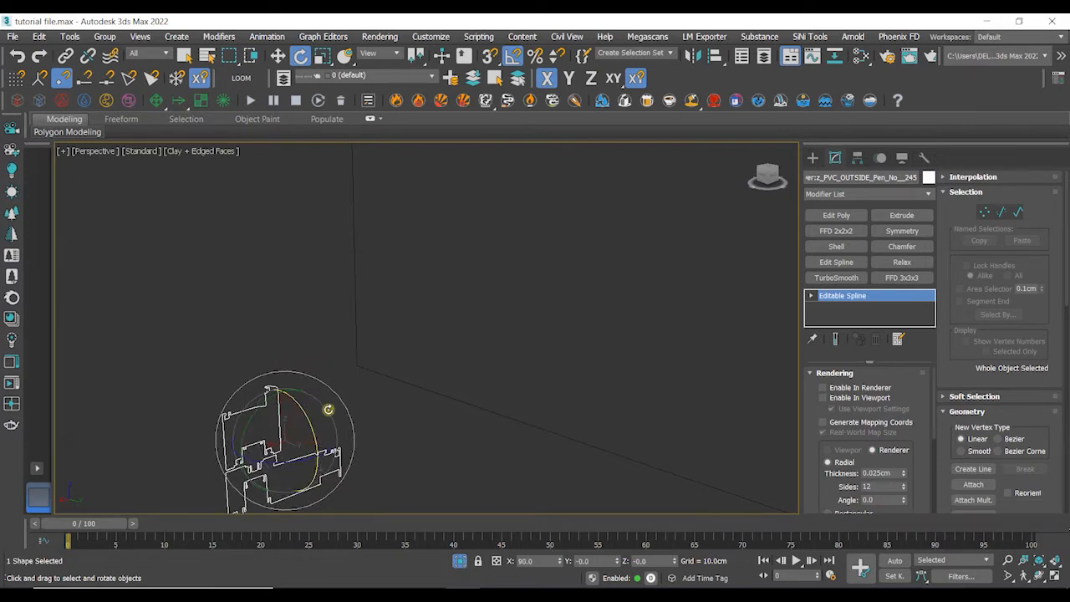
{"action": "middle_click_drag", "start_coordinate": [389, 451], "coordinate": [381, 414]}
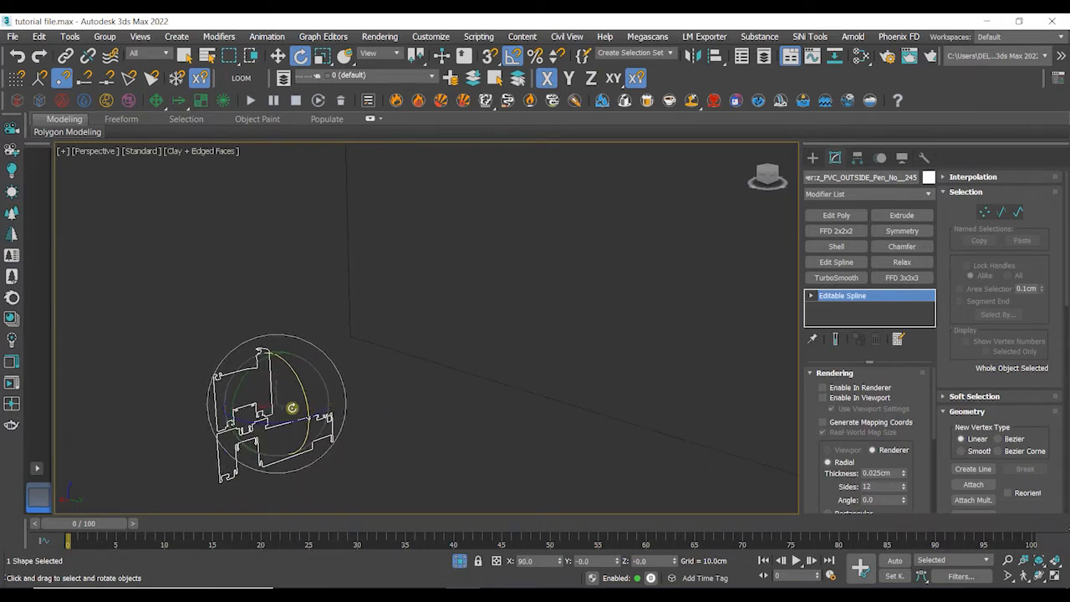
{"action": "left_click_drag", "start_coordinate": [279, 419], "coordinate": [375, 396]}
- Move the upright profile to the rectangle's corner
{"action": "key", "text": "w"}
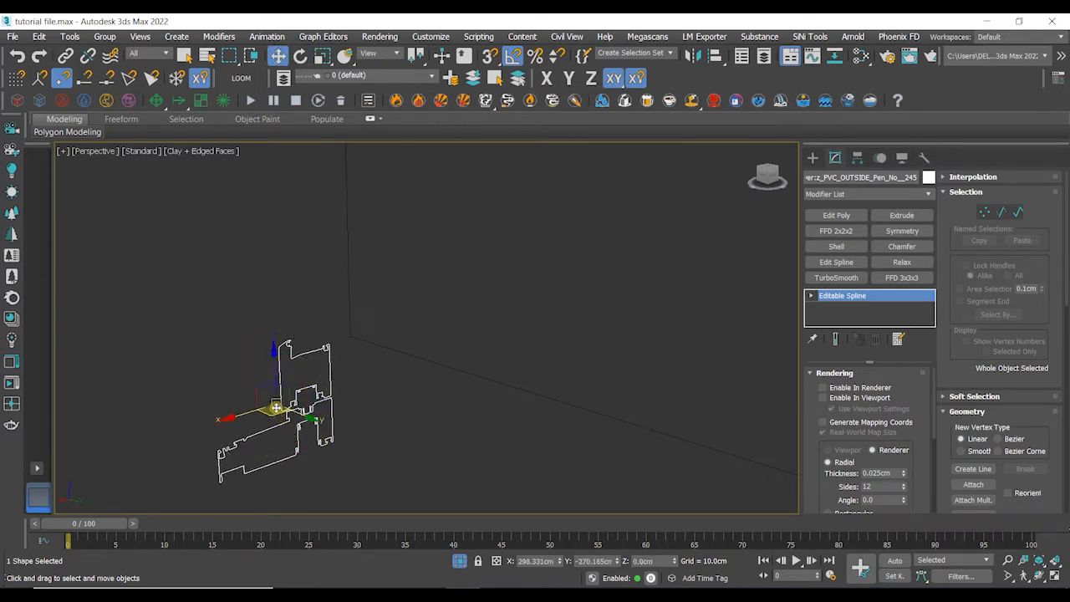
{"action": "left_click_drag", "start_coordinate": [276, 408], "coordinate": [299, 360]}
{"action": "left_click", "coordinate": [375, 393]}
{"action": "scroll", "coordinate": [370, 399], "scroll_direction": "up", "scroll_amount": 3}
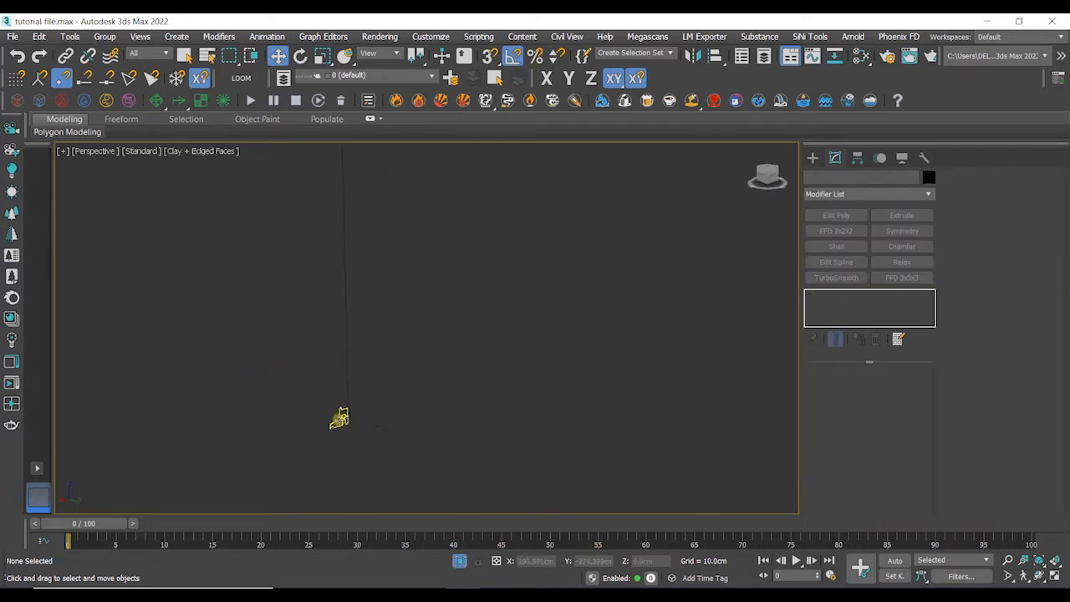
{"action": "scroll", "coordinate": [339, 418], "scroll_direction": "down", "scroll_amount": 3}
- Detach the lower spline of the window profile as a separate shape and select it
{"action": "left_click", "coordinate": [343, 421]}
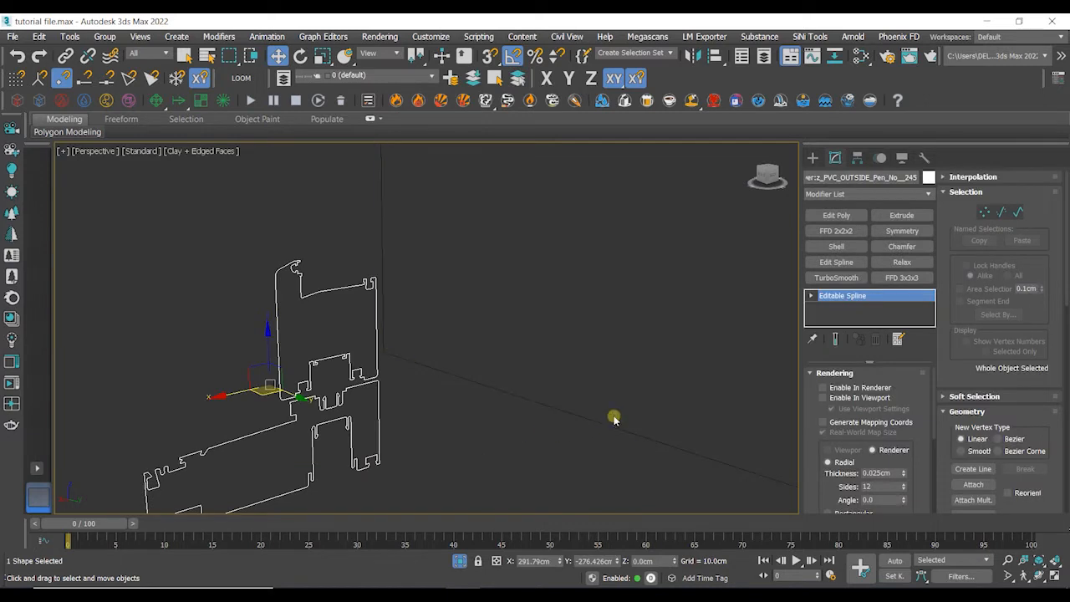
{"action": "left_click", "coordinate": [1018, 215]}
{"action": "middle_click_drag", "start_coordinate": [454, 394], "coordinate": [450, 378], "text": "alt"}
{"action": "left_click", "coordinate": [411, 383]}
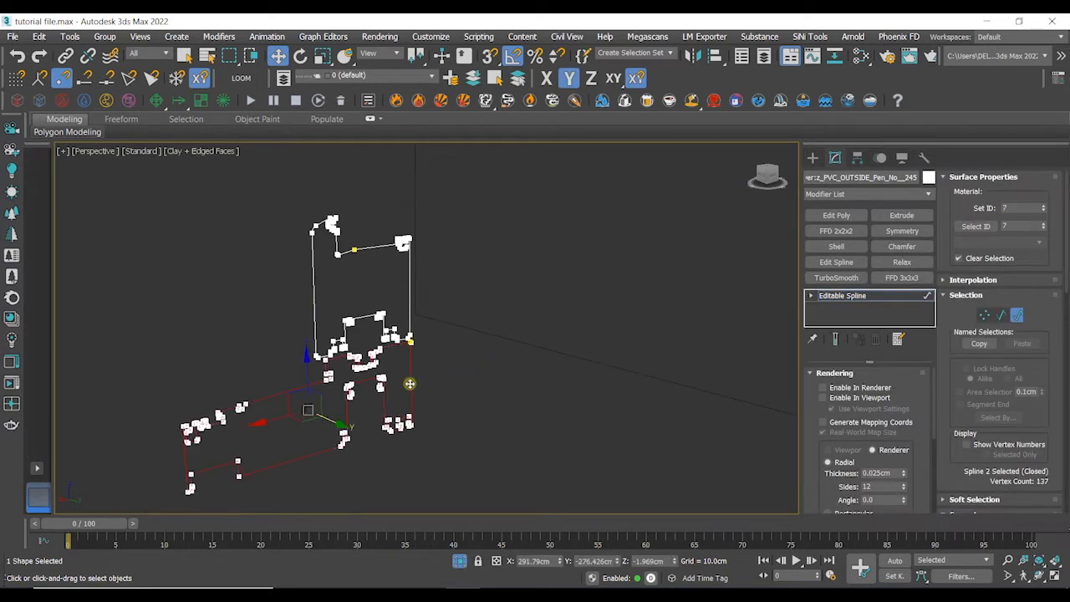
{"action": "scroll", "coordinate": [955, 431], "scroll_direction": "down", "scroll_amount": 8}
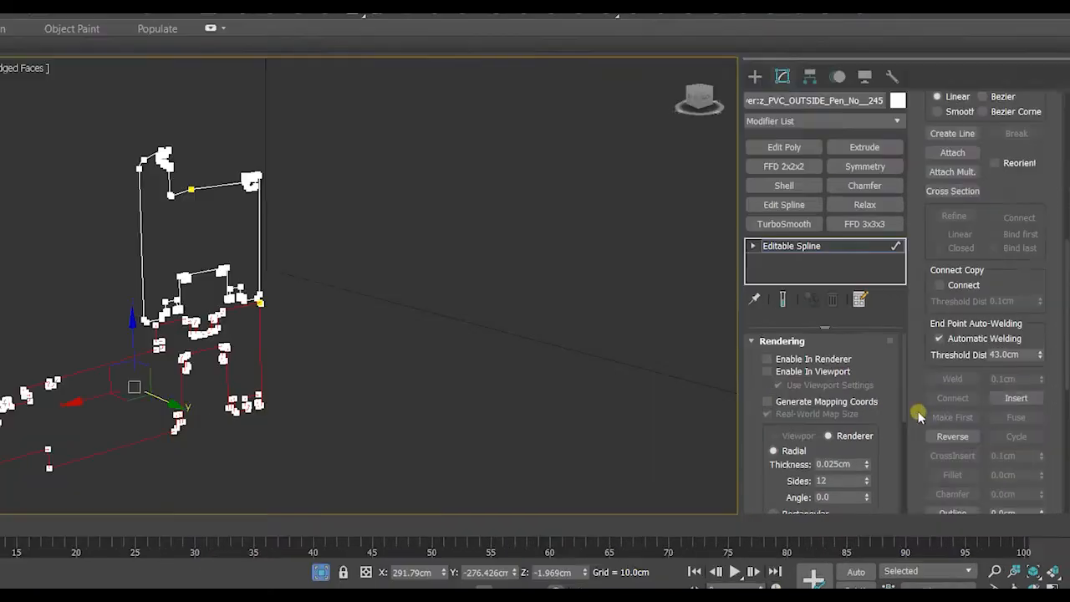
{"action": "scroll", "coordinate": [919, 415], "scroll_direction": "down", "scroll_amount": 8}
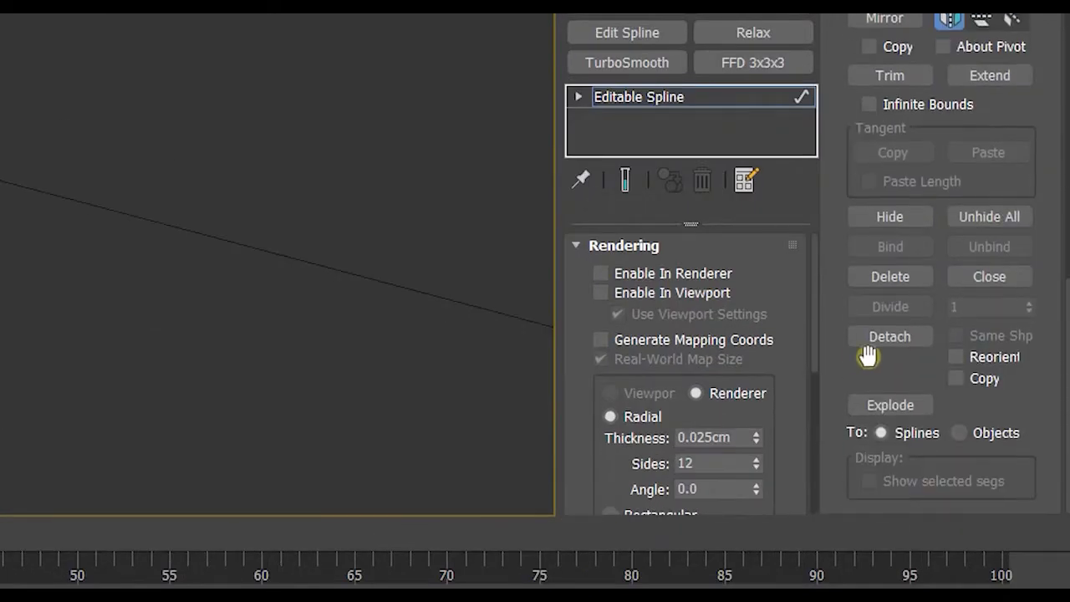
{"action": "left_click", "coordinate": [874, 341]}
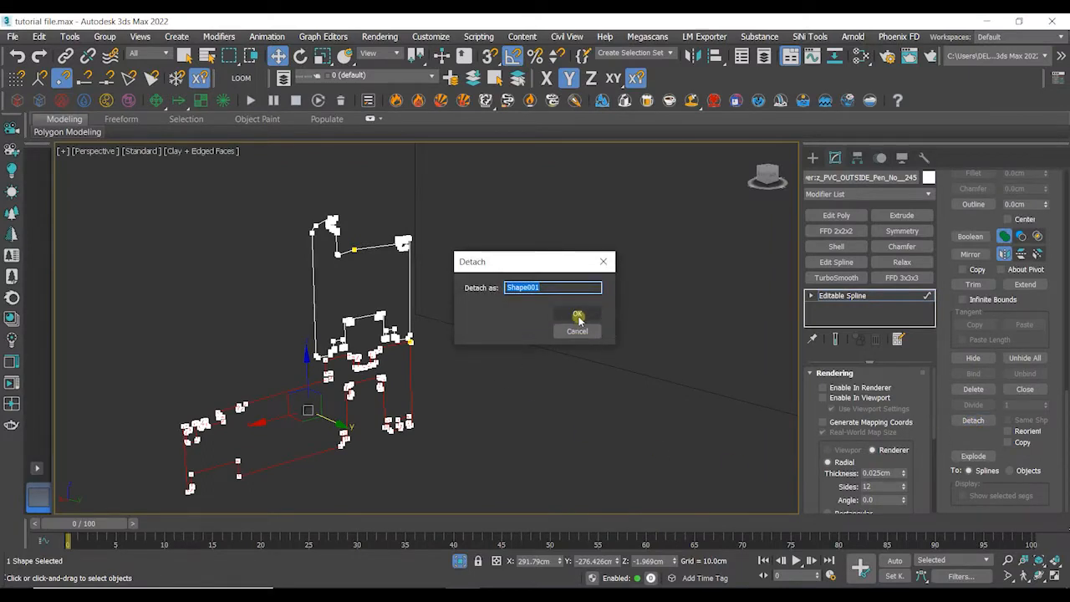
{"action": "left_click", "coordinate": [577, 313]}
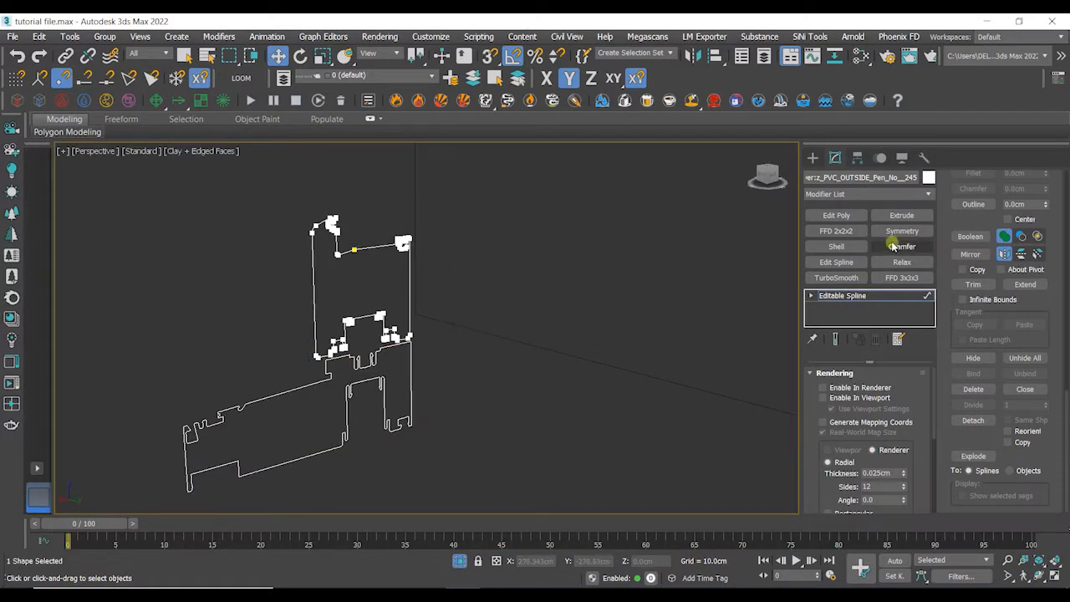
{"action": "key", "text": "3"}
{"action": "left_click", "coordinate": [432, 376]}
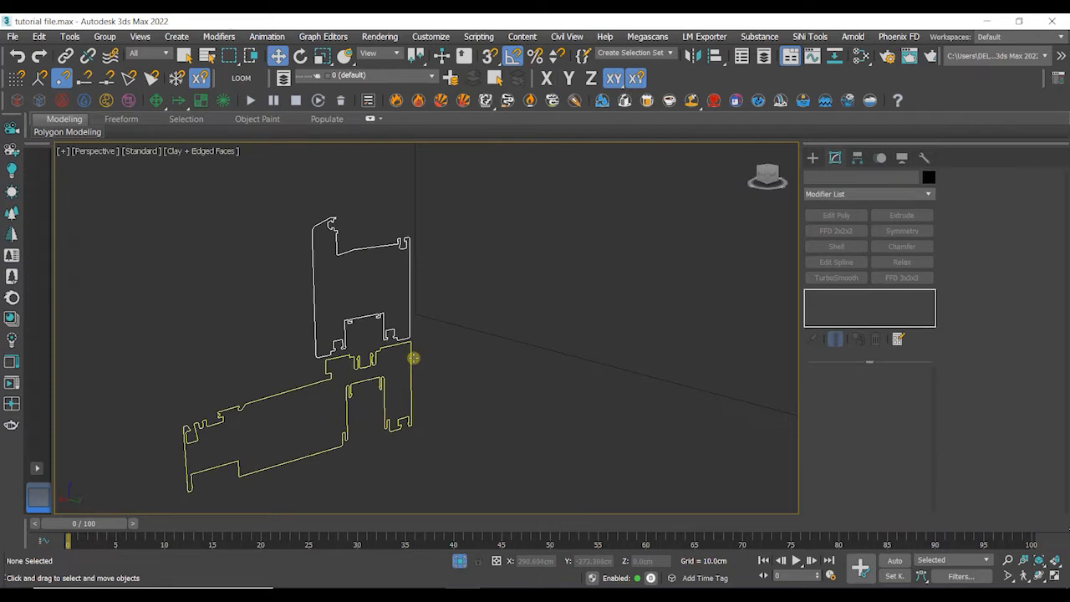
- Apply a Bevel Profile modifier in Classic mode to the rectangle, picking the detached lower window spline as the profile
{"action": "left_click", "coordinate": [413, 358]}
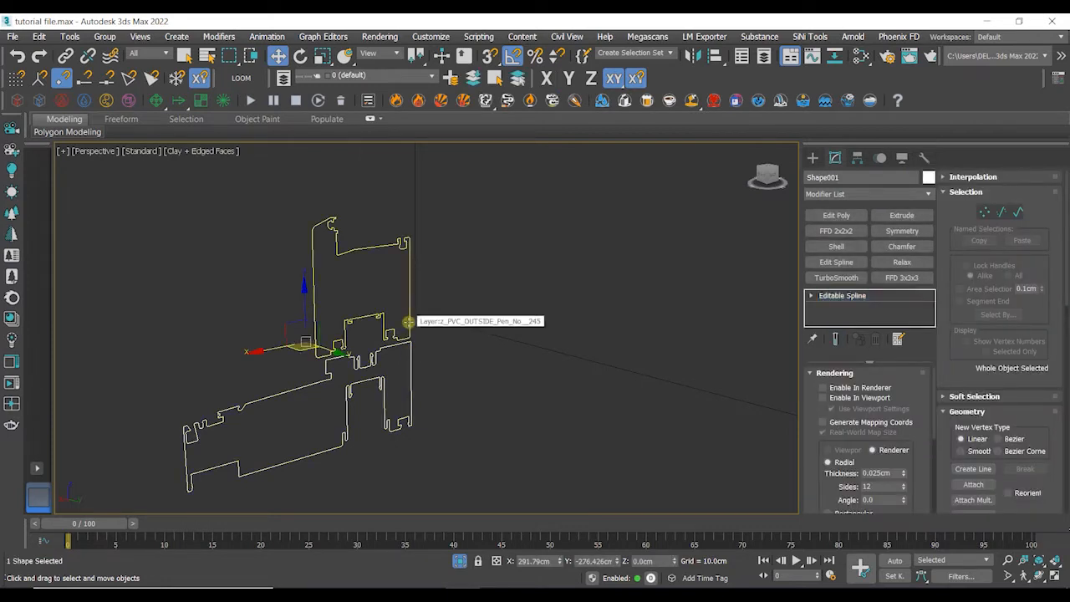
{"action": "left_click", "coordinate": [431, 398]}
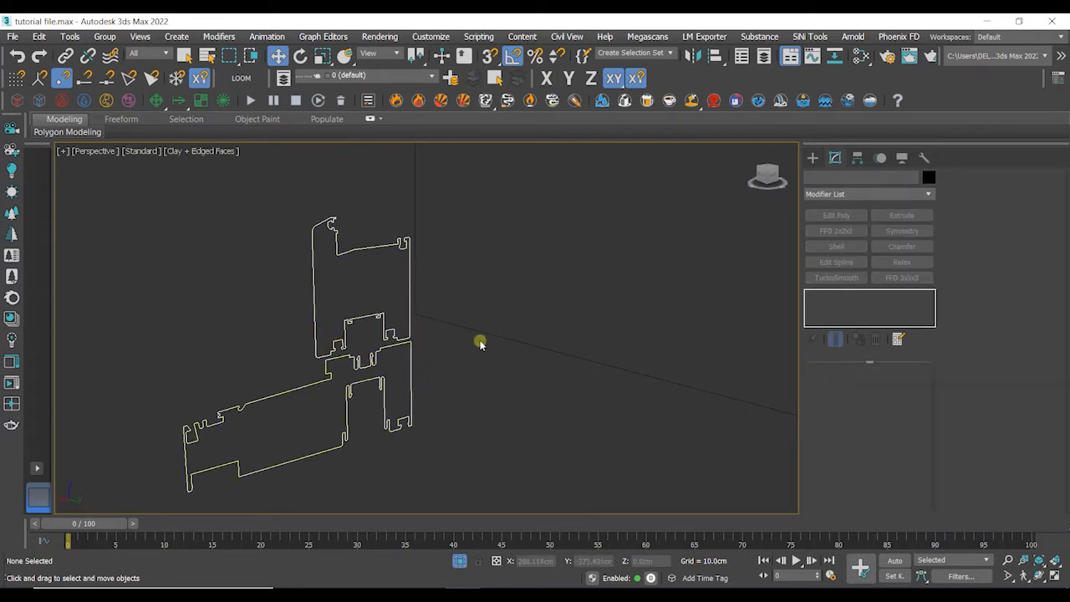
{"action": "middle_click_drag", "start_coordinate": [494, 331], "coordinate": [483, 343]}
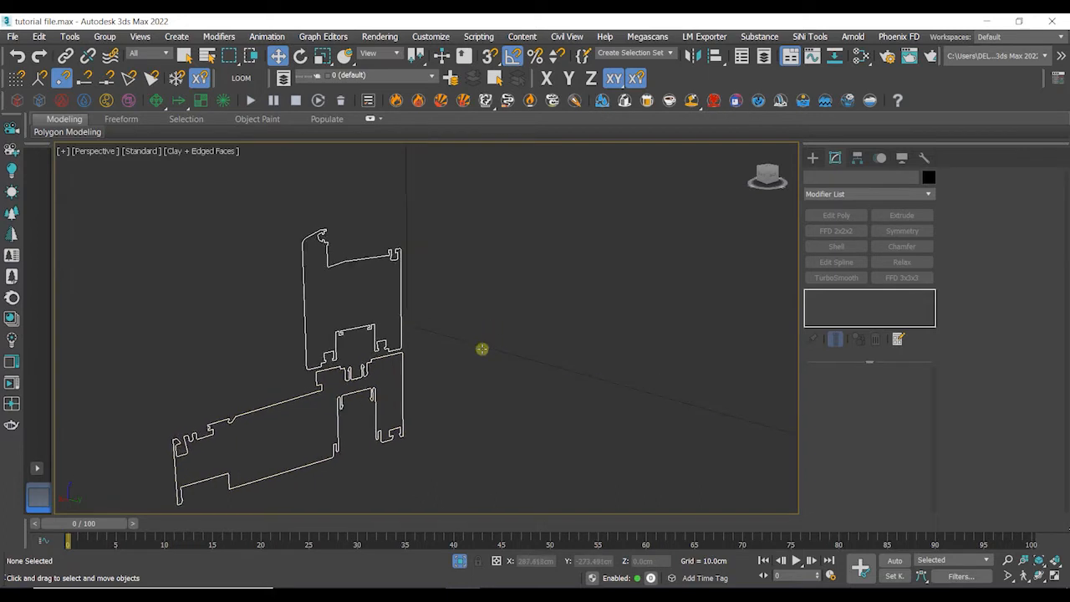
{"action": "left_click", "coordinate": [485, 347]}
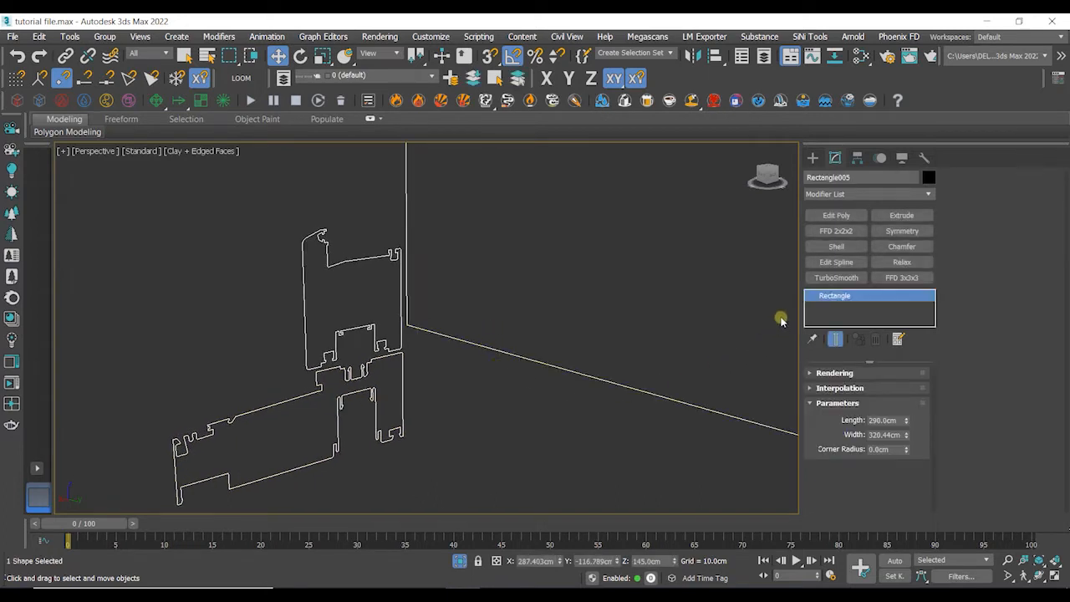
{"action": "left_click", "coordinate": [854, 195]}
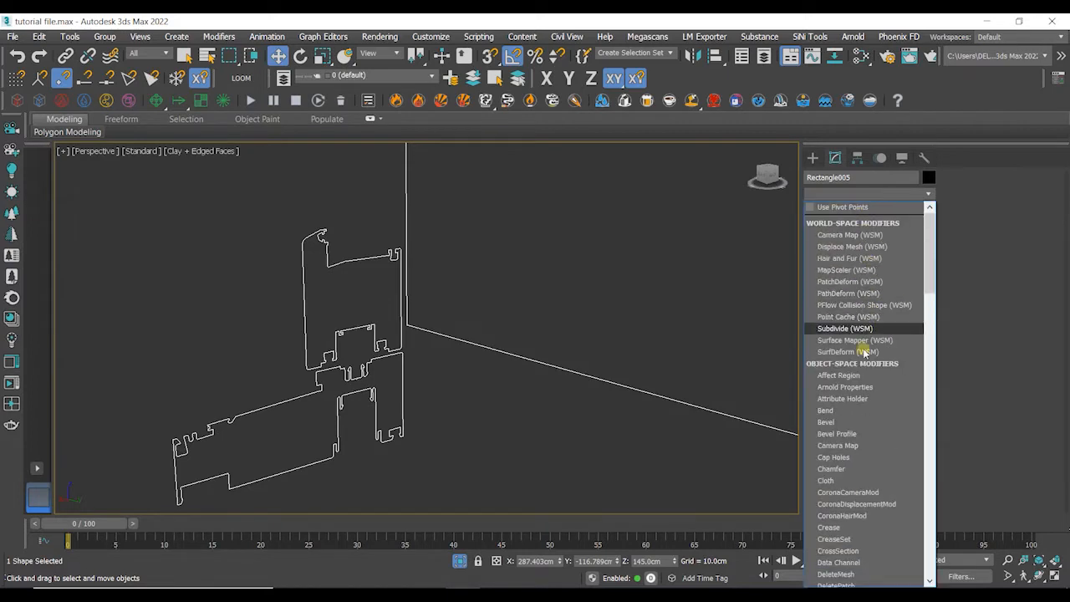
{"action": "left_click", "coordinate": [837, 434]}
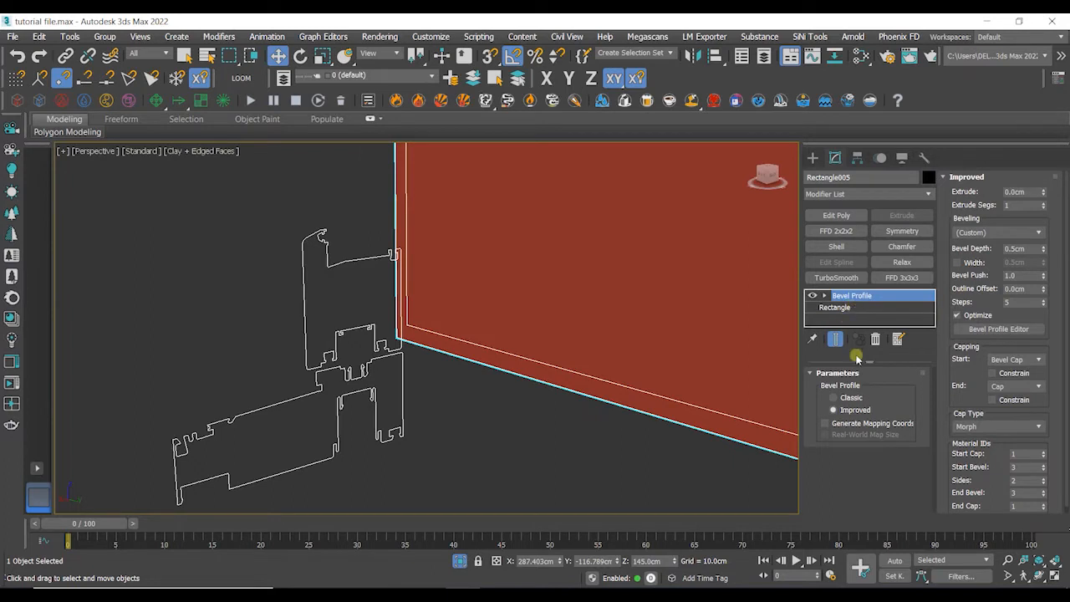
{"action": "left_click", "coordinate": [854, 401]}
{"action": "middle_click_drag", "start_coordinate": [610, 421], "coordinate": [619, 442]}
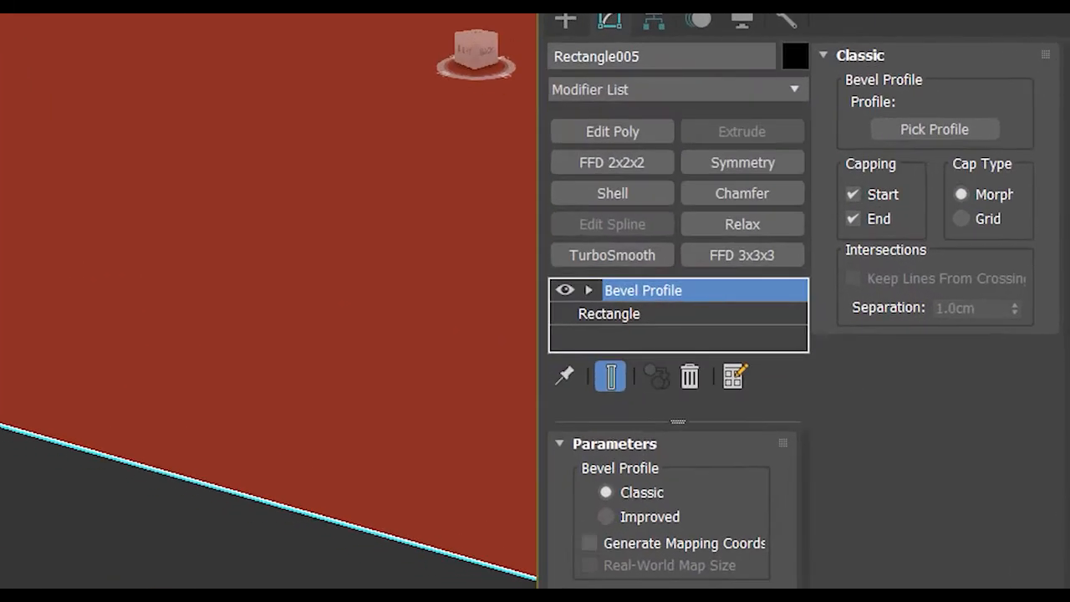
{"action": "left_click", "coordinate": [919, 134]}
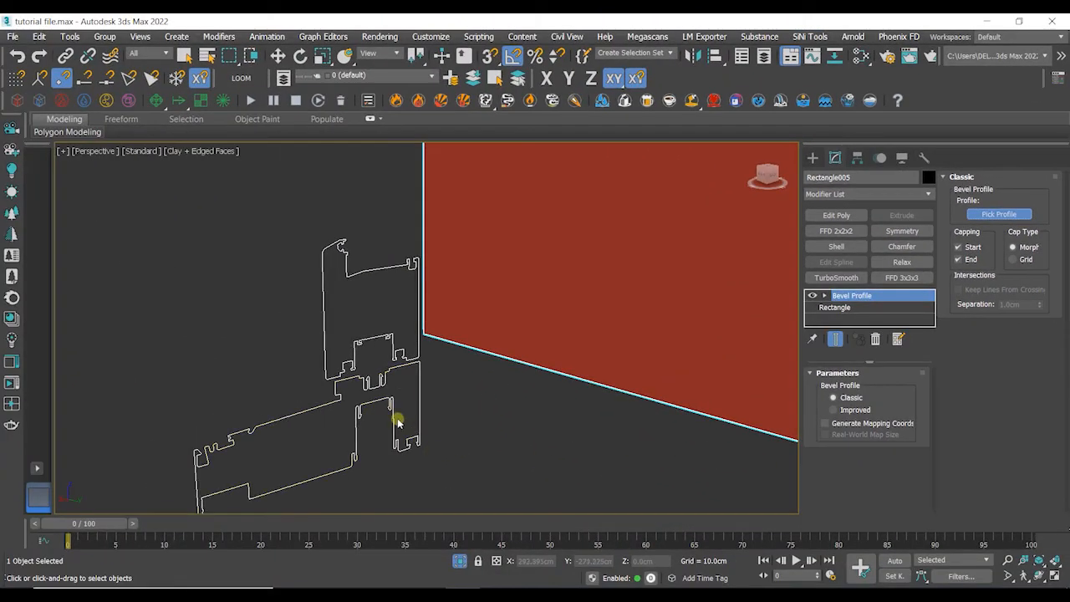
{"action": "left_click", "coordinate": [394, 415]}
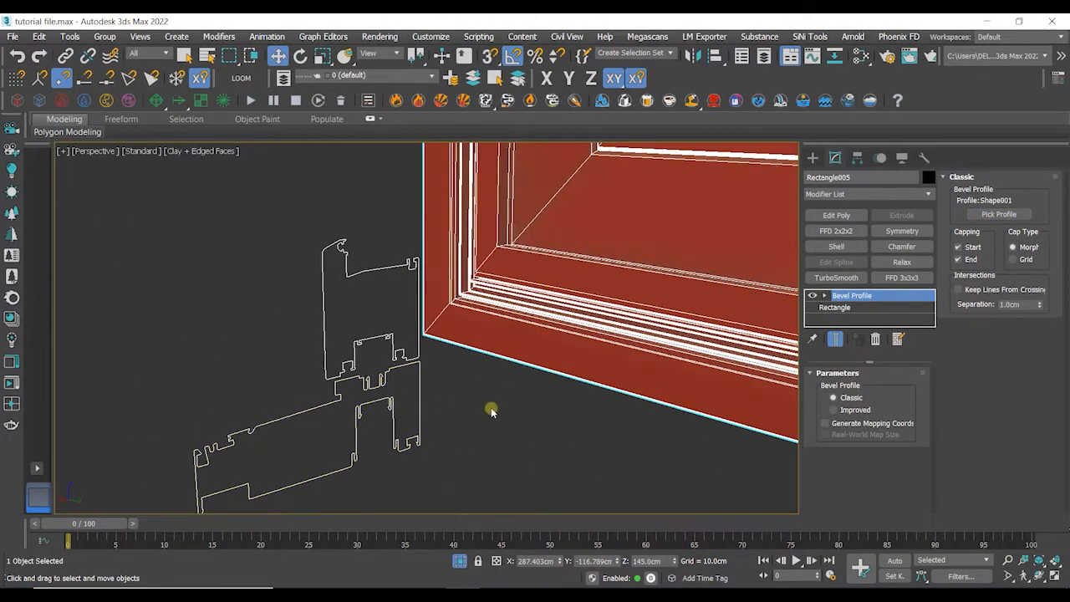
- Inspect the beveled window frame and its corner next to the profile from several angles
{"action": "mouse_move", "coordinate": [527, 415]}
{"action": "middle_mouse_down", "text": "alt"}
{"action": "mouse_move", "coordinate": [454, 493]}
{"action": "mouse_move", "coordinate": [486, 418]}
{"action": "mouse_move", "coordinate": [456, 403]}
{"action": "mouse_move", "coordinate": [515, 427]}
{"action": "middle_mouse_up", "text": "alt"}
{"action": "scroll", "coordinate": [515, 427], "scroll_direction": "down", "scroll_amount": 8}
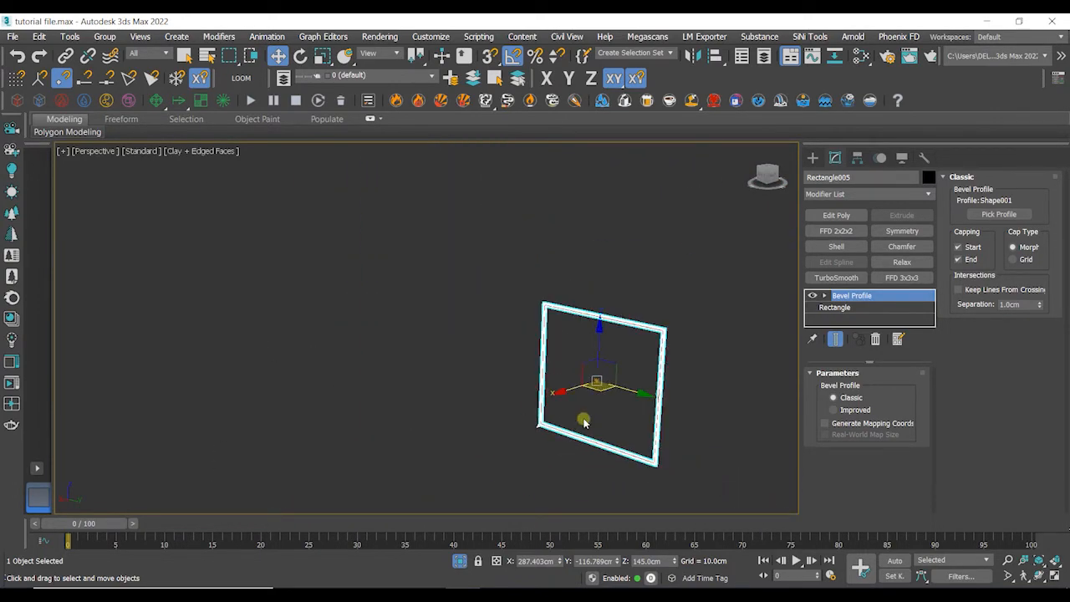
{"action": "middle_click_drag", "start_coordinate": [580, 419], "coordinate": [552, 370]}
{"action": "scroll", "coordinate": [510, 404], "scroll_direction": "up", "scroll_amount": 6}
{"action": "scroll", "coordinate": [509, 404], "scroll_direction": "up", "scroll_amount": 3}
{"action": "middle_click_drag", "start_coordinate": [420, 402], "coordinate": [578, 382]}
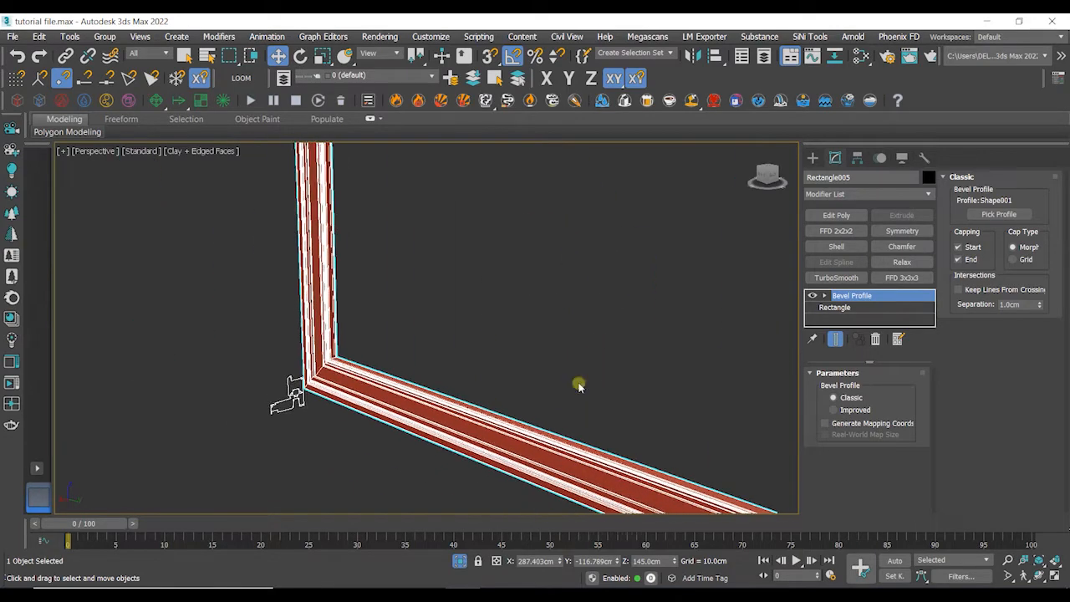
{"action": "scroll", "coordinate": [578, 382], "scroll_direction": "up", "scroll_amount": 2}
{"action": "scroll", "coordinate": [355, 378], "scroll_direction": "up", "scroll_amount": 2}
{"action": "scroll", "coordinate": [357, 377], "scroll_direction": "down", "scroll_amount": 2}
{"action": "mouse_move", "coordinate": [356, 377]}
{"action": "middle_mouse_down"}
{"action": "mouse_move", "coordinate": [346, 382]}
{"action": "mouse_move", "coordinate": [358, 378]}
{"action": "middle_mouse_up"}
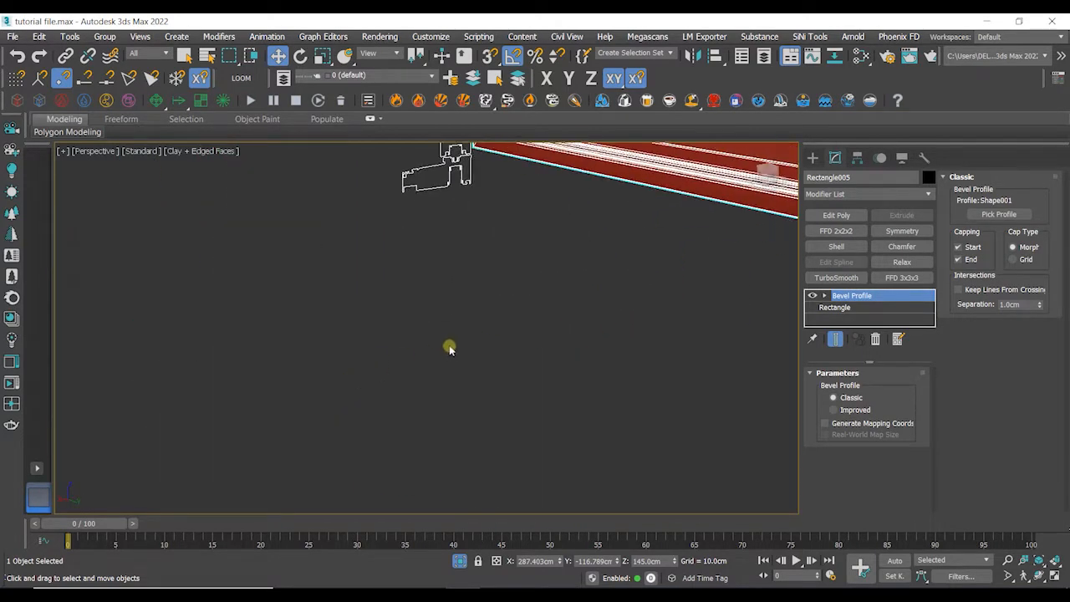
{"action": "scroll", "coordinate": [485, 351], "scroll_direction": "down", "scroll_amount": 6}
{"action": "middle_click_drag", "start_coordinate": [547, 380], "coordinate": [514, 330], "text": "alt"}
{"action": "scroll", "coordinate": [506, 334], "scroll_direction": "up", "scroll_amount": 5}
{"action": "key", "text": "ctrl+d"}
{"action": "left_click", "coordinate": [408, 310]}
{"action": "scroll", "coordinate": [423, 303], "scroll_direction": "down", "scroll_amount": 3}
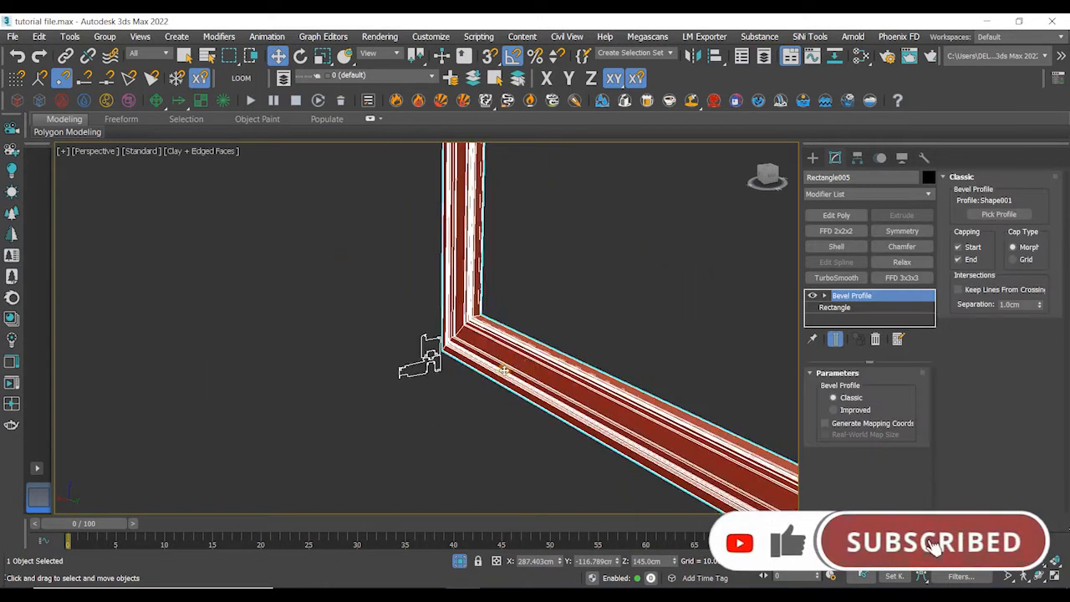
{"action": "middle_click_drag", "start_coordinate": [602, 292], "coordinate": [589, 266]}
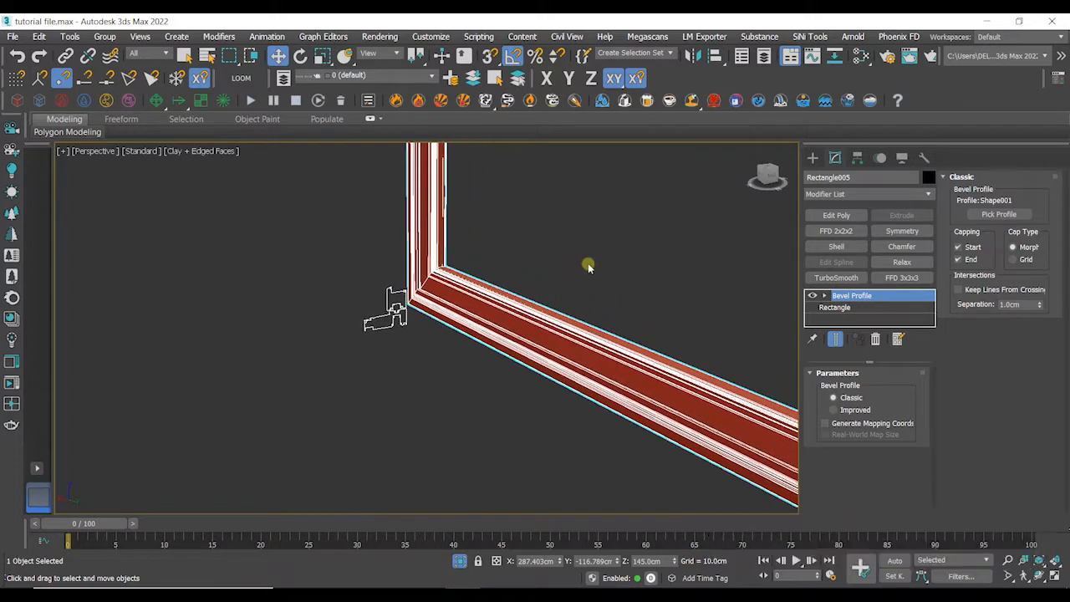
- Add a Slice modifier on top of the Bevel Profile of the frame
{"action": "left_click", "coordinate": [875, 197]}
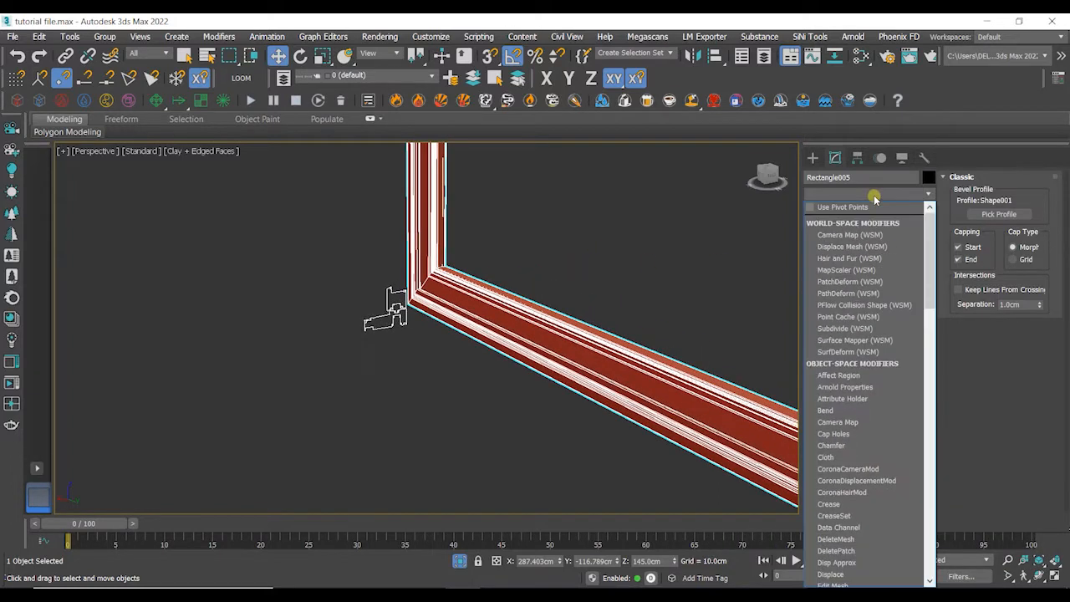
{"action": "scroll", "coordinate": [871, 318], "scroll_direction": "down", "scroll_amount": 15}
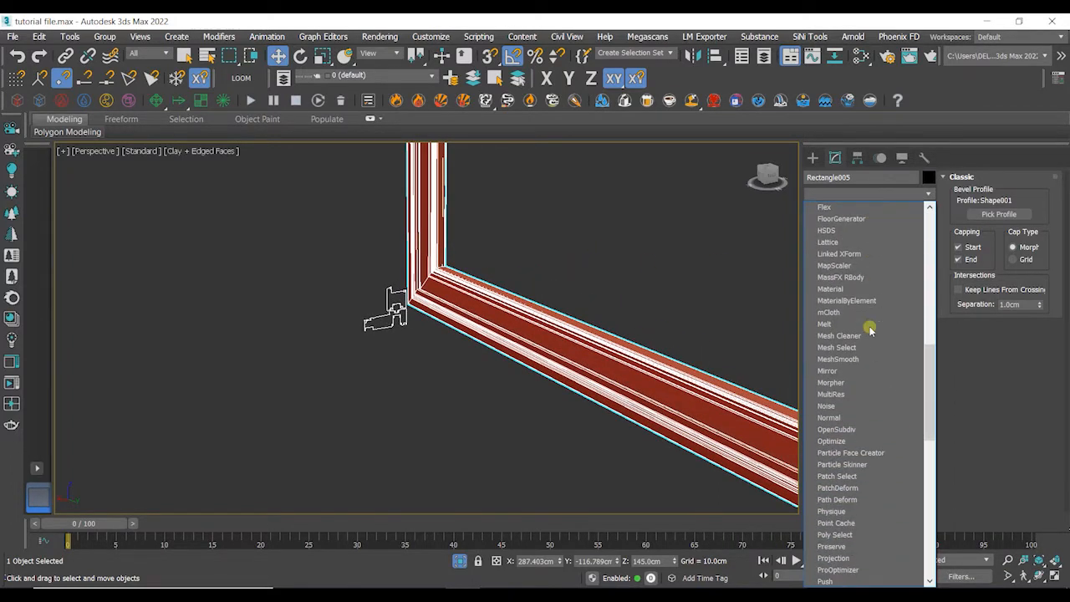
{"action": "scroll", "coordinate": [871, 330], "scroll_direction": "down", "scroll_amount": 11}
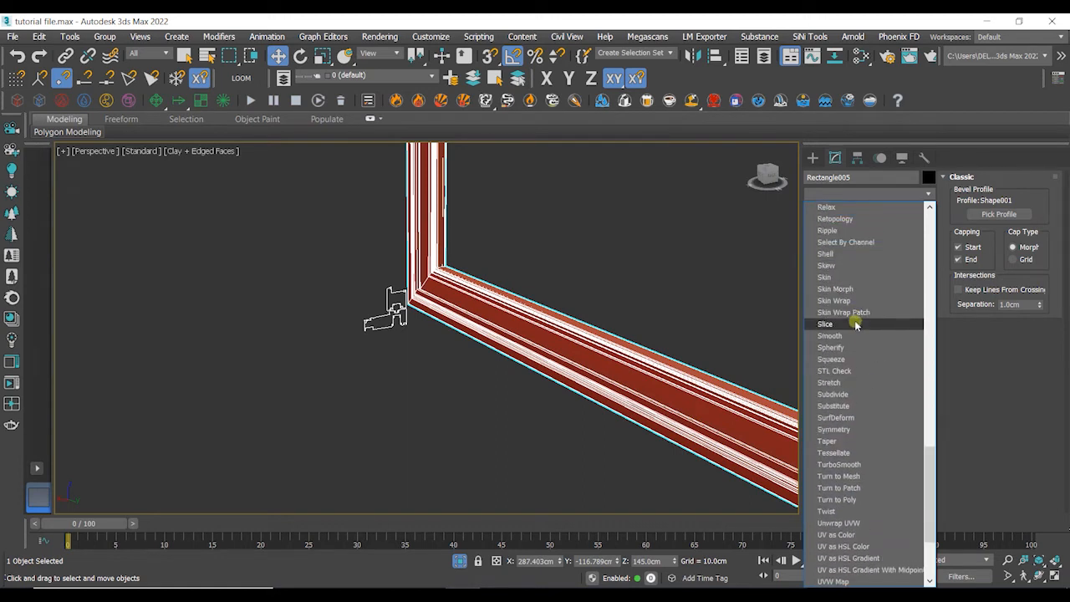
{"action": "left_click", "coordinate": [857, 325]}
{"action": "middle_click_drag", "start_coordinate": [684, 375], "coordinate": [547, 315], "text": "alt"}
{"action": "scroll", "coordinate": [671, 308], "scroll_direction": "down", "scroll_amount": 3}
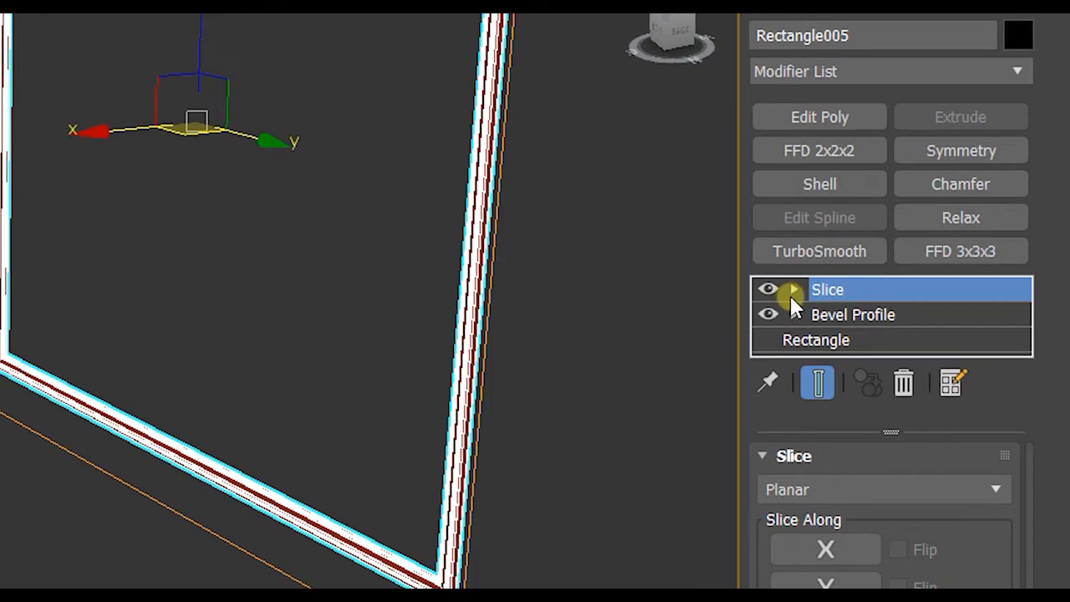
- Rotate the slice plane upright and move it along Y so it cuts across the lower frame member
{"action": "left_click", "coordinate": [794, 290]}
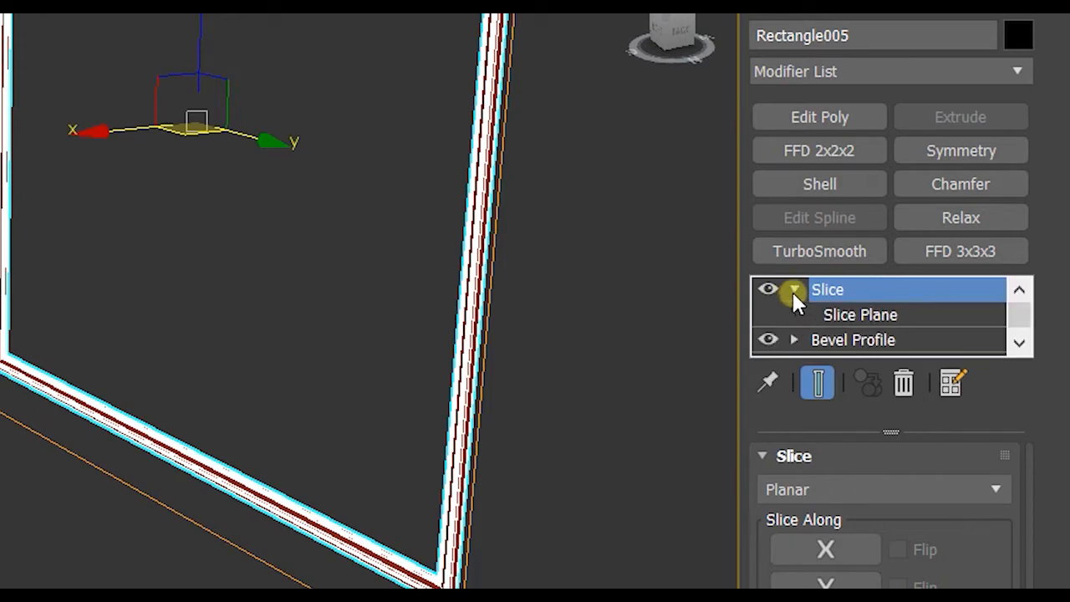
{"action": "left_click", "coordinate": [841, 317]}
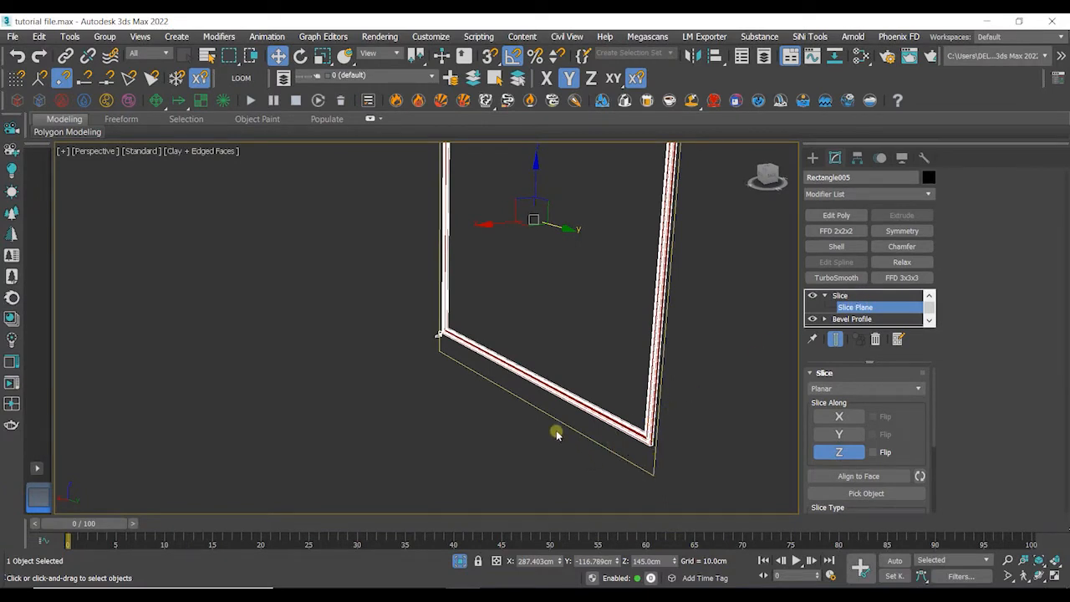
{"action": "left_click", "coordinate": [301, 57]}
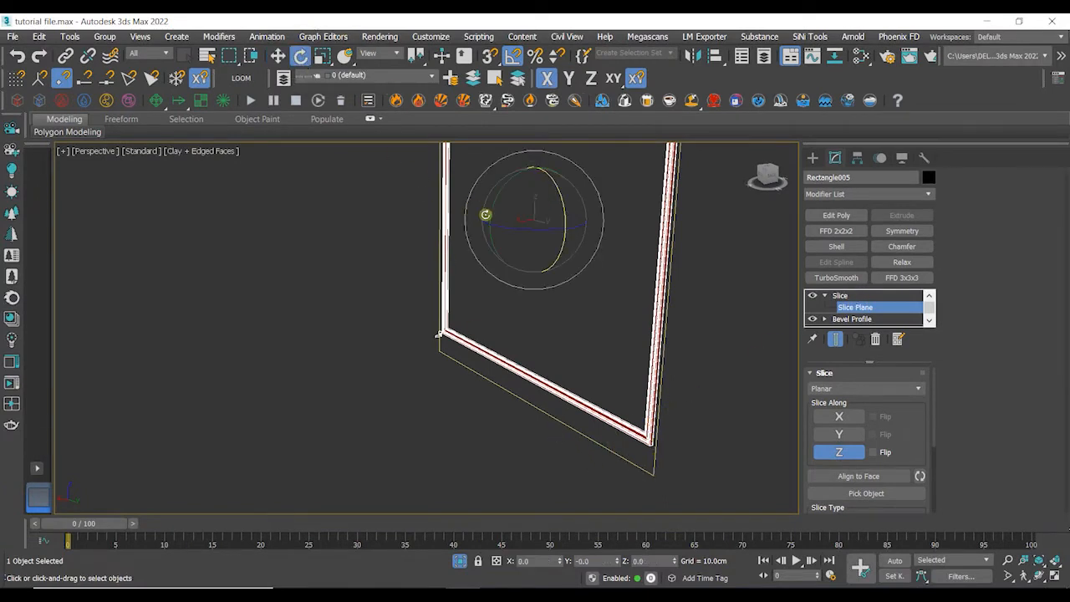
{"action": "left_click_drag", "start_coordinate": [509, 227], "coordinate": [561, 248]}
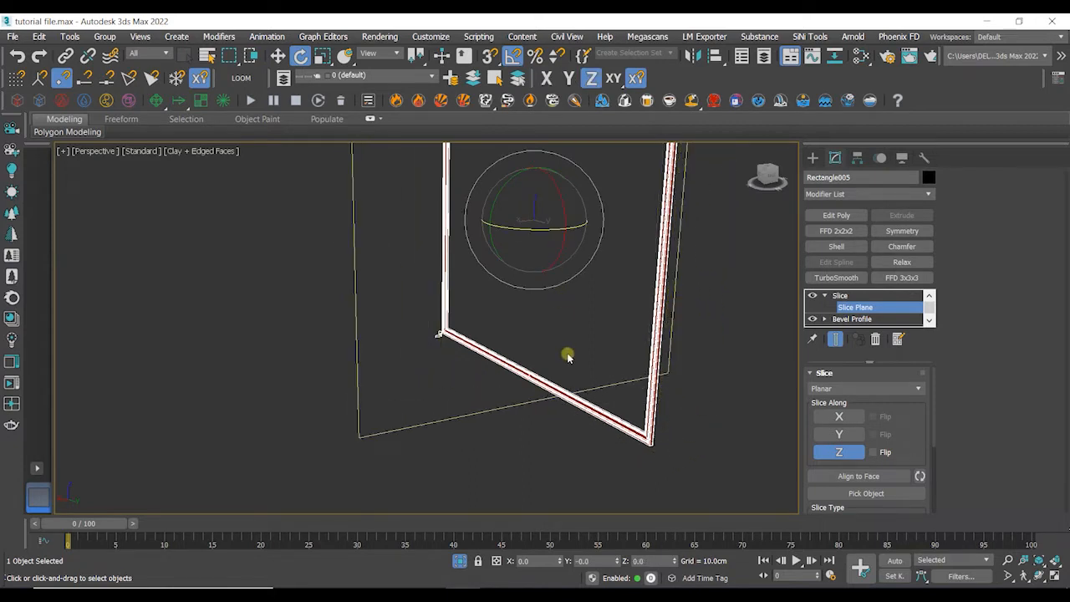
{"action": "left_click", "coordinate": [277, 56]}
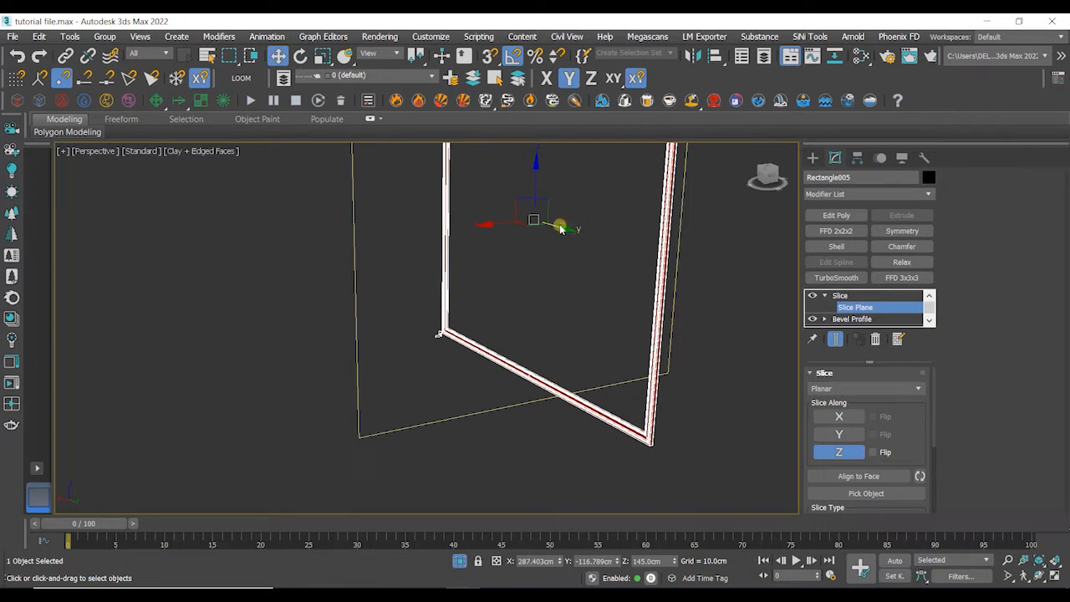
{"action": "left_click_drag", "start_coordinate": [559, 229], "coordinate": [552, 288]}
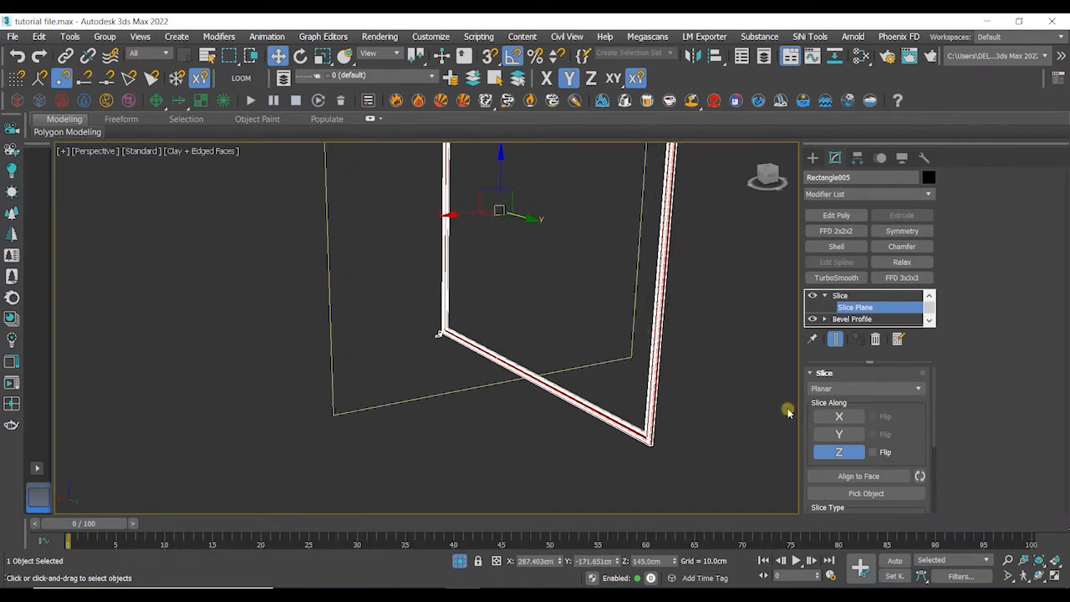
{"action": "scroll", "coordinate": [533, 383], "scroll_direction": "up", "scroll_amount": 5}
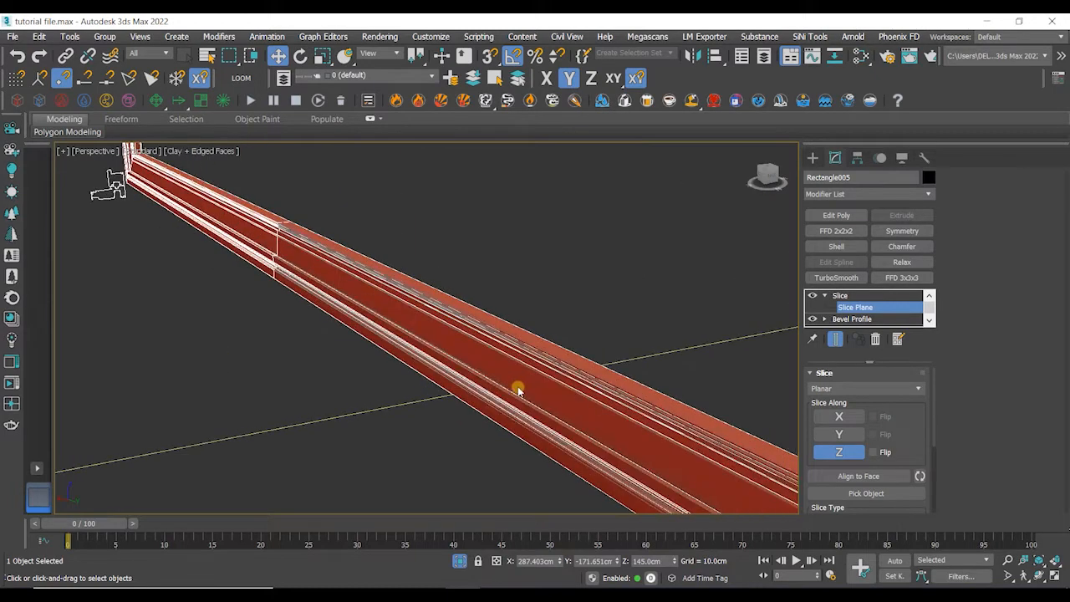
{"action": "left_click", "coordinate": [836, 296]}
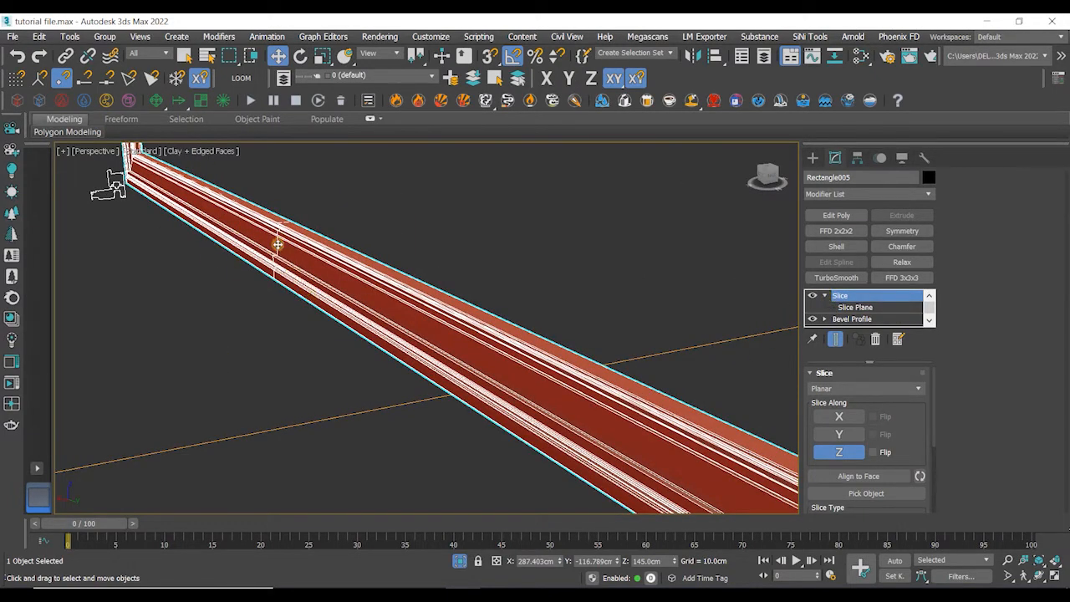
- Set the Slice type to Split Mesh
{"action": "scroll", "coordinate": [278, 306], "scroll_direction": "down", "scroll_amount": 5}
{"action": "middle_click_drag", "start_coordinate": [280, 314], "coordinate": [397, 262], "text": "alt"}
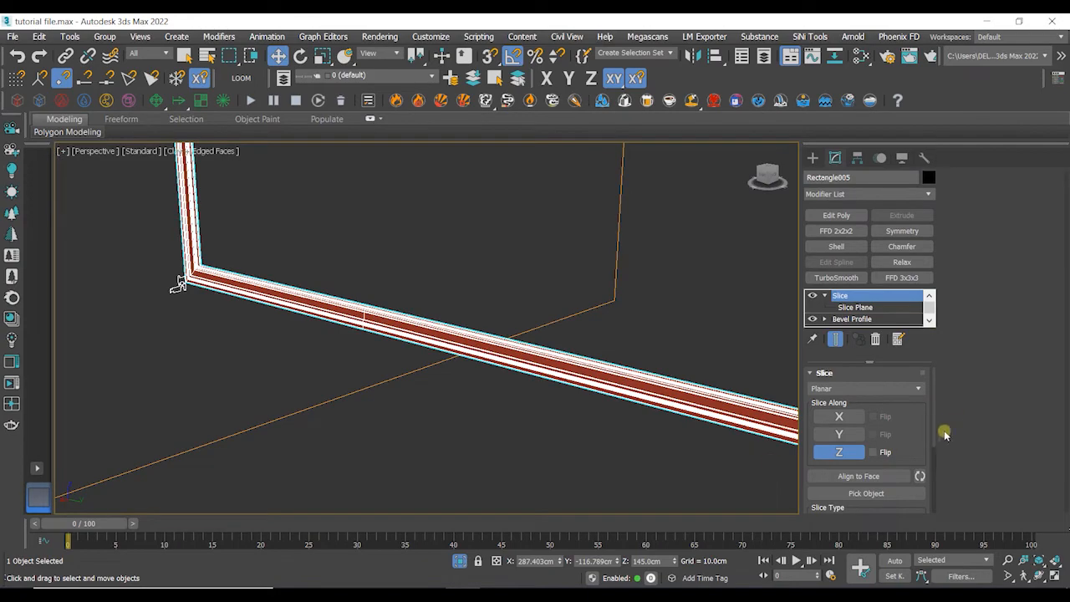
{"action": "left_click_drag", "start_coordinate": [934, 417], "coordinate": [934, 473]}
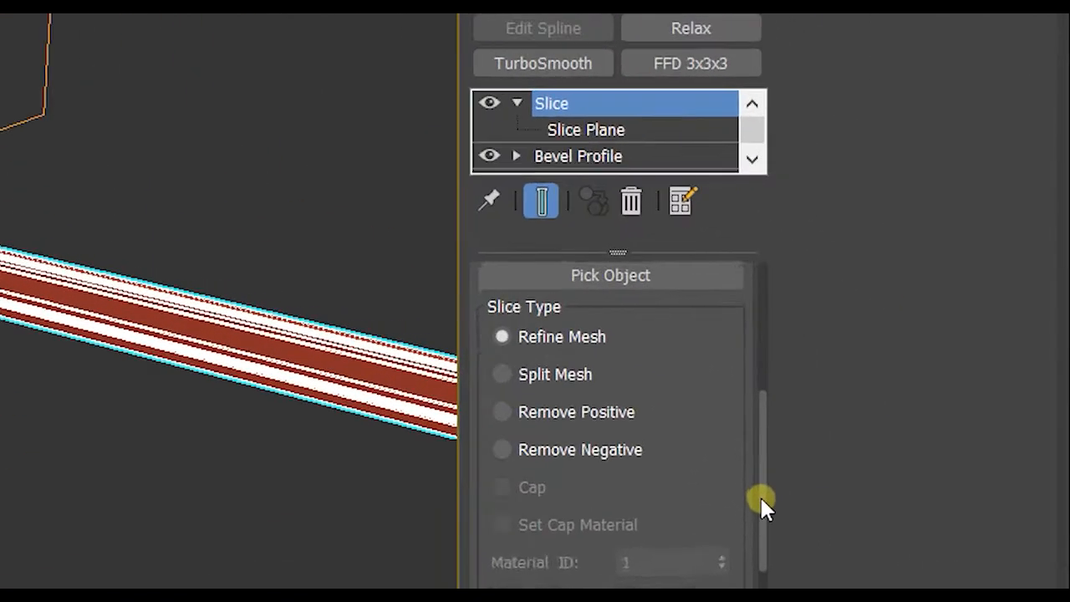
{"action": "left_click_drag", "start_coordinate": [760, 496], "coordinate": [764, 535]}
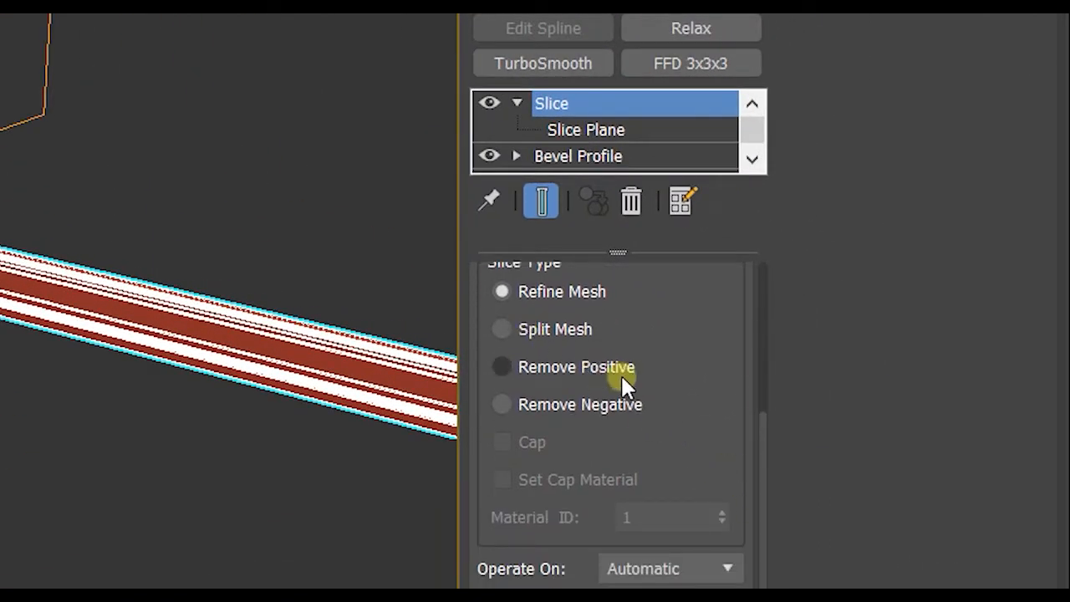
{"action": "scroll", "coordinate": [621, 373], "scroll_direction": "up", "scroll_amount": 1}
{"action": "left_click", "coordinate": [558, 372]}
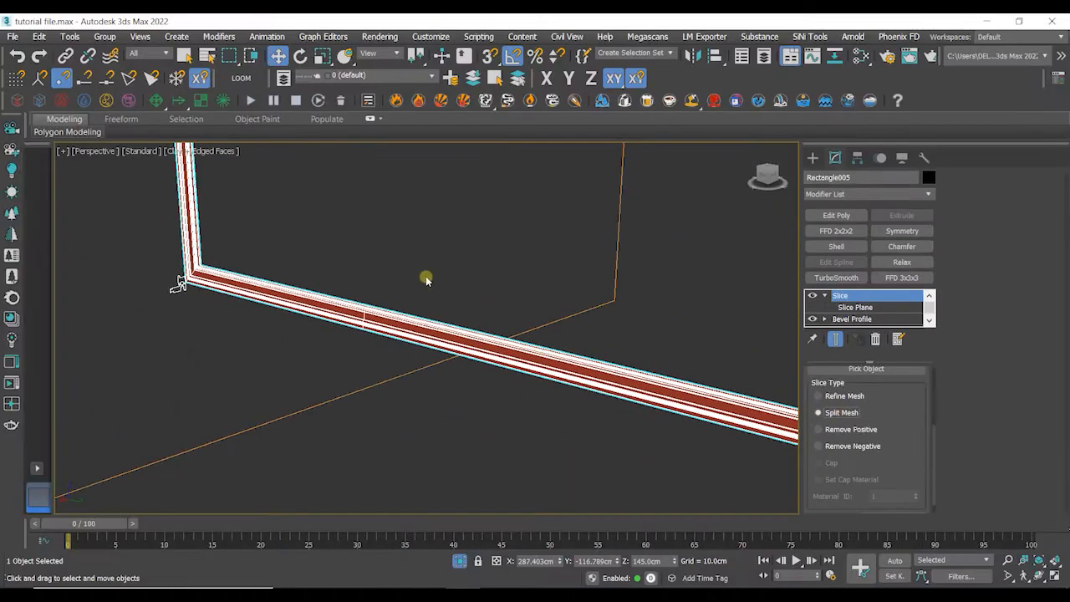
- Add an Edit Poly modifier to the frame and select the element on the corner side of the split
{"action": "left_click", "coordinate": [426, 280]}
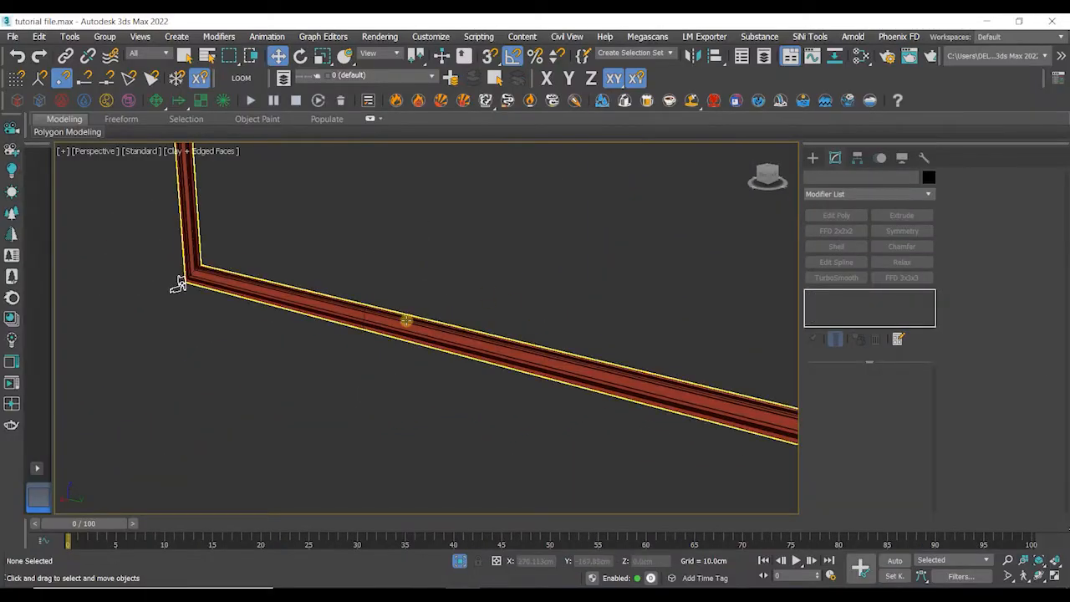
{"action": "left_click", "coordinate": [407, 318]}
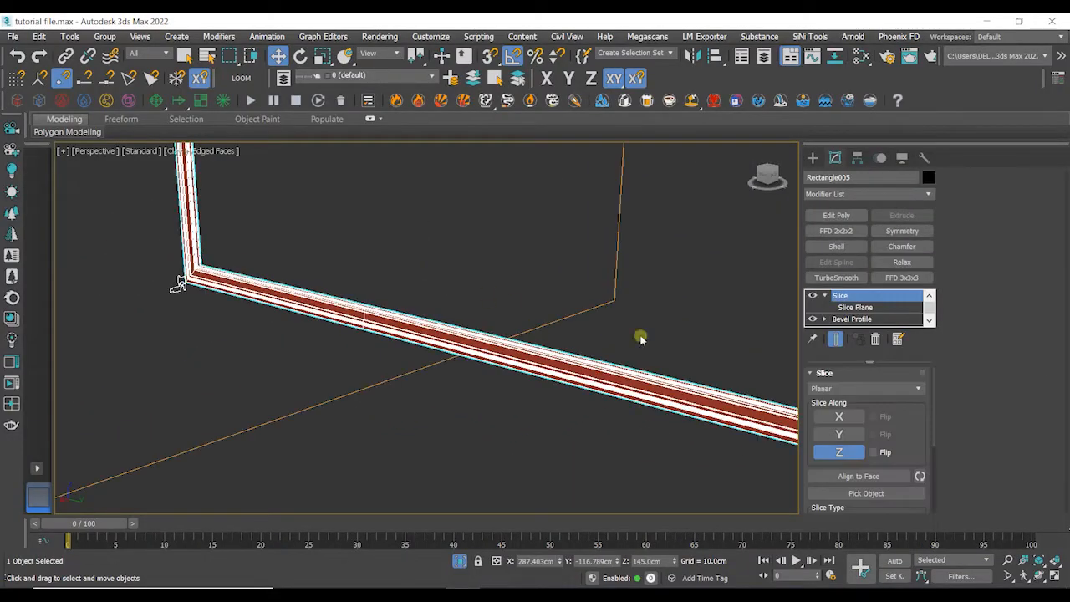
{"action": "left_click", "coordinate": [835, 216]}
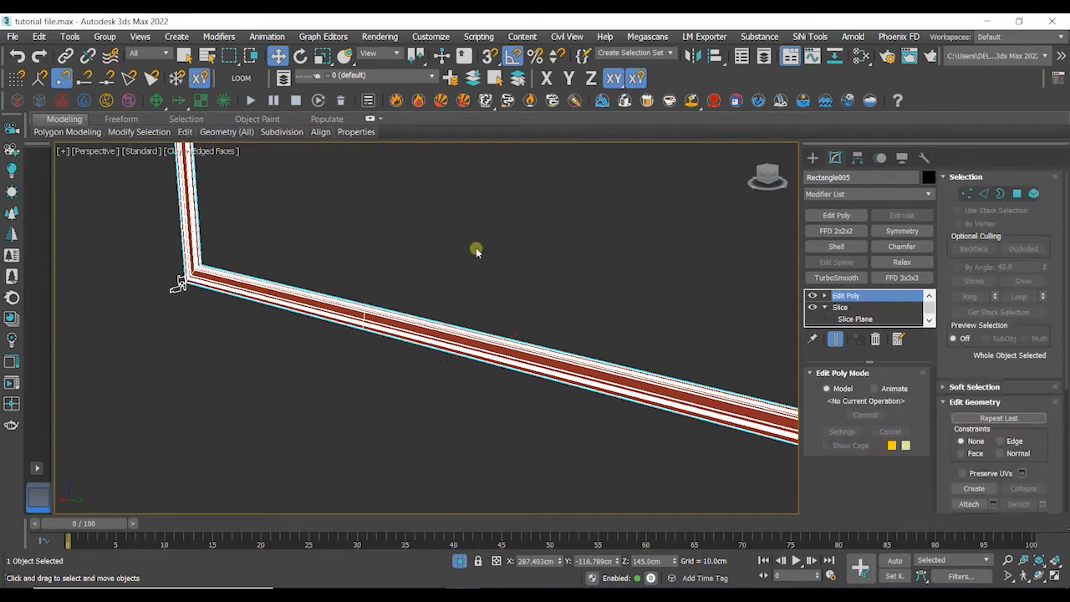
{"action": "left_click", "coordinate": [1035, 194]}
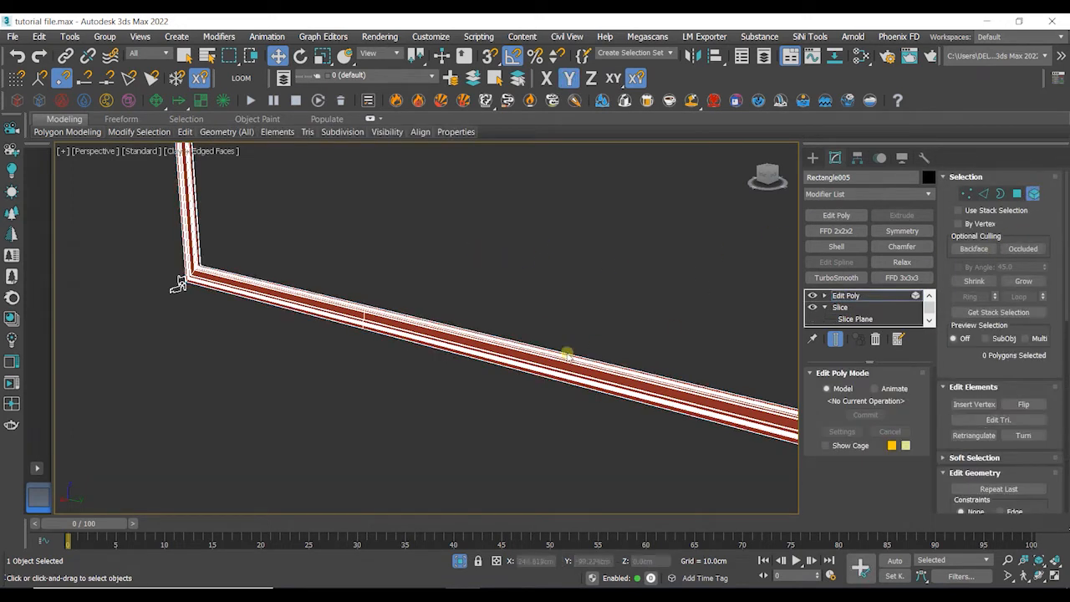
{"action": "left_click", "coordinate": [180, 281]}
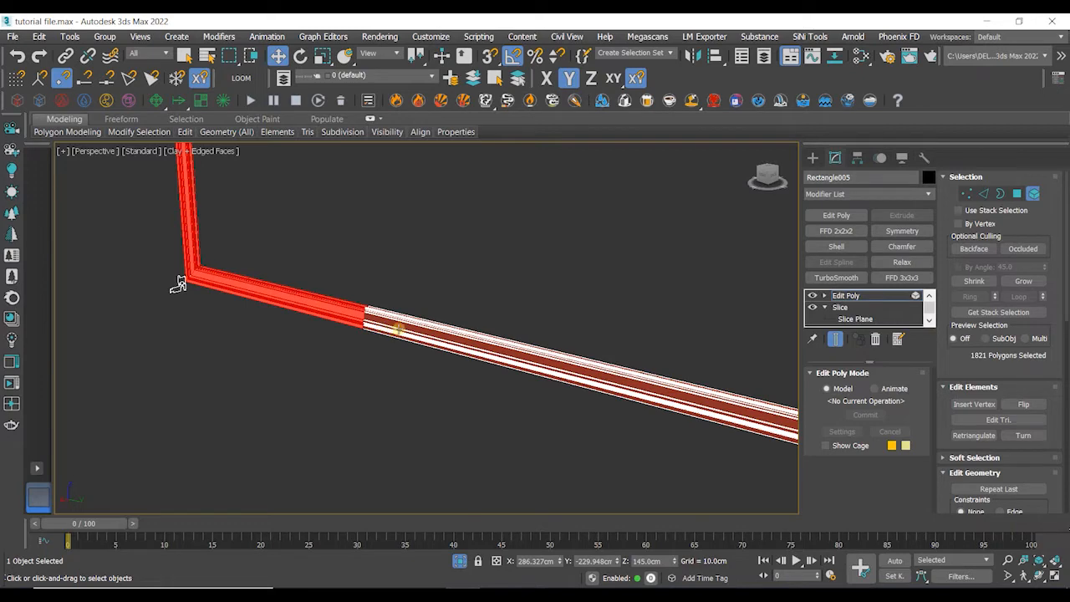
- Invert the element selection and move the selected corner element along Y away from the rest of the frame
{"action": "key", "text": "ctrl+i"}
{"action": "key", "text": "ctrl+i"}
{"action": "key", "text": "ctrl+i"}
{"action": "key", "text": "ctrl+i"}
{"action": "scroll", "coordinate": [393, 385], "scroll_direction": "down", "scroll_amount": 5}
{"action": "middle_click_drag", "start_coordinate": [359, 385], "coordinate": [384, 422]}
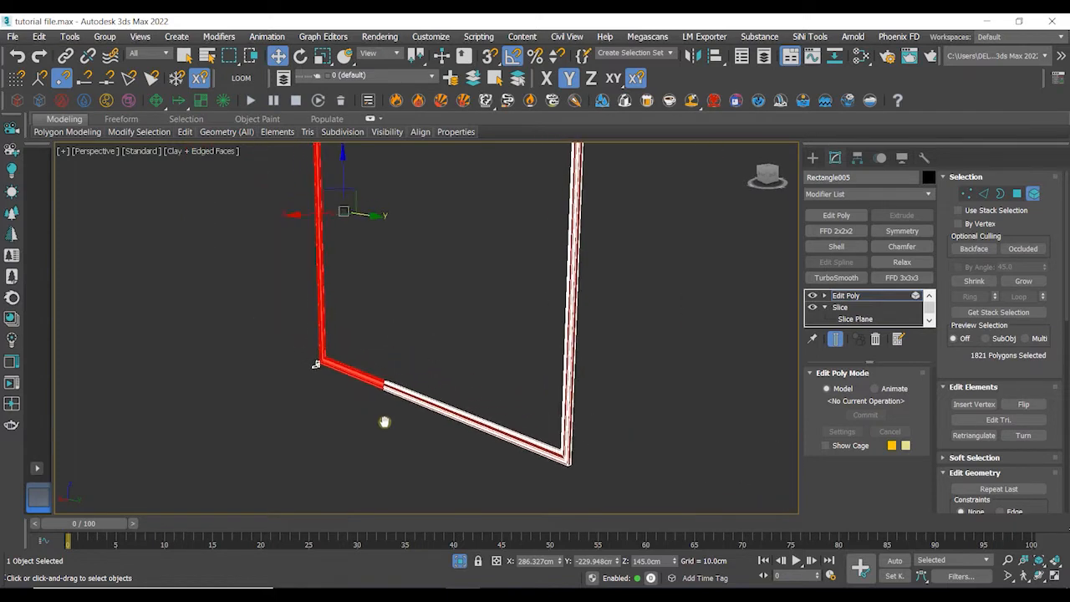
{"action": "left_click_drag", "start_coordinate": [374, 215], "coordinate": [320, 207]}
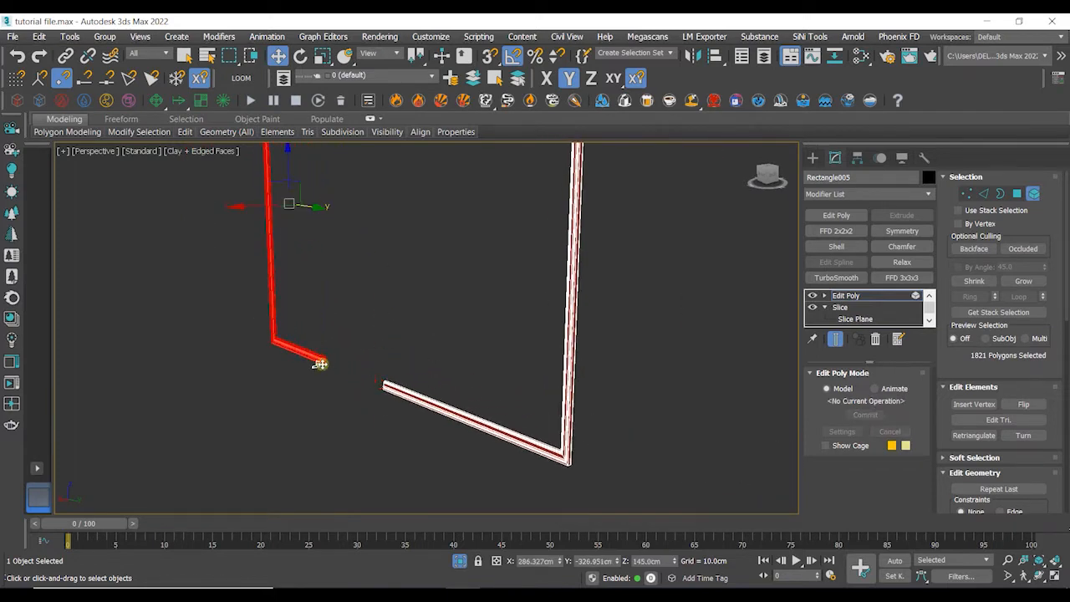
- Leave element mode and open the Profile Gizmo sub-object of the frame's Bevel Profile modifier
{"action": "scroll", "coordinate": [320, 364], "scroll_direction": "up", "scroll_amount": 8}
{"action": "scroll", "coordinate": [323, 373], "scroll_direction": "down", "scroll_amount": 5}
{"action": "middle_click_drag", "start_coordinate": [332, 390], "coordinate": [327, 416], "text": "alt"}
{"action": "left_click", "coordinate": [327, 417]}
{"action": "left_click", "coordinate": [364, 337]}
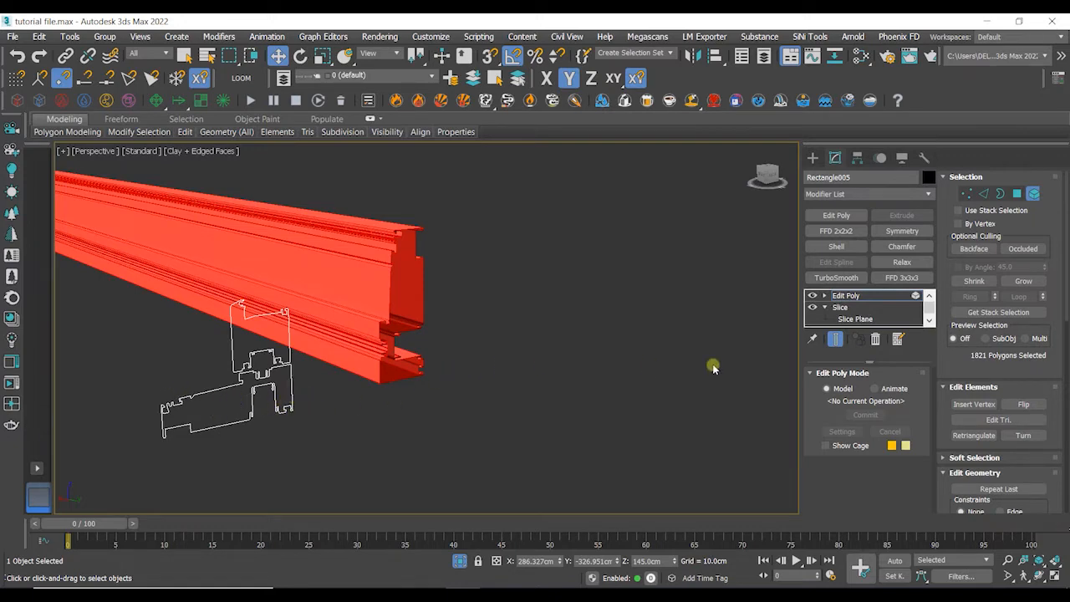
{"action": "left_click", "coordinate": [1033, 195]}
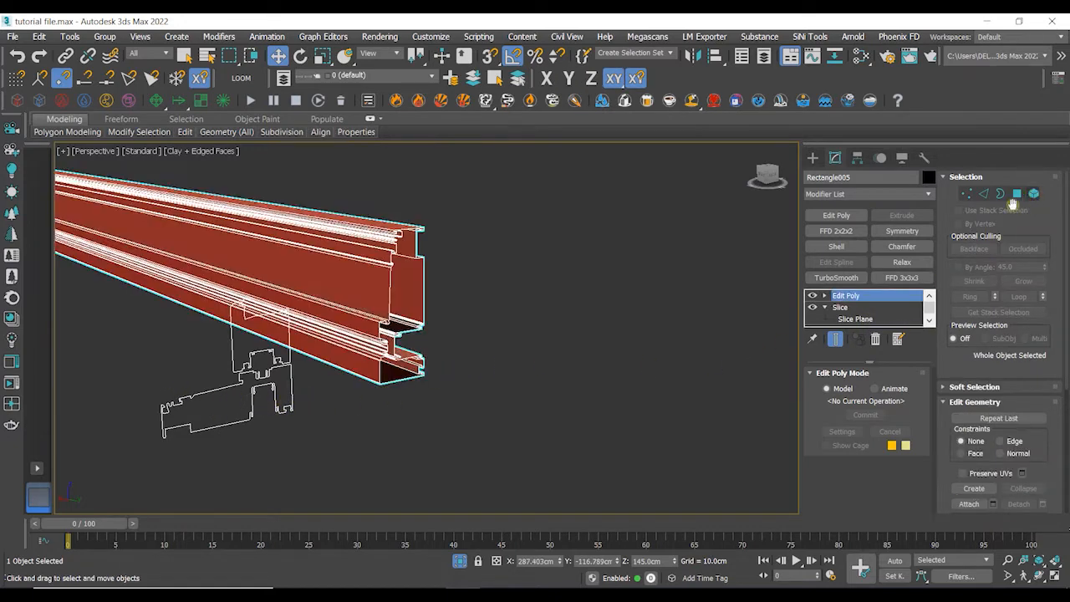
{"action": "left_click", "coordinate": [828, 308]}
{"action": "scroll", "coordinate": [829, 307], "scroll_direction": "down", "scroll_amount": 1}
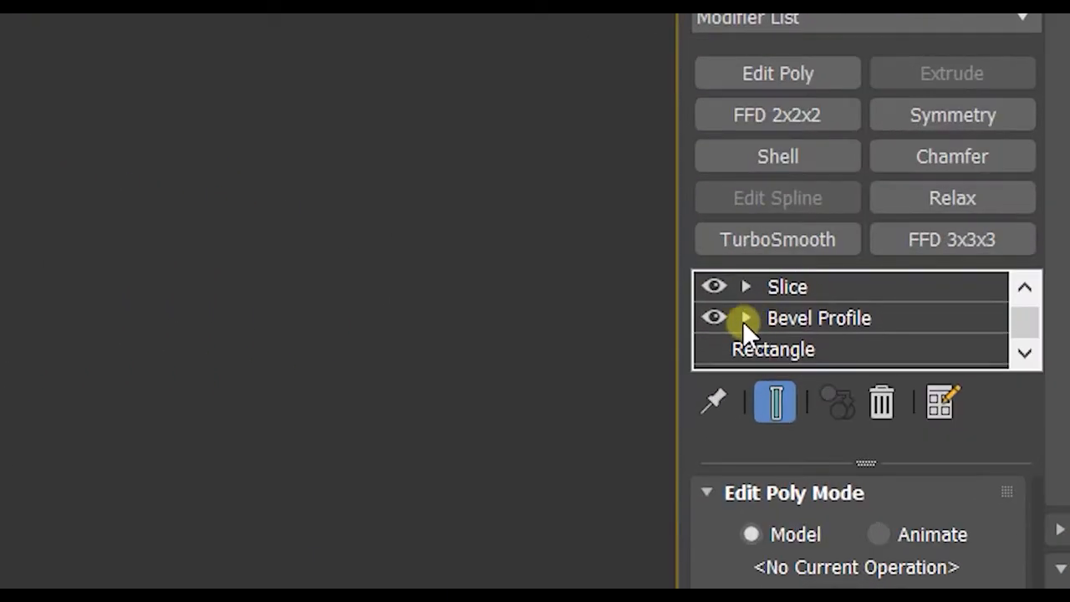
{"action": "left_click", "coordinate": [744, 319]}
{"action": "scroll", "coordinate": [771, 334], "scroll_direction": "down", "scroll_amount": 1}
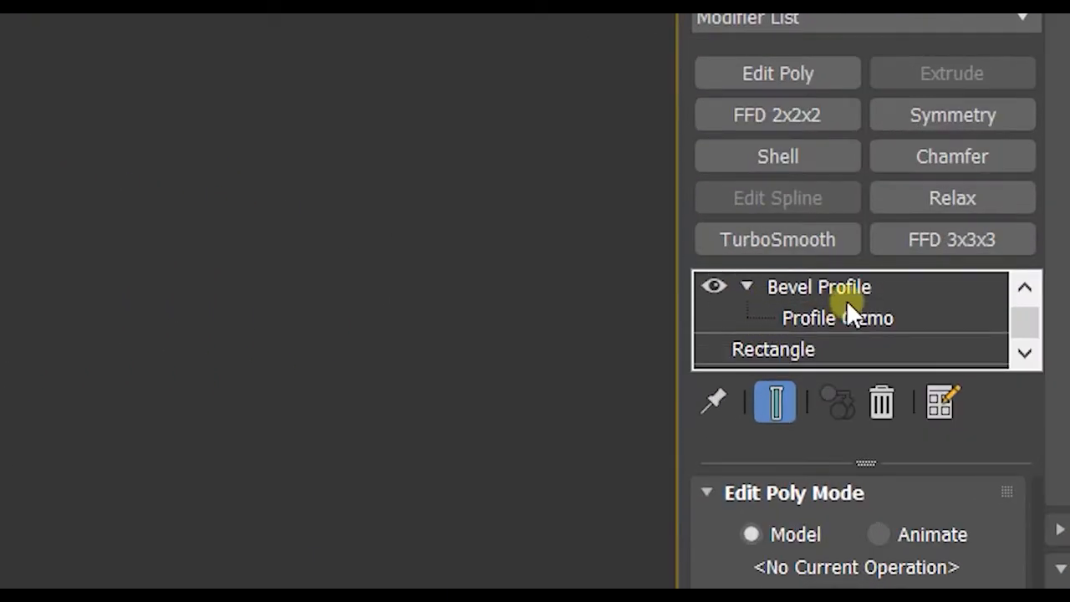
{"action": "left_click", "coordinate": [850, 315]}
{"action": "scroll", "coordinate": [603, 325], "scroll_direction": "down", "scroll_amount": 8}
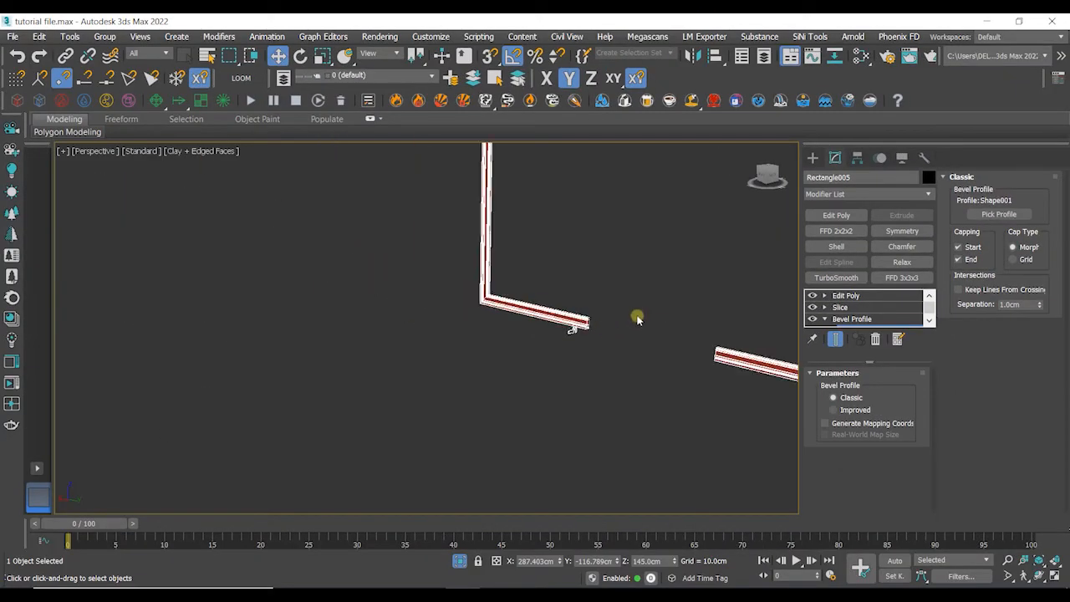
- Rotate the Bevel Profile gizmo to reorient the frame's profile, undoing and repeating the rotation
{"action": "scroll", "coordinate": [637, 319], "scroll_direction": "down", "scroll_amount": 4}
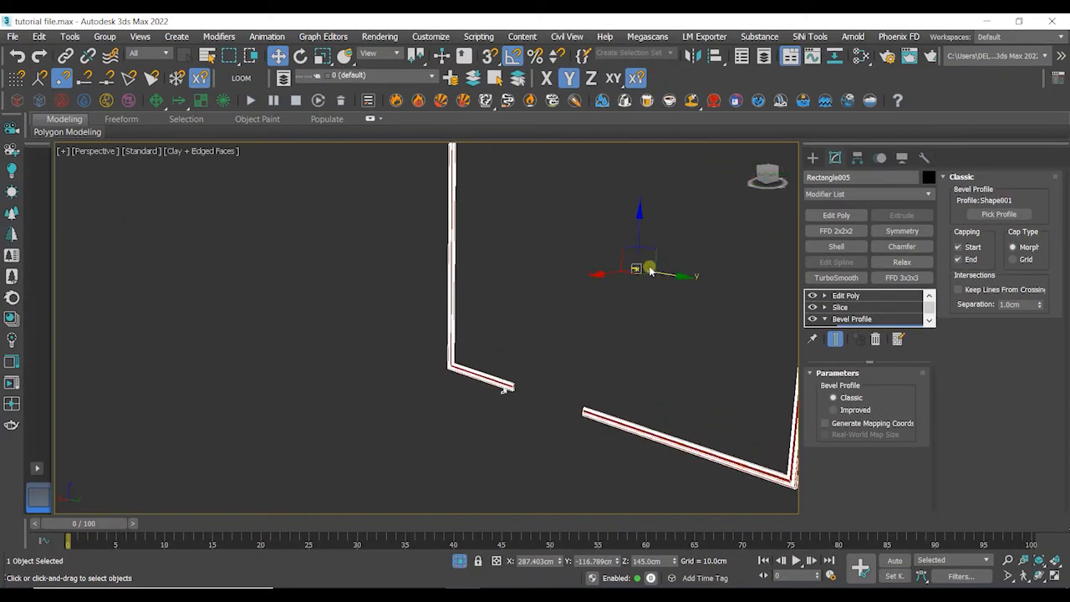
{"action": "mouse_move", "coordinate": [650, 267]}
{"action": "middle_mouse_down", "text": "alt"}
{"action": "mouse_move", "coordinate": [638, 275]}
{"action": "mouse_move", "coordinate": [666, 282]}
{"action": "mouse_move", "coordinate": [648, 275]}
{"action": "mouse_move", "coordinate": [652, 262]}
{"action": "middle_mouse_up", "text": "alt"}
{"action": "scroll", "coordinate": [626, 282], "scroll_direction": "up", "scroll_amount": 5}
{"action": "scroll", "coordinate": [657, 280], "scroll_direction": "down", "scroll_amount": 2}
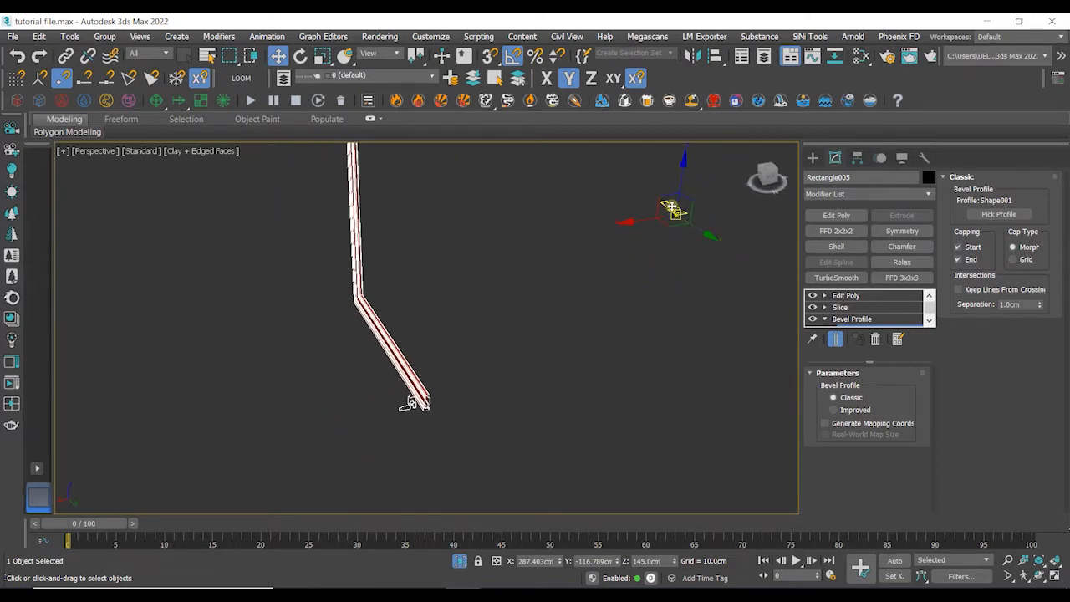
{"action": "middle_click_drag", "start_coordinate": [590, 286], "coordinate": [586, 293]}
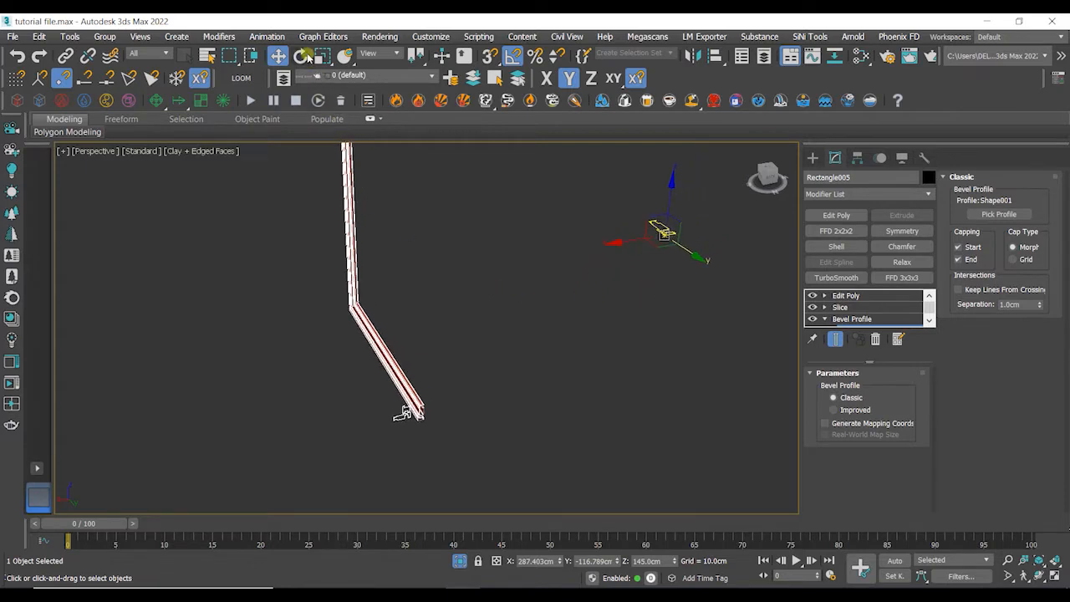
{"action": "left_click", "coordinate": [300, 56]}
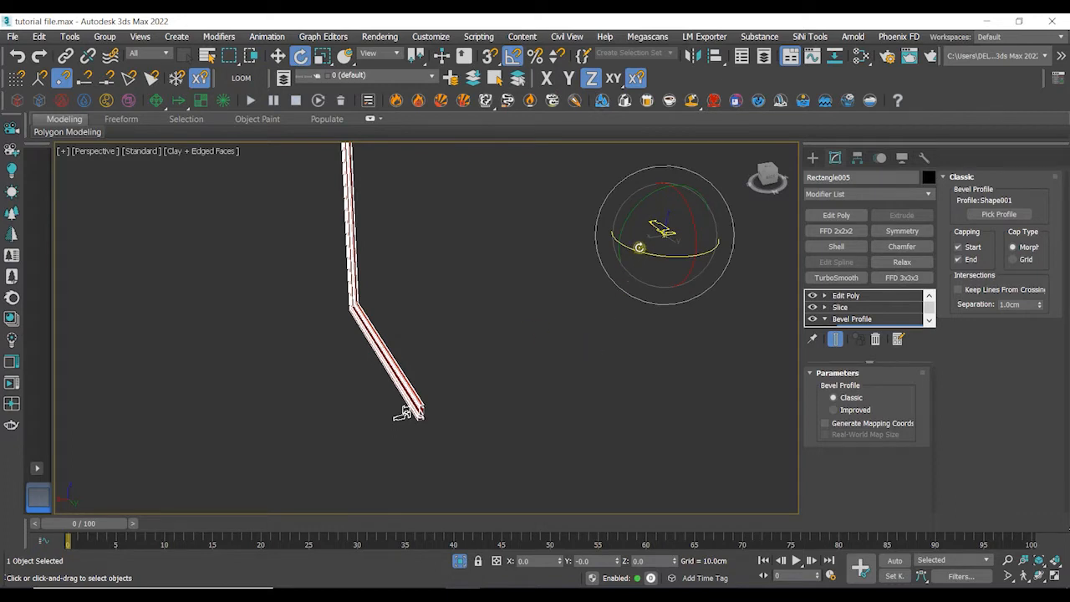
{"action": "left_click_drag", "start_coordinate": [627, 221], "coordinate": [635, 254]}
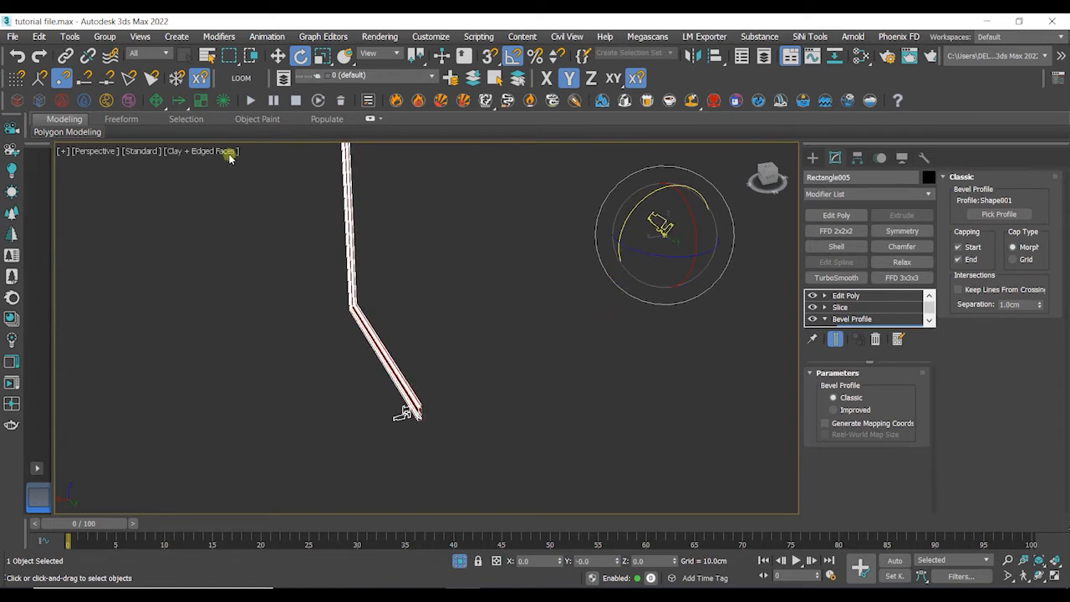
{"action": "left_click", "coordinate": [18, 57]}
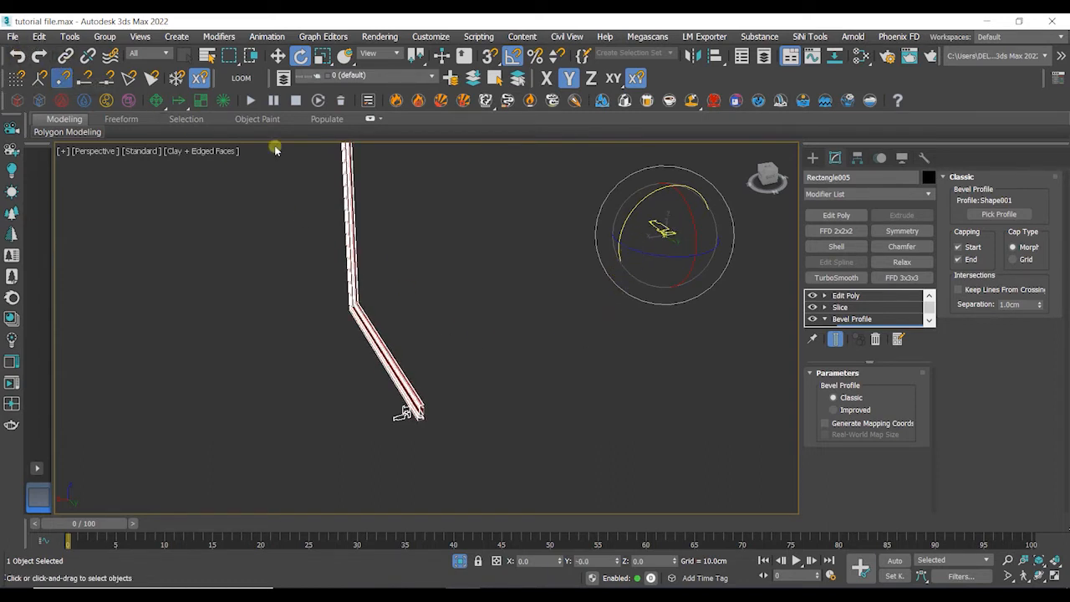
{"action": "left_click_drag", "start_coordinate": [698, 263], "coordinate": [751, 251]}
- Select the profile shape at the frame's end and move it down away from the frame
{"action": "scroll", "coordinate": [411, 422], "scroll_direction": "up", "scroll_amount": 6}
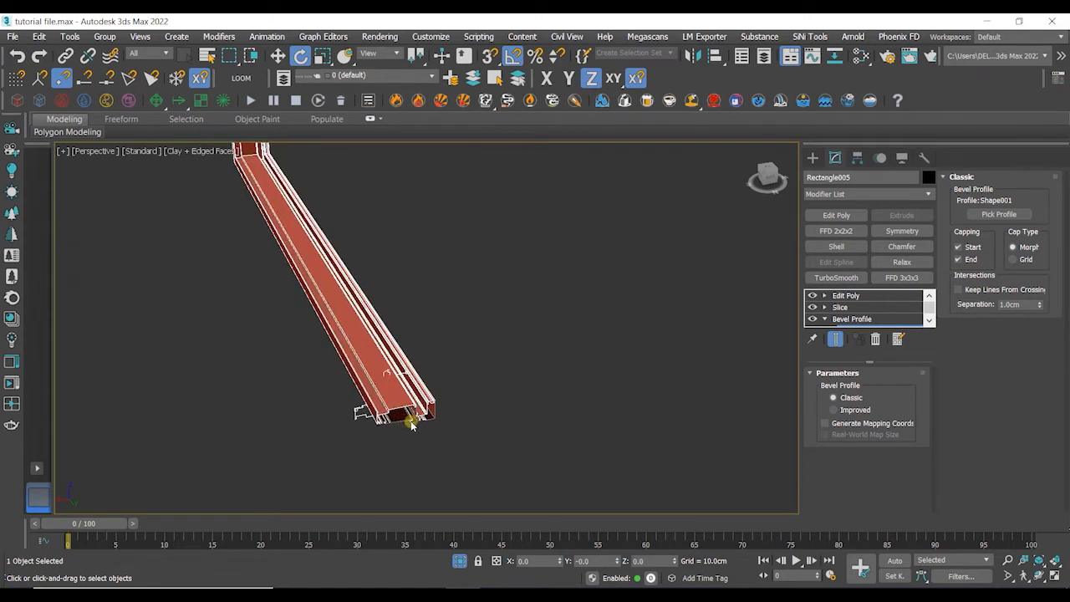
{"action": "scroll", "coordinate": [410, 419], "scroll_direction": "down", "scroll_amount": 1}
{"action": "middle_click_drag", "start_coordinate": [532, 392], "coordinate": [555, 337]}
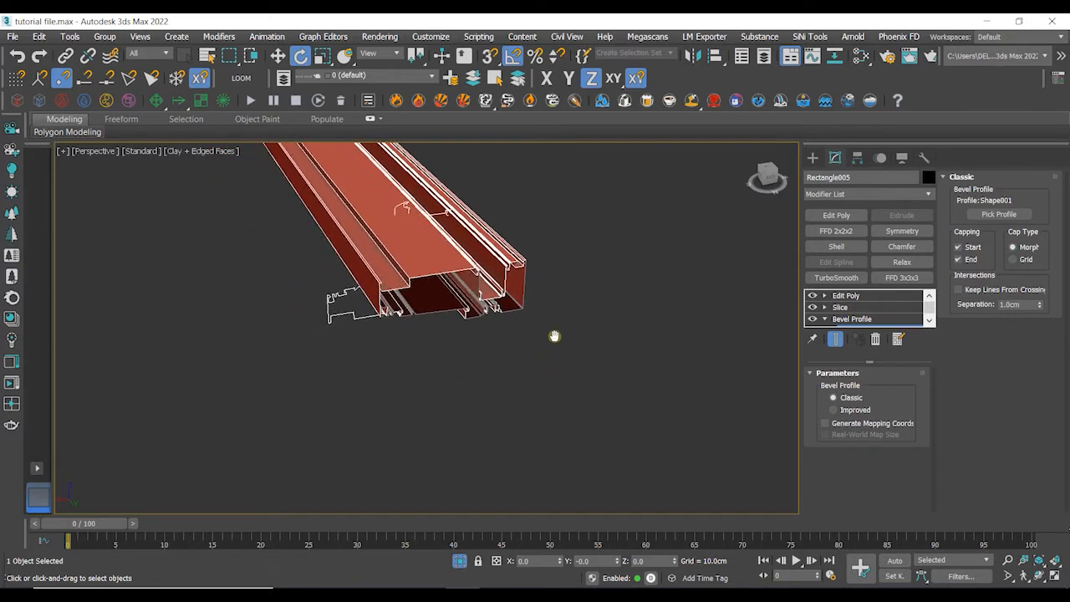
{"action": "scroll", "coordinate": [554, 337], "scroll_direction": "up", "scroll_amount": 4}
{"action": "scroll", "coordinate": [530, 322], "scroll_direction": "down", "scroll_amount": 4}
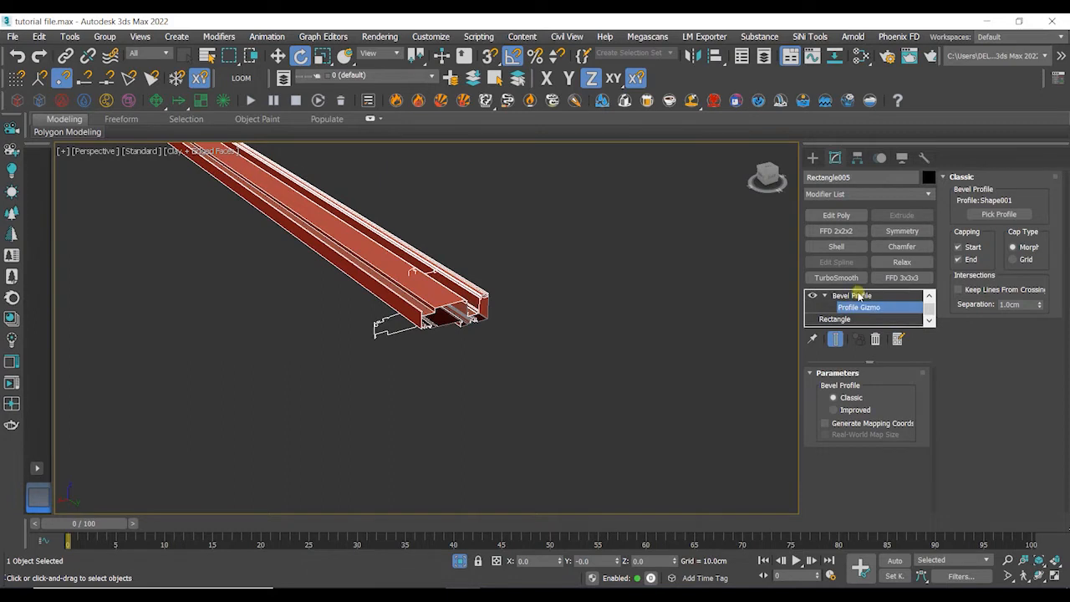
{"action": "left_click", "coordinate": [416, 340]}
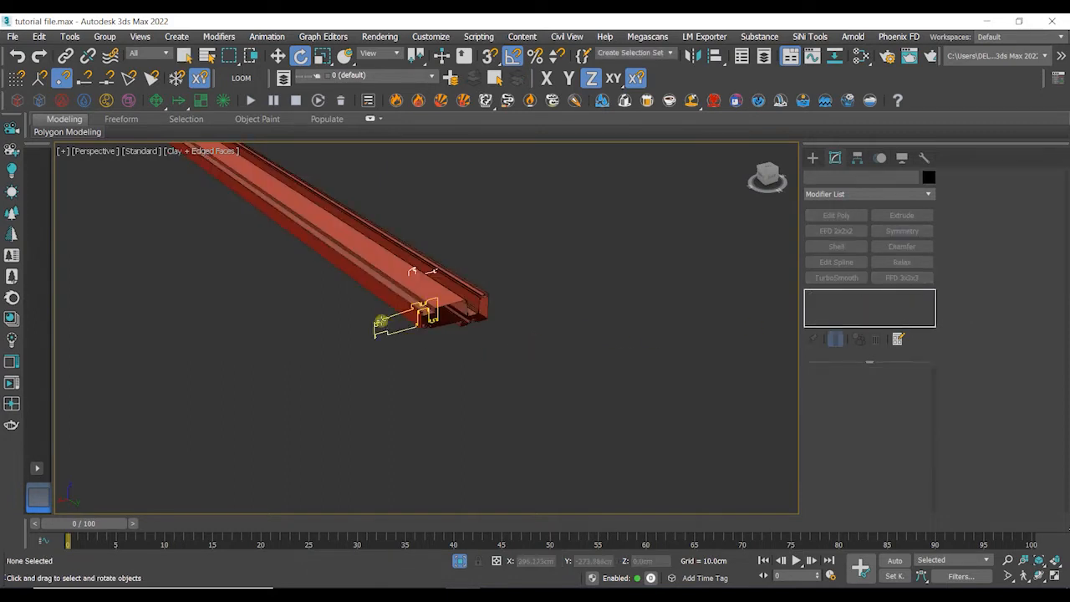
{"action": "left_click", "coordinate": [383, 323]}
{"action": "key", "text": "w"}
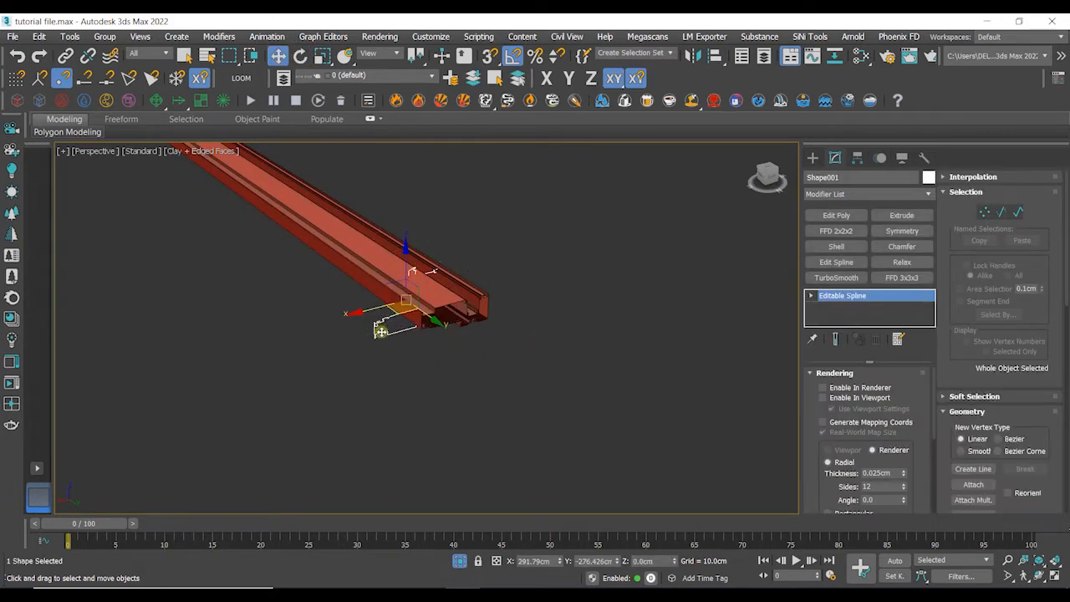
{"action": "left_click_drag", "start_coordinate": [436, 322], "coordinate": [490, 365]}
{"action": "left_click", "coordinate": [555, 370]}
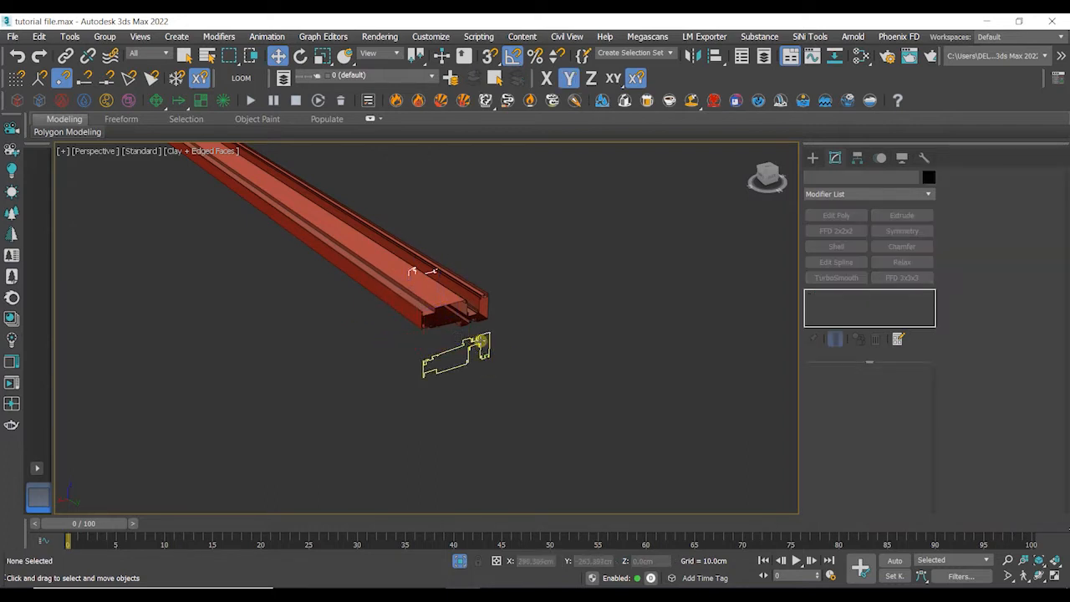
- Reselect the frame, open its Bevel Profile gizmo and rotate it again about the vertical plane
{"action": "scroll", "coordinate": [480, 341], "scroll_direction": "up", "scroll_amount": 5}
{"action": "scroll", "coordinate": [477, 344], "scroll_direction": "down", "scroll_amount": 4}
{"action": "middle_click_drag", "start_coordinate": [506, 318], "coordinate": [343, 308]}
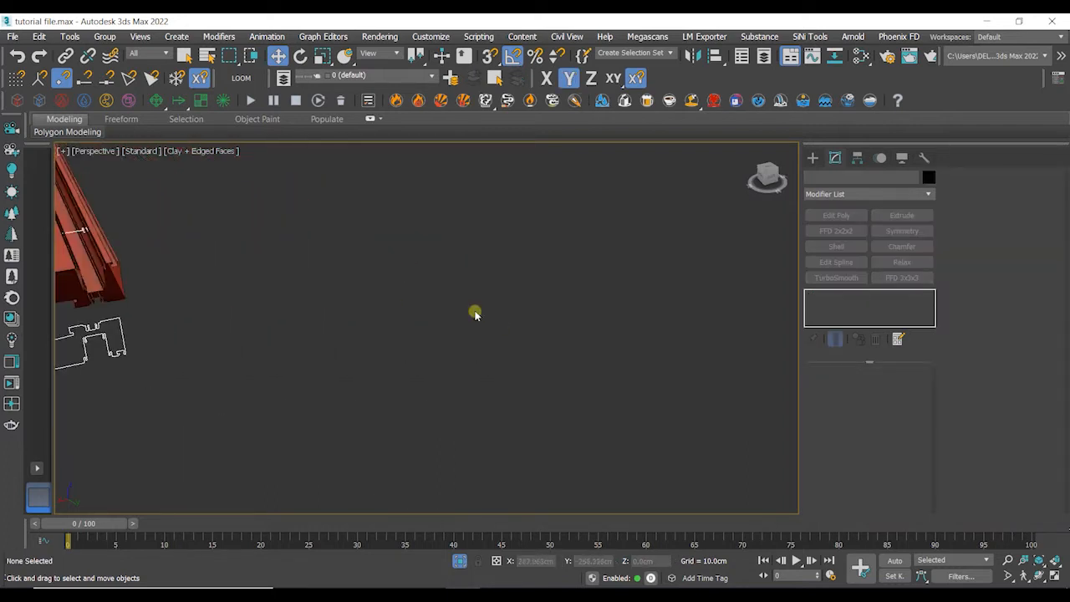
{"action": "middle_click_drag", "start_coordinate": [425, 321], "coordinate": [587, 325]}
{"action": "left_click", "coordinate": [474, 292]}
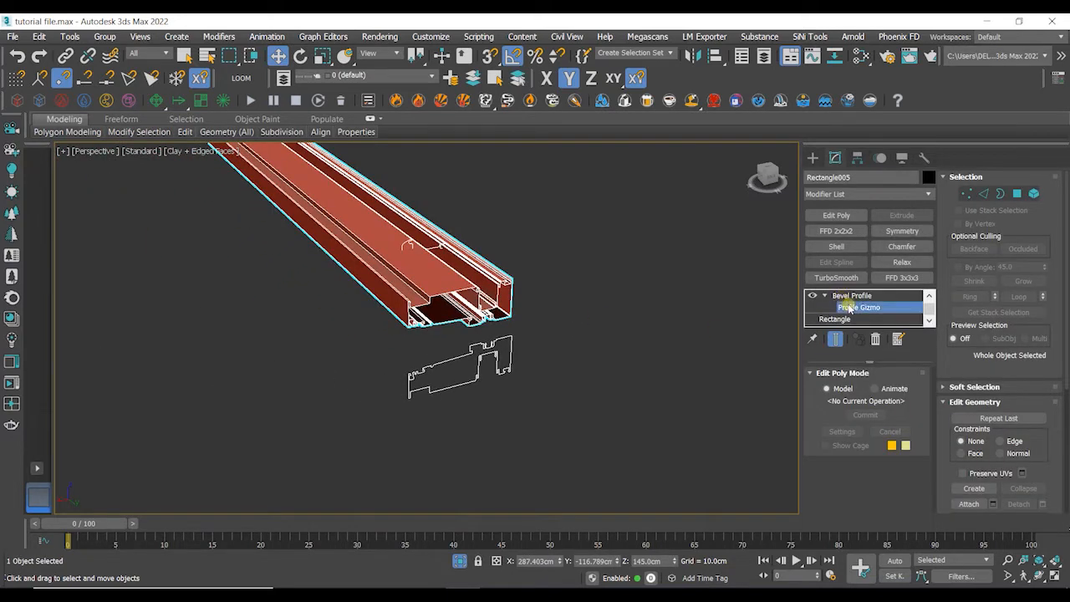
{"action": "left_click", "coordinate": [852, 319]}
{"action": "scroll", "coordinate": [577, 296], "scroll_direction": "down", "scroll_amount": 3}
{"action": "middle_click_drag", "start_coordinate": [636, 284], "coordinate": [514, 373]}
{"action": "scroll", "coordinate": [535, 334], "scroll_direction": "down", "scroll_amount": 2}
{"action": "middle_click_drag", "start_coordinate": [661, 248], "coordinate": [608, 240], "text": "alt"}
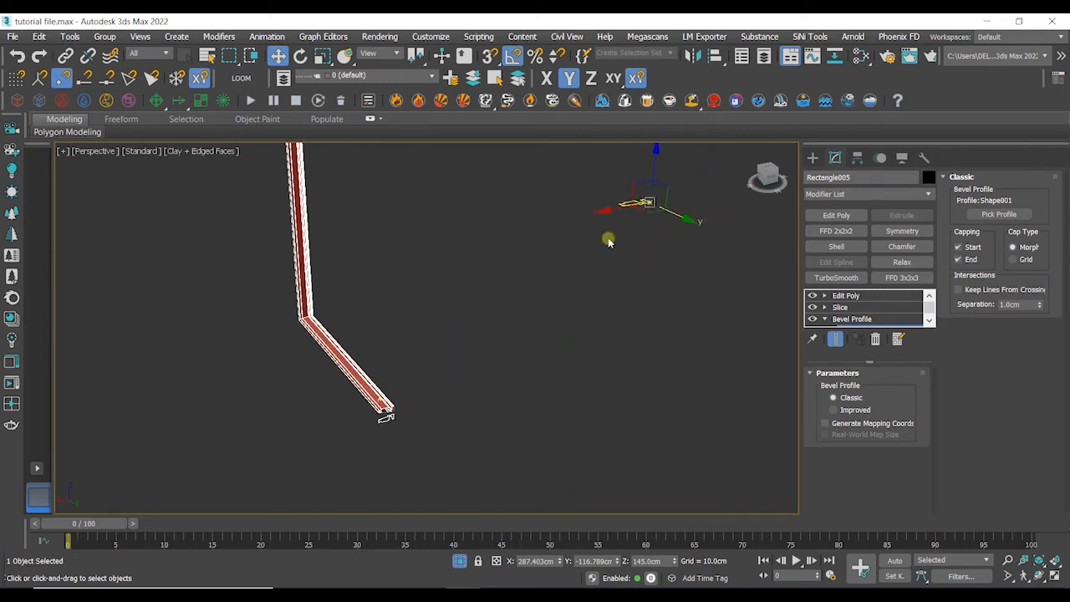
{"action": "left_click", "coordinate": [300, 55]}
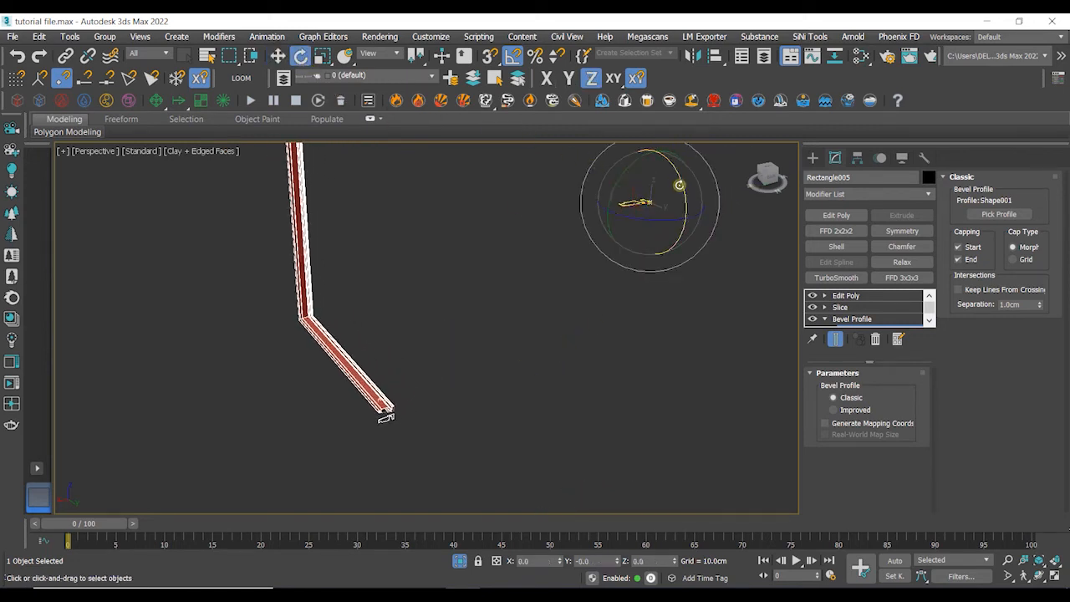
{"action": "left_click_drag", "start_coordinate": [680, 185], "coordinate": [690, 290]}
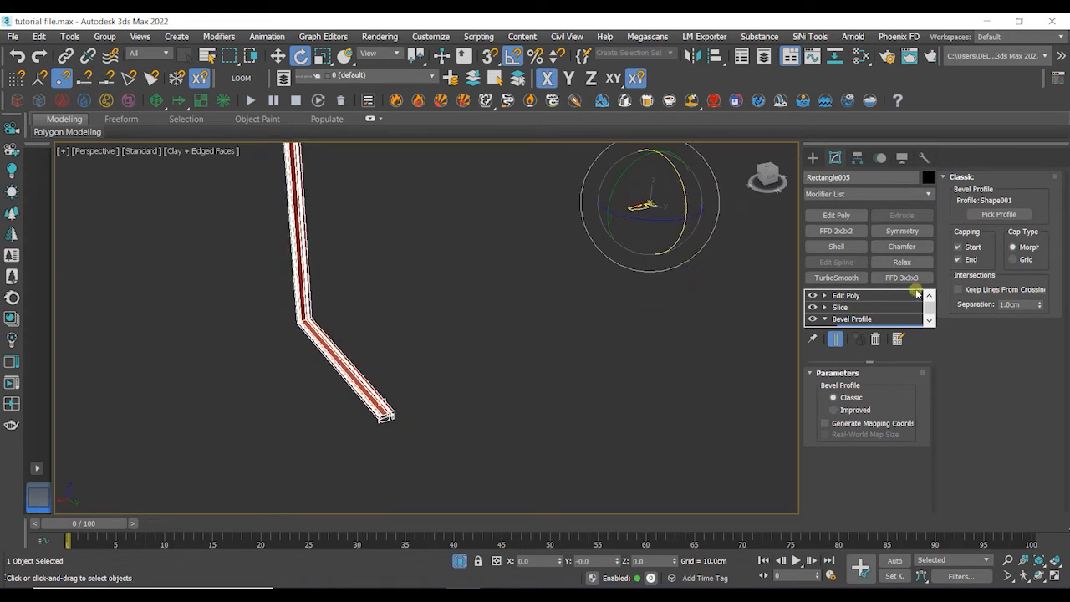
{"action": "left_click", "coordinate": [359, 435]}
- Select the profile shape and move it along X clear of the frame's end
{"action": "scroll", "coordinate": [385, 418], "scroll_direction": "up", "scroll_amount": 10}
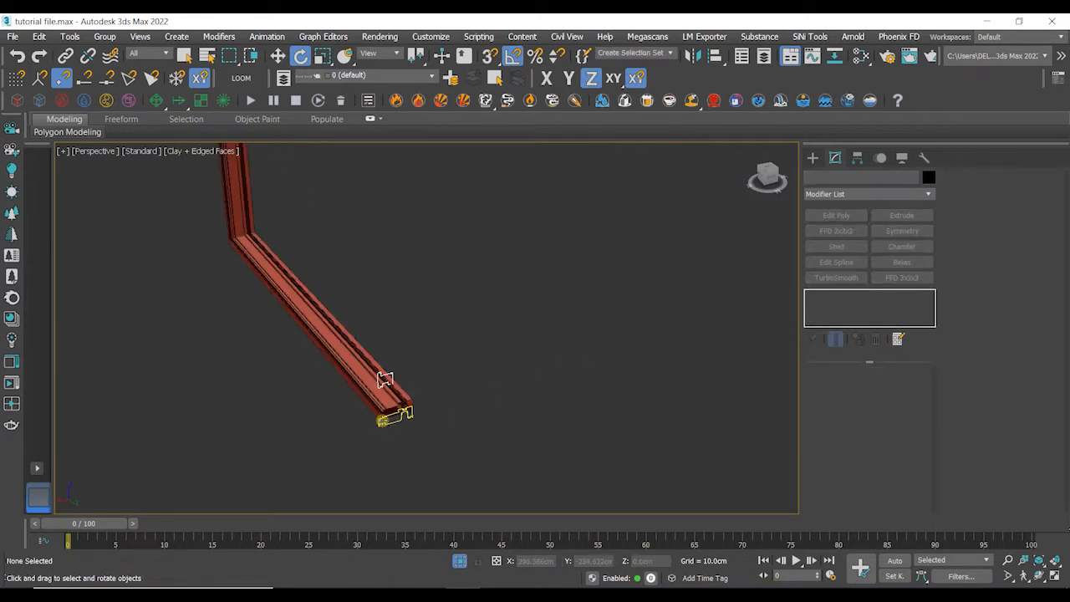
{"action": "scroll", "coordinate": [412, 416], "scroll_direction": "down", "scroll_amount": 10}
{"action": "mouse_move", "coordinate": [445, 410]}
{"action": "middle_mouse_down", "text": "alt"}
{"action": "mouse_move", "coordinate": [469, 401]}
{"action": "mouse_move", "coordinate": [443, 392]}
{"action": "middle_mouse_up", "text": "alt"}
{"action": "left_click", "coordinate": [578, 353]}
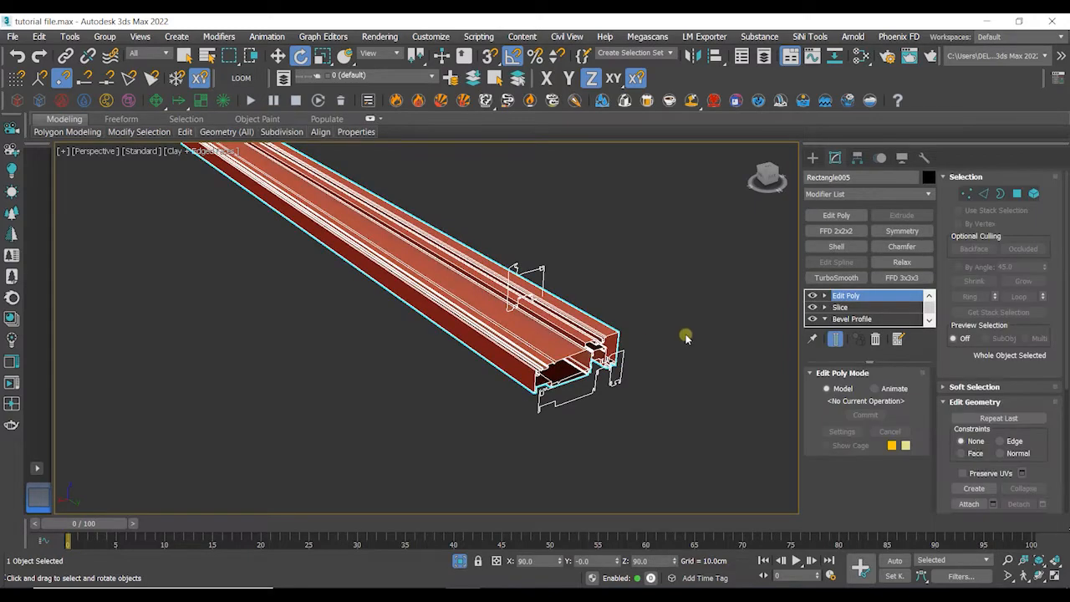
{"action": "middle_click_drag", "start_coordinate": [686, 337], "coordinate": [626, 299], "text": "alt"}
{"action": "scroll", "coordinate": [636, 308], "scroll_direction": "up", "scroll_amount": 5}
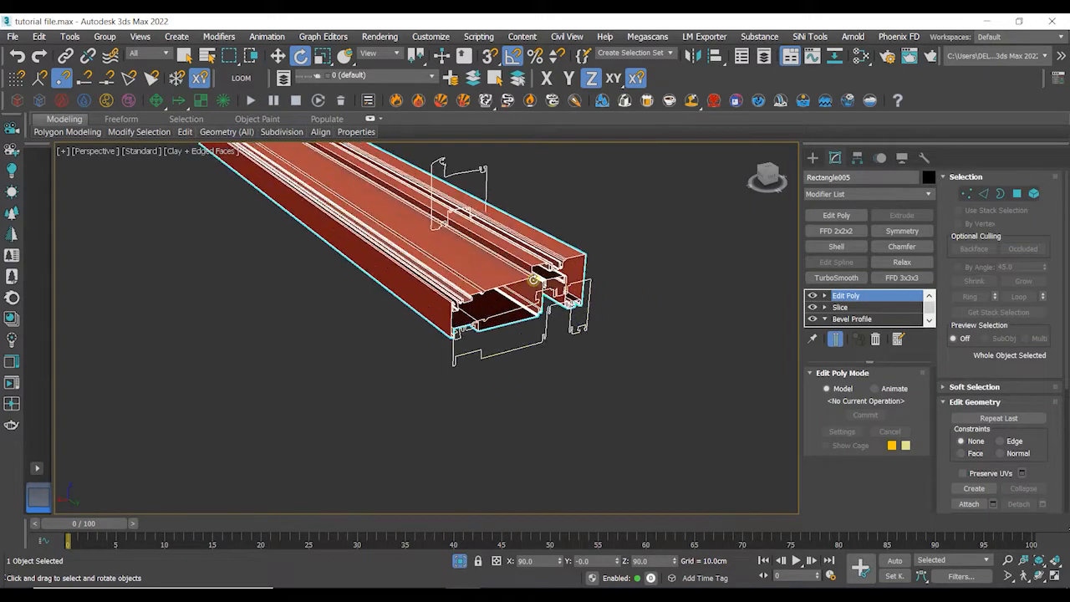
{"action": "left_click", "coordinate": [656, 322]}
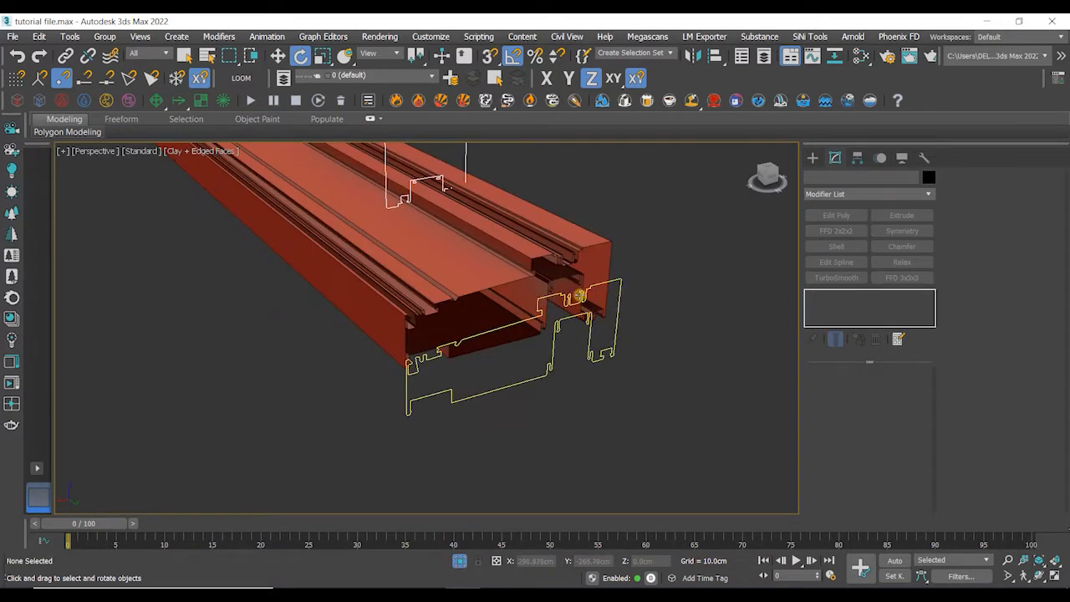
{"action": "left_click", "coordinate": [579, 296]}
{"action": "key", "text": "w"}
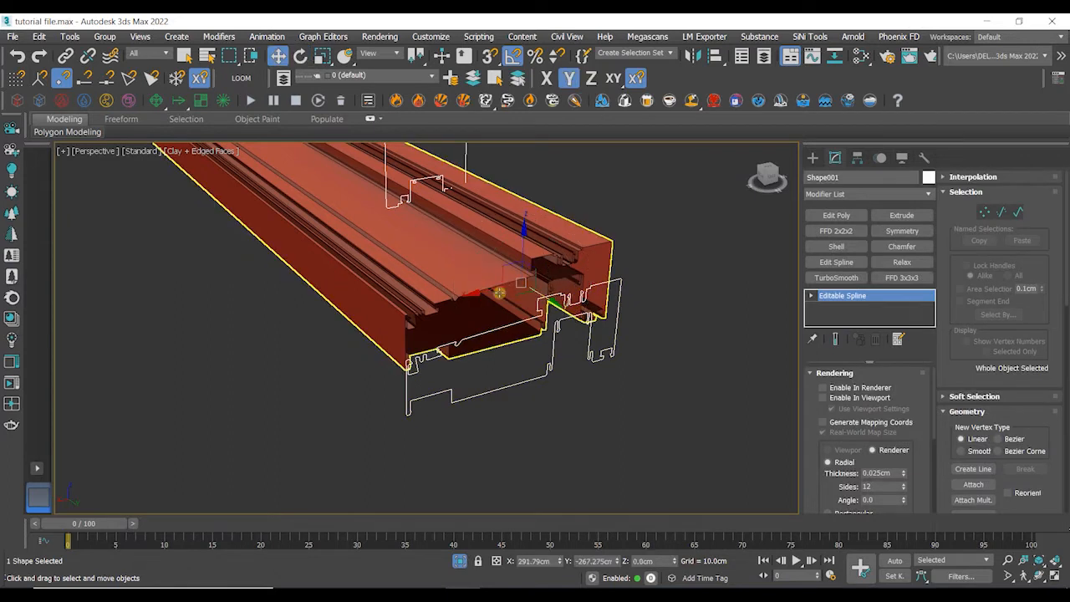
{"action": "left_click_drag", "start_coordinate": [498, 292], "coordinate": [206, 361]}
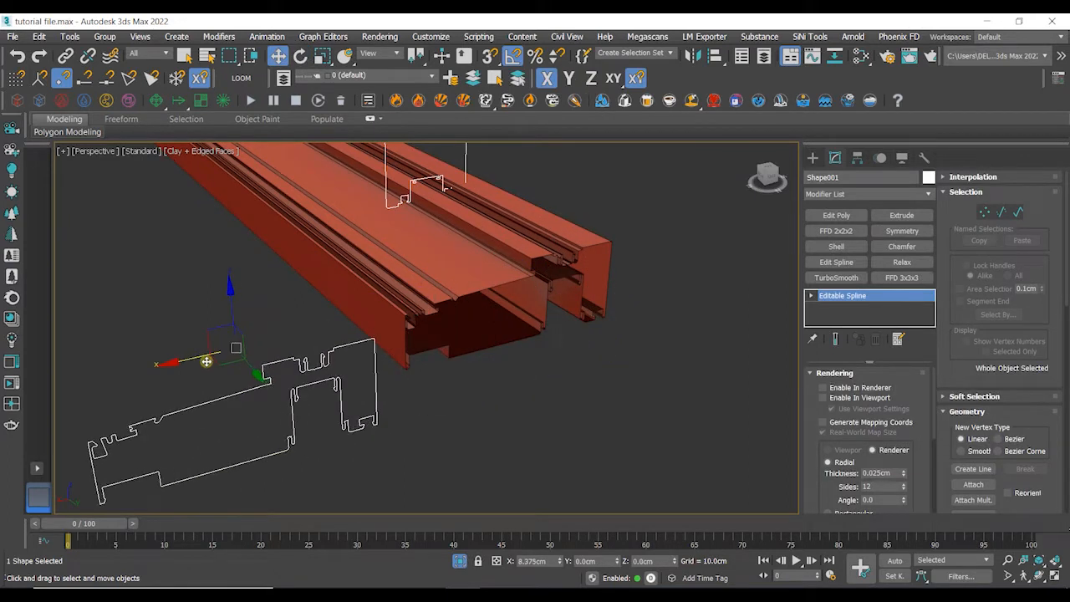
{"action": "left_click", "coordinate": [583, 410]}
{"action": "middle_click_drag", "start_coordinate": [583, 410], "coordinate": [606, 412]}
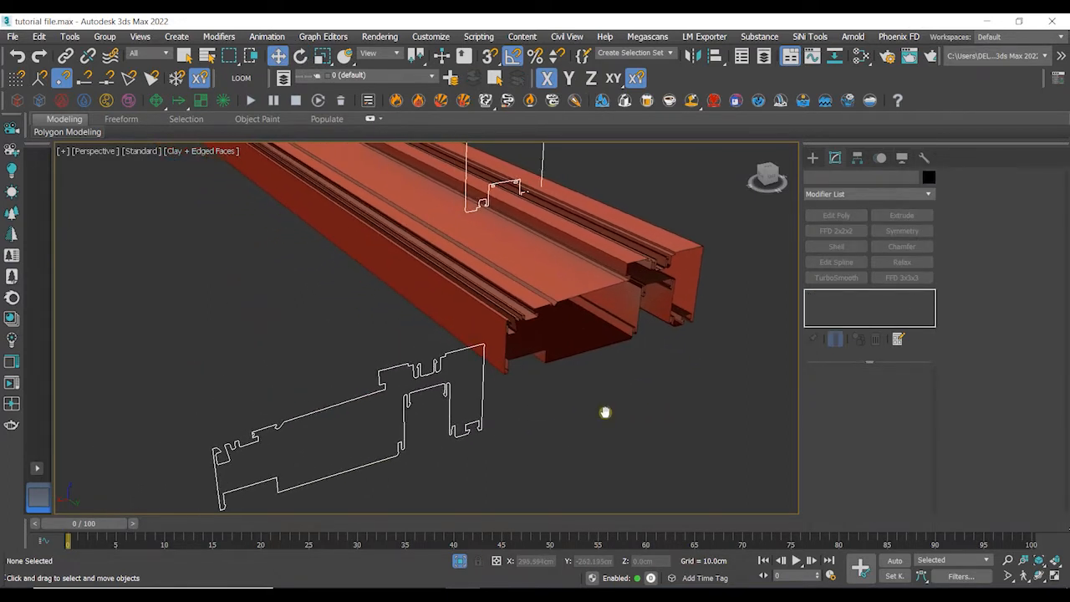
- Select the frame and clone it as a copy
{"action": "scroll", "coordinate": [606, 414], "scroll_direction": "down", "scroll_amount": 6}
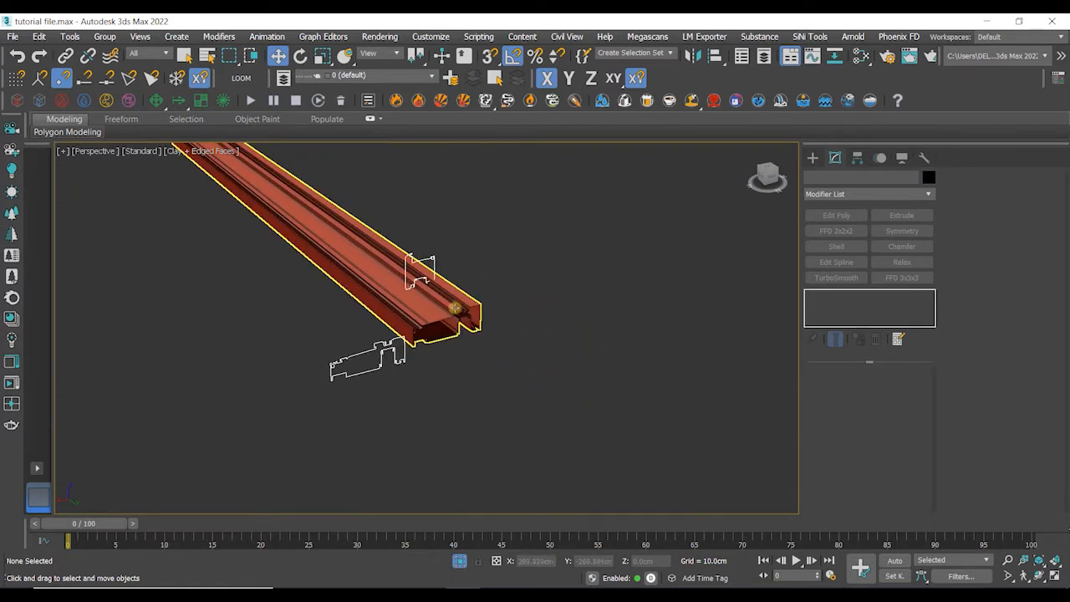
{"action": "left_click", "coordinate": [443, 316]}
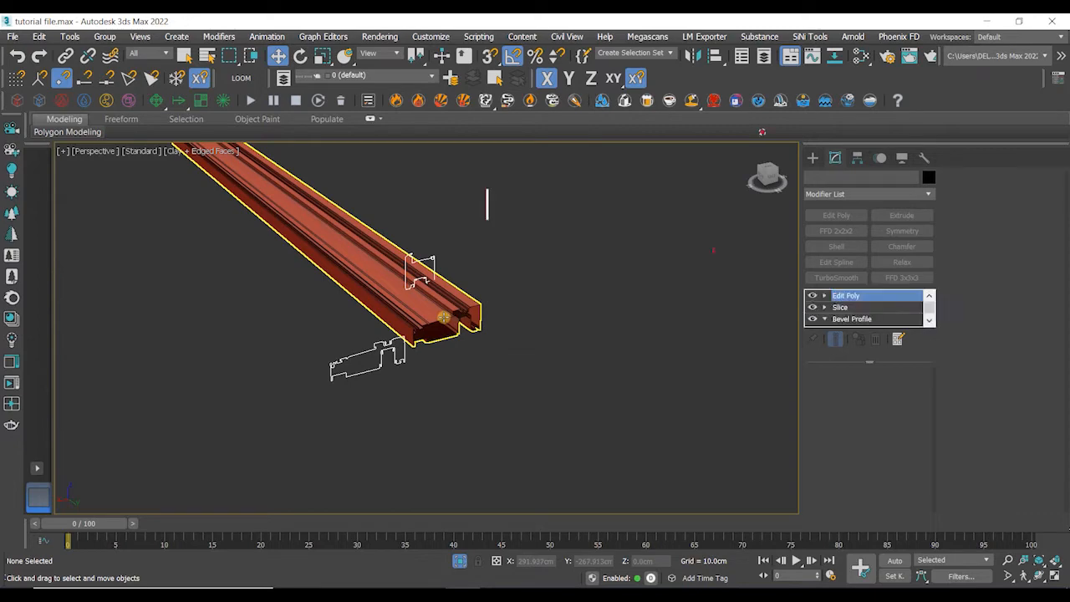
{"action": "scroll", "coordinate": [622, 326], "scroll_direction": "down", "scroll_amount": 5}
{"action": "middle_click_drag", "start_coordinate": [608, 332], "coordinate": [578, 354]}
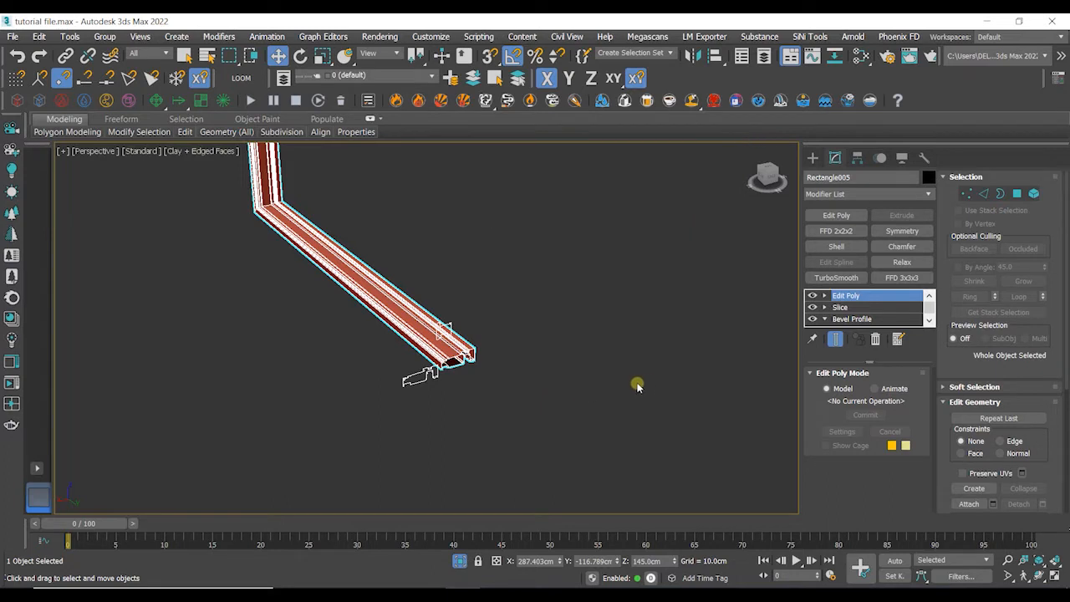
{"action": "key", "text": "ctrl+v"}
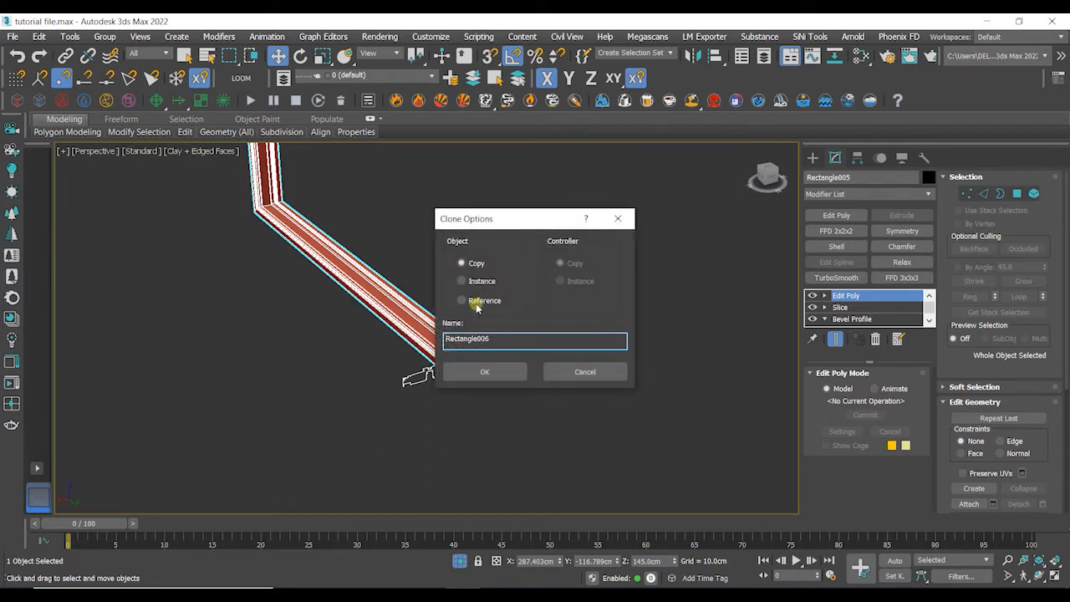
{"action": "left_click", "coordinate": [484, 371]}
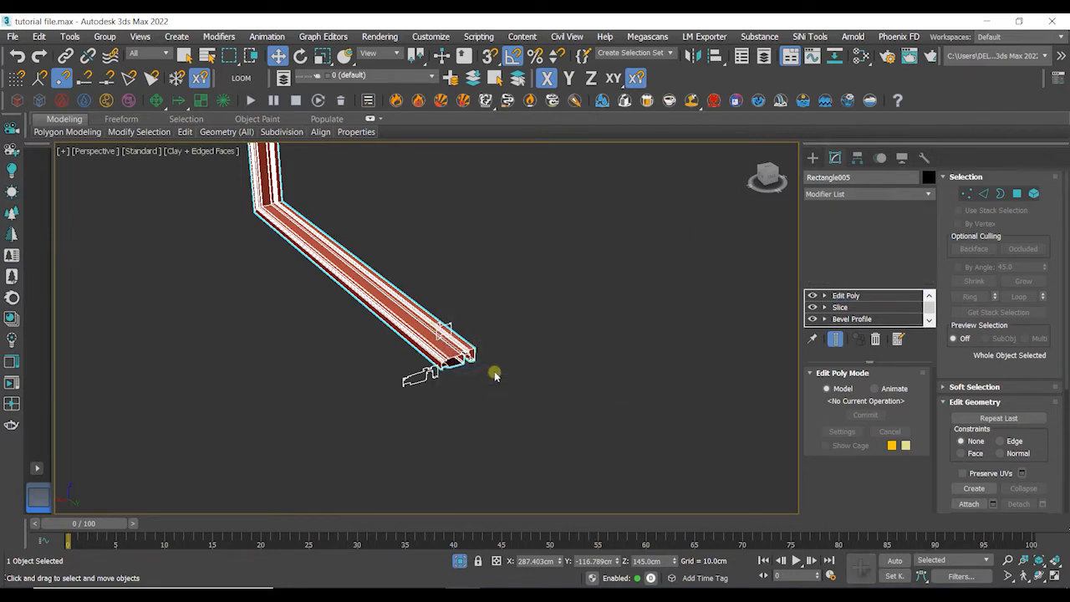
- Select the copied frame and move it aside from the original
{"action": "left_click", "coordinate": [531, 358]}
{"action": "scroll", "coordinate": [547, 354], "scroll_direction": "down", "scroll_amount": 4}
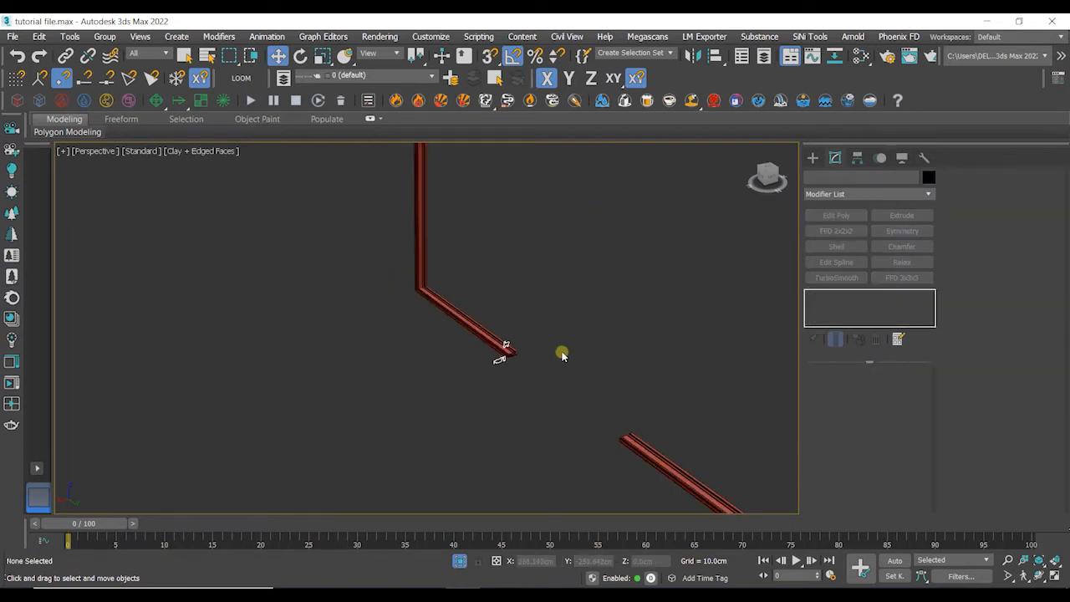
{"action": "middle_click_drag", "start_coordinate": [564, 354], "coordinate": [518, 305]}
{"action": "left_click", "coordinate": [459, 301]}
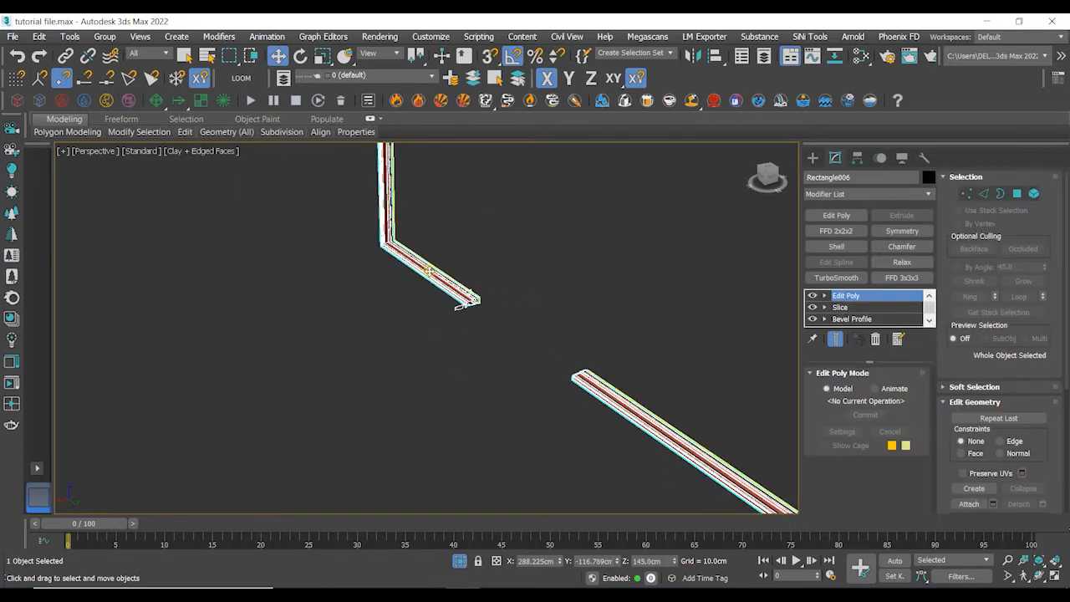
{"action": "scroll", "coordinate": [556, 263], "scroll_direction": "up", "scroll_amount": 2}
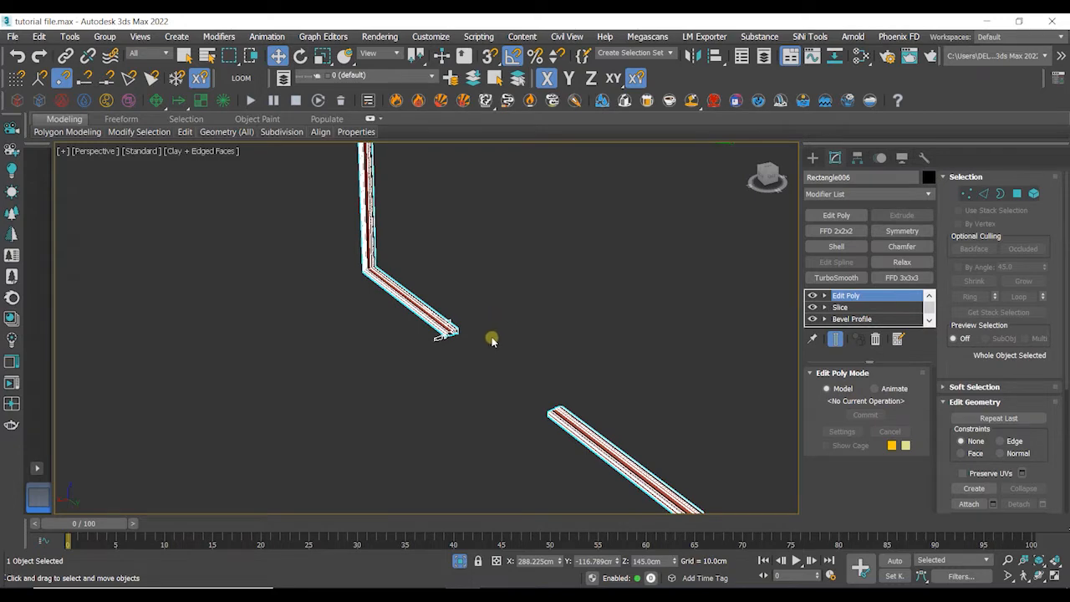
{"action": "scroll", "coordinate": [491, 343], "scroll_direction": "down", "scroll_amount": 3}
{"action": "middle_click_drag", "start_coordinate": [530, 266], "coordinate": [468, 326]}
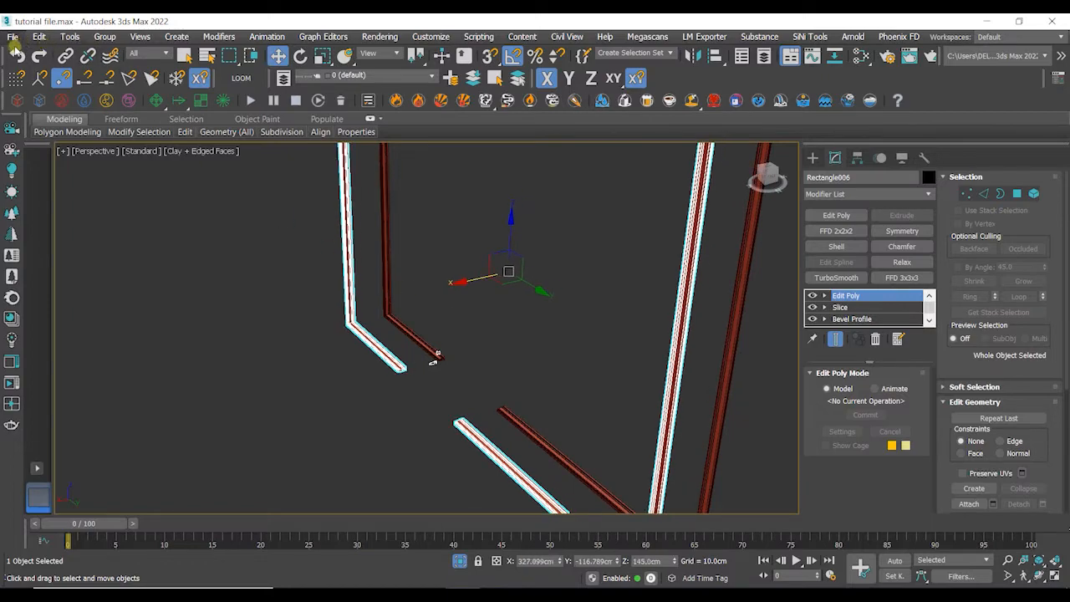
- Select the original frame and pick the smaller DWG profile shape as its Bevel Profile profile
{"action": "left_click", "coordinate": [499, 359]}
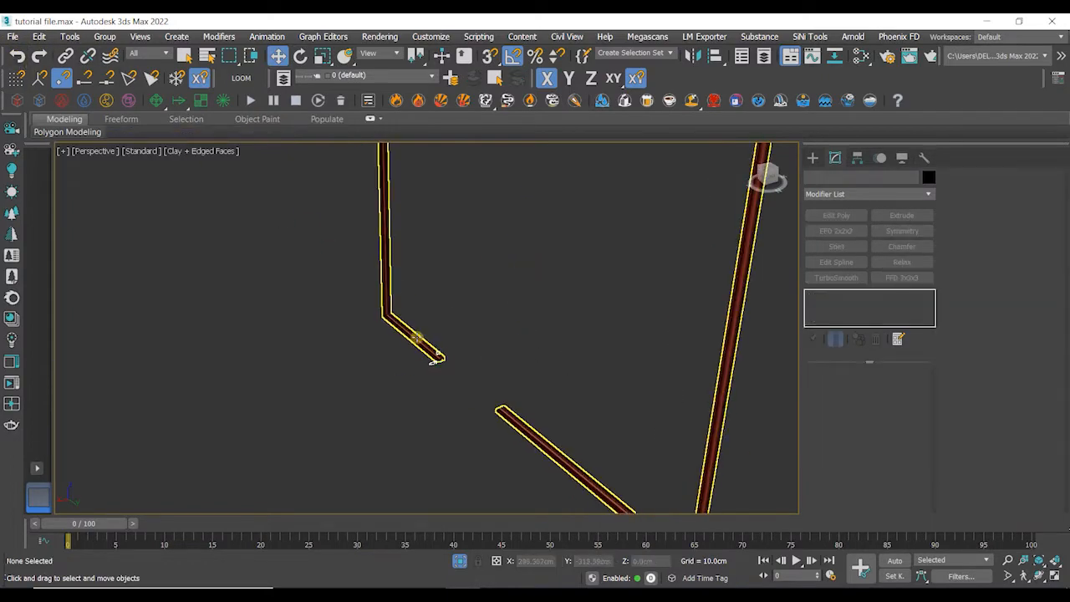
{"action": "left_click", "coordinate": [433, 357]}
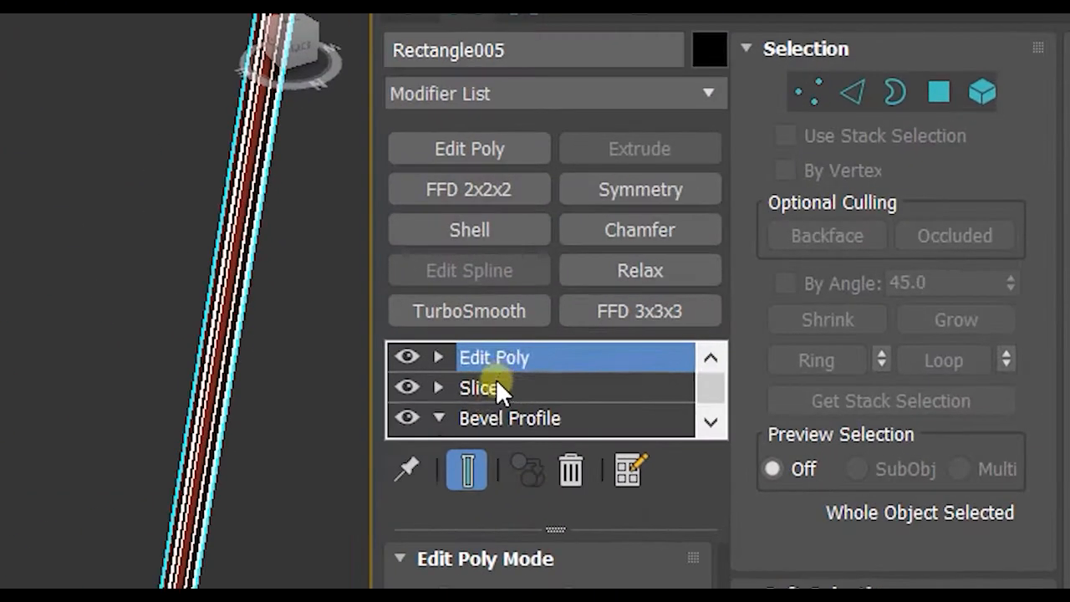
{"action": "scroll", "coordinate": [845, 304], "scroll_direction": "down", "scroll_amount": 2}
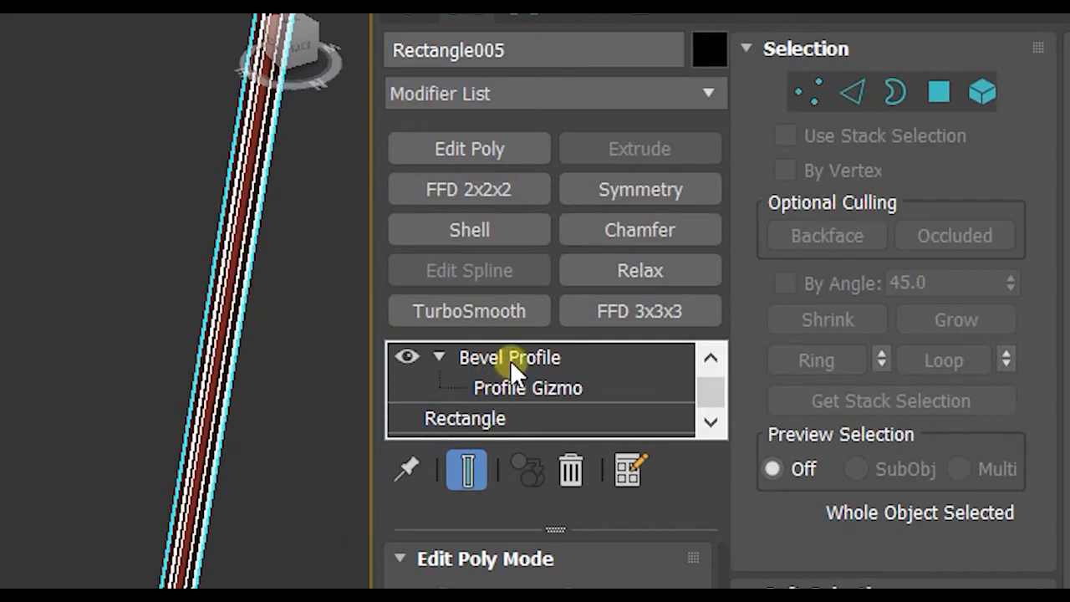
{"action": "left_click", "coordinate": [508, 357]}
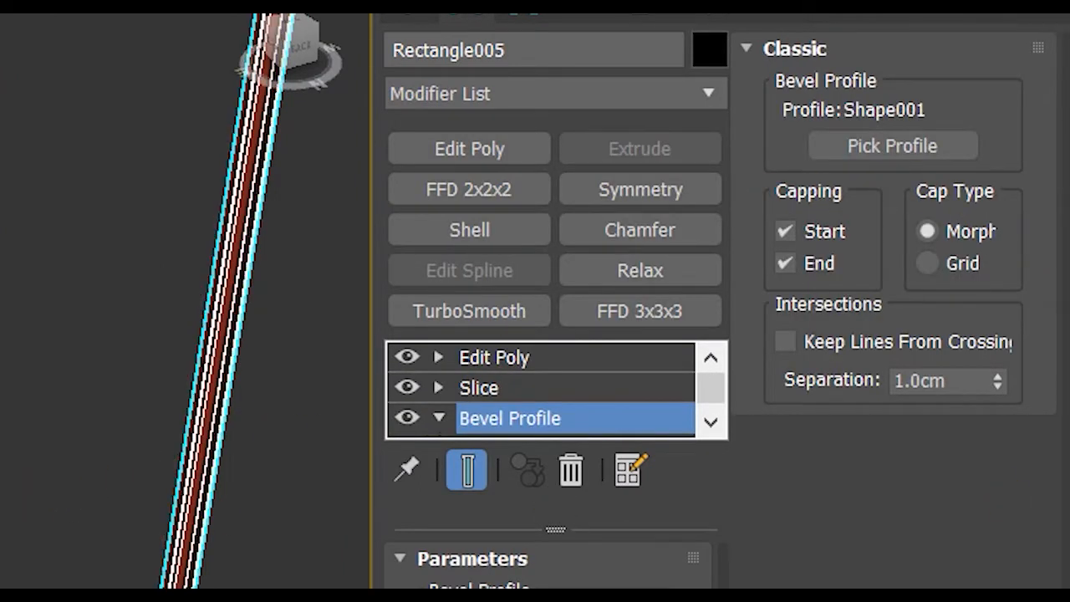
{"action": "scroll", "coordinate": [184, 301], "scroll_direction": "down", "scroll_amount": 3}
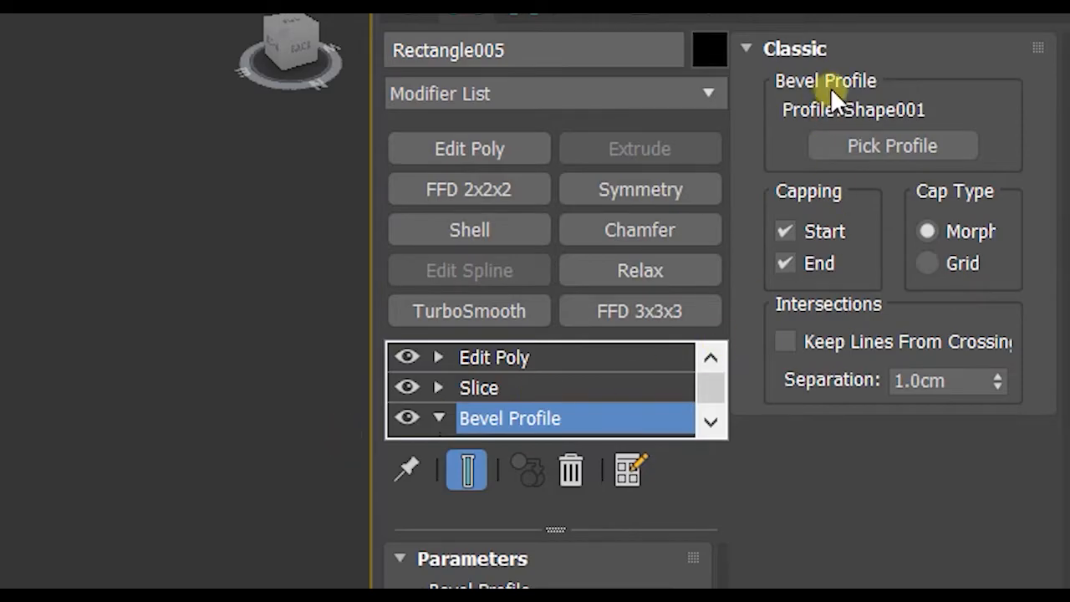
{"action": "left_click", "coordinate": [853, 144]}
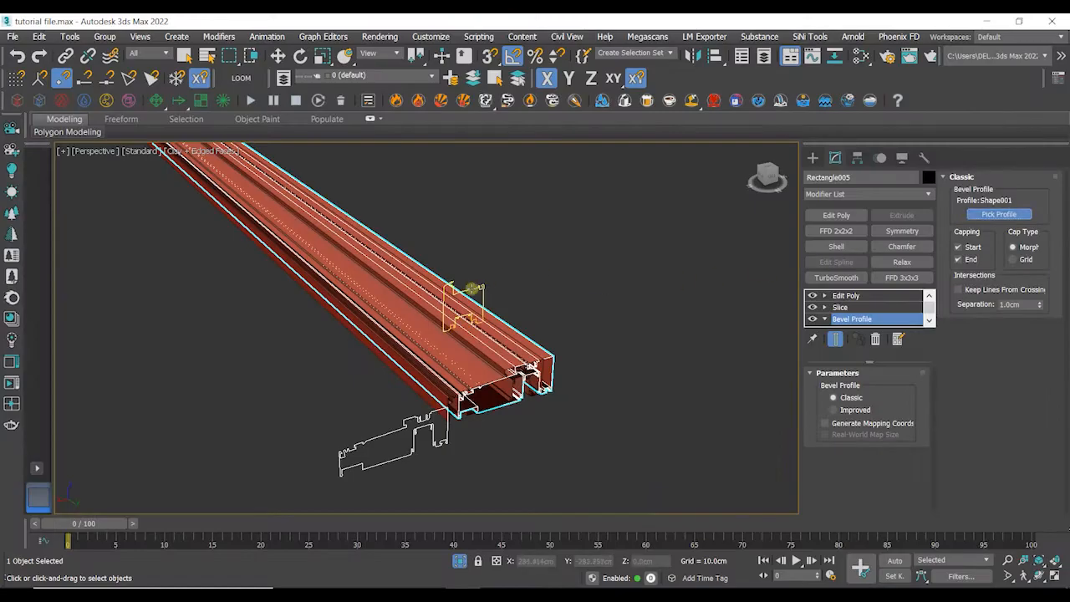
{"action": "left_click", "coordinate": [475, 288]}
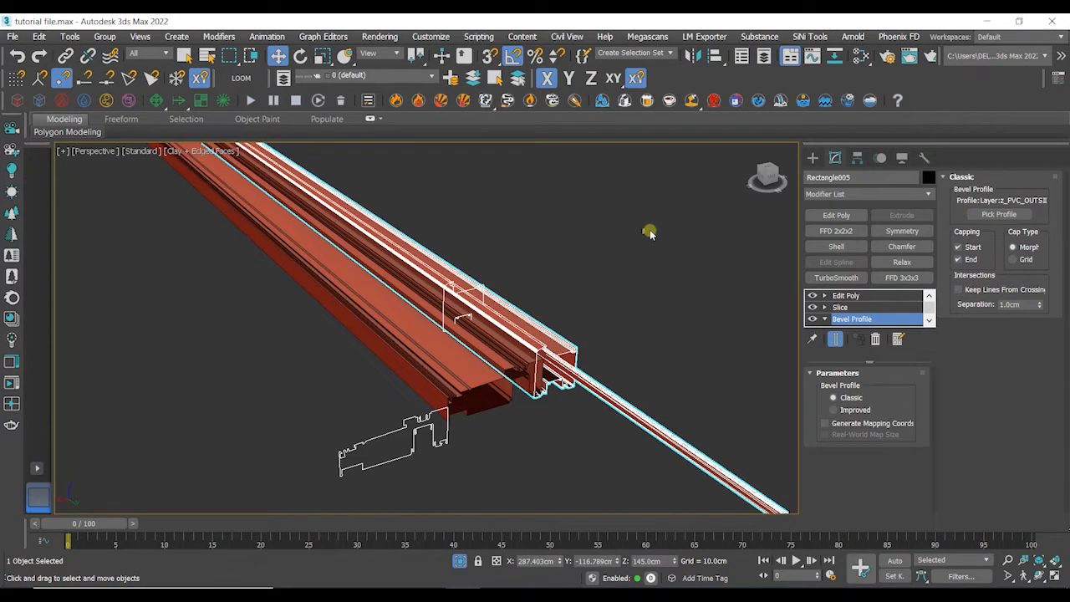
- Select the smaller profile shape at the frame's end and move it along Y away from the frame
{"action": "left_click", "coordinate": [619, 273]}
{"action": "middle_click_drag", "start_coordinate": [617, 276], "coordinate": [454, 71], "text": "alt"}
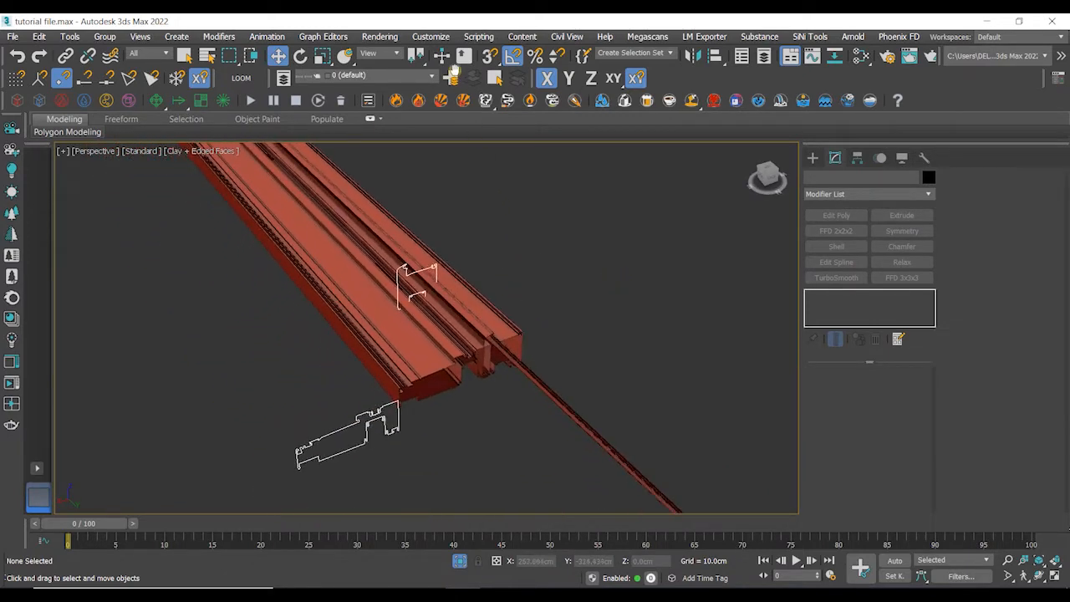
{"action": "left_click", "coordinate": [488, 285]}
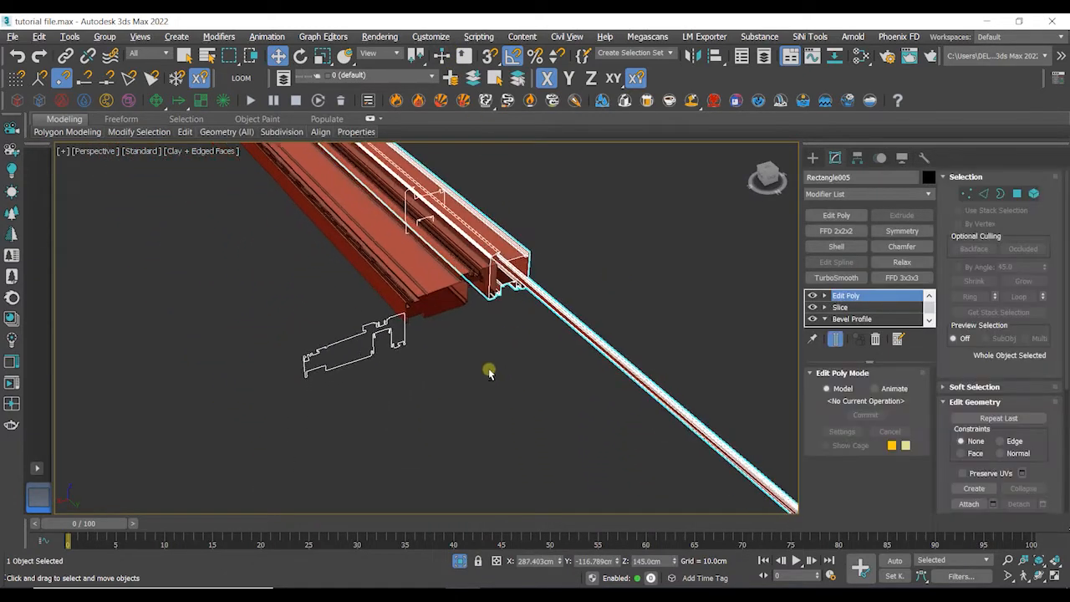
{"action": "middle_click_drag", "start_coordinate": [489, 372], "coordinate": [461, 132], "text": "alt"}
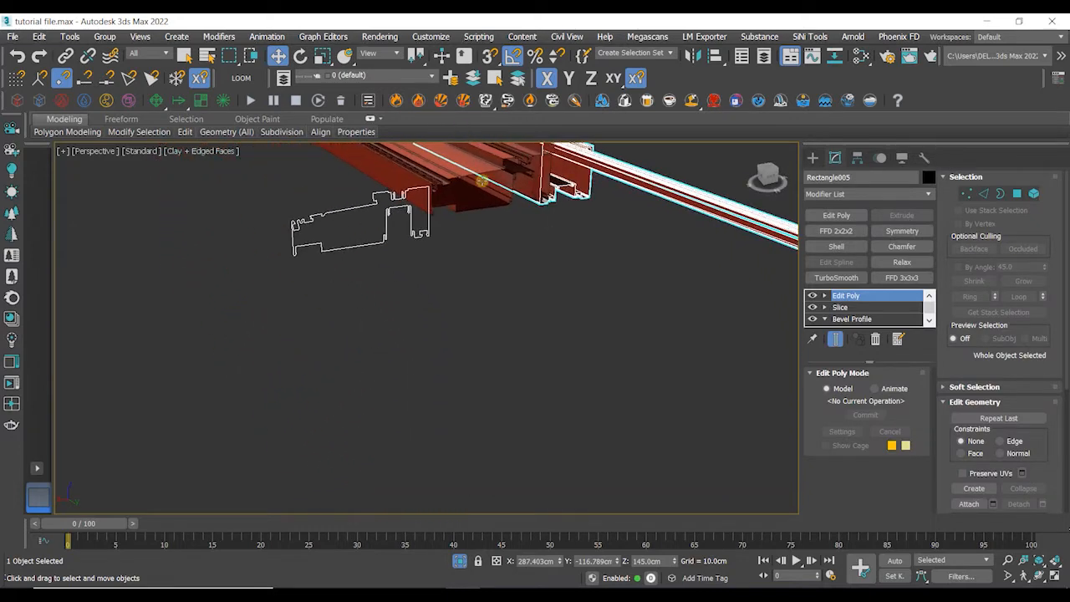
{"action": "middle_click_drag", "start_coordinate": [525, 259], "coordinate": [508, 288]}
{"action": "left_click", "coordinate": [551, 218]}
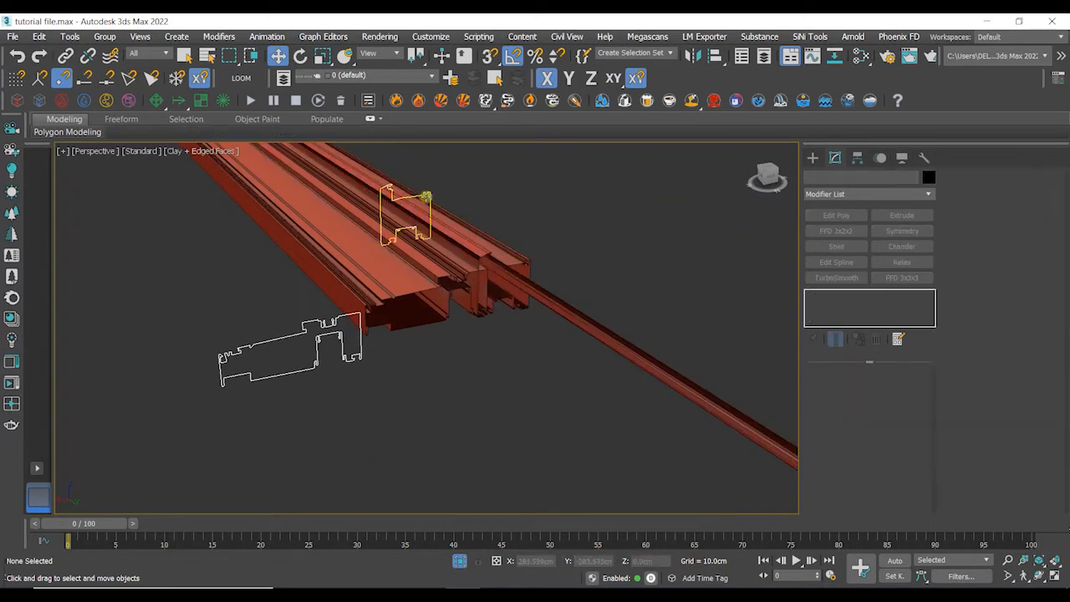
{"action": "left_click", "coordinate": [425, 196]}
{"action": "left_click_drag", "start_coordinate": [426, 296], "coordinate": [495, 323]}
{"action": "scroll", "coordinate": [500, 325], "scroll_direction": "up", "scroll_amount": 5}
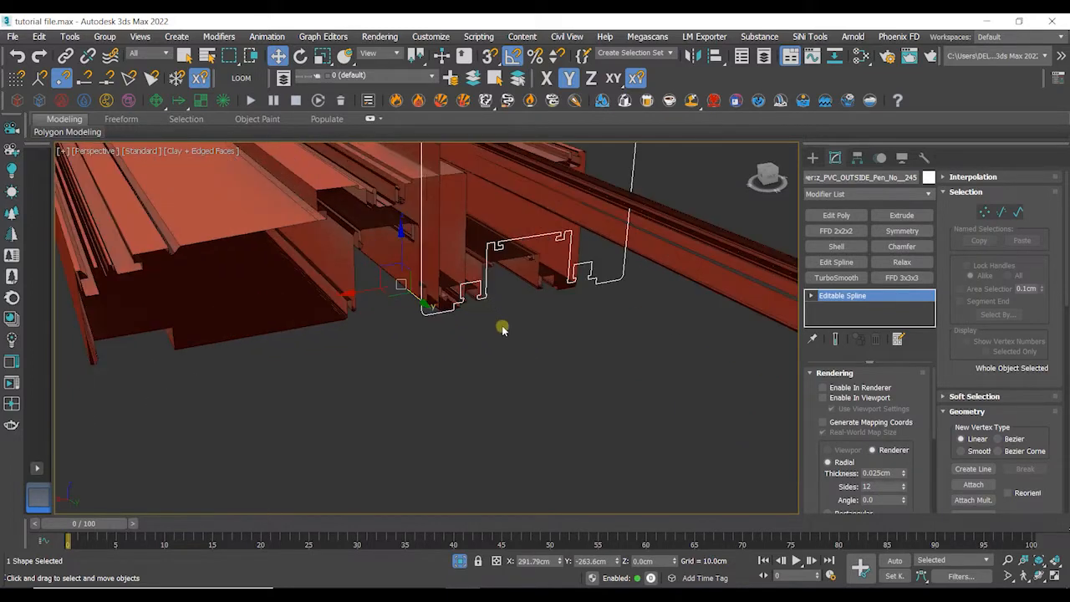
{"action": "middle_click_drag", "start_coordinate": [502, 327], "coordinate": [531, 432]}
{"action": "scroll", "coordinate": [531, 432], "scroll_direction": "down", "scroll_amount": 3}
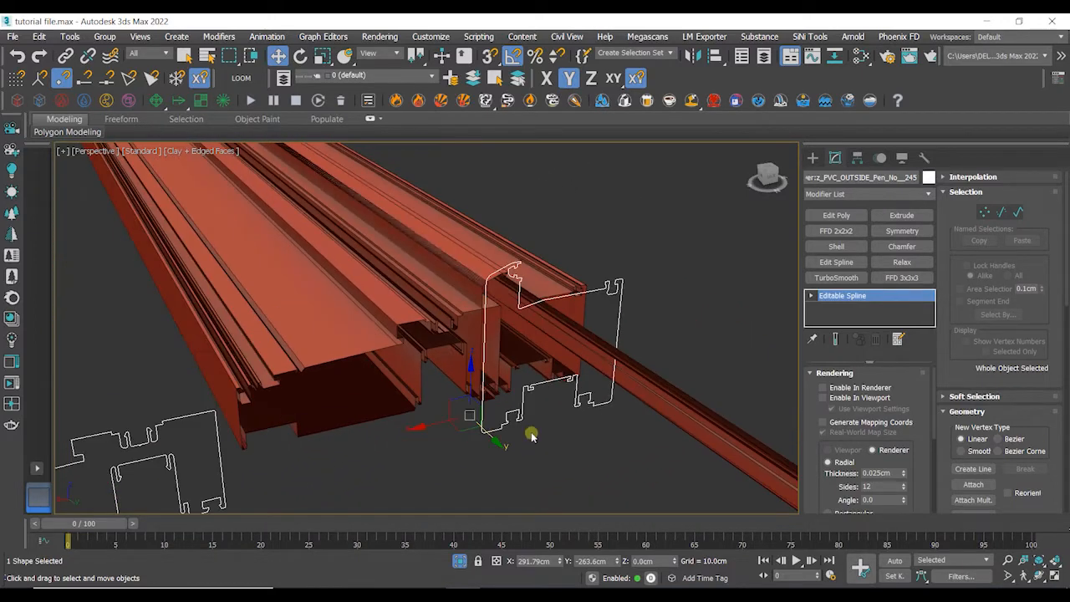
{"action": "left_click", "coordinate": [582, 422]}
- Delete the Edit Poly and Slice modifiers from both frame objects, leaving only Bevel Profile
{"action": "scroll", "coordinate": [549, 394], "scroll_direction": "down", "scroll_amount": 4}
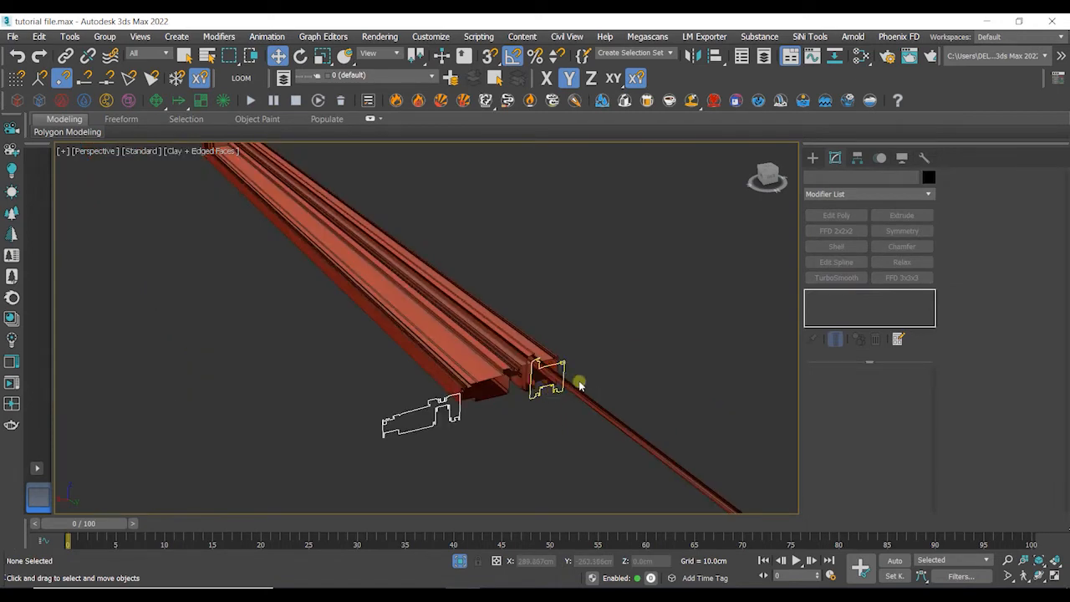
{"action": "left_click", "coordinate": [523, 343]}
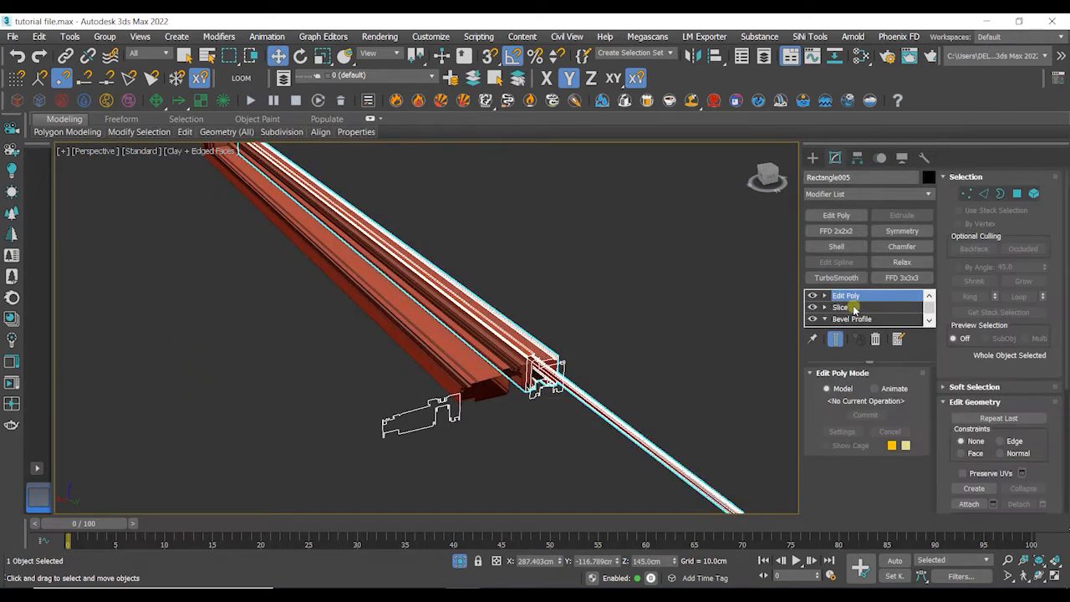
{"action": "left_click", "coordinate": [702, 320]}
{"action": "left_click", "coordinate": [497, 376]}
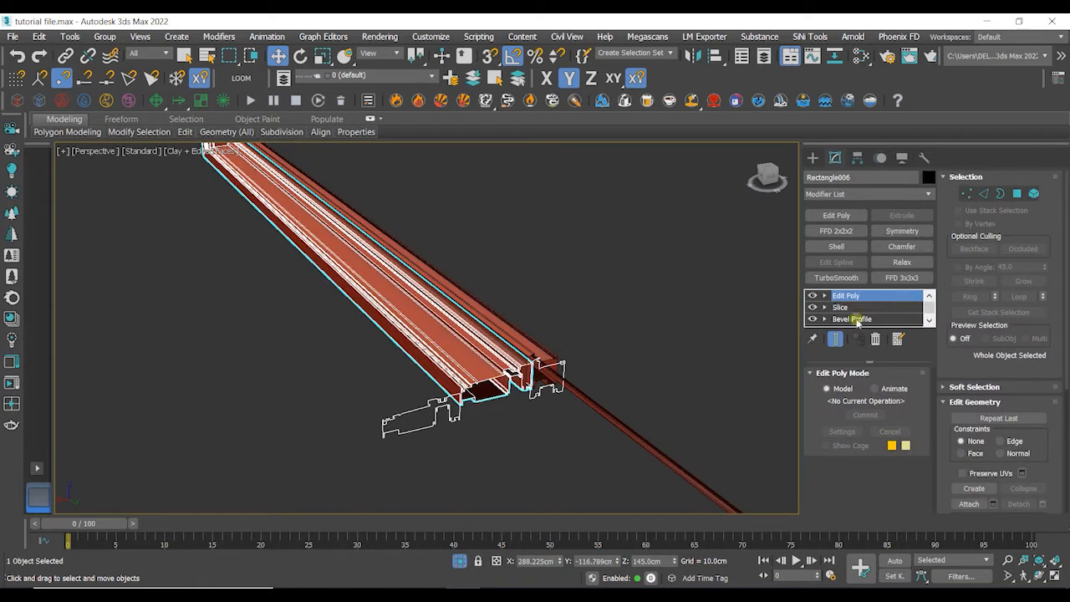
{"action": "left_click", "coordinate": [875, 339]}
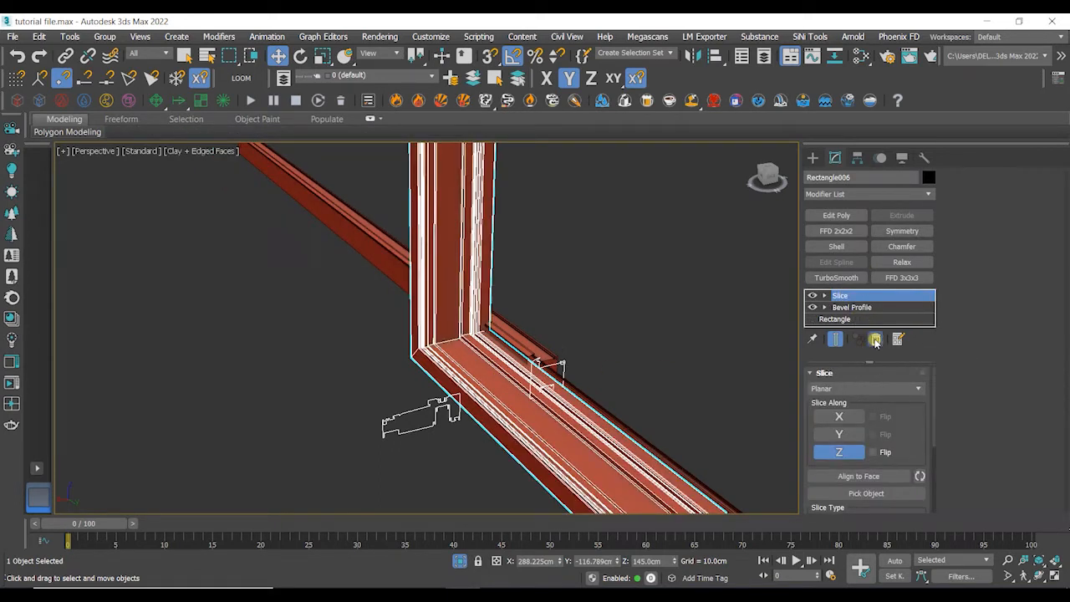
{"action": "left_click", "coordinate": [875, 339]}
{"action": "left_click", "coordinate": [547, 361]}
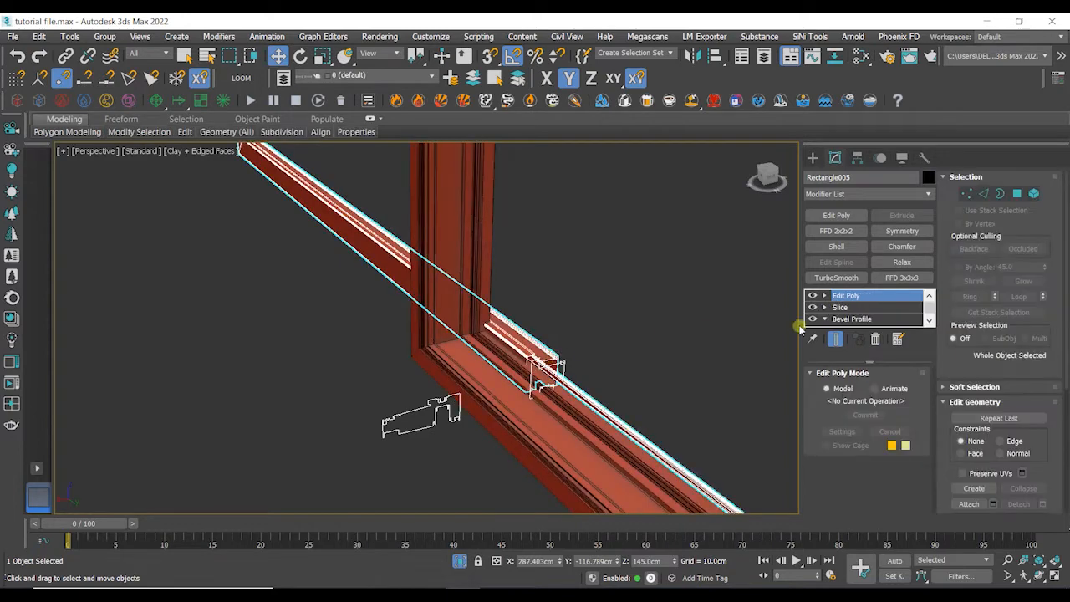
{"action": "left_click", "coordinate": [874, 340]}
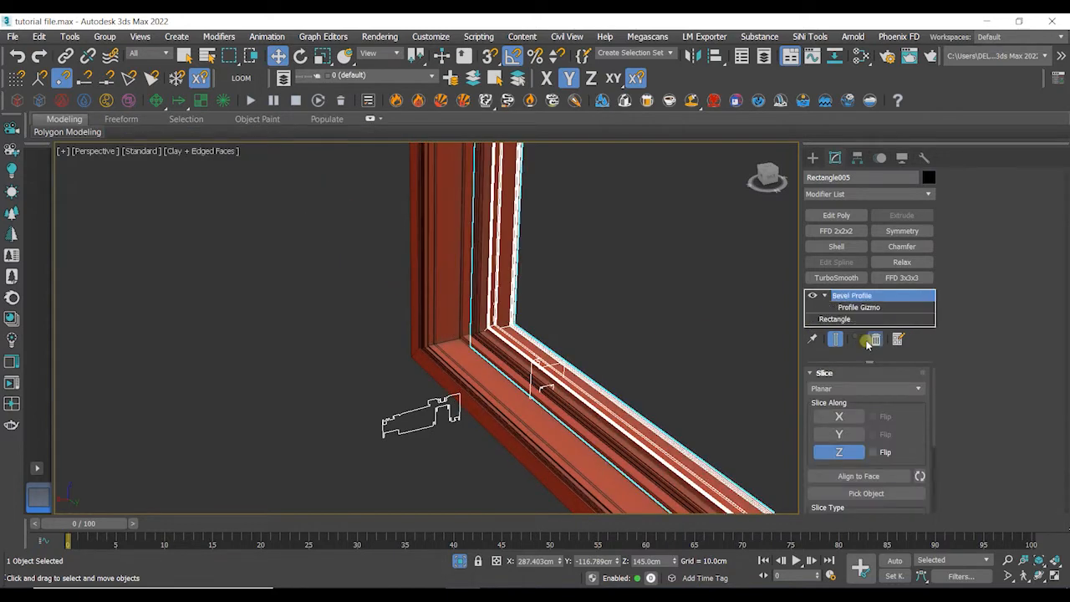
- Select both profile shapes and move them together away from the frame corner
{"action": "left_click", "coordinate": [690, 325]}
{"action": "scroll", "coordinate": [691, 328], "scroll_direction": "down", "scroll_amount": 3}
{"action": "middle_click_drag", "start_coordinate": [691, 330], "coordinate": [682, 337], "text": "alt"}
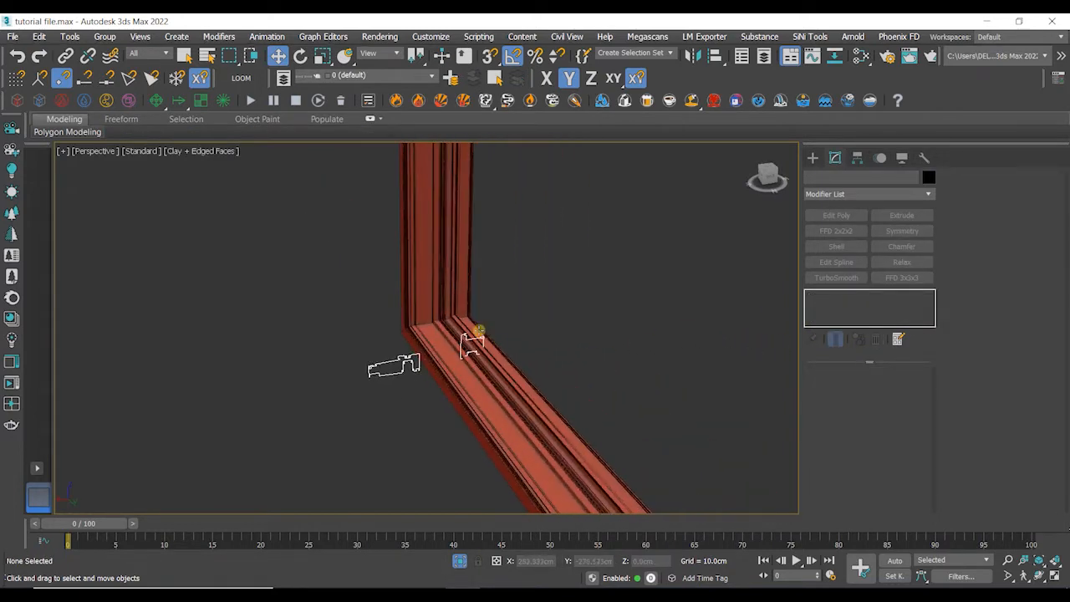
{"action": "left_click", "coordinate": [471, 341]}
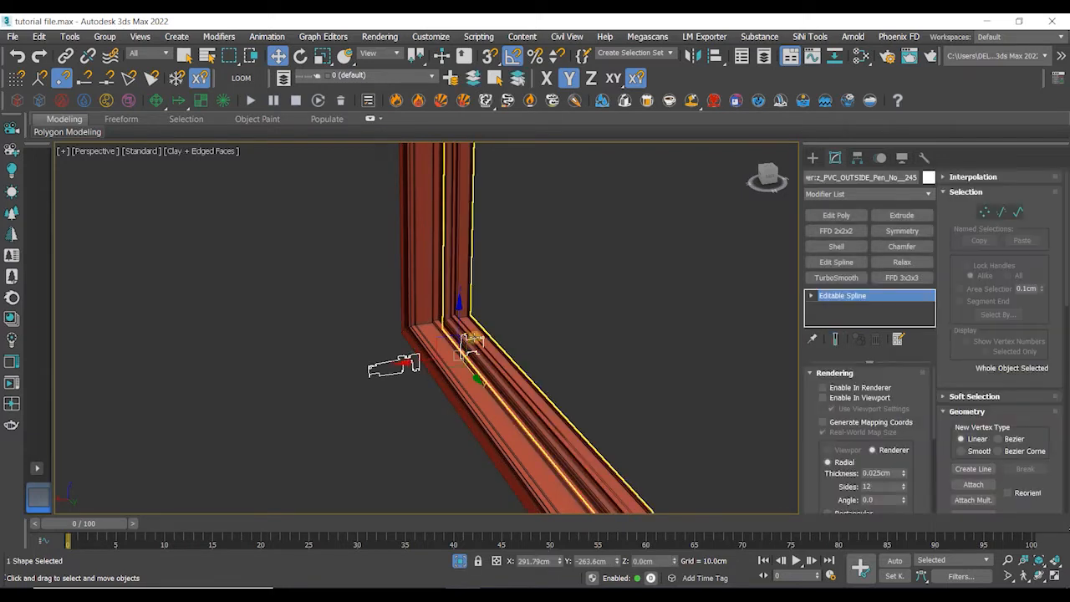
{"action": "left_click", "coordinate": [404, 368], "text": "ctrl"}
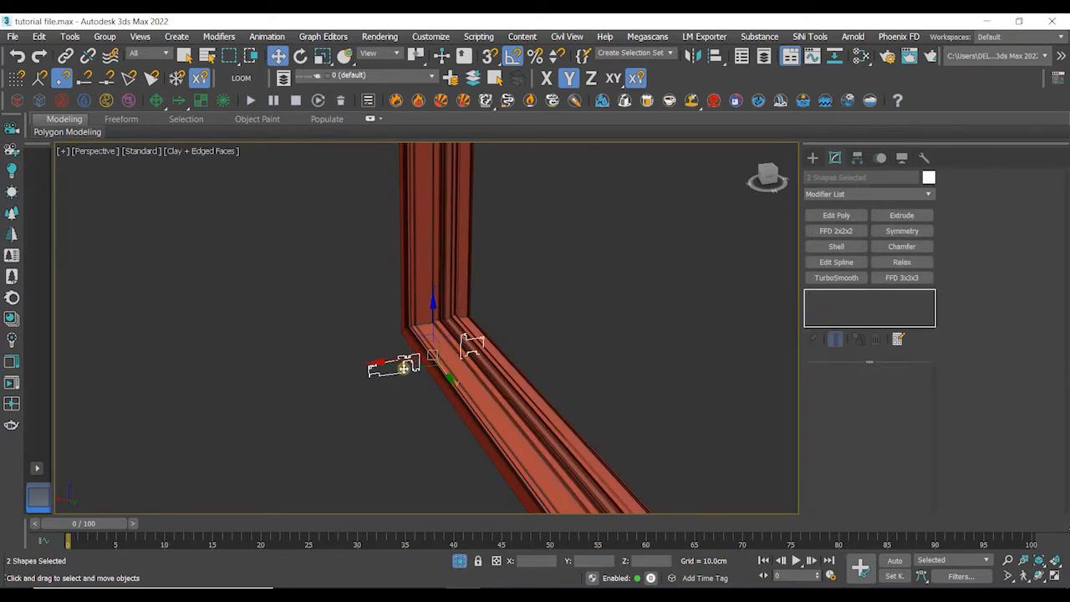
{"action": "left_click_drag", "start_coordinate": [385, 361], "coordinate": [149, 389]}
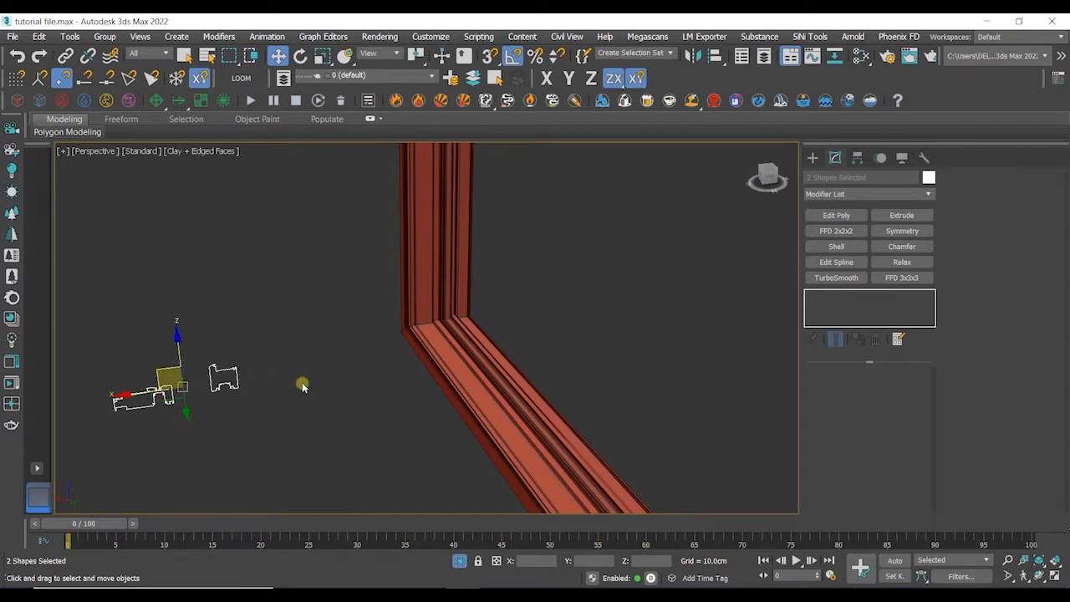
- Inspect the frame's corner and its Bevel Profile modifier
{"action": "left_click", "coordinate": [466, 345]}
{"action": "scroll", "coordinate": [621, 360], "scroll_direction": "down", "scroll_amount": 5}
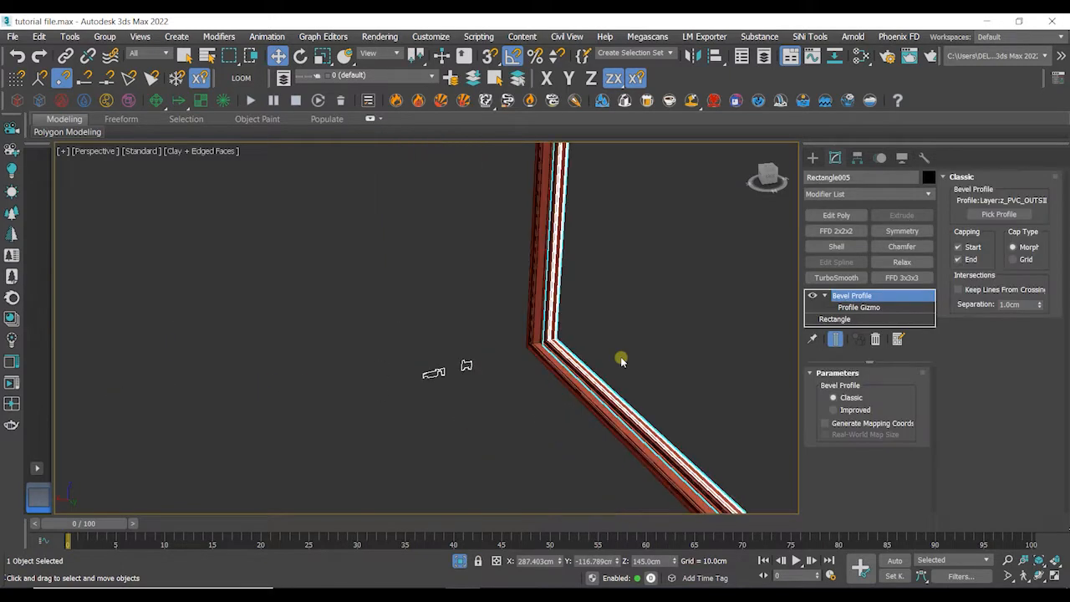
{"action": "left_click", "coordinate": [689, 351]}
{"action": "scroll", "coordinate": [544, 351], "scroll_direction": "up", "scroll_amount": 4}
{"action": "scroll", "coordinate": [694, 371], "scroll_direction": "down", "scroll_amount": 2}
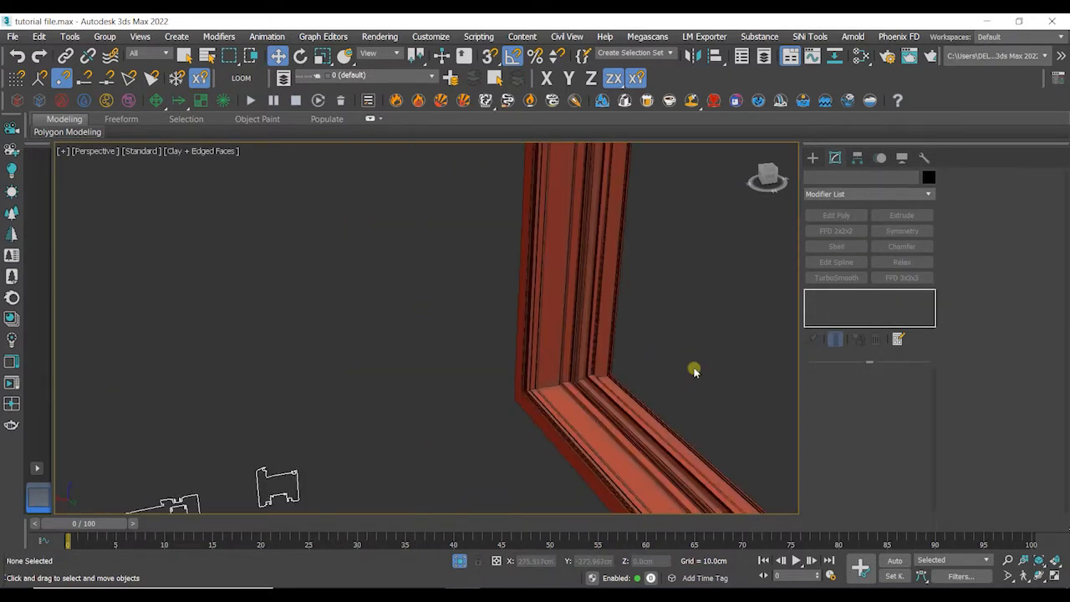
{"action": "middle_click_drag", "start_coordinate": [694, 371], "coordinate": [493, 304]}
{"action": "left_click", "coordinate": [488, 311]}
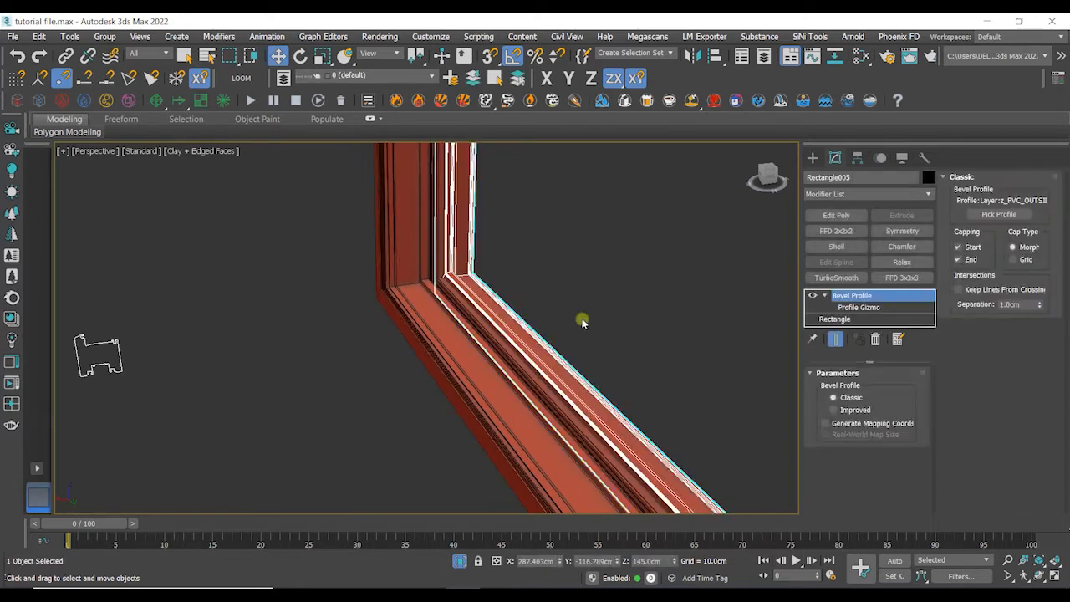
- Enter the Bevel Profile's Profile Gizmo level and move the gizmo to shift the profile relative to the frame path
{"action": "scroll", "coordinate": [626, 321], "scroll_direction": "down", "scroll_amount": 5}
{"action": "middle_click_drag", "start_coordinate": [702, 322], "coordinate": [608, 342]}
{"action": "left_click", "coordinate": [870, 309]}
{"action": "scroll", "coordinate": [641, 314], "scroll_direction": "down", "scroll_amount": 2}
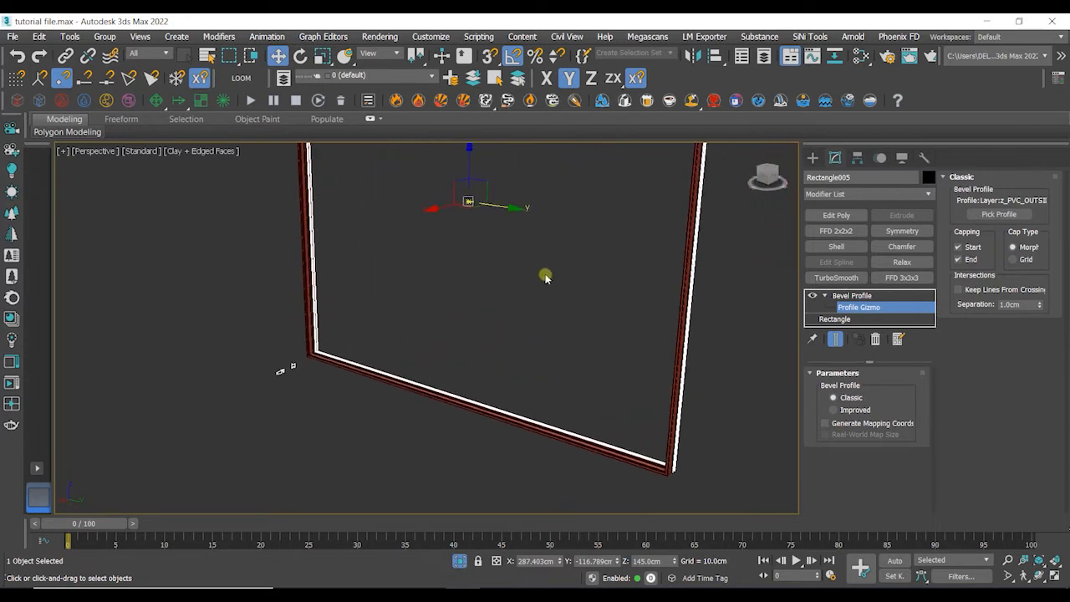
{"action": "left_click_drag", "start_coordinate": [509, 207], "coordinate": [503, 209]}
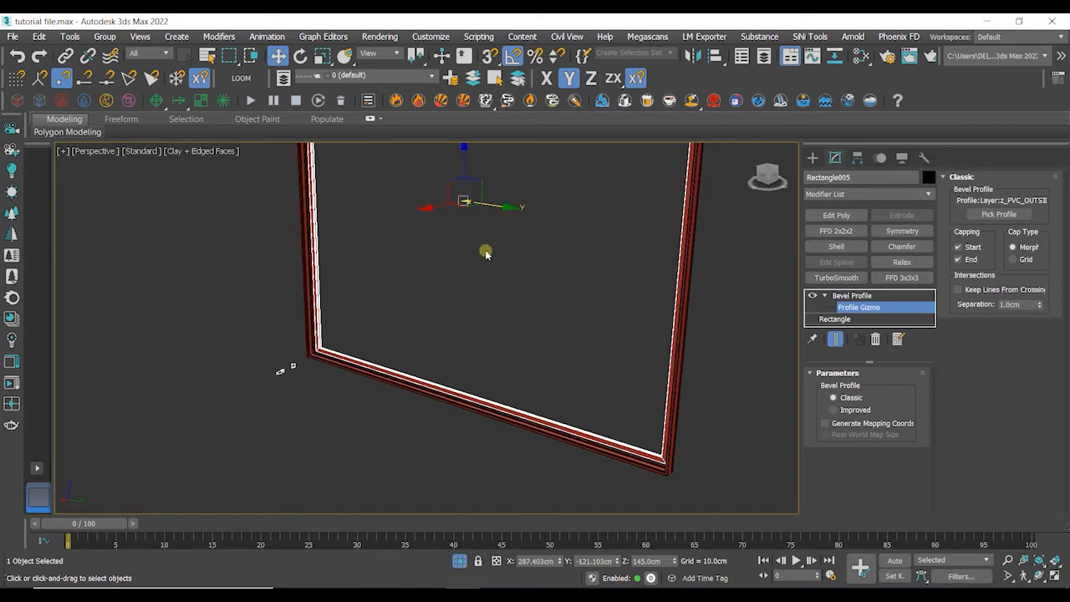
{"action": "scroll", "coordinate": [306, 347], "scroll_direction": "up", "scroll_amount": 6}
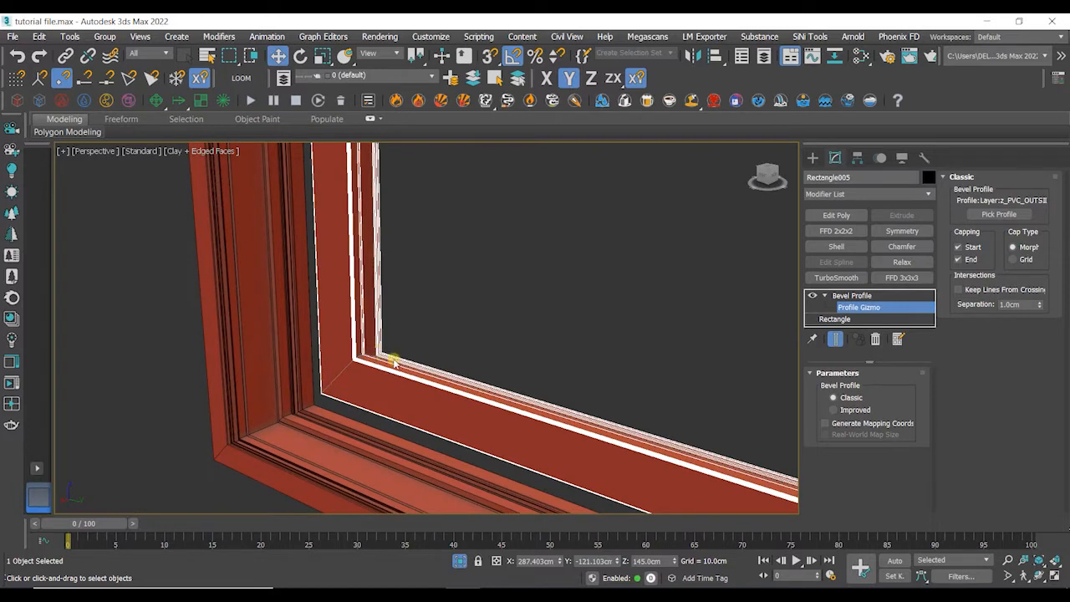
{"action": "middle_click_drag", "start_coordinate": [423, 354], "coordinate": [575, 176]}
{"action": "scroll", "coordinate": [521, 418], "scroll_direction": "down", "scroll_amount": 6}
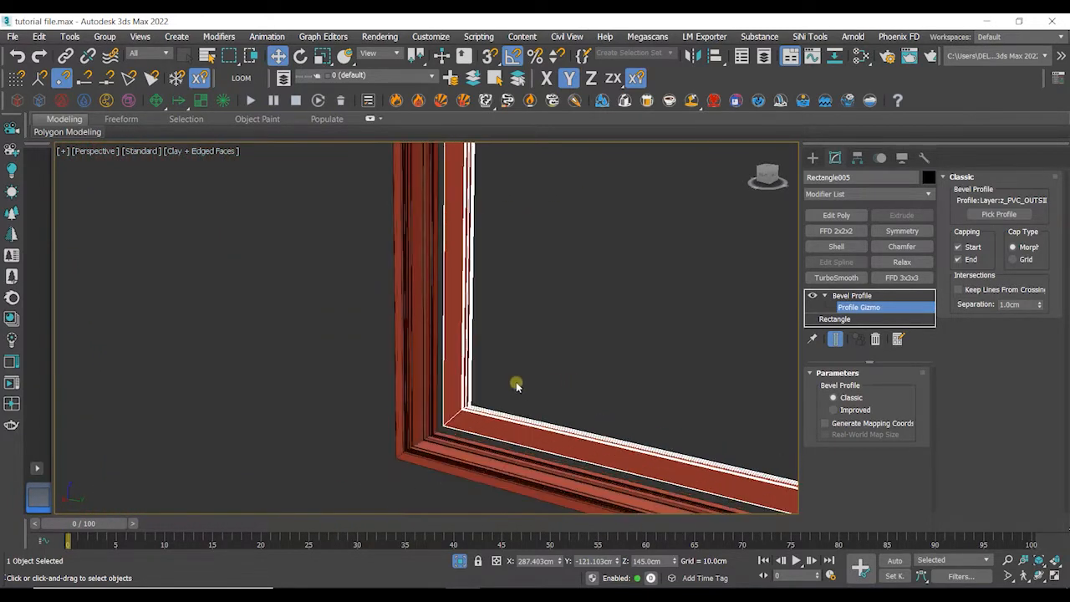
{"action": "middle_click_drag", "start_coordinate": [430, 401], "coordinate": [303, 481]}
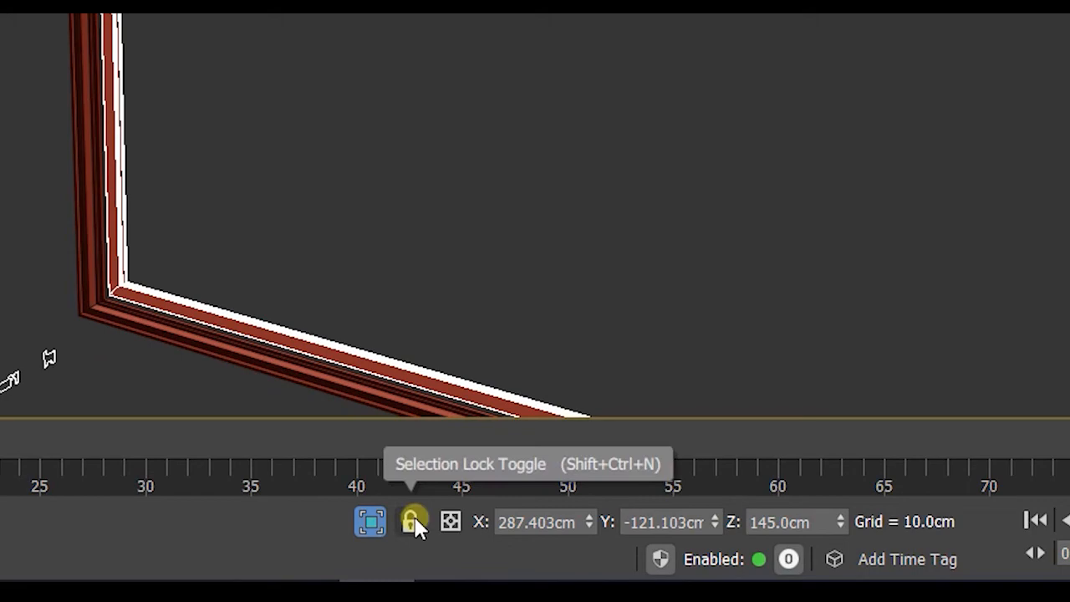
- Lock the selection and keep moving the profile gizmo to align the profile at the frame corner, then return to the Bevel Profile level
{"action": "left_click", "coordinate": [413, 523]}
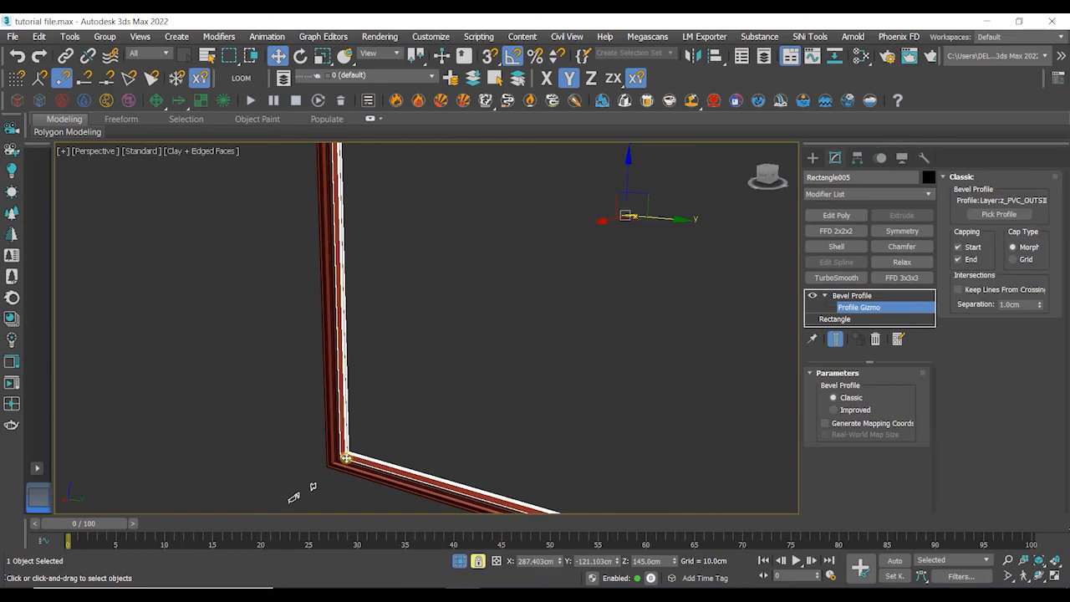
{"action": "scroll", "coordinate": [106, 255], "scroll_direction": "up", "scroll_amount": 5}
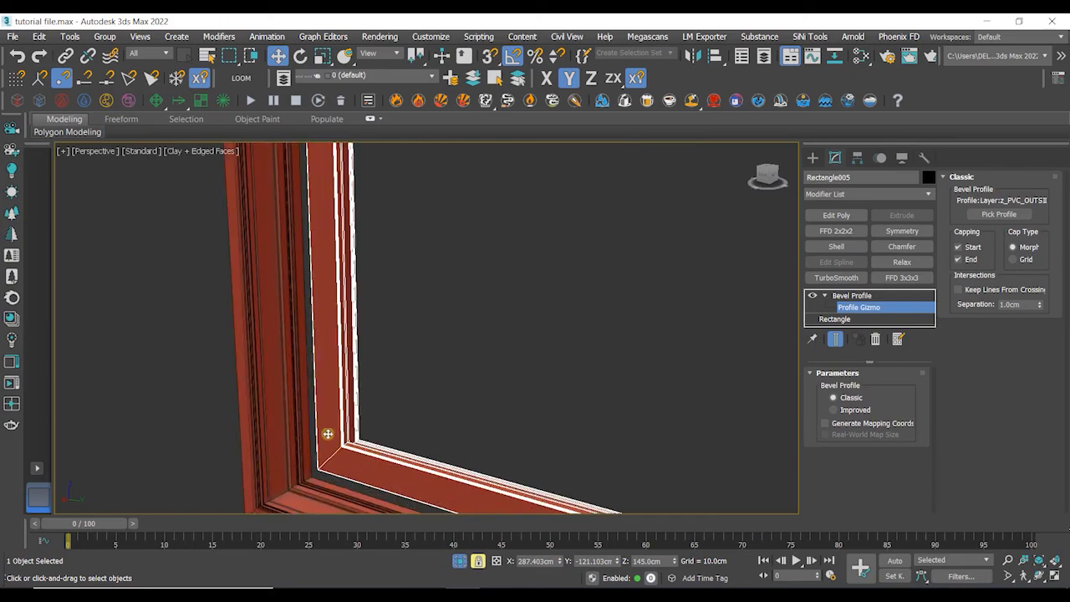
{"action": "middle_click_drag", "start_coordinate": [343, 439], "coordinate": [387, 369]}
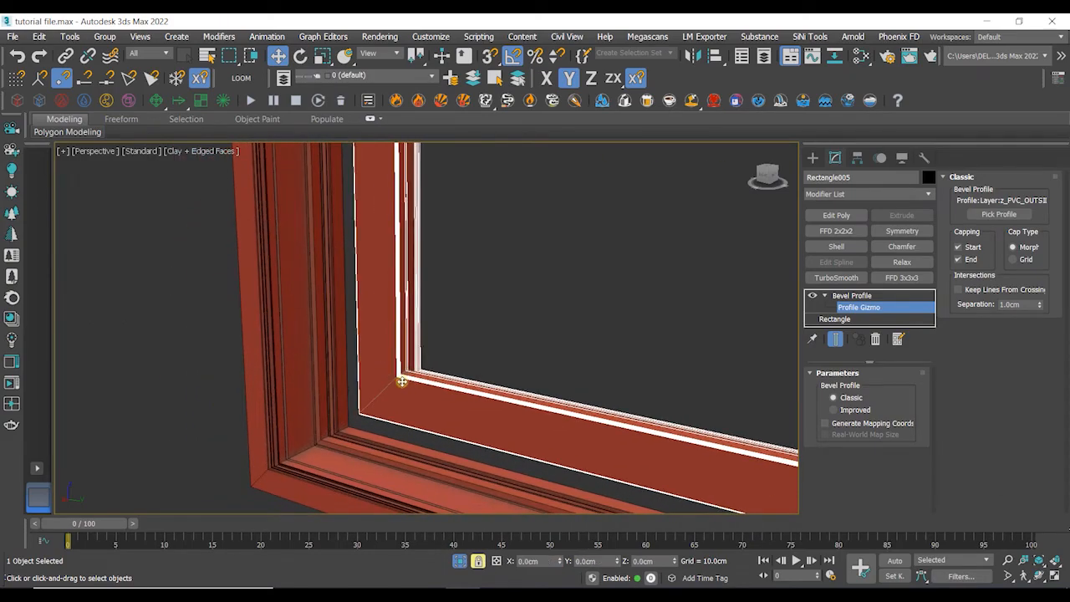
{"action": "middle_click_drag", "start_coordinate": [292, 357], "coordinate": [401, 355]}
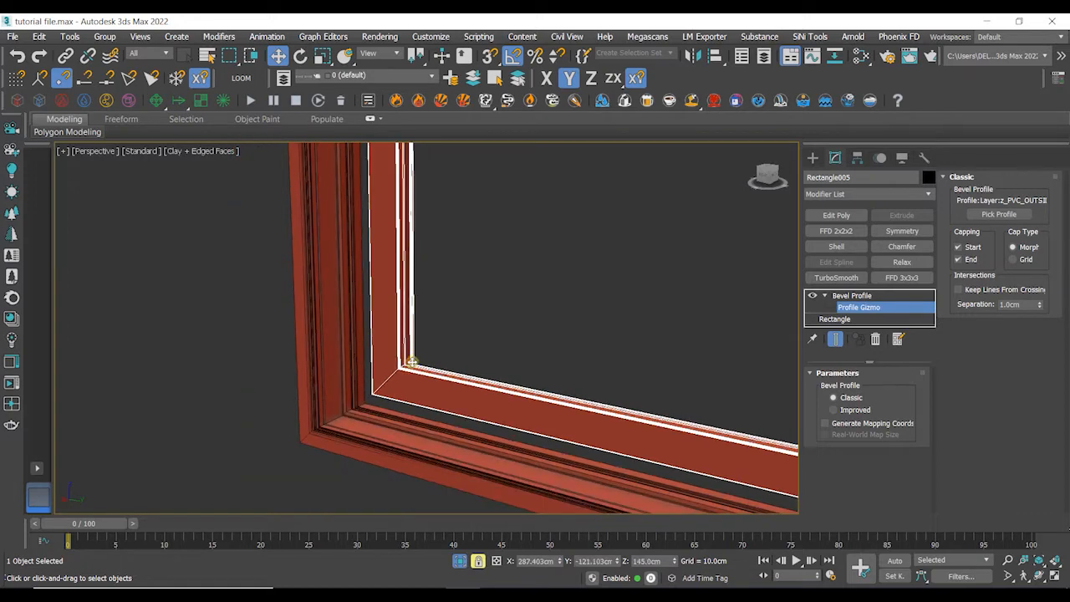
{"action": "scroll", "coordinate": [396, 363], "scroll_direction": "down", "scroll_amount": 4}
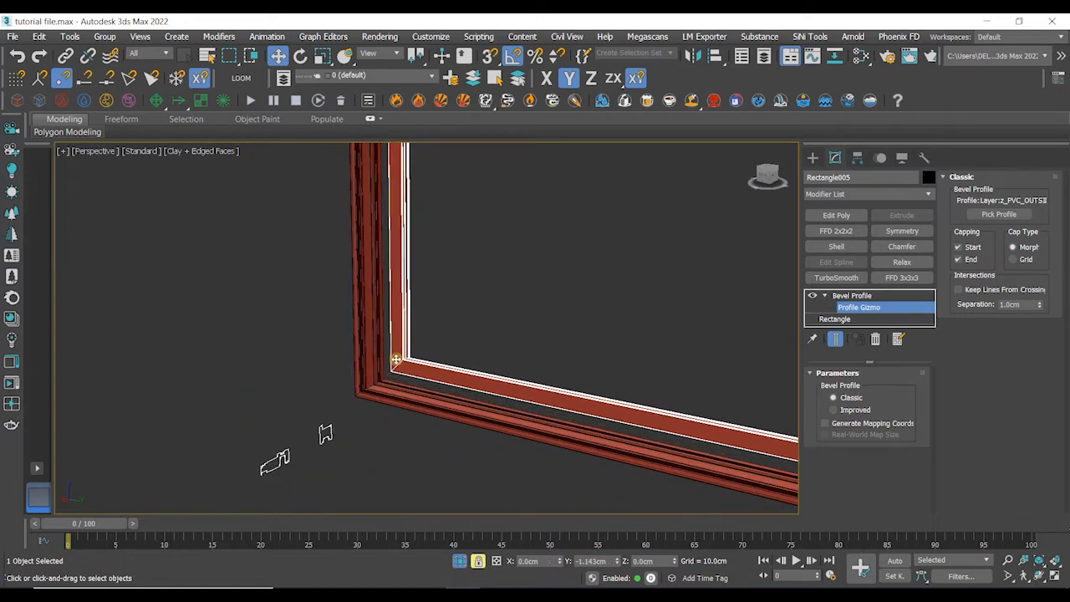
{"action": "mouse_move", "coordinate": [420, 366]}
{"action": "left_mouse_down"}
{"action": "mouse_move", "coordinate": [440, 365]}
{"action": "mouse_move", "coordinate": [425, 378]}
{"action": "mouse_move", "coordinate": [432, 386]}
{"action": "mouse_move", "coordinate": [409, 377]}
{"action": "left_mouse_up"}
{"action": "scroll", "coordinate": [388, 376], "scroll_direction": "up", "scroll_amount": 2}
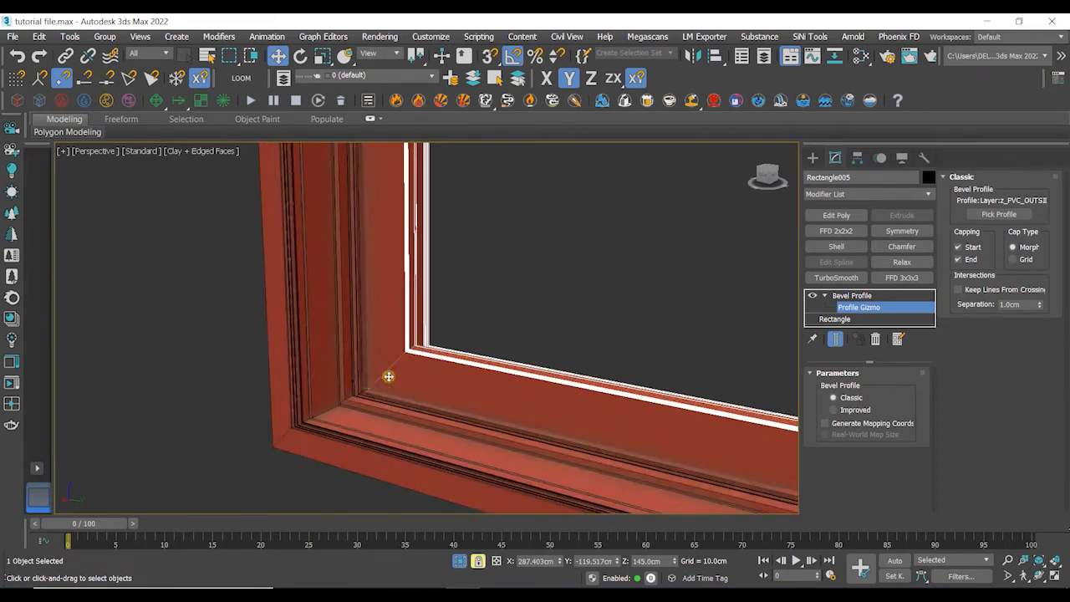
{"action": "scroll", "coordinate": [432, 344], "scroll_direction": "up", "scroll_amount": 4}
{"action": "middle_click_drag", "start_coordinate": [337, 326], "coordinate": [659, 282]}
{"action": "scroll", "coordinate": [659, 283], "scroll_direction": "down", "scroll_amount": 4}
{"action": "scroll", "coordinate": [661, 303], "scroll_direction": "down", "scroll_amount": 1}
{"action": "middle_click_drag", "start_coordinate": [669, 384], "coordinate": [659, 311]}
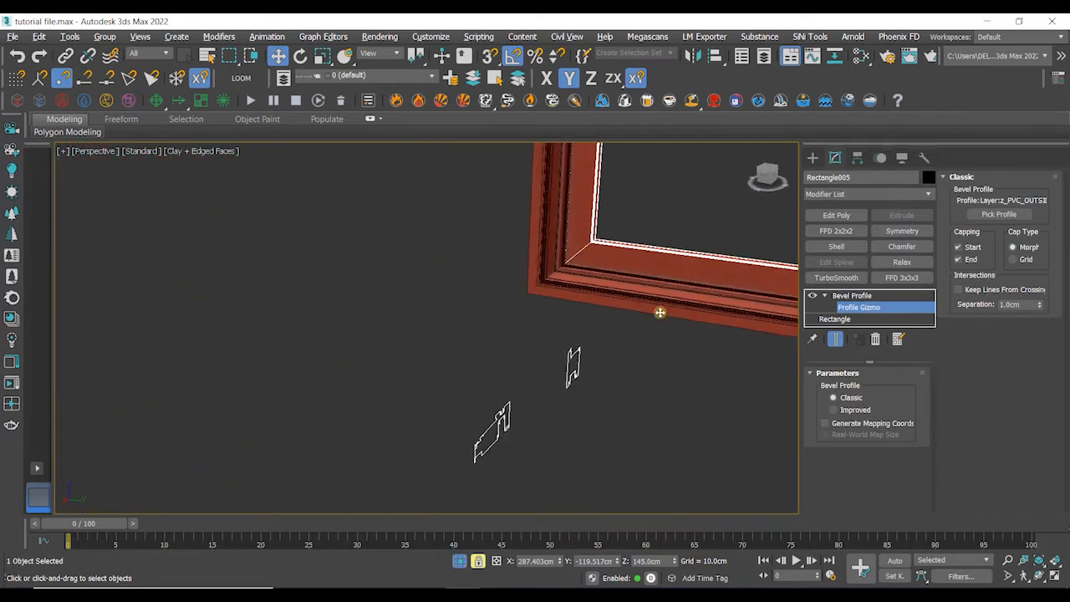
{"action": "middle_click_drag", "start_coordinate": [606, 435], "coordinate": [330, 442]}
{"action": "scroll", "coordinate": [328, 333], "scroll_direction": "up", "scroll_amount": 4}
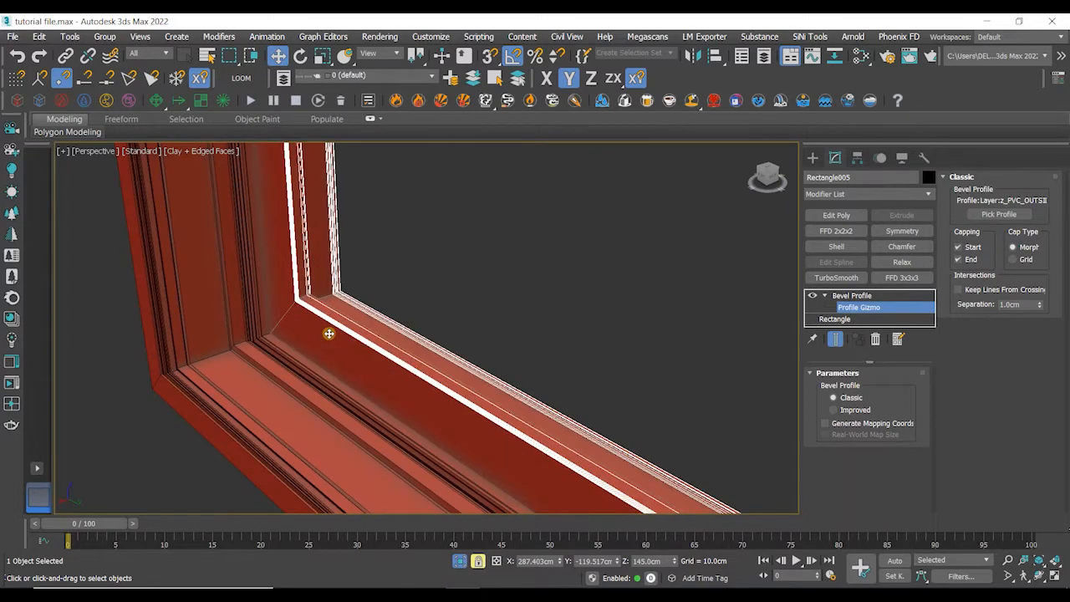
{"action": "scroll", "coordinate": [329, 334], "scroll_direction": "down", "scroll_amount": 3}
{"action": "scroll", "coordinate": [577, 334], "scroll_direction": "down", "scroll_amount": 3}
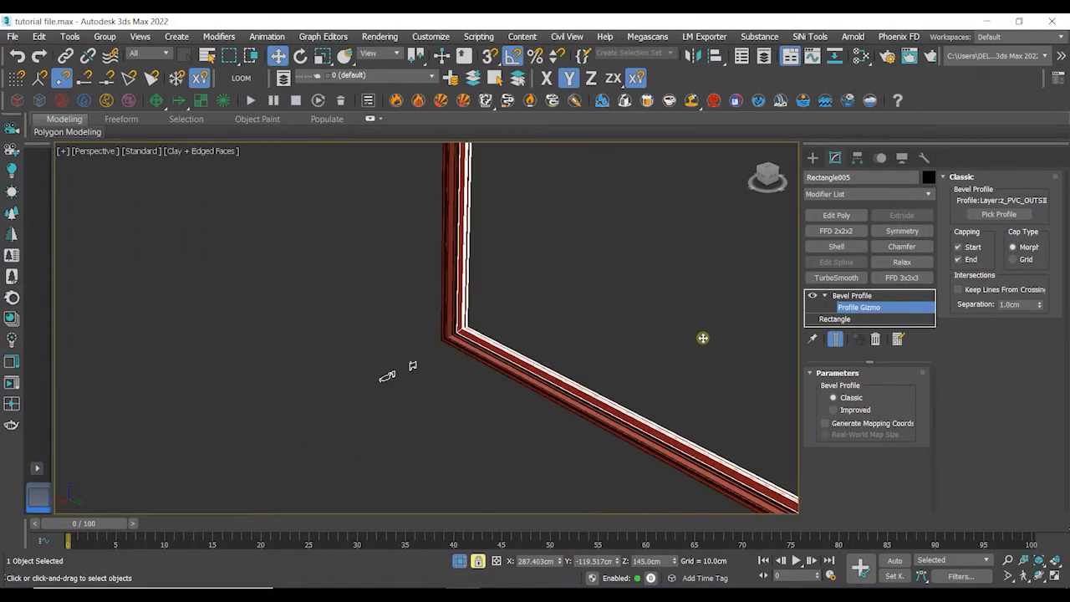
{"action": "left_click", "coordinate": [844, 297]}
{"action": "middle_click_drag", "start_coordinate": [516, 297], "coordinate": [480, 355]}
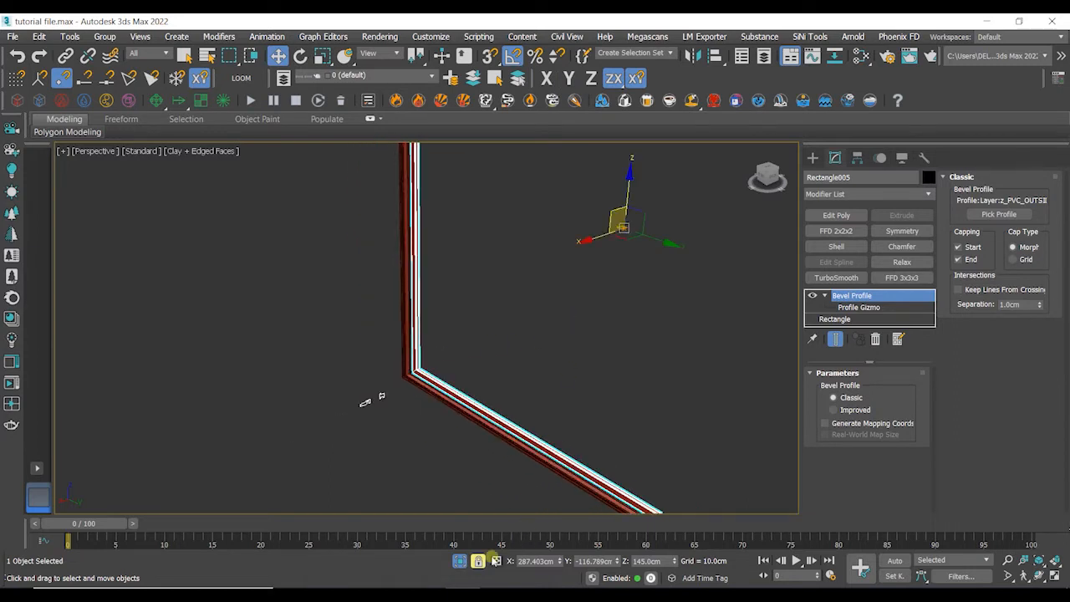
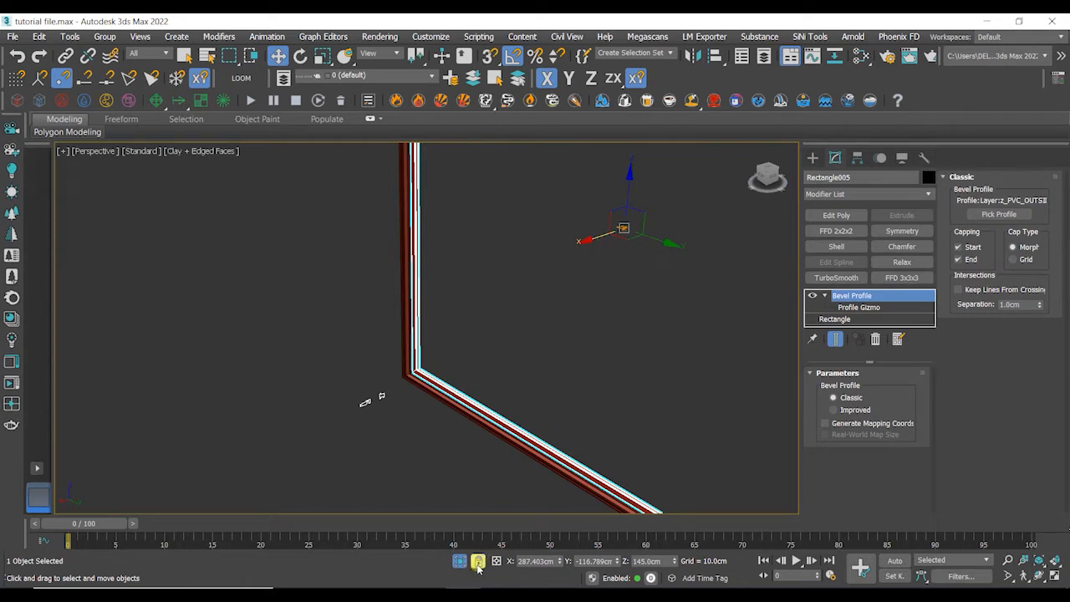
- Inspect the outer frame's corner closely to check how the profile meets the path
{"action": "scroll", "coordinate": [411, 368], "scroll_direction": "up", "scroll_amount": 8}
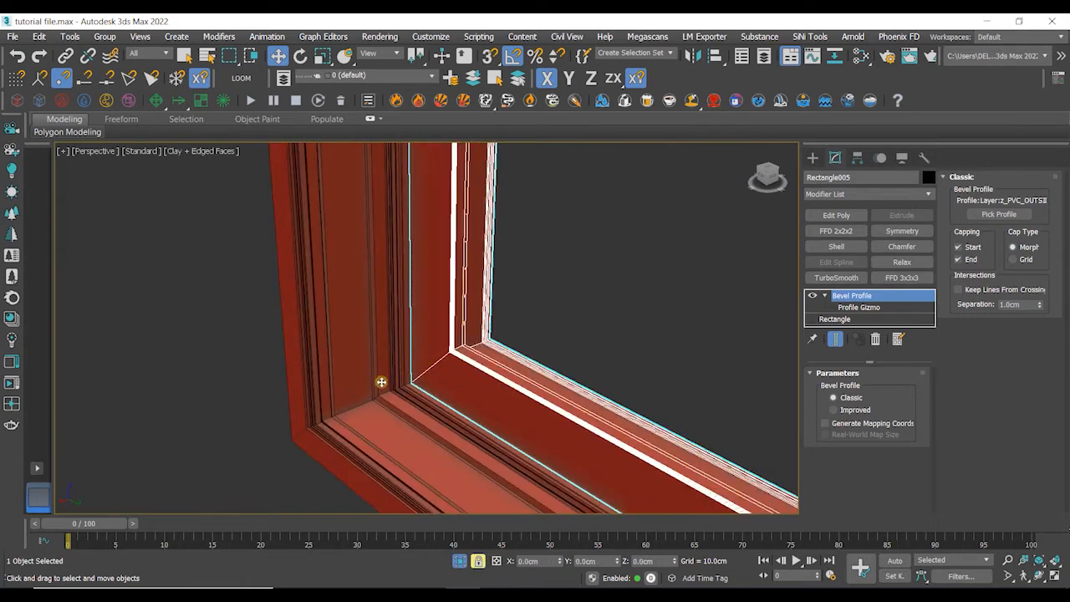
{"action": "scroll", "coordinate": [447, 358], "scroll_direction": "down", "scroll_amount": 3}
{"action": "scroll", "coordinate": [434, 368], "scroll_direction": "down", "scroll_amount": 2}
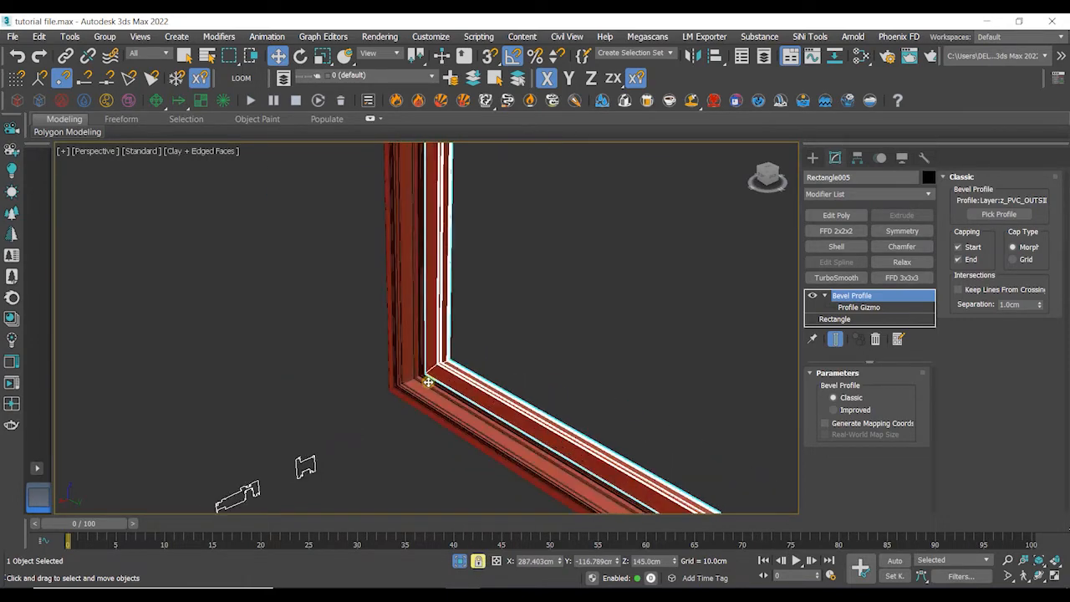
{"action": "scroll", "coordinate": [440, 376], "scroll_direction": "down", "scroll_amount": 2}
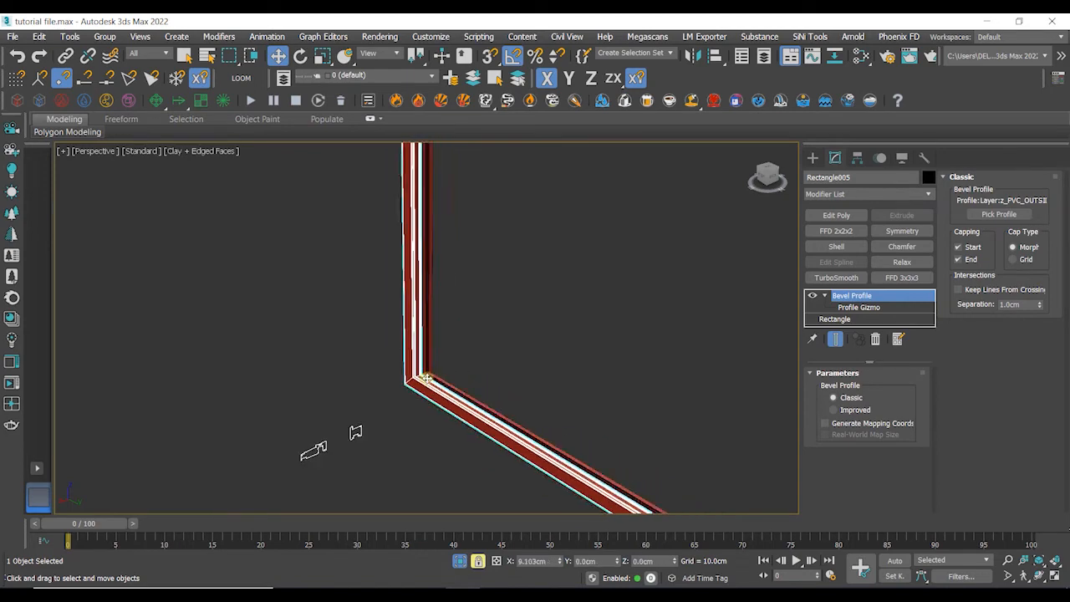
{"action": "scroll", "coordinate": [435, 377], "scroll_direction": "up", "scroll_amount": 4}
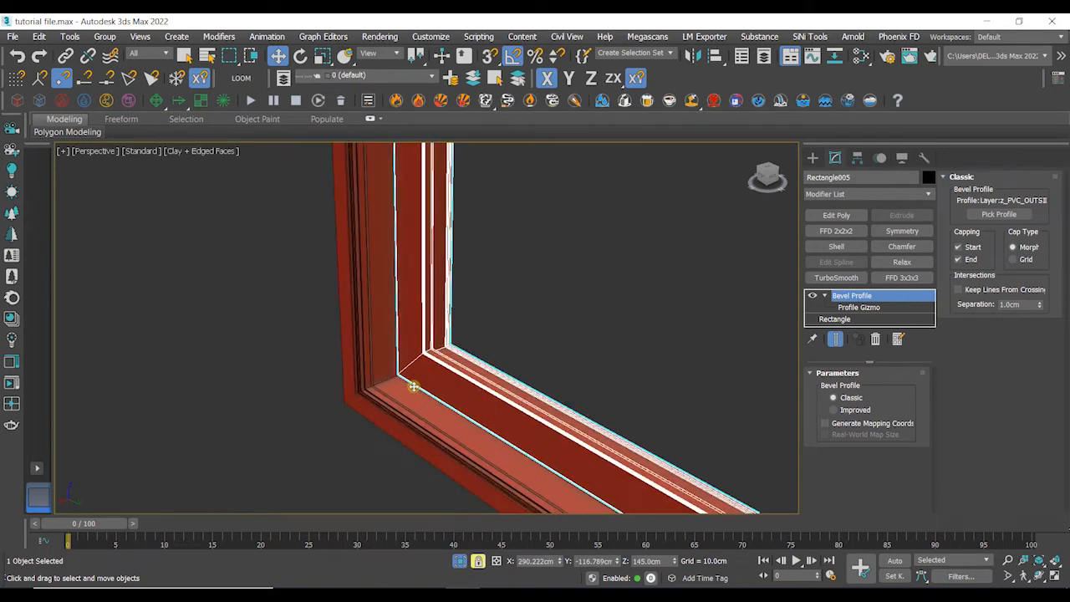
{"action": "scroll", "coordinate": [444, 373], "scroll_direction": "down", "scroll_amount": 2}
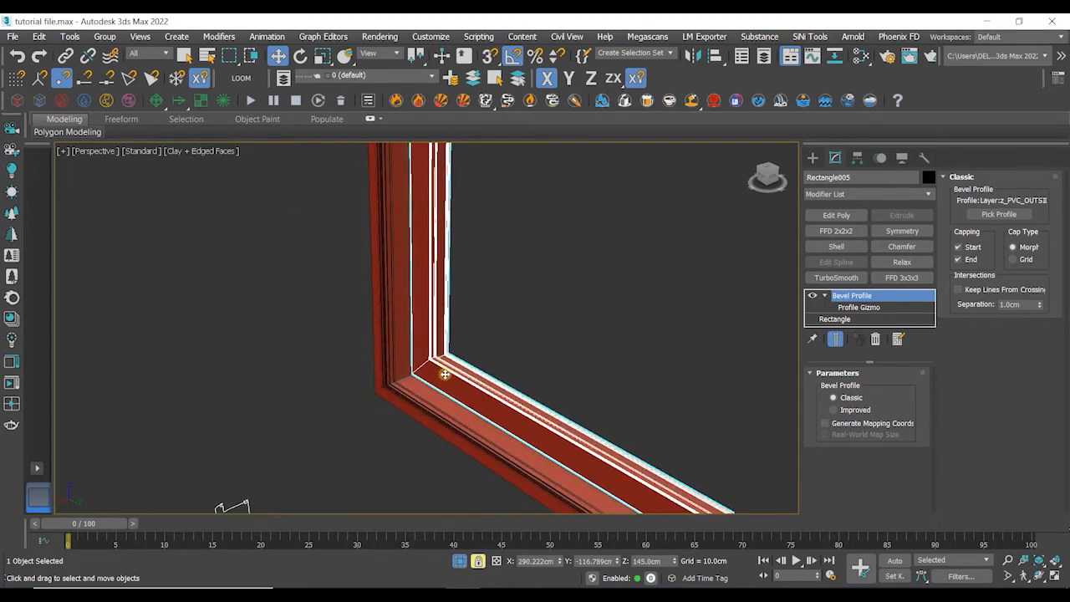
{"action": "scroll", "coordinate": [449, 373], "scroll_direction": "down", "scroll_amount": 2}
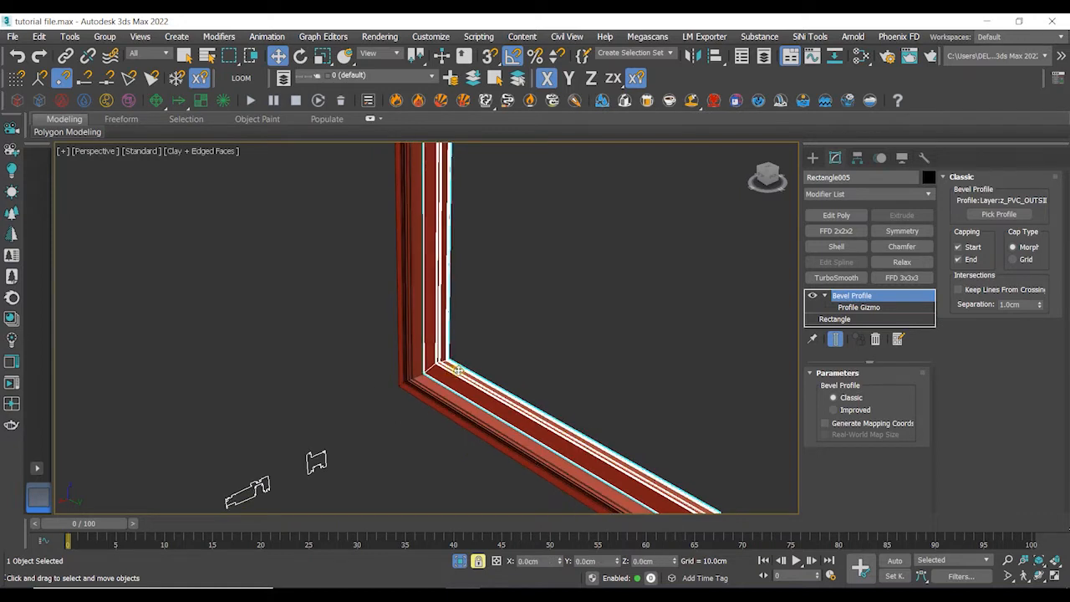
{"action": "scroll", "coordinate": [459, 368], "scroll_direction": "down", "scroll_amount": 2}
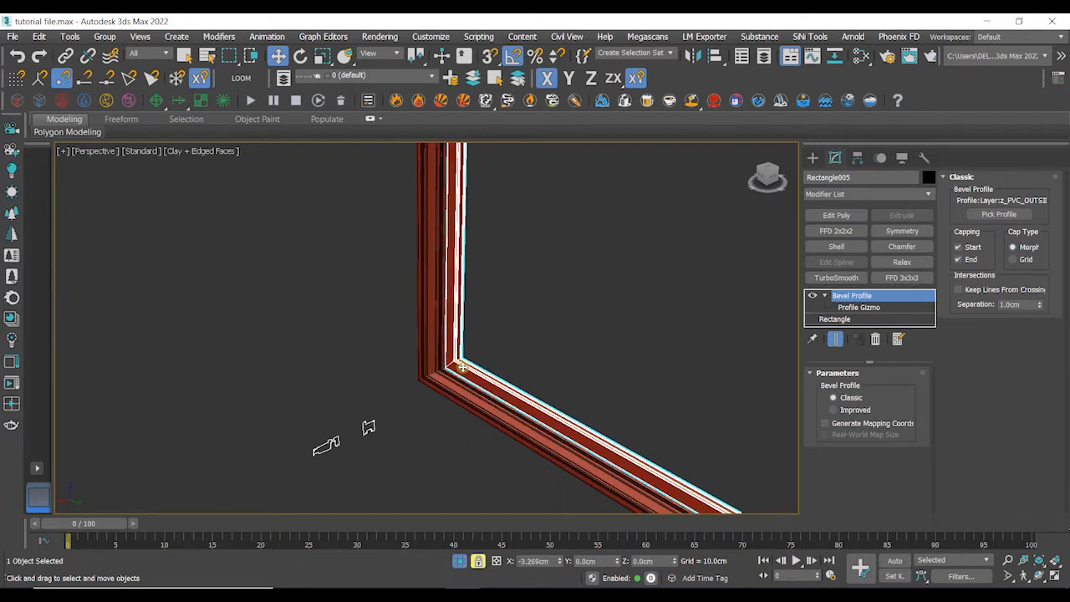
{"action": "left_click_drag", "start_coordinate": [458, 368], "coordinate": [458, 371]}
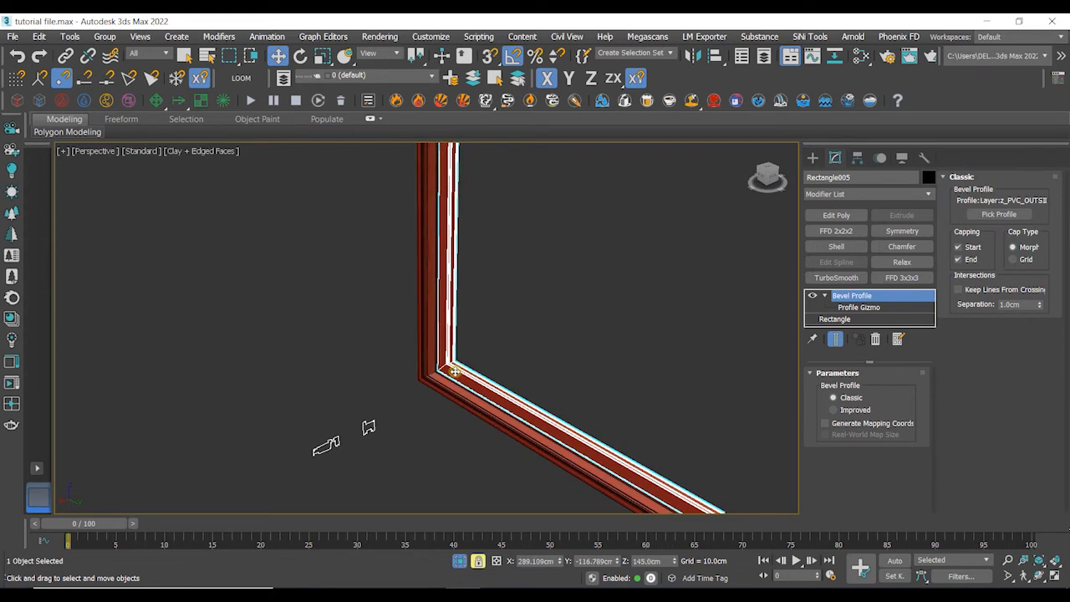
{"action": "scroll", "coordinate": [454, 371], "scroll_direction": "up", "scroll_amount": 4}
{"action": "scroll", "coordinate": [454, 376], "scroll_direction": "down", "scroll_amount": 1}
{"action": "scroll", "coordinate": [632, 418], "scroll_direction": "down", "scroll_amount": 3}
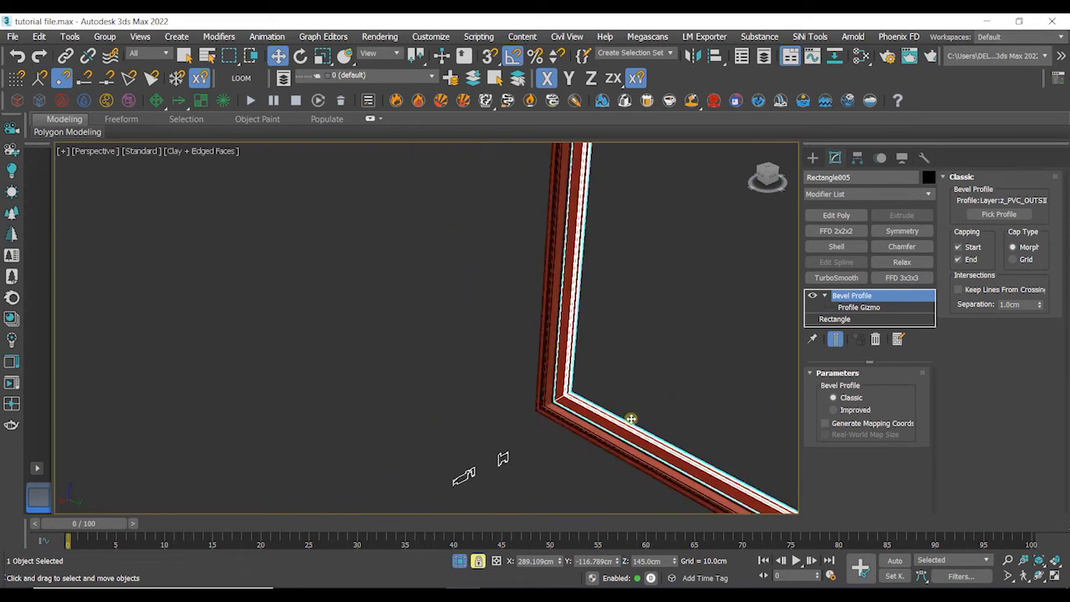
{"action": "middle_click_drag", "start_coordinate": [698, 393], "coordinate": [497, 365]}
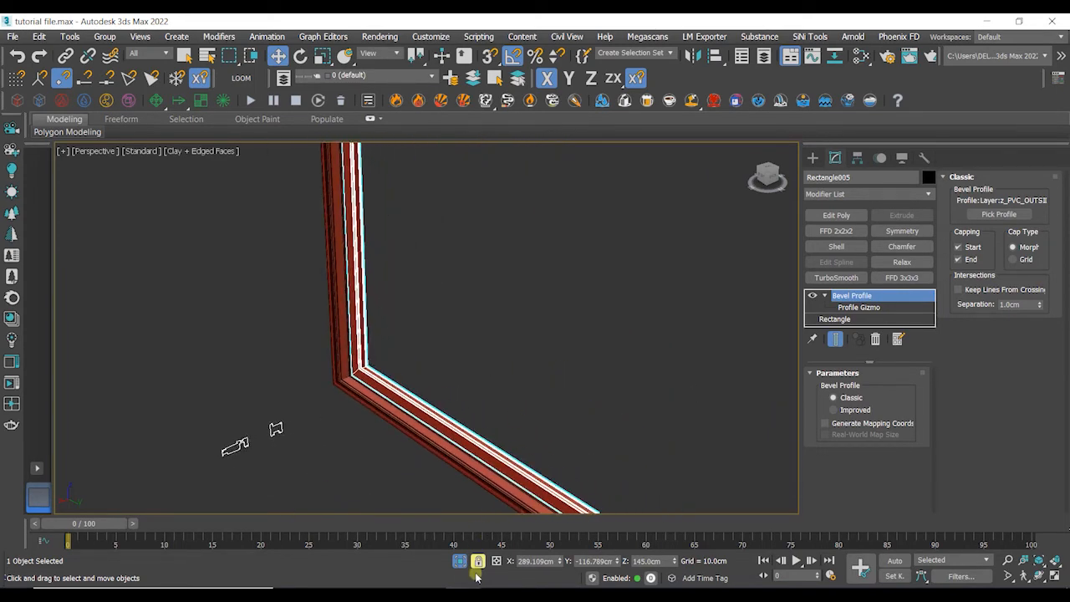
- Hide the outer PVC frame so the inner frame behind it is exposed
{"action": "left_click", "coordinate": [540, 422]}
{"action": "scroll", "coordinate": [541, 422], "scroll_direction": "down", "scroll_amount": 4}
{"action": "middle_click_drag", "start_coordinate": [625, 396], "coordinate": [616, 358], "text": "alt"}
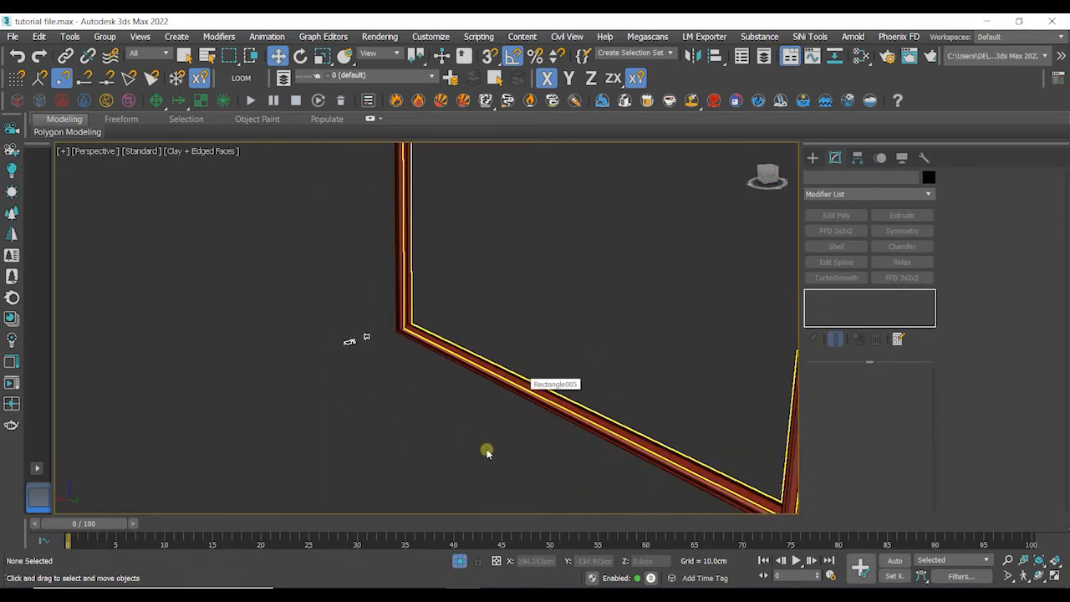
{"action": "left_click", "coordinate": [460, 561]}
{"action": "scroll", "coordinate": [353, 392], "scroll_direction": "up", "scroll_amount": 2}
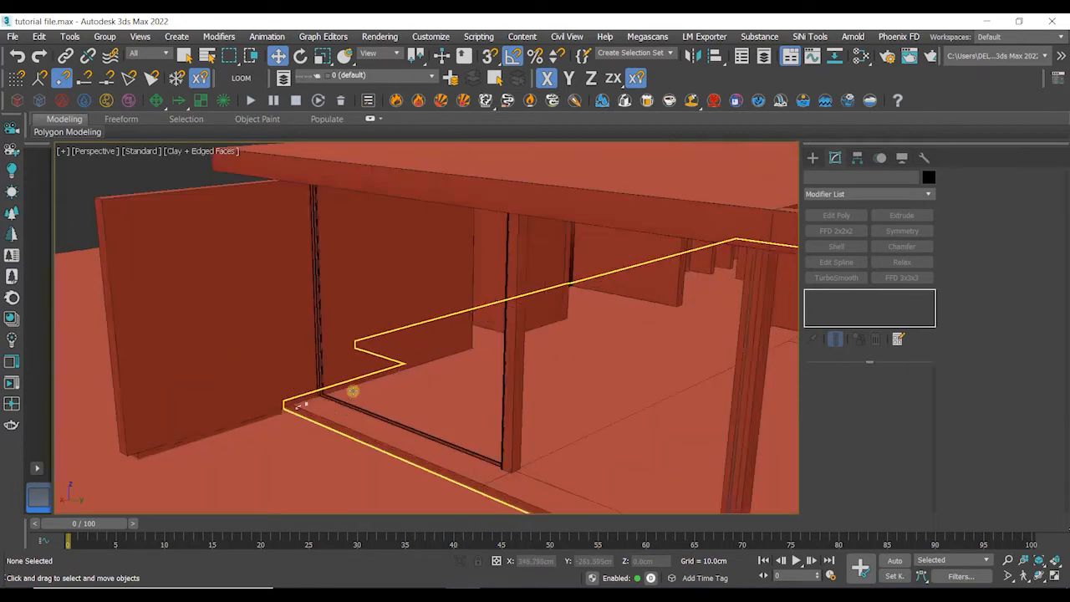
{"action": "scroll", "coordinate": [353, 391], "scroll_direction": "up", "scroll_amount": 6}
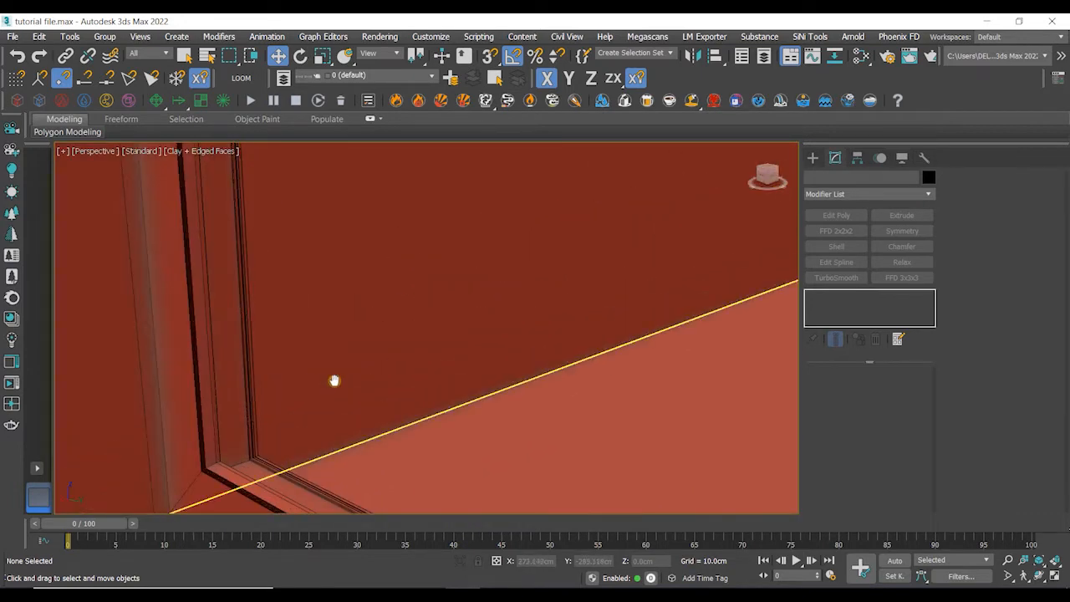
{"action": "middle_click_drag", "start_coordinate": [335, 380], "coordinate": [499, 289]}
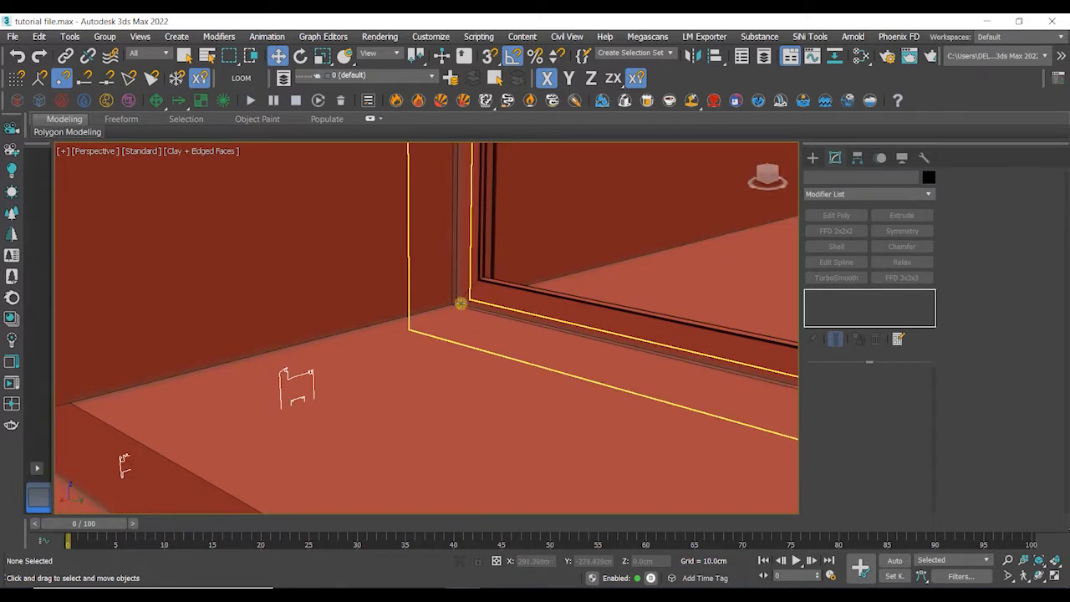
{"action": "left_click", "coordinate": [679, 358]}
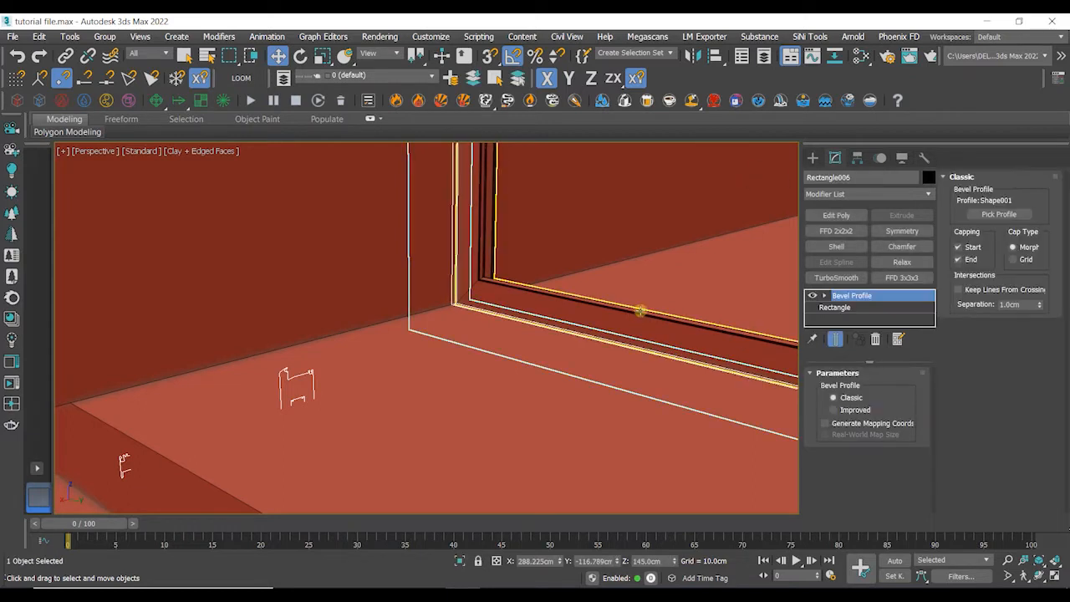
{"action": "scroll", "coordinate": [671, 312], "scroll_direction": "down", "scroll_amount": 2}
{"action": "middle_click_drag", "start_coordinate": [693, 281], "coordinate": [596, 308]}
{"action": "right_click", "coordinate": [538, 348]}
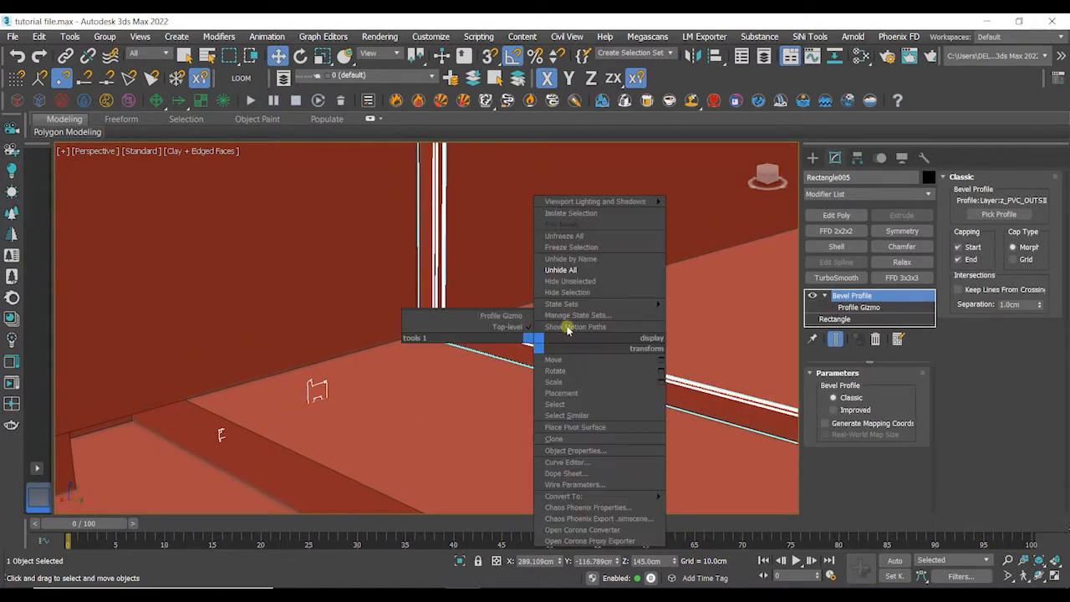
{"action": "left_click", "coordinate": [573, 292]}
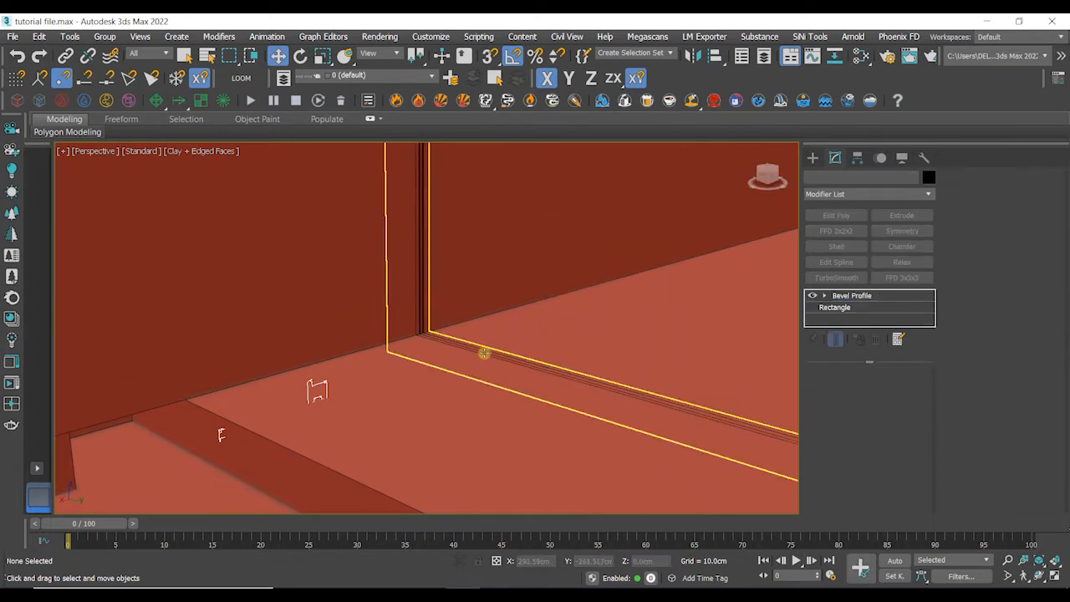
- Select the inner frame, enter its Bevel Profile gizmo level and move the profile gizmo toward the corner
{"action": "left_click", "coordinate": [485, 352]}
{"action": "scroll", "coordinate": [485, 352], "scroll_direction": "down", "scroll_amount": 4}
{"action": "middle_click_drag", "start_coordinate": [546, 344], "coordinate": [389, 346]}
{"action": "left_click", "coordinate": [825, 296]}
{"action": "left_click", "coordinate": [855, 308]}
{"action": "scroll", "coordinate": [514, 303], "scroll_direction": "down", "scroll_amount": 4}
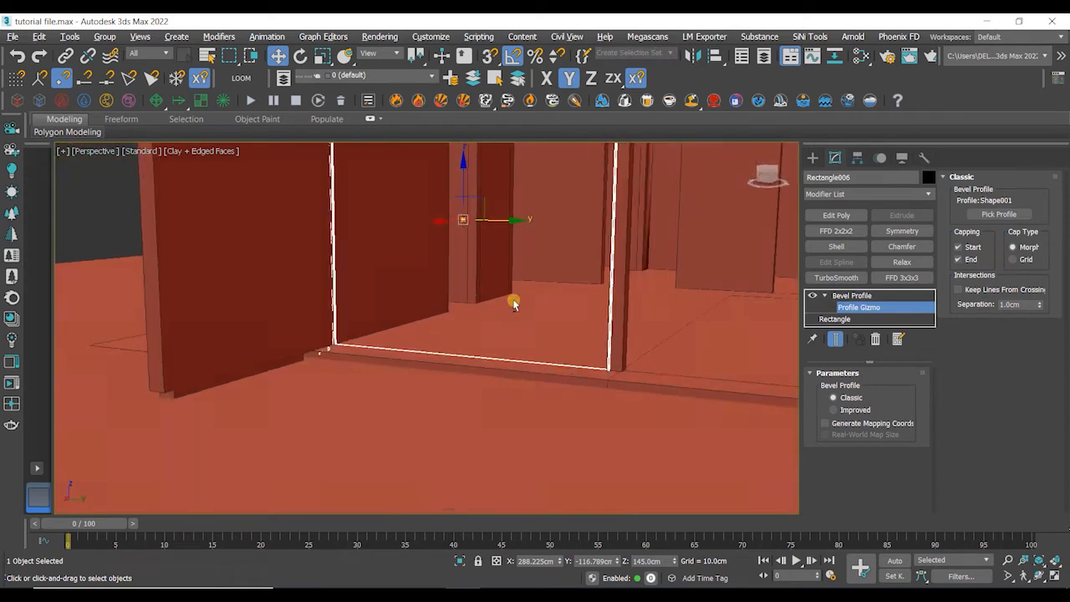
{"action": "middle_click_drag", "start_coordinate": [514, 303], "coordinate": [504, 309], "text": "alt"}
{"action": "scroll", "coordinate": [490, 231], "scroll_direction": "up", "scroll_amount": 4}
{"action": "scroll", "coordinate": [490, 232], "scroll_direction": "down", "scroll_amount": 2}
{"action": "left_click_drag", "start_coordinate": [484, 212], "coordinate": [479, 217]}
{"action": "scroll", "coordinate": [216, 415], "scroll_direction": "up", "scroll_amount": 5}
{"action": "middle_click_drag", "start_coordinate": [282, 500], "coordinate": [285, 416]}
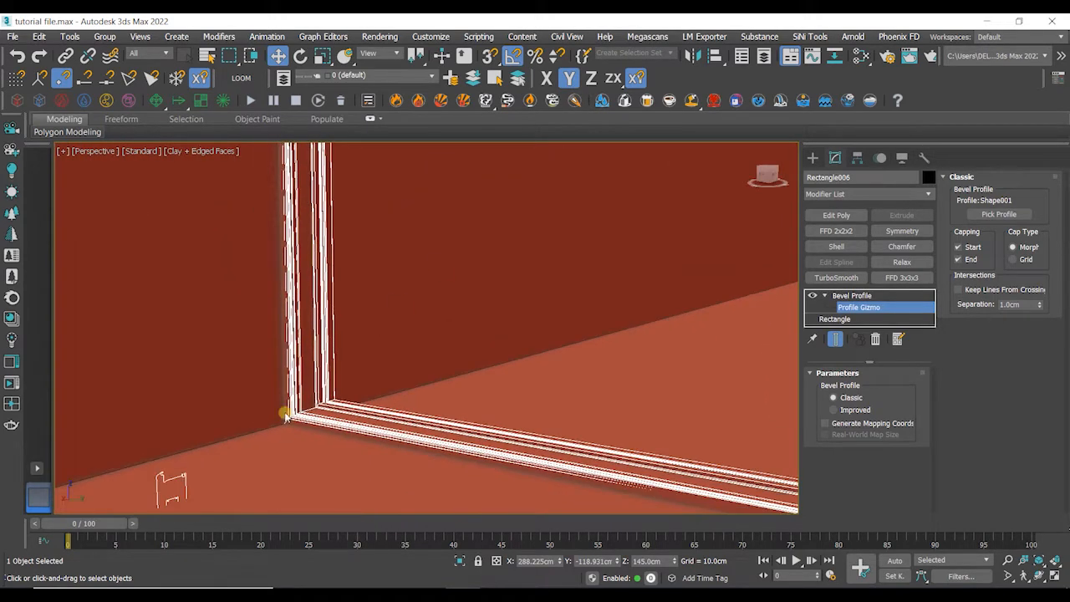
- Lock the selection and fine-tune the inner frame's profile gizmo at the corner, then go back to the Bevel Profile level
{"action": "scroll", "coordinate": [285, 416], "scroll_direction": "down", "scroll_amount": 3}
{"action": "middle_click_drag", "start_coordinate": [428, 347], "coordinate": [448, 368], "text": "alt"}
{"action": "scroll", "coordinate": [459, 352], "scroll_direction": "down", "scroll_amount": 3}
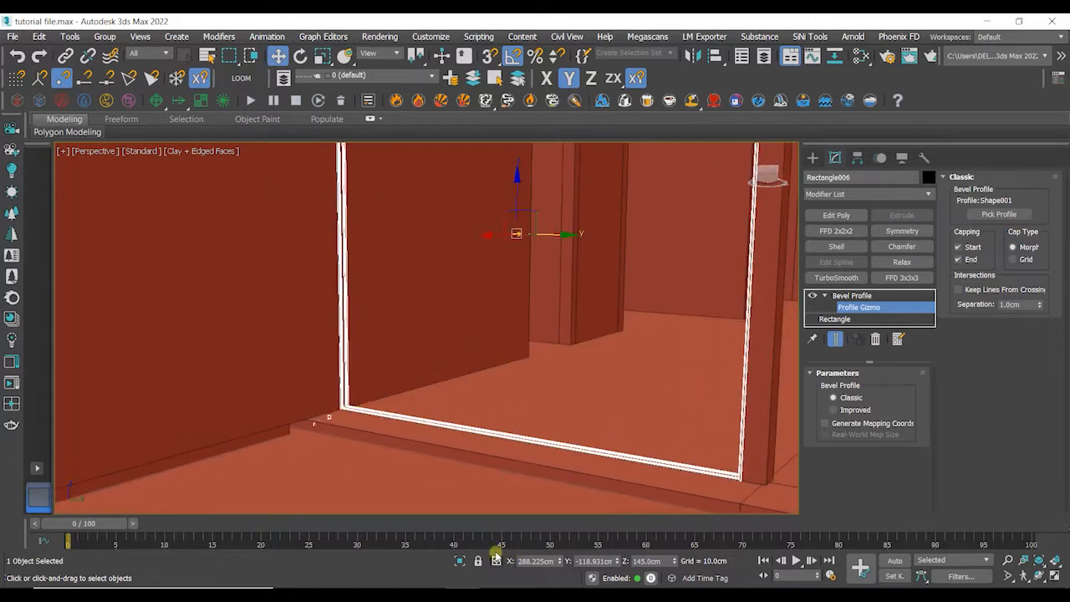
{"action": "left_click", "coordinate": [479, 562]}
{"action": "scroll", "coordinate": [353, 401], "scroll_direction": "up", "scroll_amount": 4}
{"action": "mouse_move", "coordinate": [354, 397]}
{"action": "left_mouse_down"}
{"action": "mouse_move", "coordinate": [393, 392]}
{"action": "mouse_move", "coordinate": [367, 395]}
{"action": "left_mouse_up"}
{"action": "scroll", "coordinate": [345, 405], "scroll_direction": "up", "scroll_amount": 5}
{"action": "scroll", "coordinate": [362, 420], "scroll_direction": "down", "scroll_amount": 2}
{"action": "scroll", "coordinate": [376, 407], "scroll_direction": "down", "scroll_amount": 1}
{"action": "middle_click_drag", "start_coordinate": [585, 360], "coordinate": [677, 340], "text": "alt"}
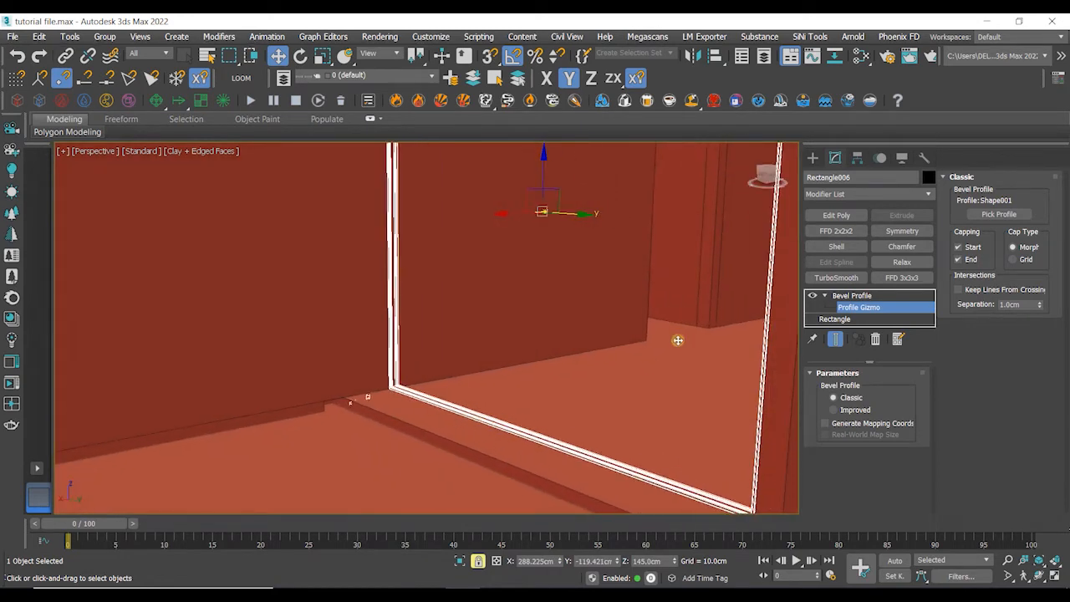
{"action": "left_click", "coordinate": [845, 298]}
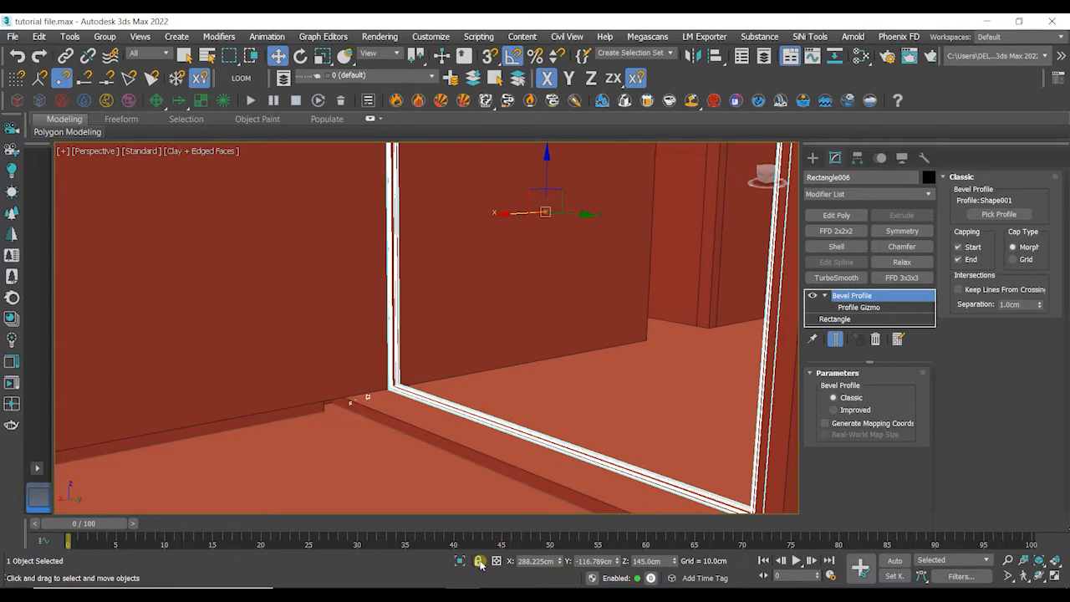
- Unhide all objects, including all layers
{"action": "right_click", "coordinate": [505, 310]}
{"action": "left_click", "coordinate": [544, 229]}
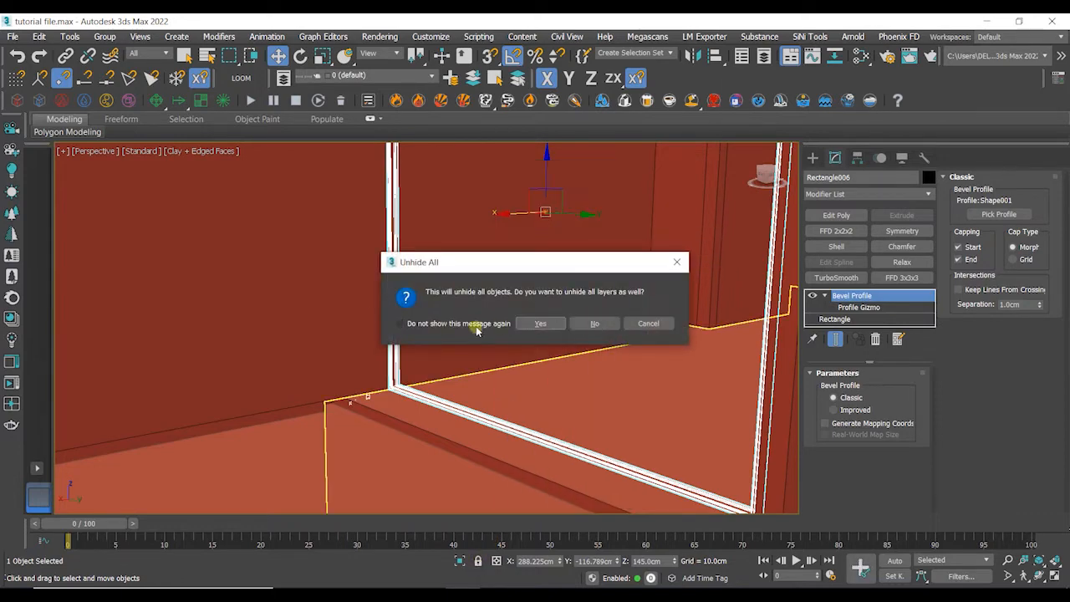
{"action": "left_click", "coordinate": [540, 323]}
- Readjust the outer frame's profile gizmo with the selection locked, then return to the Bevel Profile level
{"action": "middle_click_drag", "start_coordinate": [515, 370], "coordinate": [263, 407], "text": "alt"}
{"action": "scroll", "coordinate": [262, 398], "scroll_direction": "up", "scroll_amount": 3}
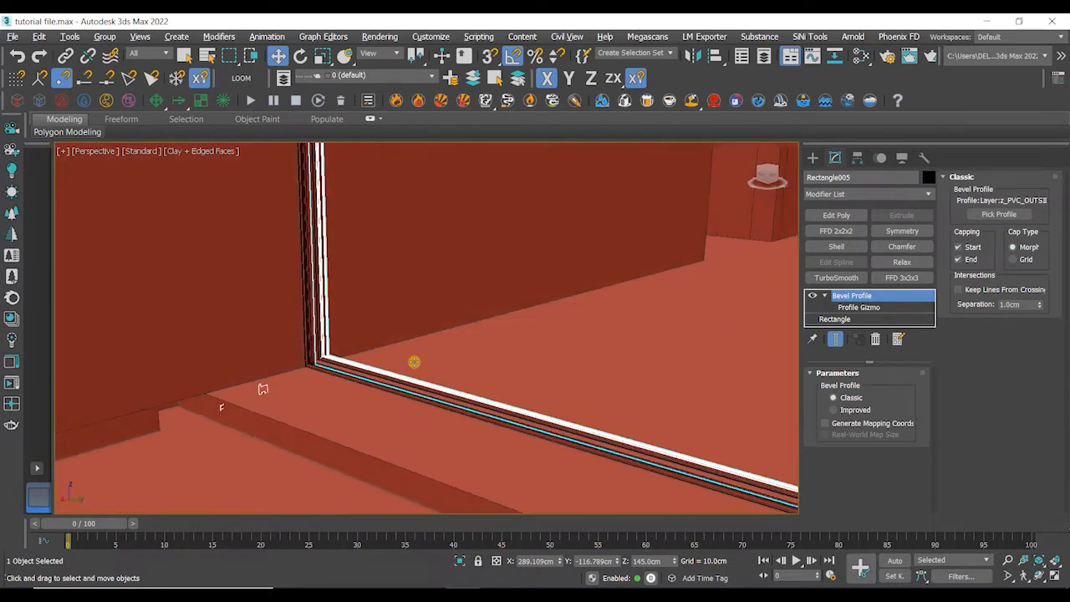
{"action": "middle_click_drag", "start_coordinate": [413, 362], "coordinate": [478, 363], "text": "alt"}
{"action": "left_click", "coordinate": [859, 307]}
{"action": "left_click", "coordinate": [474, 559]}
{"action": "middle_click_drag", "start_coordinate": [346, 468], "coordinate": [305, 329], "text": "alt"}
{"action": "left_click_drag", "start_coordinate": [305, 329], "coordinate": [122, 363]}
{"action": "middle_click_drag", "start_coordinate": [122, 363], "coordinate": [393, 377], "text": "alt"}
{"action": "scroll", "coordinate": [394, 377], "scroll_direction": "down", "scroll_amount": 4}
{"action": "middle_click_drag", "start_coordinate": [471, 359], "coordinate": [401, 413]}
{"action": "scroll", "coordinate": [334, 430], "scroll_direction": "down", "scroll_amount": 5}
{"action": "left_click", "coordinate": [861, 296]}
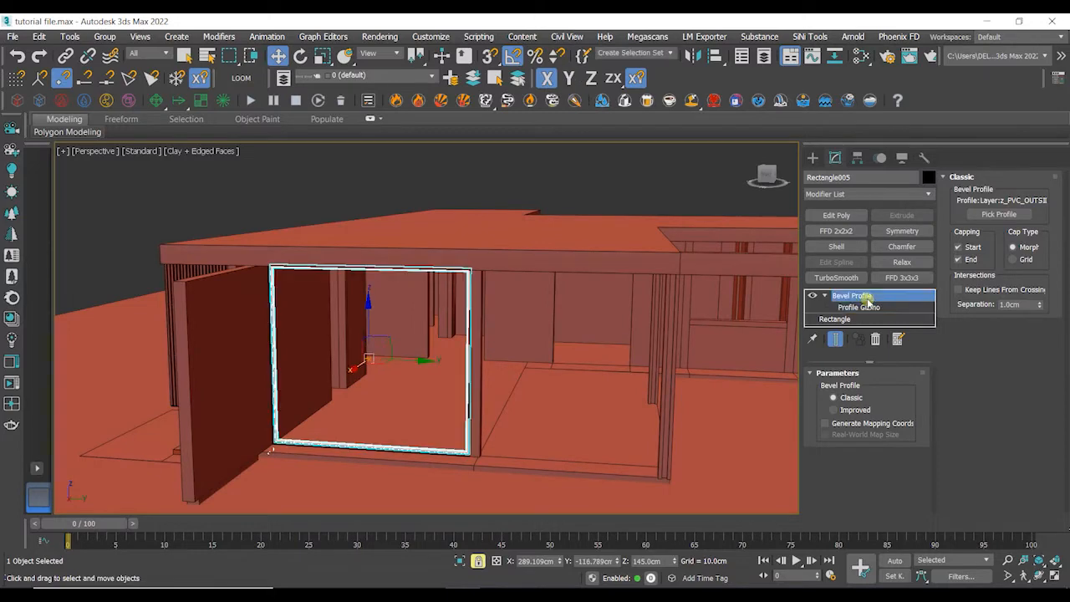
- Add an Edit Poly modifier to the outer frame and move its right-side vertices inward to narrow it into a sash
{"action": "left_click", "coordinate": [836, 214]}
{"action": "middle_click_drag", "start_coordinate": [580, 334], "coordinate": [531, 361]}
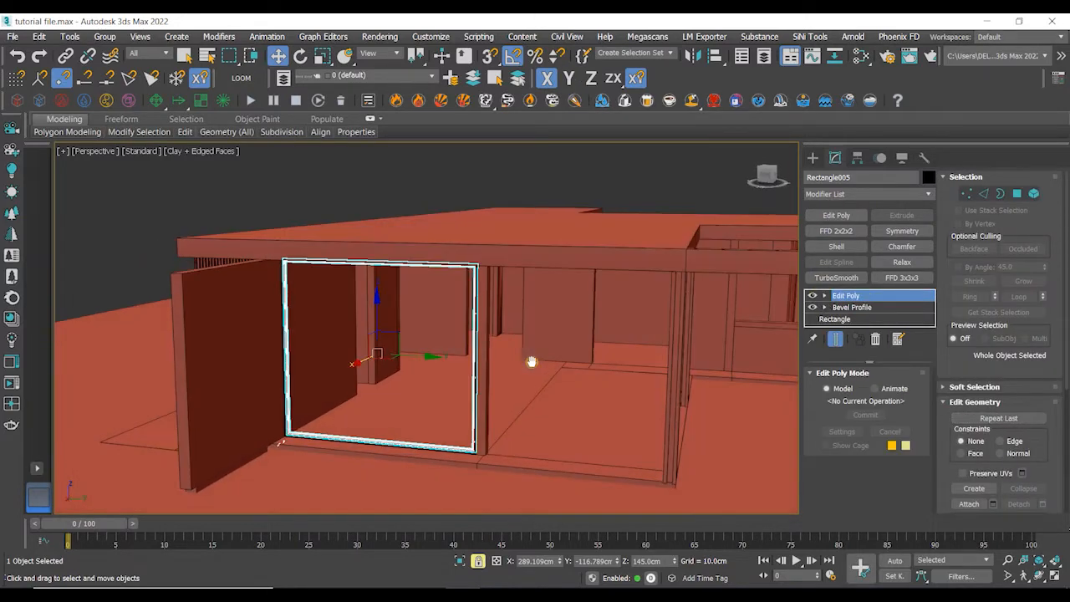
{"action": "left_click", "coordinate": [967, 195]}
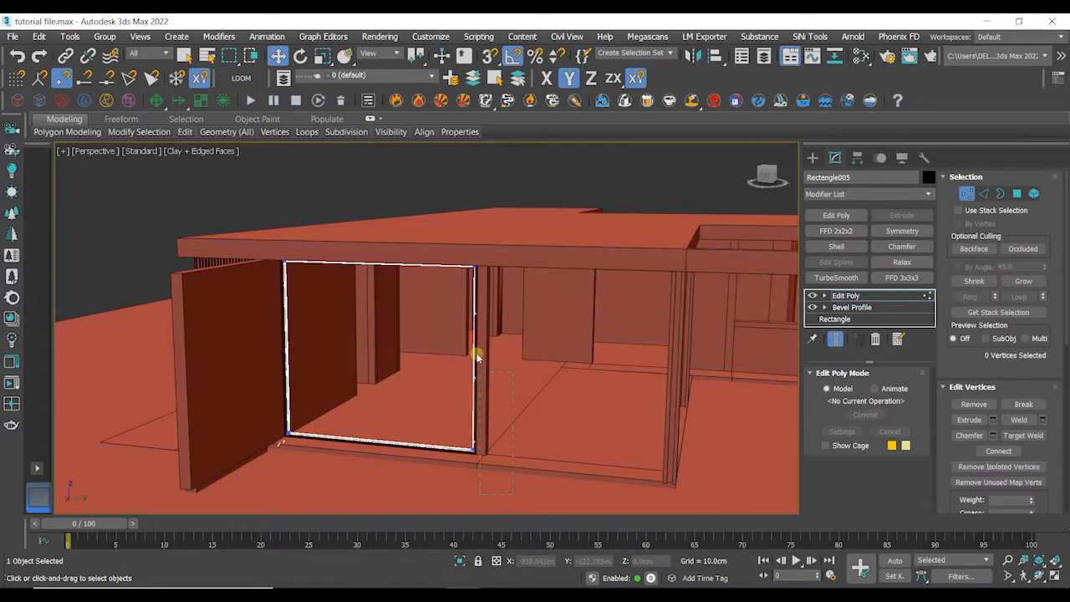
{"action": "middle_click_drag", "start_coordinate": [446, 298], "coordinate": [521, 389], "text": "alt"}
{"action": "left_click_drag", "start_coordinate": [524, 362], "coordinate": [391, 374]}
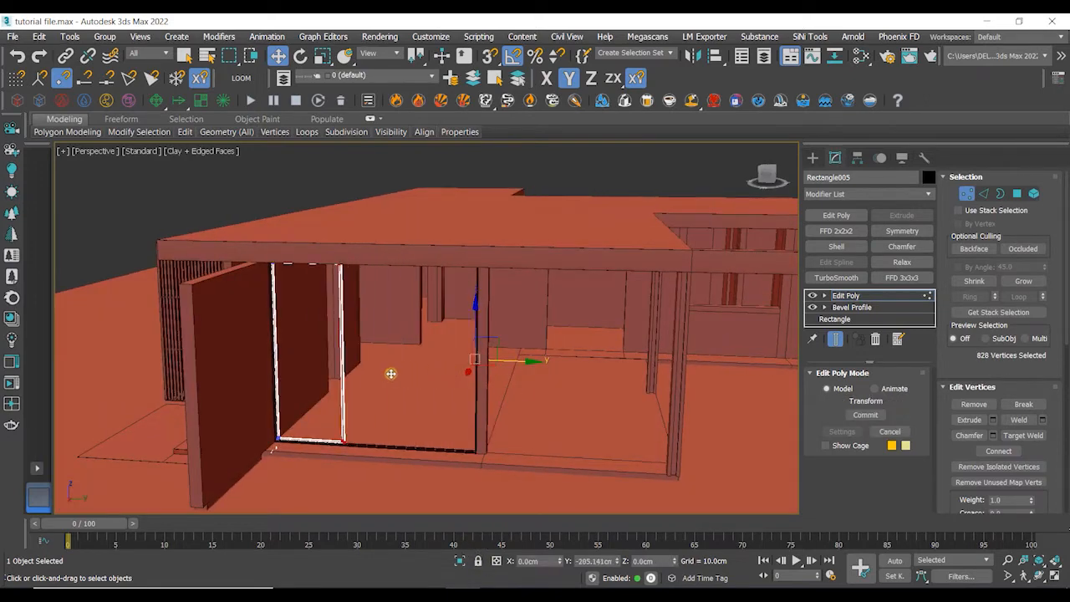
{"action": "scroll", "coordinate": [359, 406], "scroll_direction": "up", "scroll_amount": 5}
{"action": "key", "text": "1"}
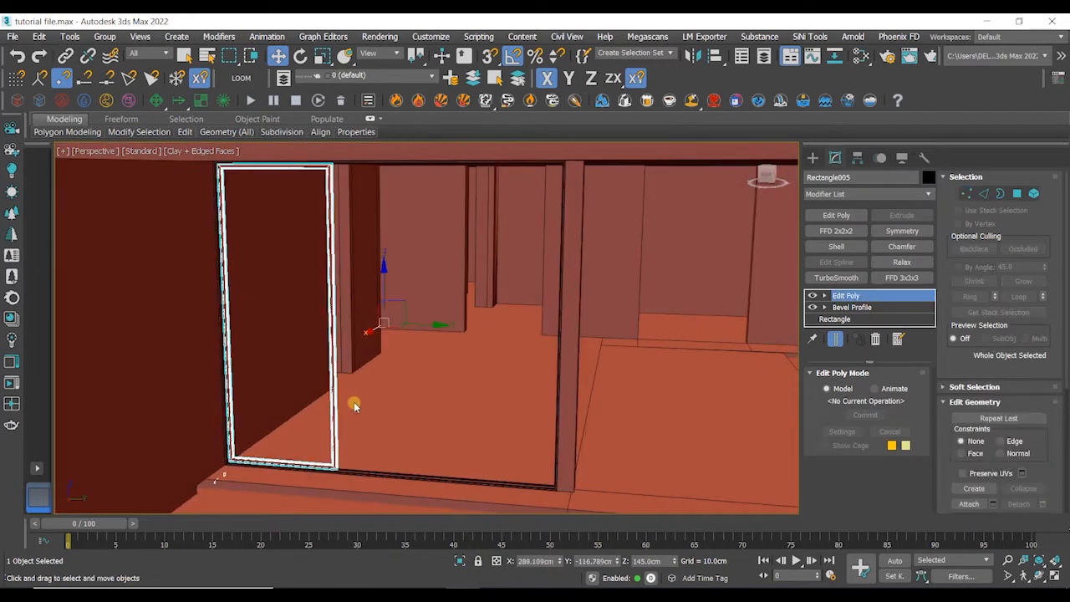
- Try to array the sash into three copies spaced 118.5 cm along Y
{"action": "scroll", "coordinate": [362, 359], "scroll_direction": "up", "scroll_amount": 2}
{"action": "scroll", "coordinate": [362, 359], "scroll_direction": "down", "scroll_amount": 5}
{"action": "scroll", "coordinate": [341, 327], "scroll_direction": "up", "scroll_amount": 3}
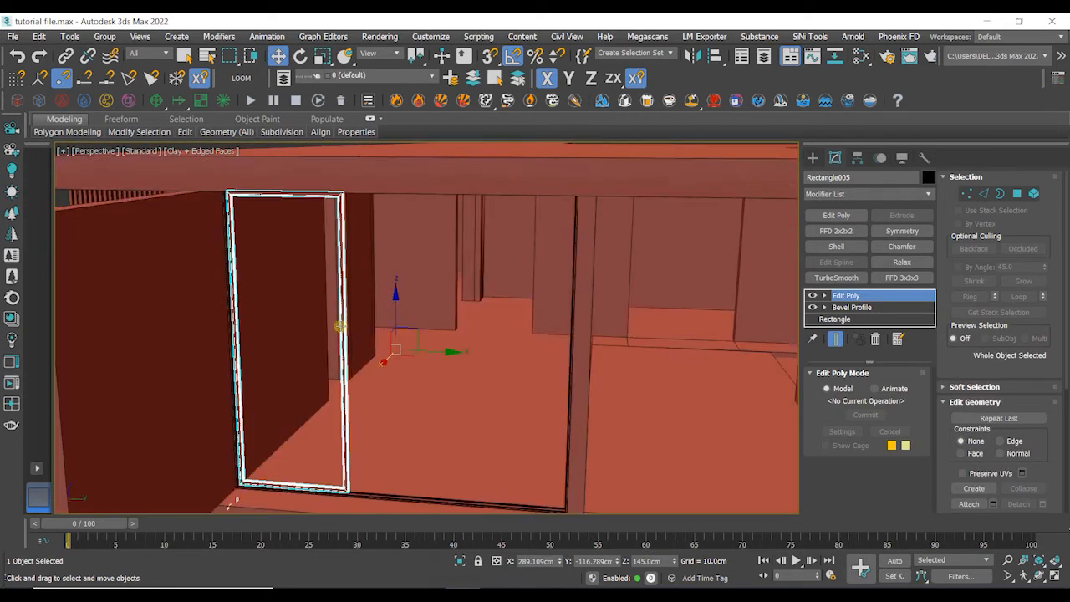
{"action": "left_click", "coordinate": [72, 37]}
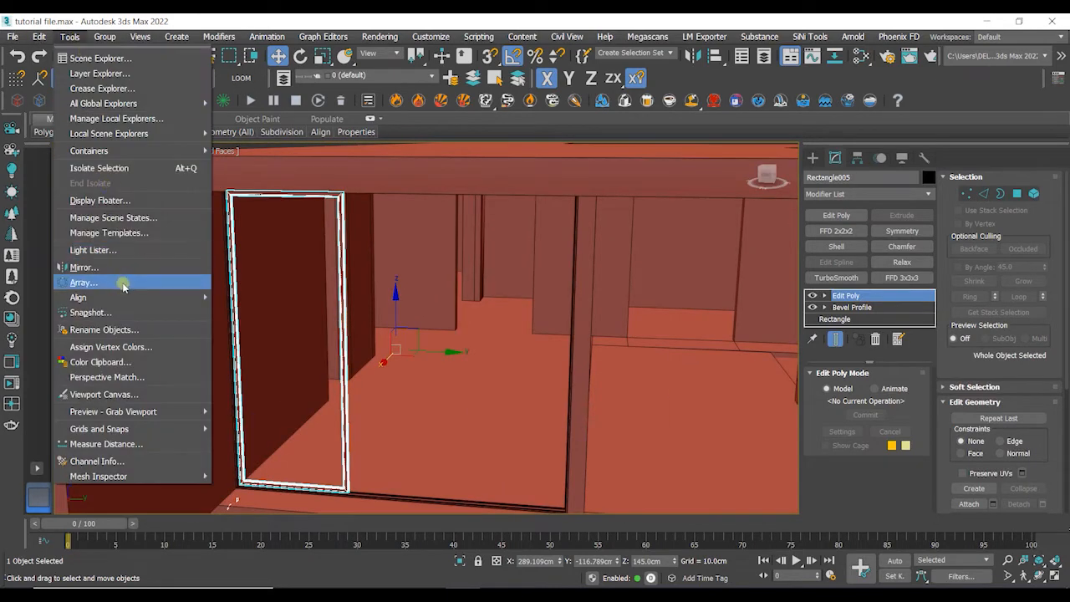
{"action": "left_click", "coordinate": [127, 283]}
{"action": "left_click_drag", "start_coordinate": [483, 163], "coordinate": [647, 55]}
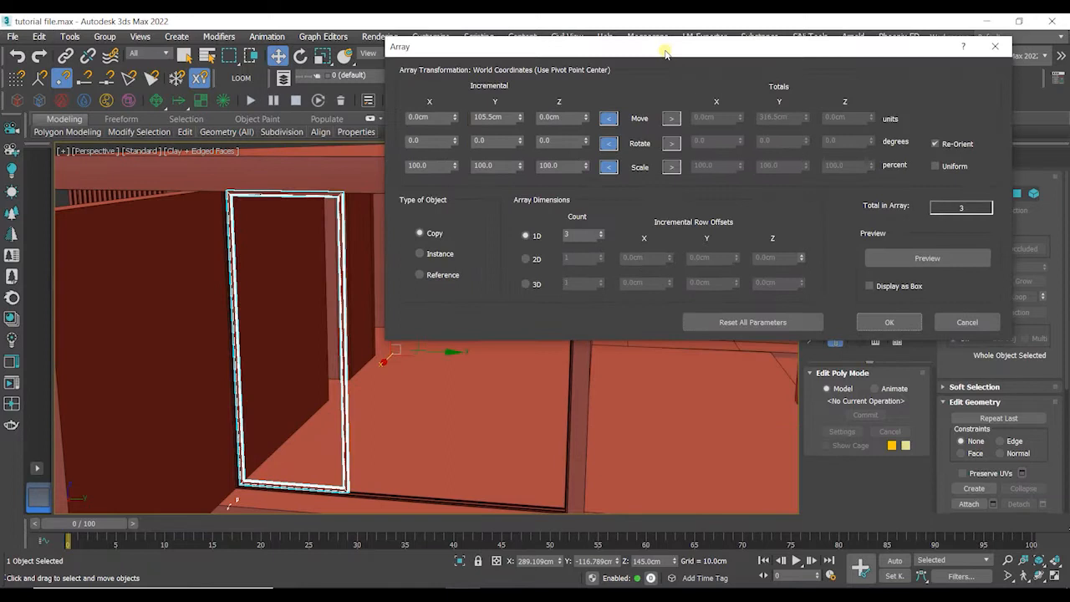
{"action": "left_click", "coordinate": [932, 260]}
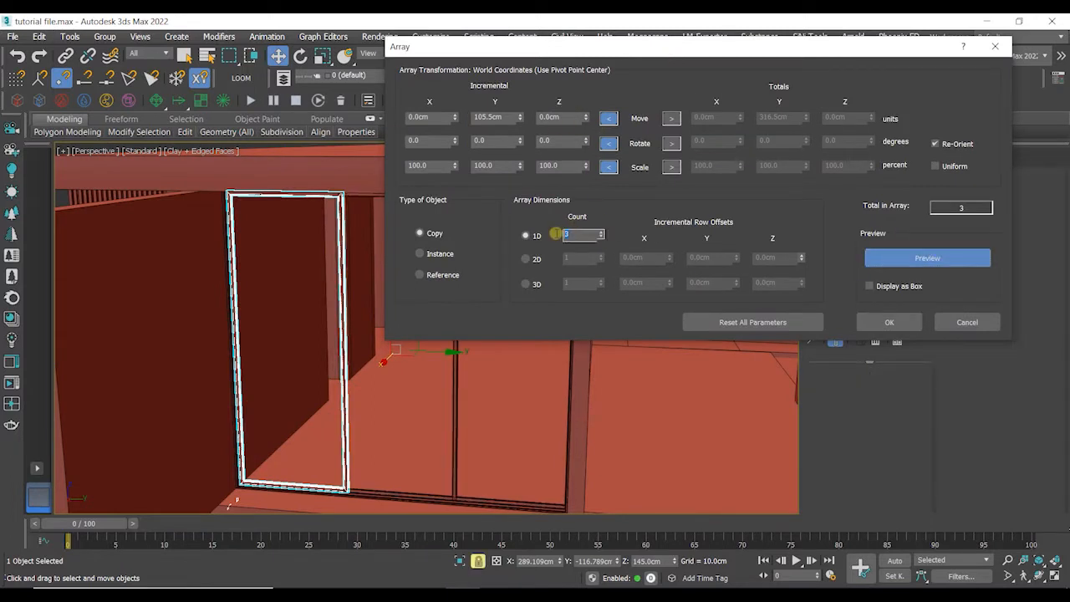
{"action": "left_click_drag", "start_coordinate": [522, 122], "coordinate": [548, 120]}
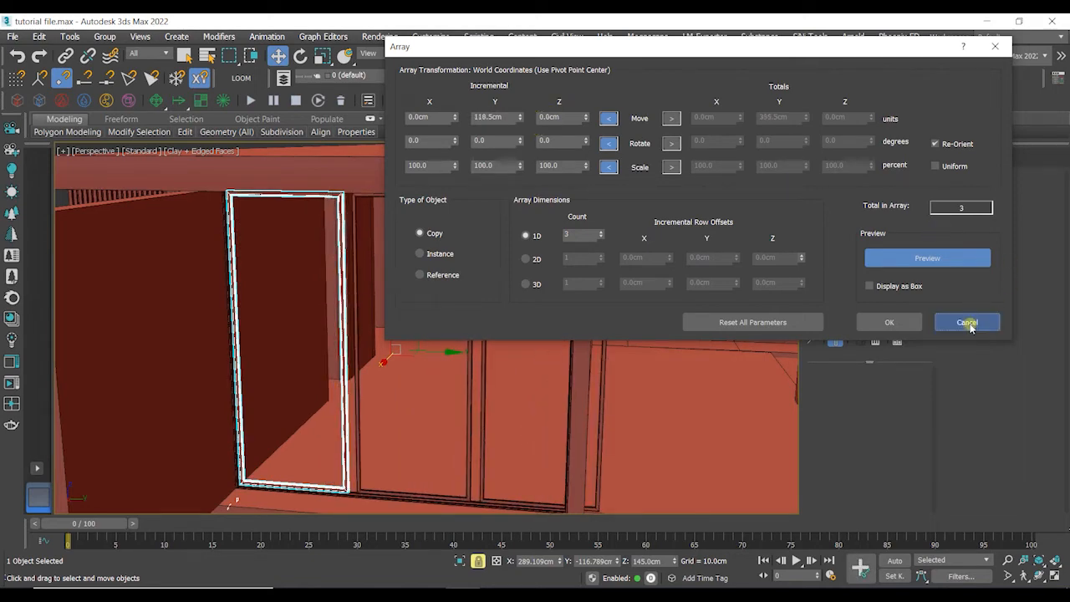
{"action": "left_click", "coordinate": [969, 324]}
- Cancel the array and shift the sash's selected right-side vertices slightly further inward, then leave vertex level
{"action": "left_click", "coordinate": [967, 195]}
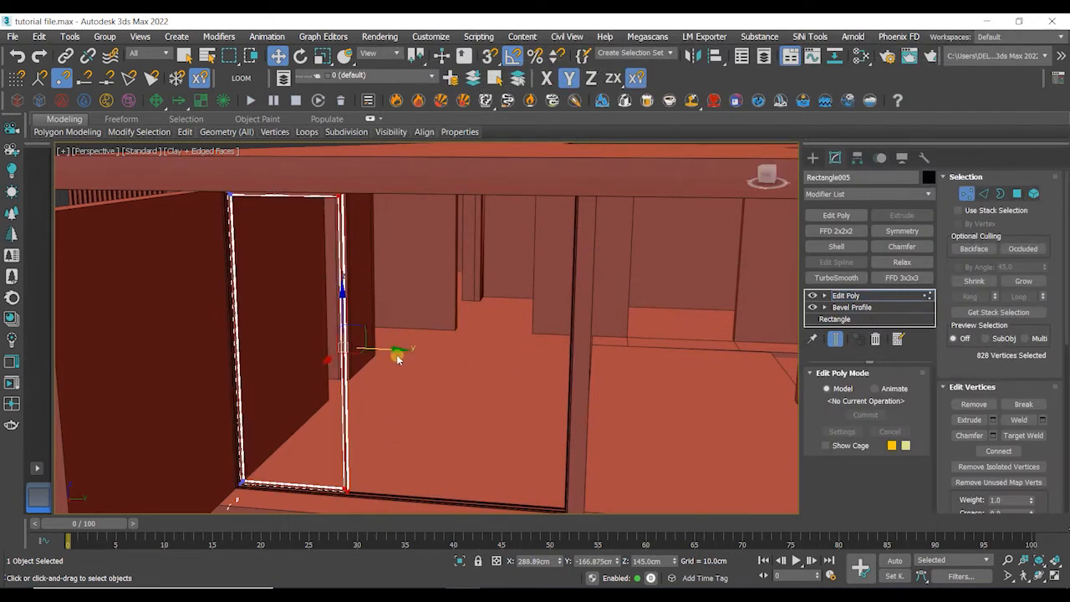
{"action": "left_click_drag", "start_coordinate": [398, 357], "coordinate": [382, 355]}
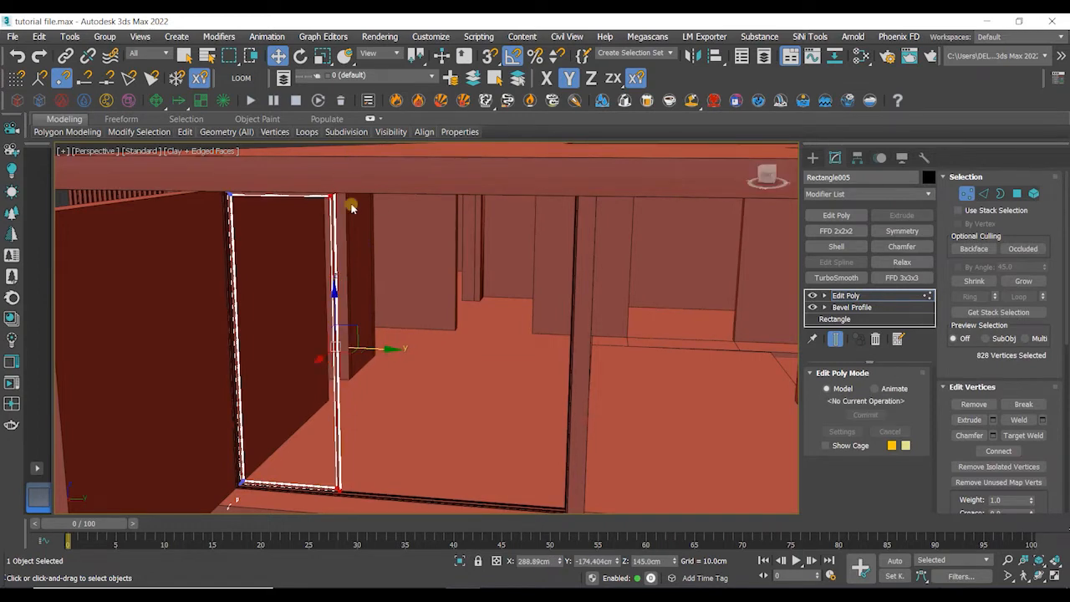
{"action": "left_click", "coordinate": [963, 194]}
- Array the sash into three copies spaced 102 cm along Y
{"action": "left_click", "coordinate": [69, 36]}
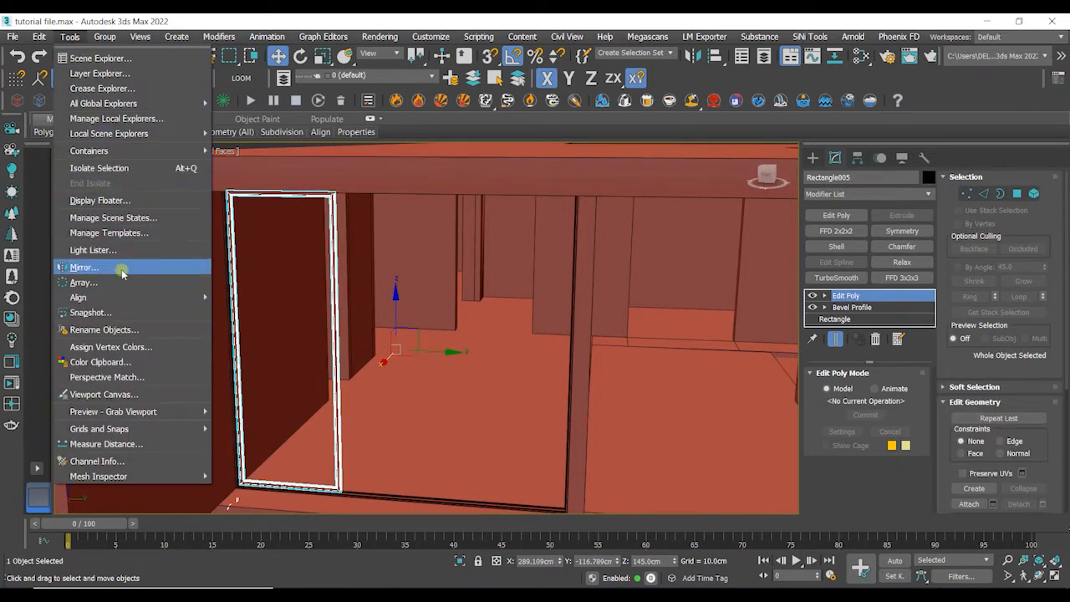
{"action": "left_click", "coordinate": [123, 288]}
{"action": "left_click_drag", "start_coordinate": [472, 153], "coordinate": [718, 43]}
{"action": "left_click", "coordinate": [970, 263]}
{"action": "left_click_drag", "start_coordinate": [599, 112], "coordinate": [595, 140]}
{"action": "scroll", "coordinate": [297, 446], "scroll_direction": "up", "scroll_amount": 5}
{"action": "middle_click_drag", "start_coordinate": [359, 473], "coordinate": [359, 357]}
{"action": "scroll", "coordinate": [362, 358], "scroll_direction": "up", "scroll_amount": 3}
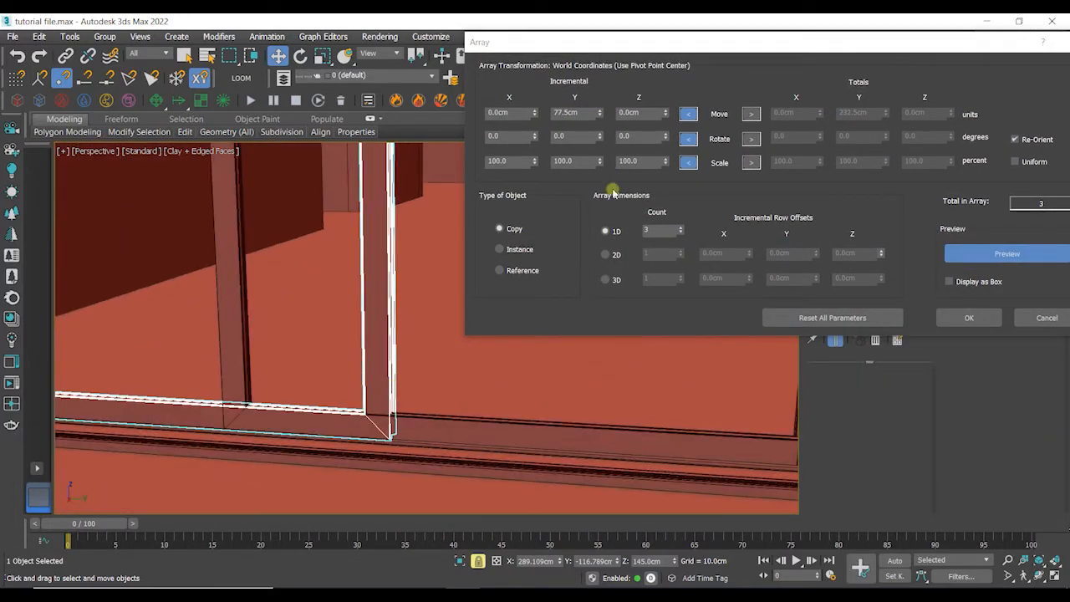
{"action": "mouse_move", "coordinate": [599, 120]}
{"action": "left_mouse_down"}
{"action": "mouse_move", "coordinate": [588, 113]}
{"action": "mouse_move", "coordinate": [601, 122]}
{"action": "left_mouse_up"}
{"action": "middle_click_drag", "start_coordinate": [354, 461], "coordinate": [375, 470]}
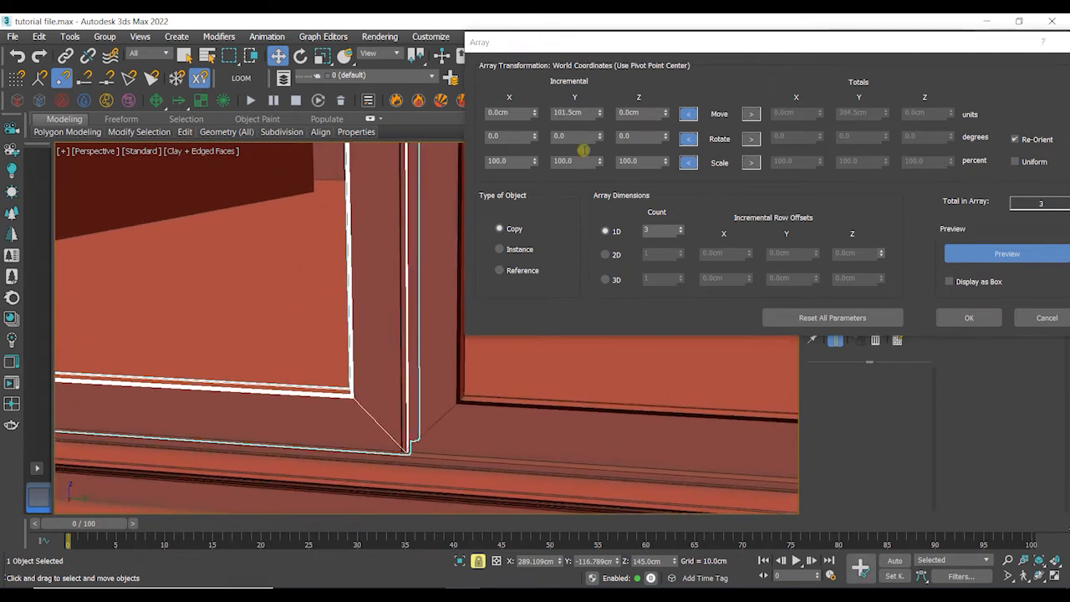
{"action": "left_click", "coordinate": [591, 117]}
{"action": "type", "text": "102"}
{"action": "key", "text": "Return"}
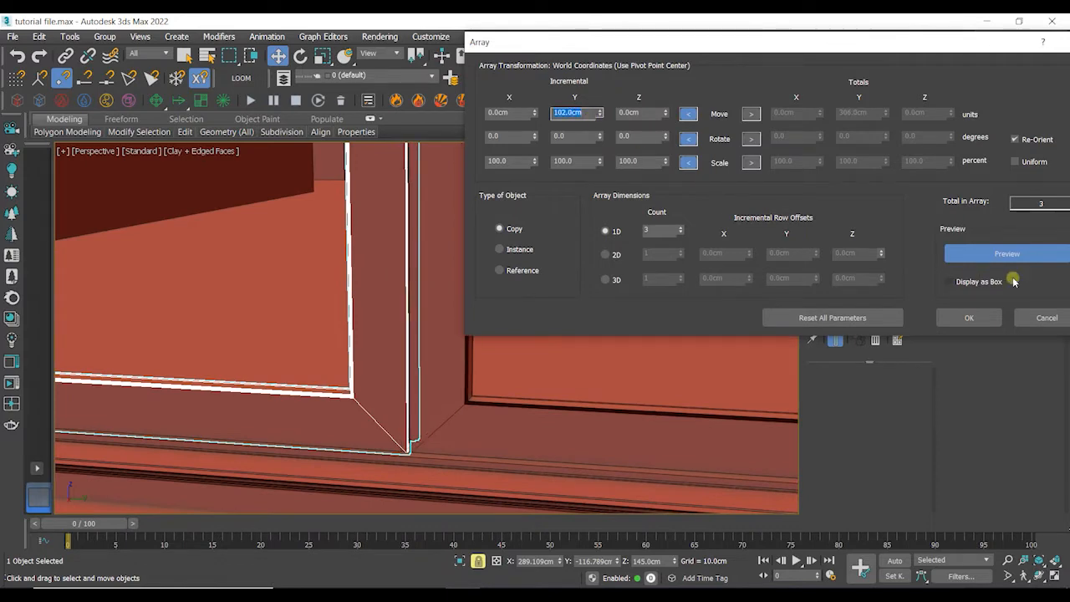
{"action": "middle_click_drag", "start_coordinate": [626, 408], "coordinate": [327, 449]}
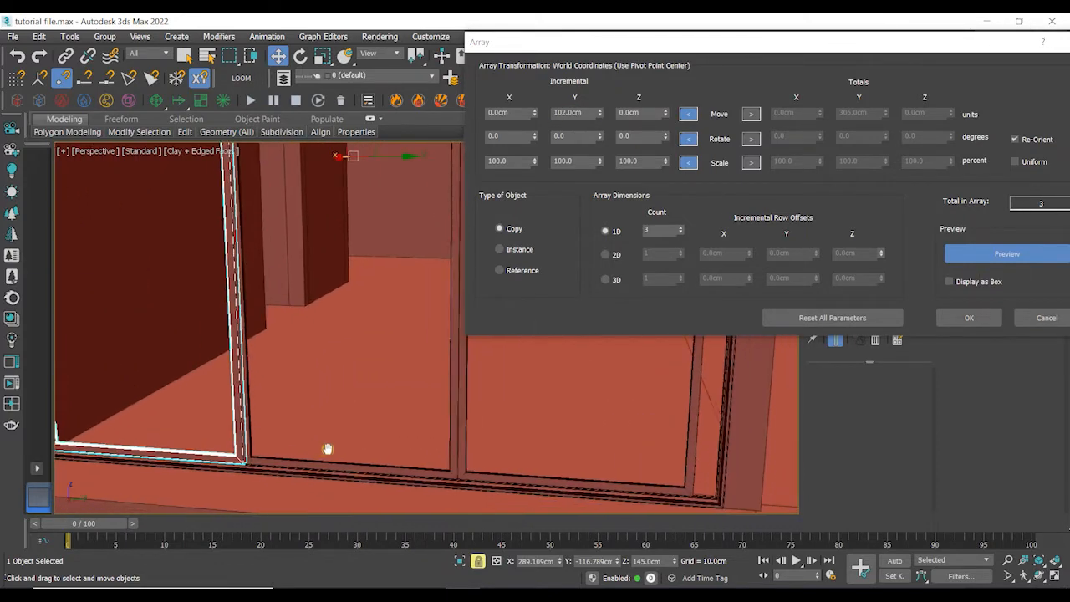
{"action": "left_click", "coordinate": [948, 309]}
- Inspect the arrayed sashes along the sill from several angles
{"action": "scroll", "coordinate": [559, 385], "scroll_direction": "down", "scroll_amount": 6}
{"action": "left_click", "coordinate": [430, 186]}
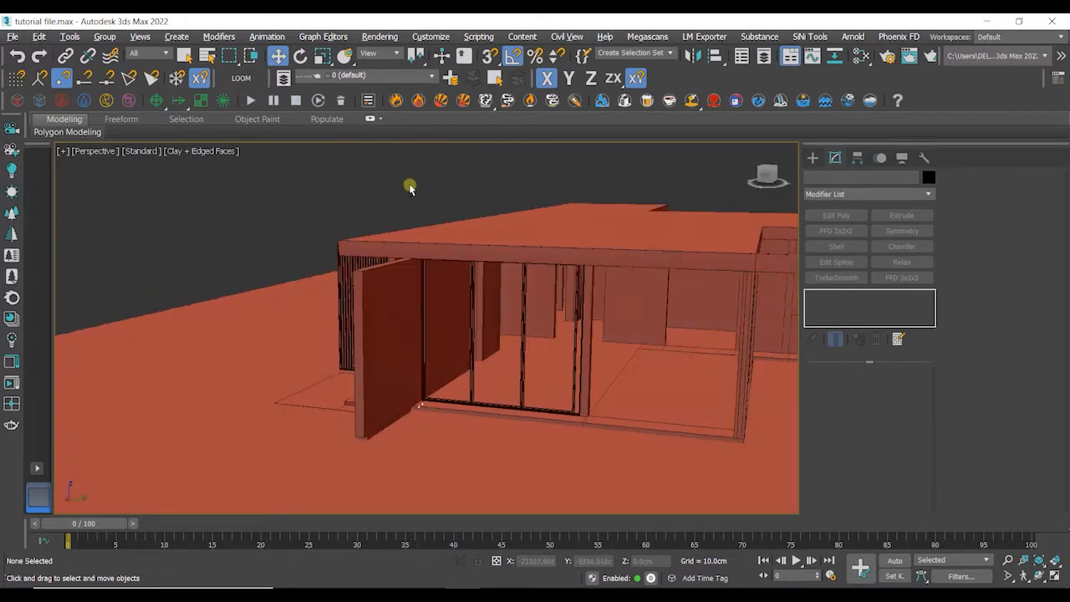
{"action": "middle_click_drag", "start_coordinate": [410, 187], "coordinate": [377, 186], "text": "alt"}
{"action": "scroll", "coordinate": [401, 411], "scroll_direction": "up", "scroll_amount": 10}
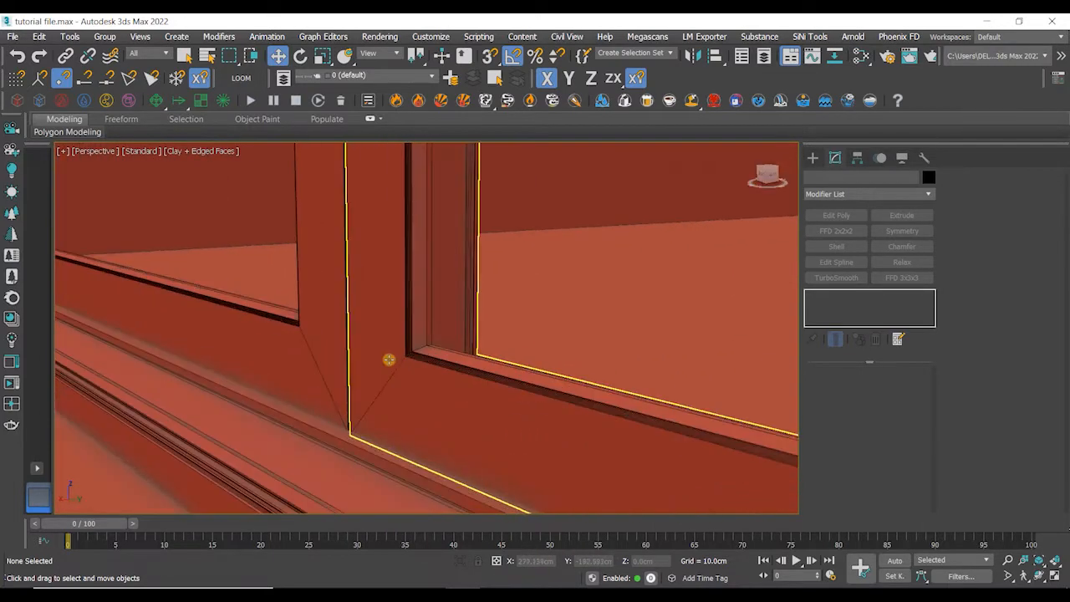
{"action": "scroll", "coordinate": [389, 360], "scroll_direction": "up", "scroll_amount": 10}
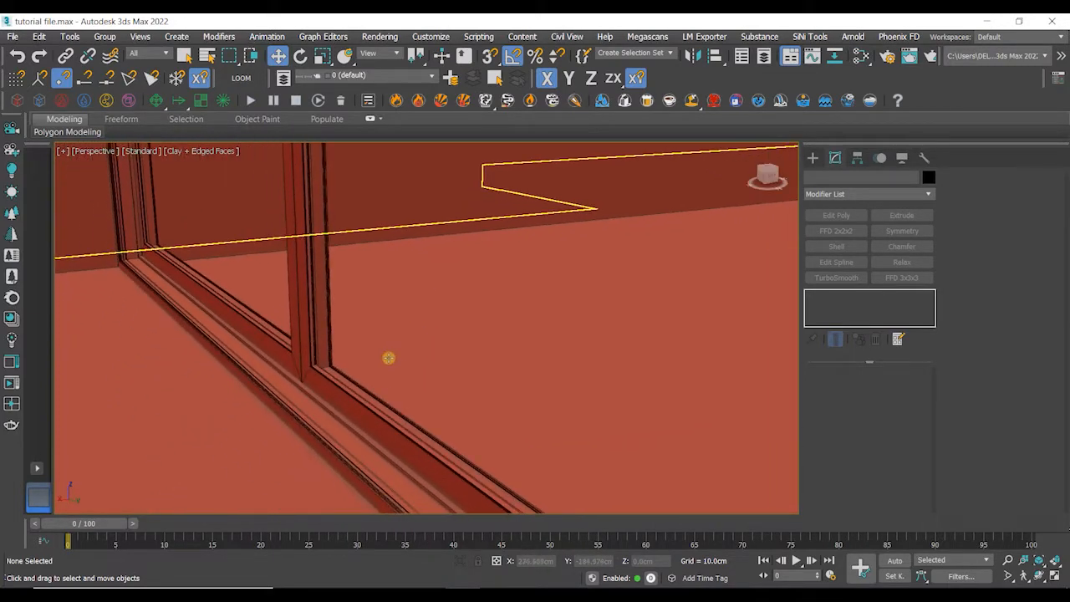
{"action": "scroll", "coordinate": [389, 358], "scroll_direction": "down", "scroll_amount": 4}
{"action": "scroll", "coordinate": [347, 385], "scroll_direction": "down", "scroll_amount": 4}
{"action": "middle_click_drag", "start_coordinate": [347, 385], "coordinate": [404, 369], "text": "alt"}
{"action": "scroll", "coordinate": [378, 393], "scroll_direction": "down", "scroll_amount": 4}
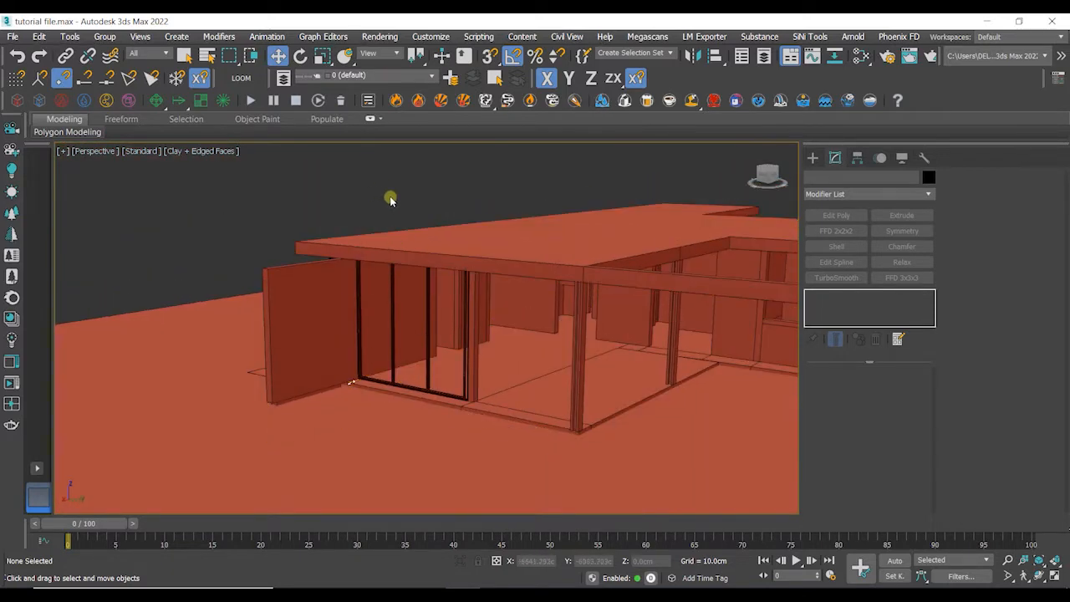
{"action": "middle_click_drag", "start_coordinate": [523, 179], "coordinate": [321, 109], "text": "alt"}
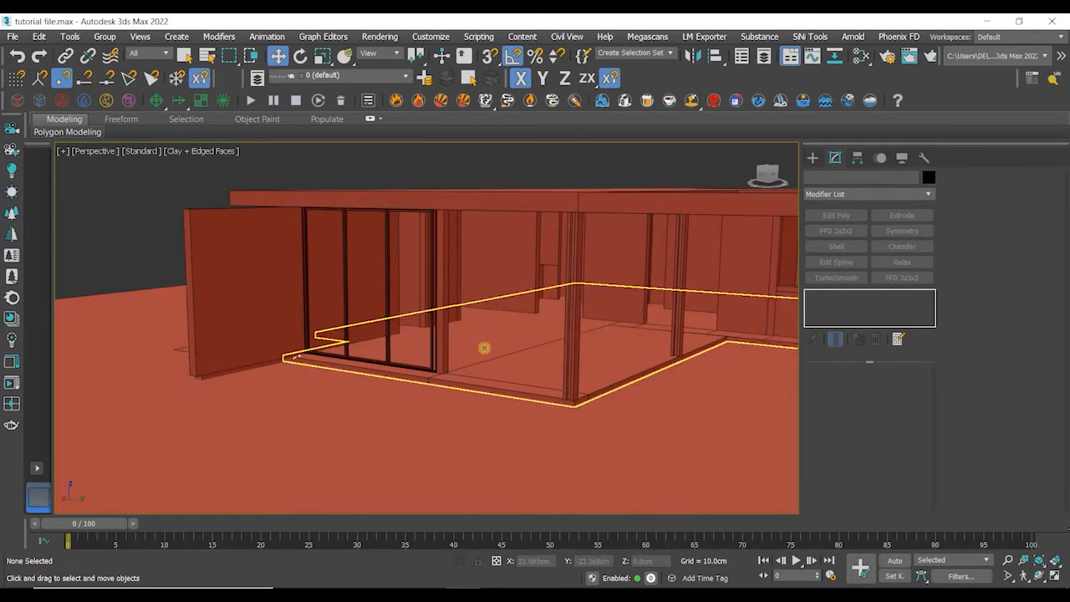
{"action": "middle_click_drag", "start_coordinate": [482, 349], "coordinate": [482, 361], "text": "alt"}
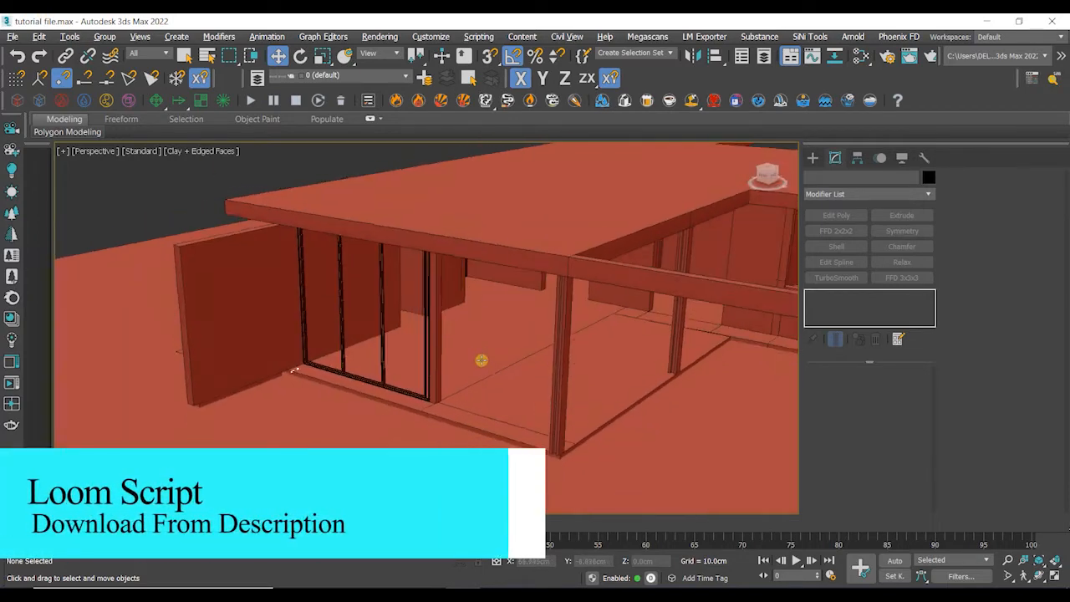
- Open the loom_v24 script in the script editor, select all its code and close the editor
{"action": "left_click", "coordinate": [478, 37]}
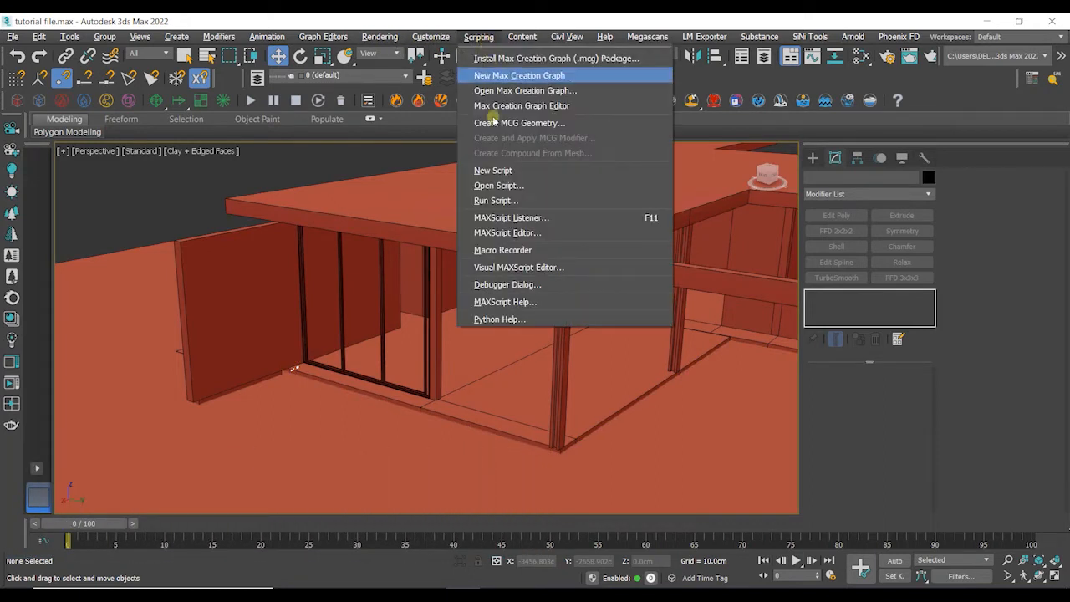
{"action": "left_click", "coordinate": [499, 186]}
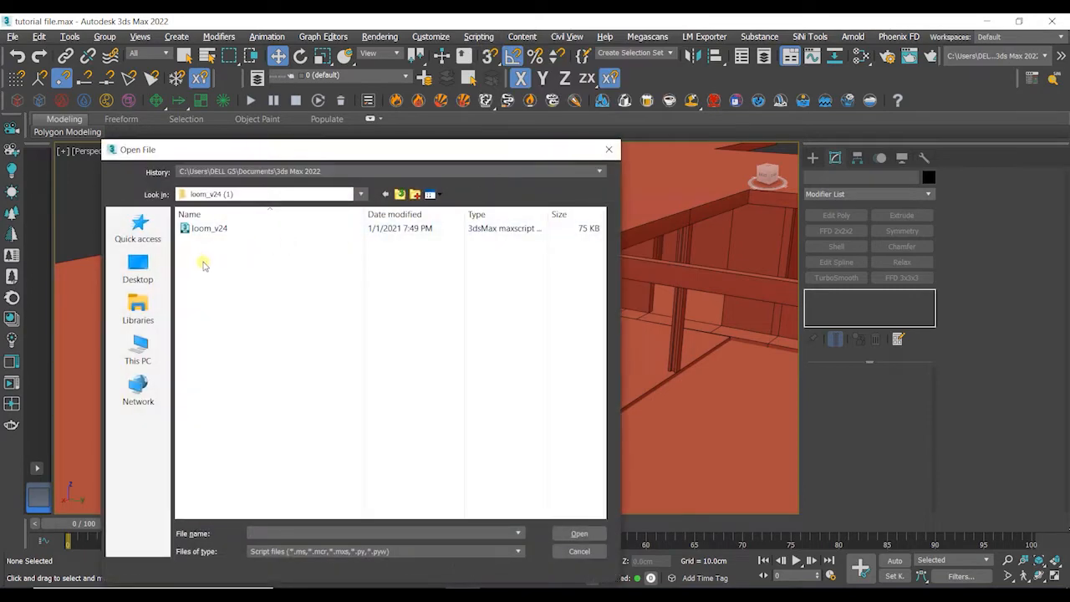
{"action": "double_click", "coordinate": [227, 231]}
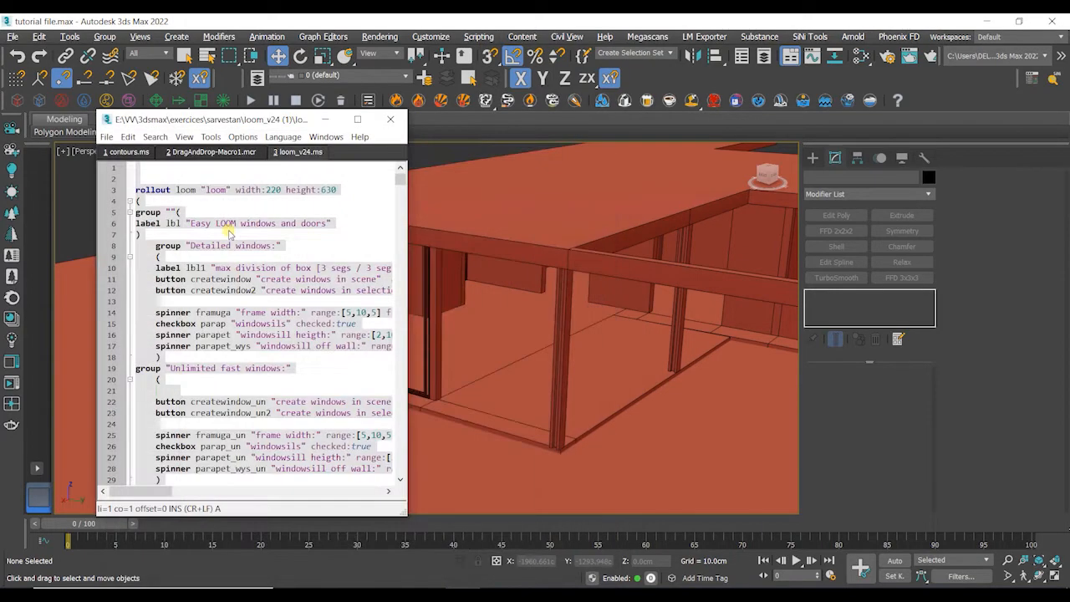
{"action": "left_click", "coordinate": [181, 212]}
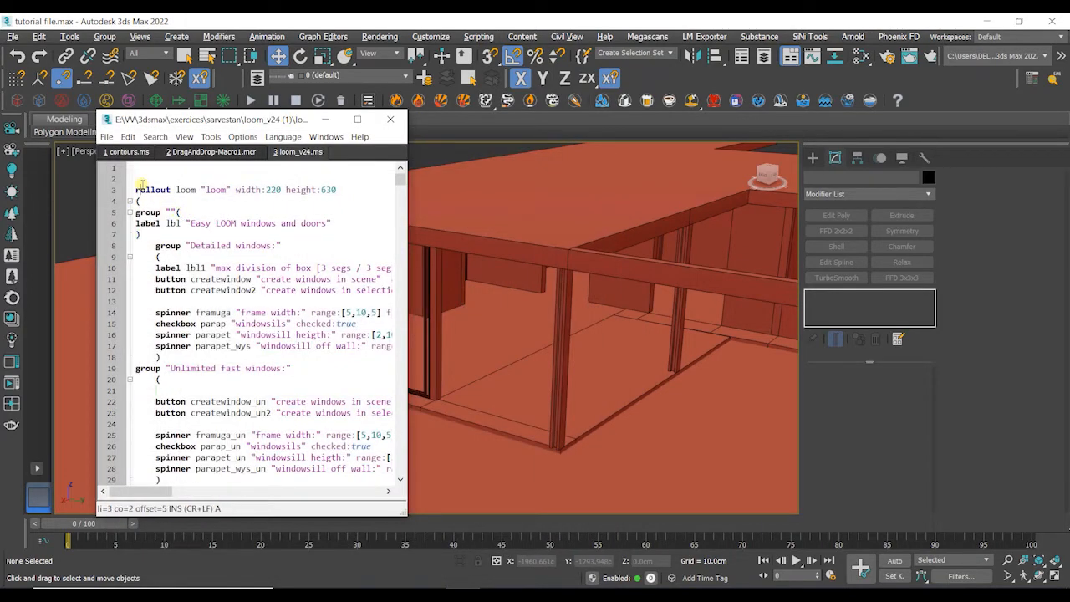
{"action": "key", "text": "ctrl+a"}
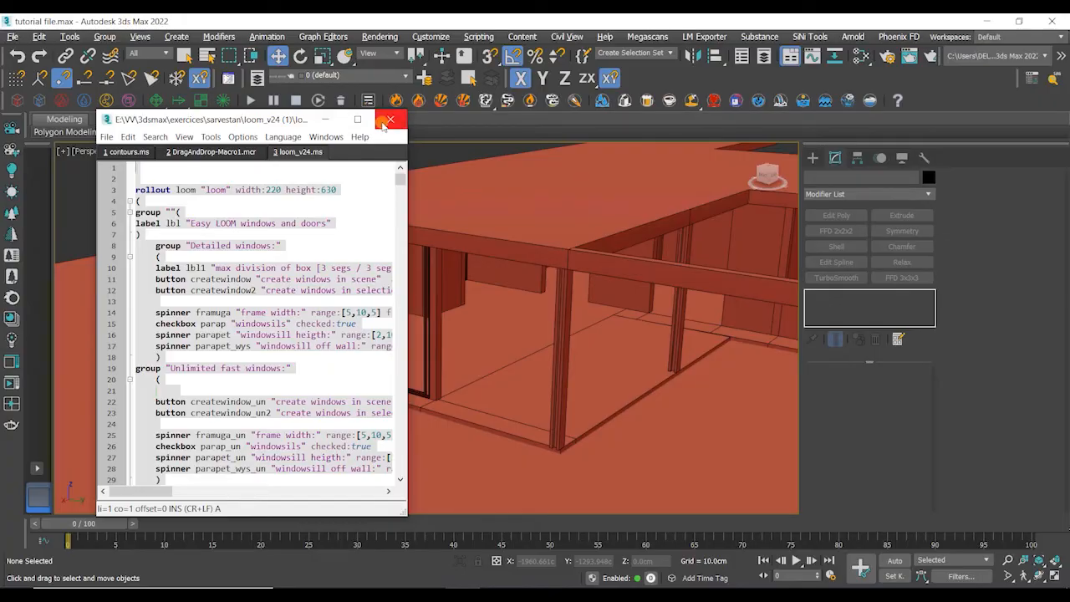
{"action": "left_click", "coordinate": [388, 121]}
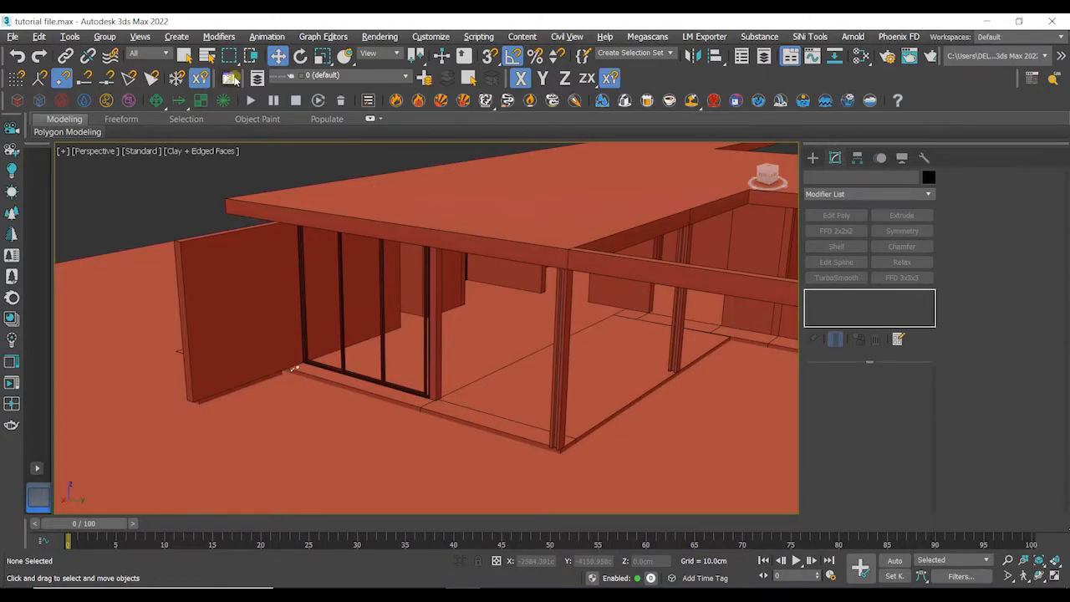
- Set the LOOM toolbar button to appear as a text button labelled LOOM
{"action": "right_click", "coordinate": [235, 80]}
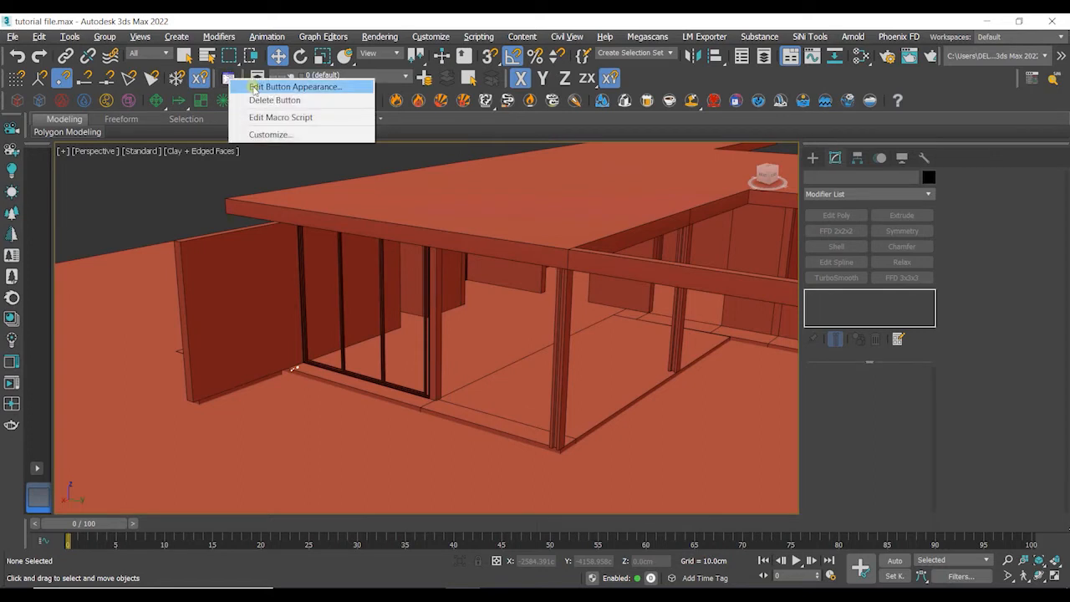
{"action": "left_click", "coordinate": [255, 86]}
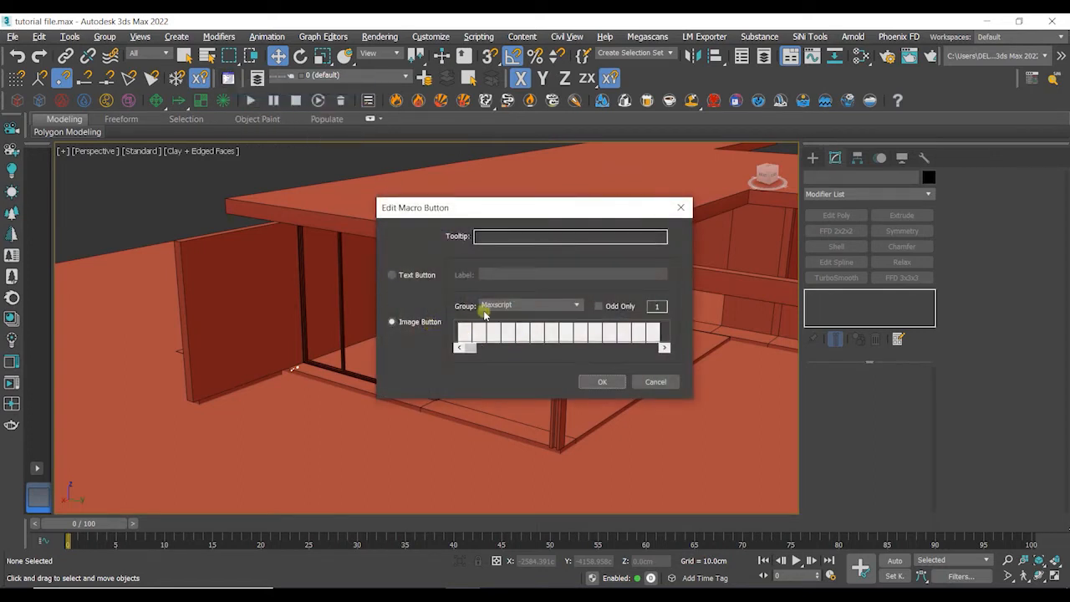
{"action": "left_click", "coordinate": [405, 275]}
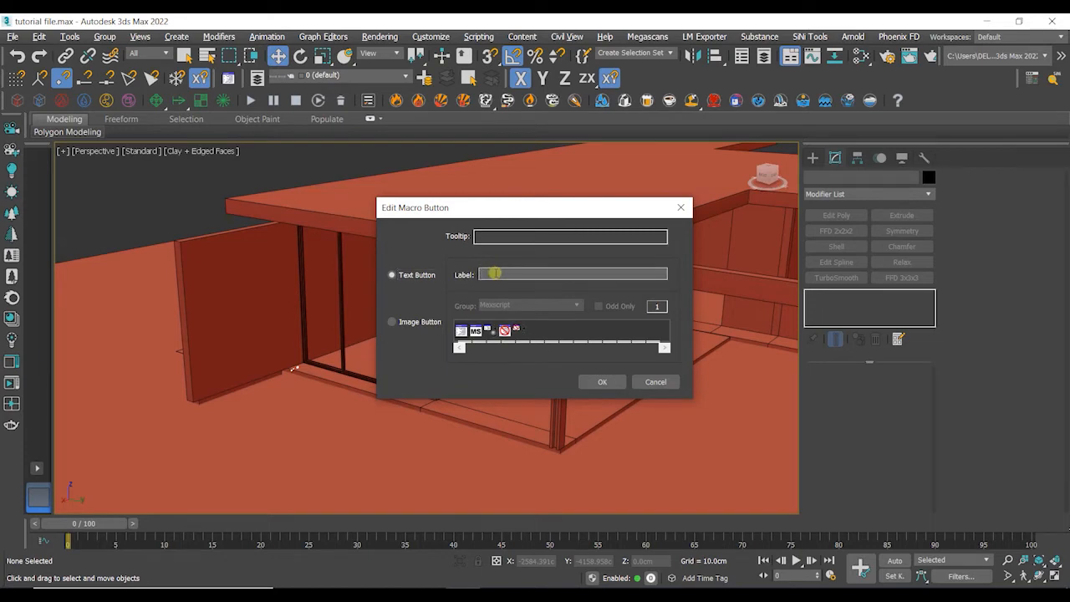
{"action": "left_click", "coordinate": [601, 383]}
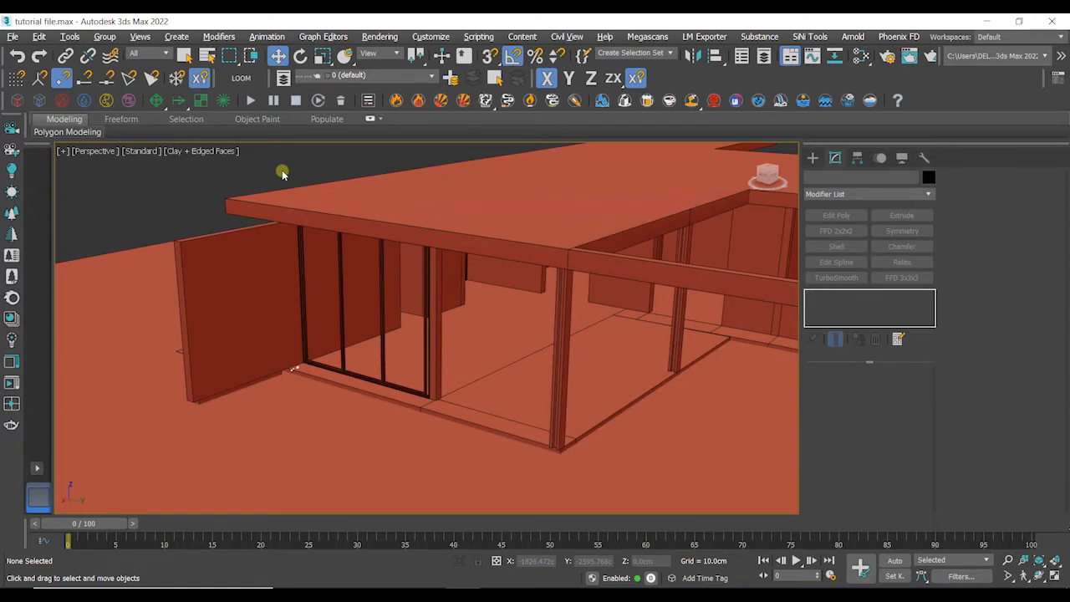
- Save the scene file
{"action": "left_click", "coordinate": [15, 37]}
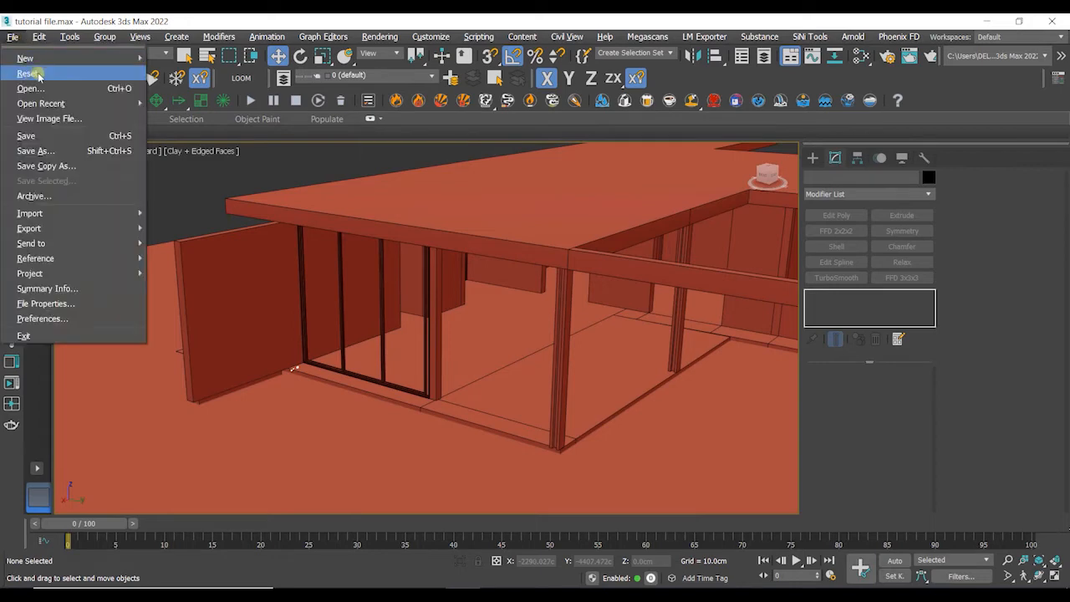
{"action": "left_click", "coordinate": [67, 141]}
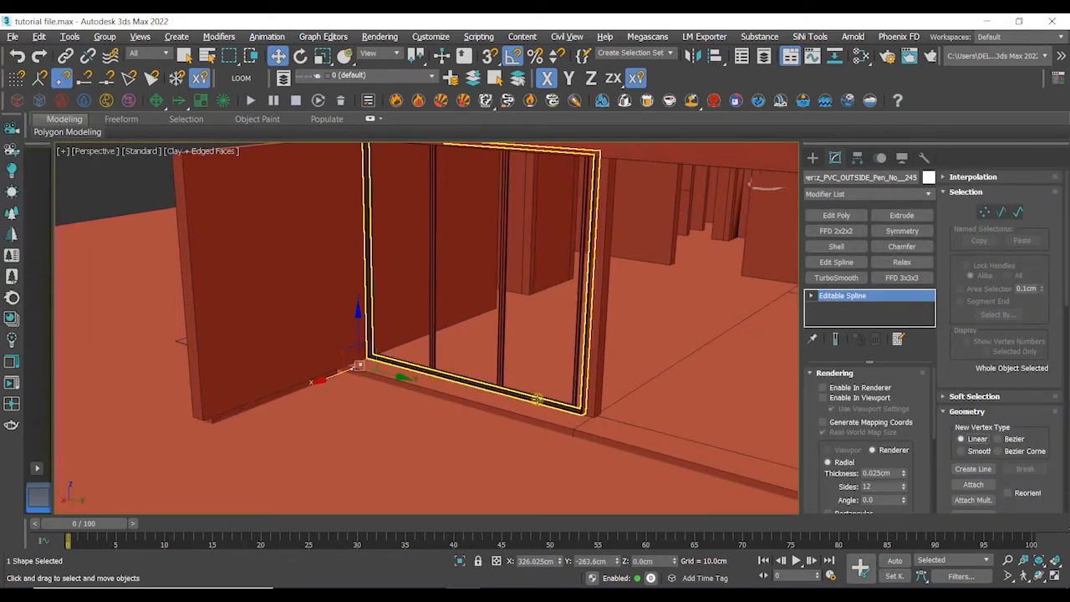
- Create a box about 170 cm wide, 13 cm deep and 290 cm high filling the opening beside the sashes
{"action": "middle_click_drag", "start_coordinate": [538, 399], "coordinate": [460, 371], "text": "alt"}
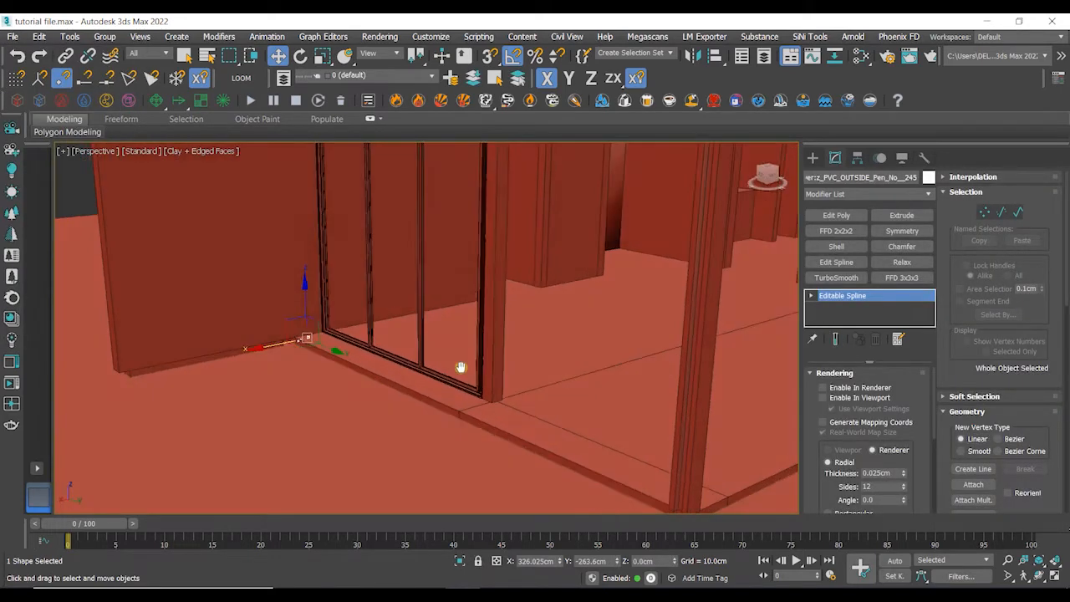
{"action": "left_click", "coordinate": [811, 159]}
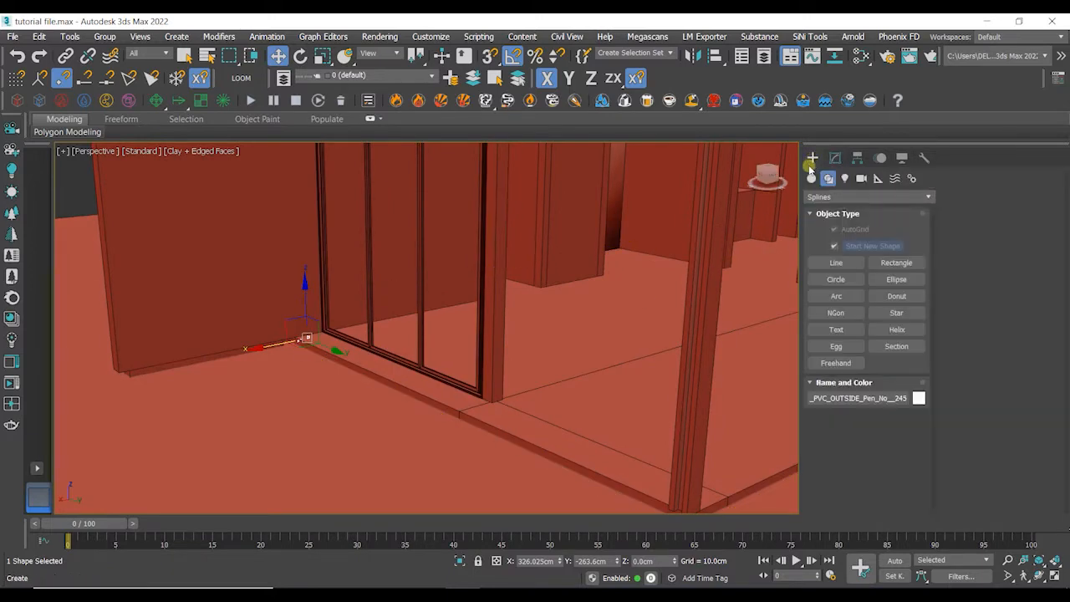
{"action": "left_click", "coordinate": [811, 178]}
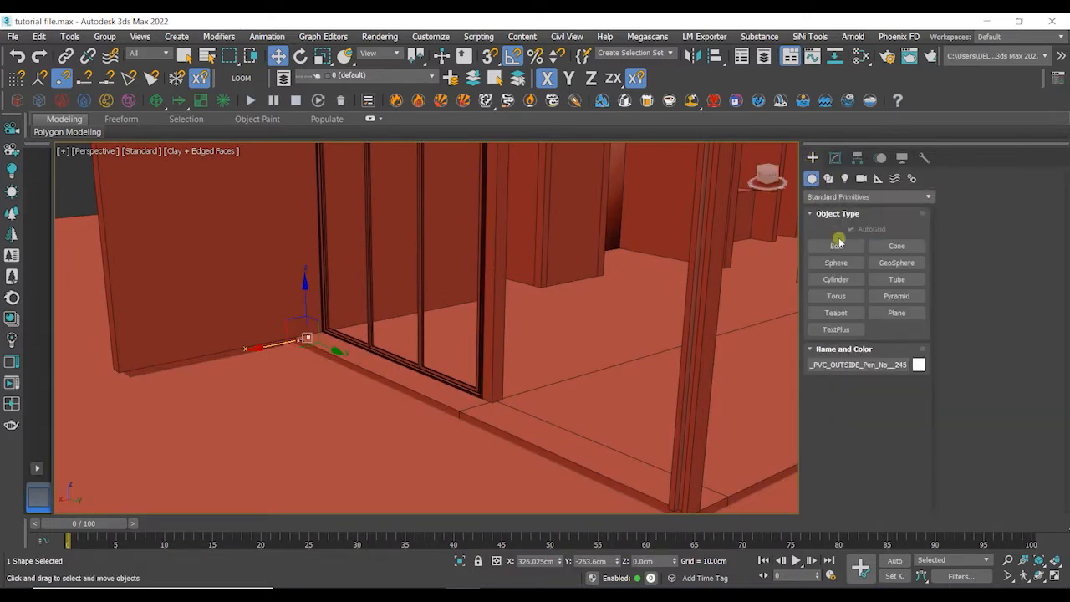
{"action": "left_click", "coordinate": [836, 246]}
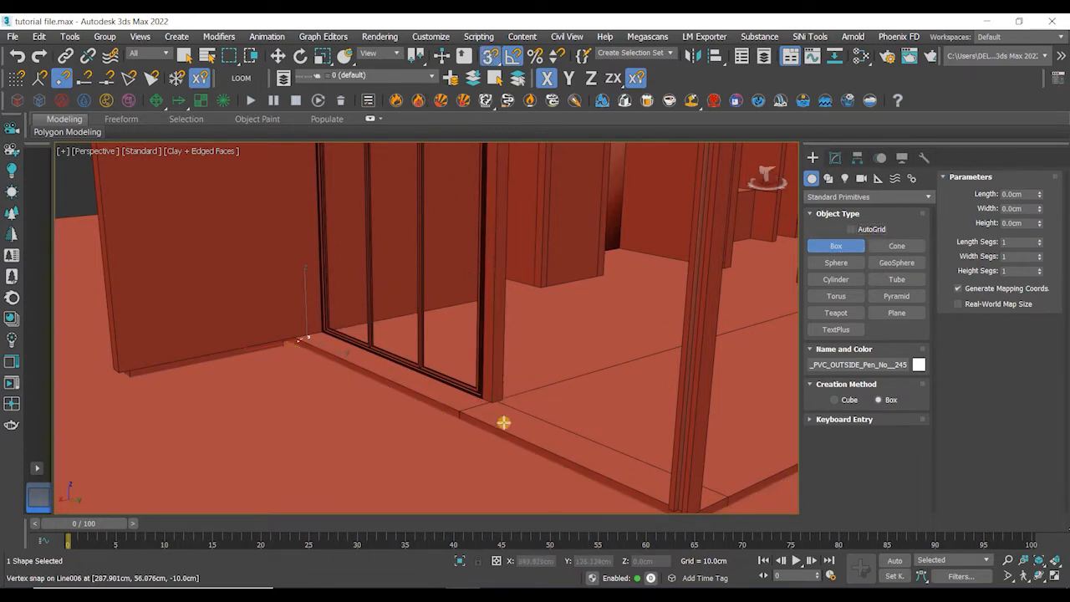
{"action": "left_click_drag", "start_coordinate": [506, 401], "coordinate": [542, 383]}
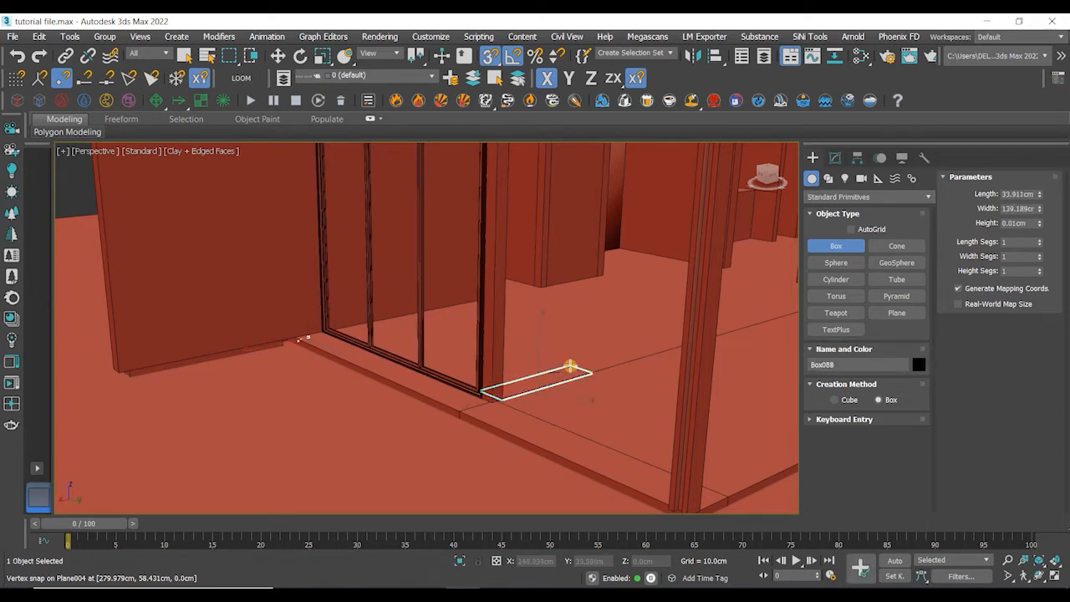
{"action": "left_click", "coordinate": [603, 256]}
{"action": "middle_click_drag", "start_coordinate": [603, 255], "coordinate": [554, 324]}
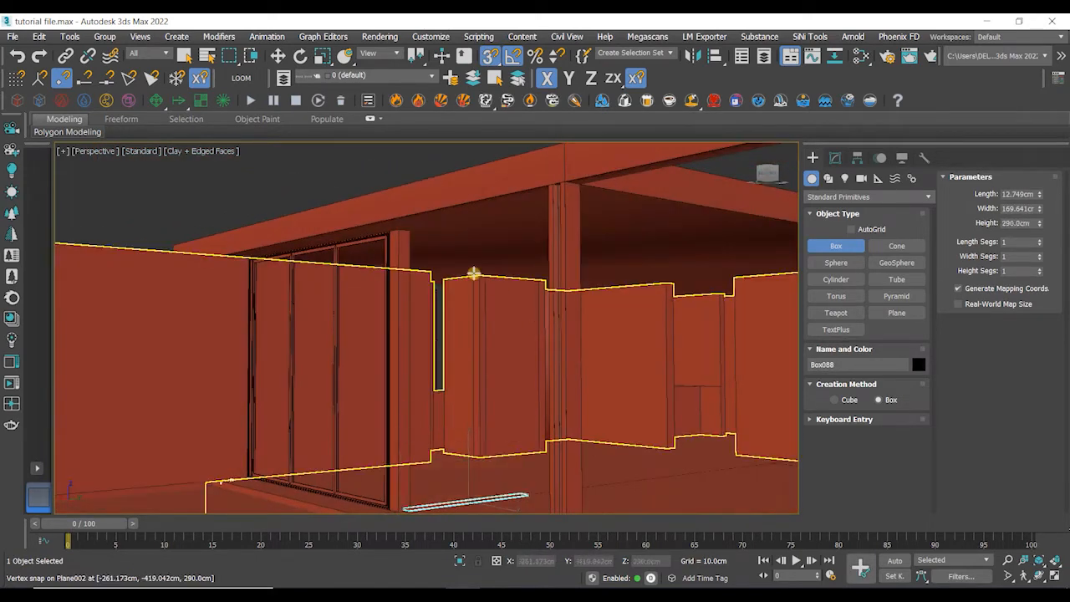
{"action": "left_click", "coordinate": [426, 265]}
{"action": "scroll", "coordinate": [427, 265], "scroll_direction": "down", "scroll_amount": 3}
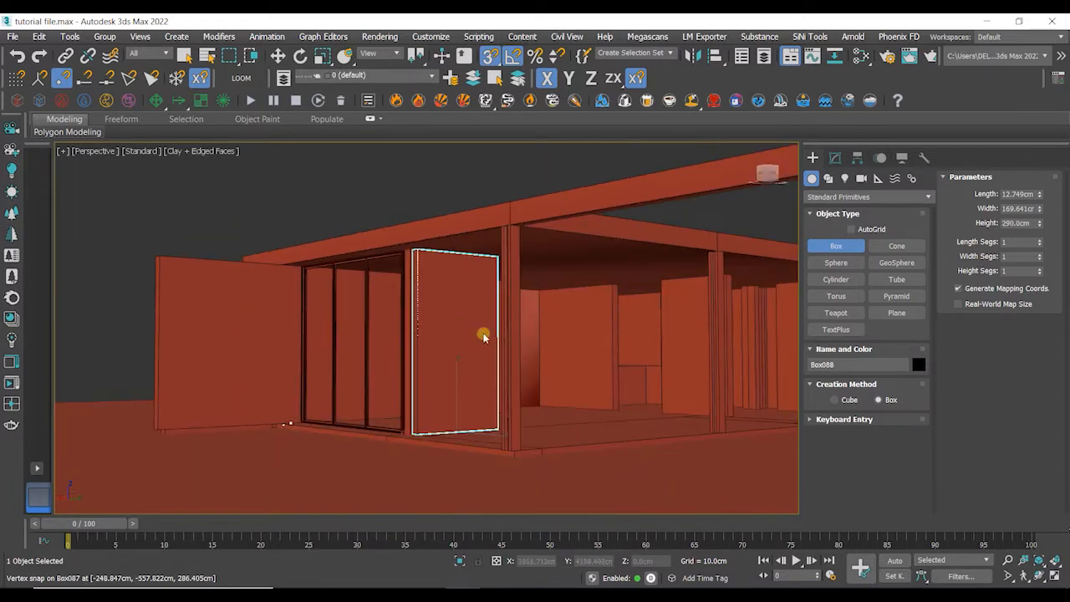
{"action": "key", "text": "w"}
{"action": "mouse_move", "coordinate": [500, 360]}
{"action": "middle_mouse_down", "text": "alt"}
{"action": "mouse_move", "coordinate": [444, 376]}
{"action": "mouse_move", "coordinate": [409, 370]}
{"action": "mouse_move", "coordinate": [505, 376]}
{"action": "middle_mouse_up", "text": "alt"}
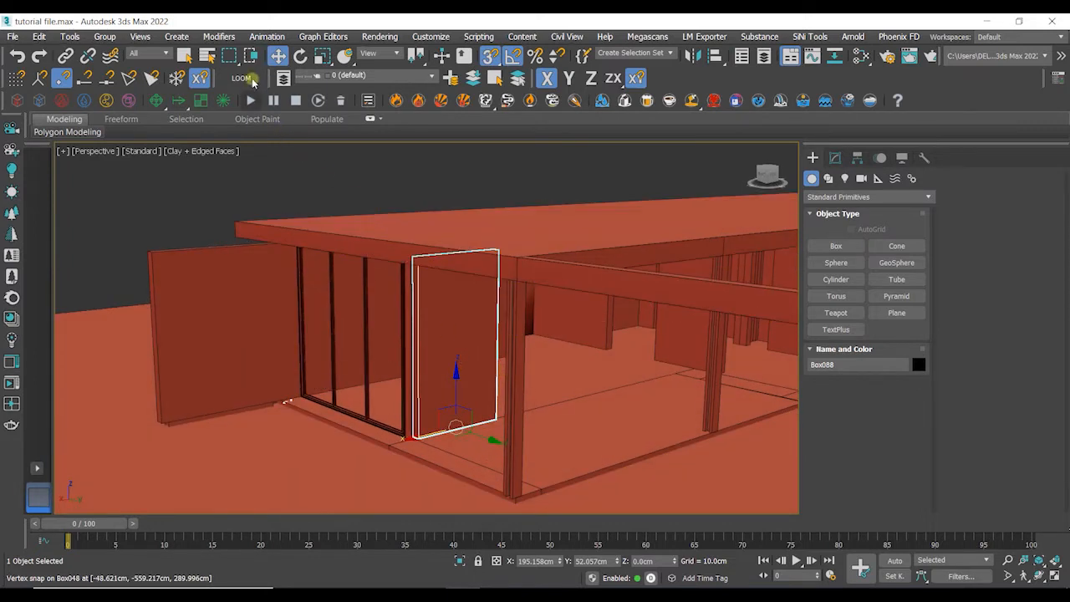
- Open the LOOM script panel and create a detailed window in the selected box with frame width 5
{"action": "left_click", "coordinate": [242, 79]}
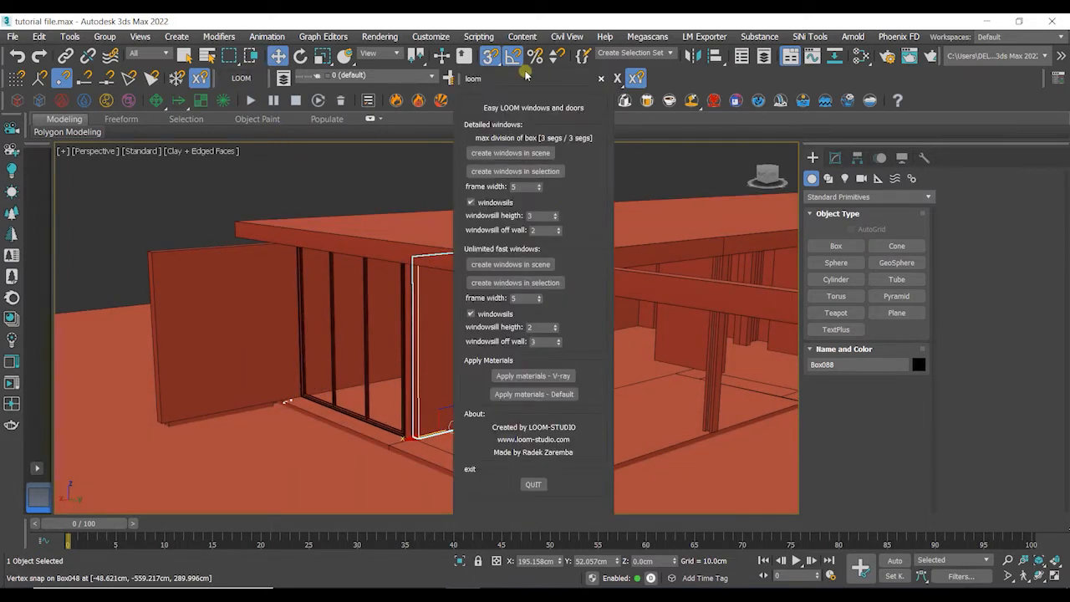
{"action": "left_click_drag", "start_coordinate": [525, 79], "coordinate": [674, 51]}
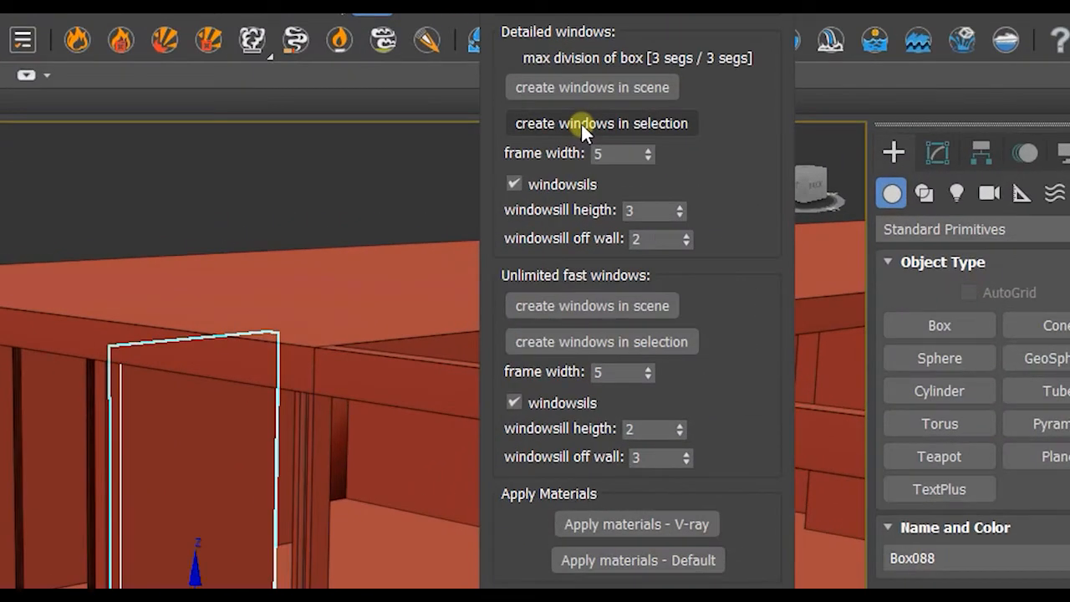
{"action": "left_click", "coordinate": [583, 126]}
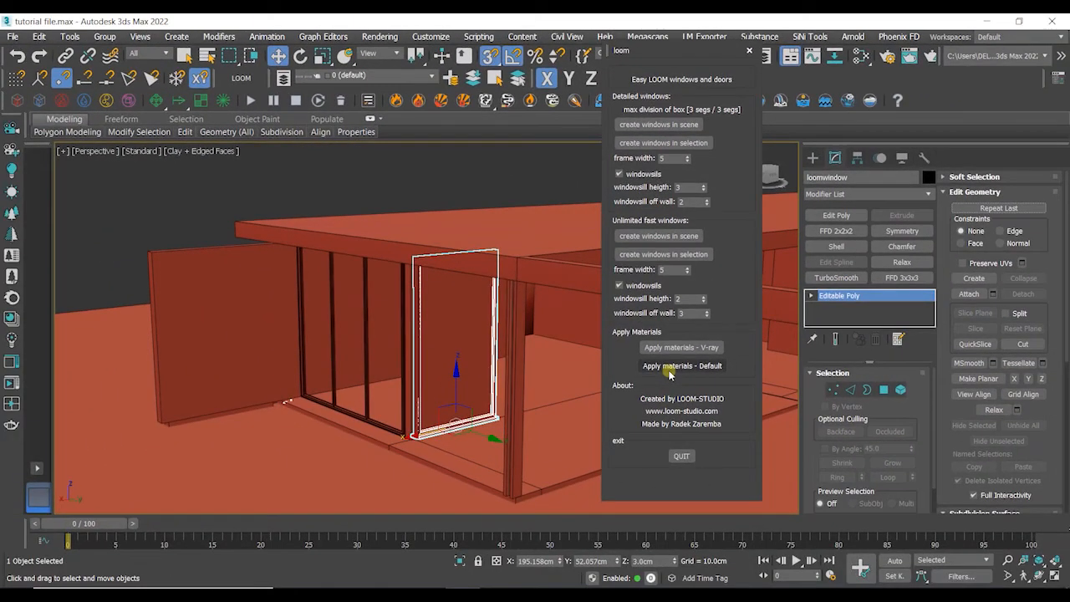
- Apply the LOOM default materials to the window and switch the viewport to Default Shading
{"action": "left_click", "coordinate": [670, 368]}
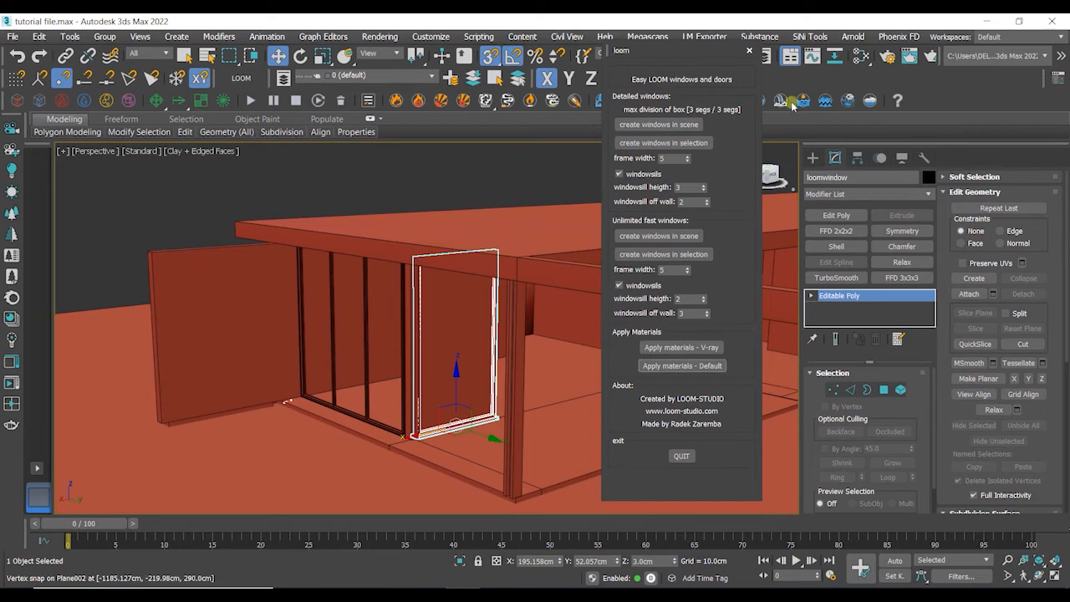
{"action": "left_click", "coordinate": [750, 54]}
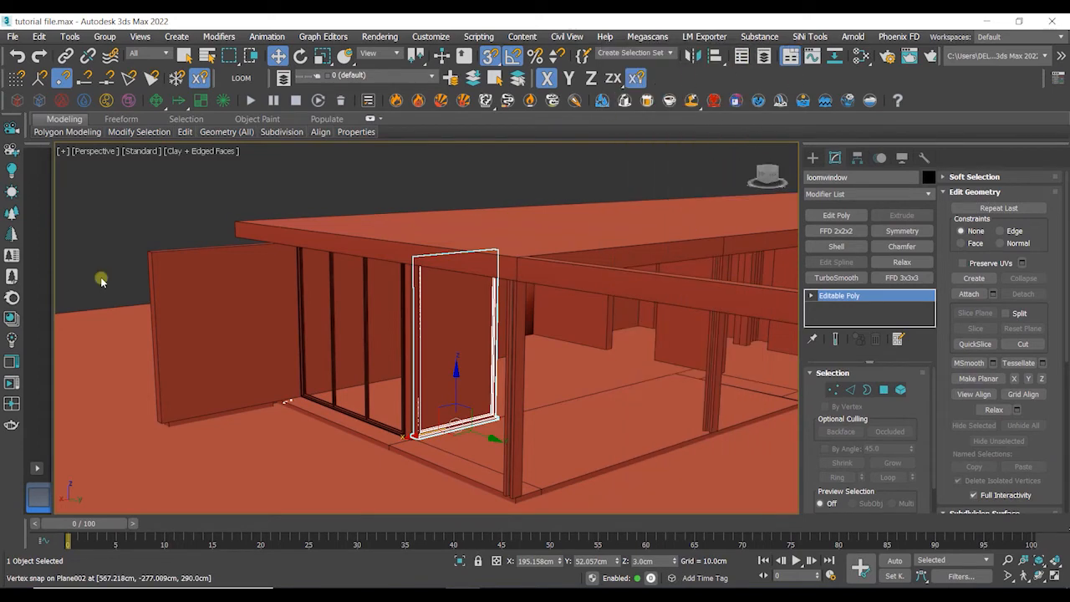
{"action": "left_click", "coordinate": [200, 153]}
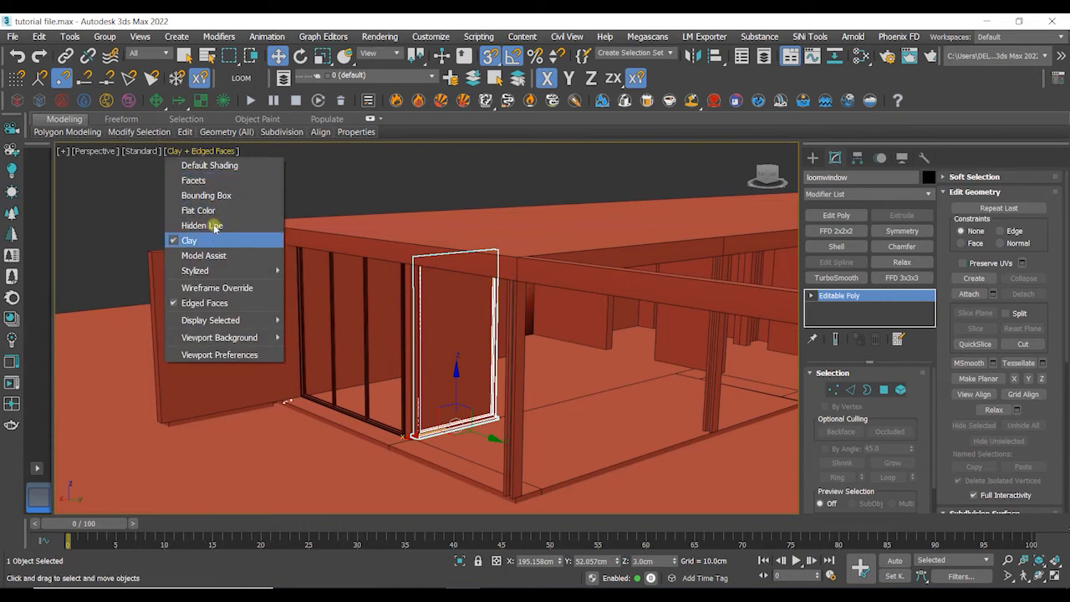
{"action": "left_click", "coordinate": [226, 167]}
{"action": "scroll", "coordinate": [460, 430], "scroll_direction": "up", "scroll_amount": 8}
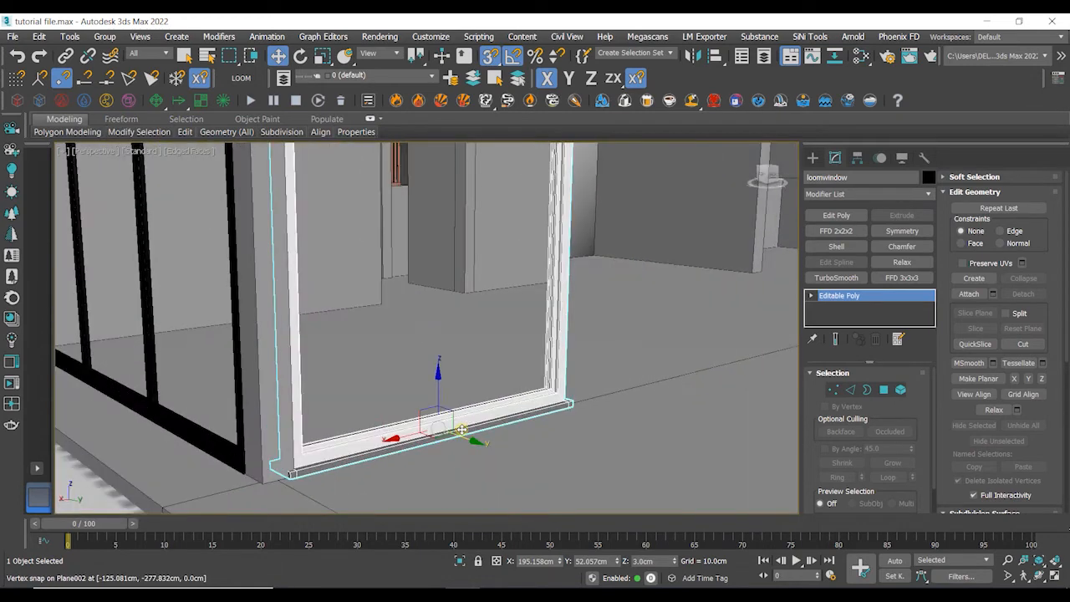
- Orbit and zoom around the new window to inspect the ends of its windowsill
{"action": "middle_click_drag", "start_coordinate": [461, 429], "coordinate": [314, 559], "text": "alt"}
{"action": "scroll", "coordinate": [487, 433], "scroll_direction": "up", "scroll_amount": 4}
{"action": "scroll", "coordinate": [468, 412], "scroll_direction": "down", "scroll_amount": 4}
{"action": "scroll", "coordinate": [336, 361], "scroll_direction": "down", "scroll_amount": 3}
{"action": "middle_click_drag", "start_coordinate": [346, 342], "coordinate": [446, 345], "text": "alt"}
{"action": "scroll", "coordinate": [344, 469], "scroll_direction": "up", "scroll_amount": 3}
{"action": "middle_click_drag", "start_coordinate": [344, 464], "coordinate": [588, 343], "text": "alt"}
{"action": "scroll", "coordinate": [251, 426], "scroll_direction": "up", "scroll_amount": 4}
{"action": "scroll", "coordinate": [299, 446], "scroll_direction": "down", "scroll_amount": 4}
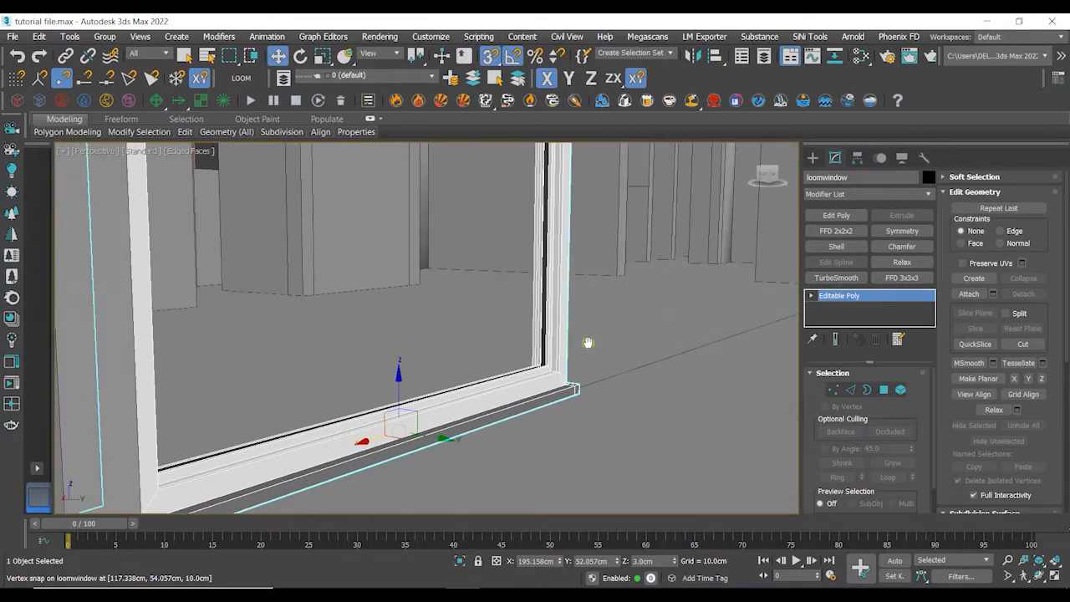
{"action": "scroll", "coordinate": [588, 343], "scroll_direction": "down", "scroll_amount": 3}
{"action": "middle_click_drag", "start_coordinate": [530, 406], "coordinate": [492, 450], "text": "alt"}
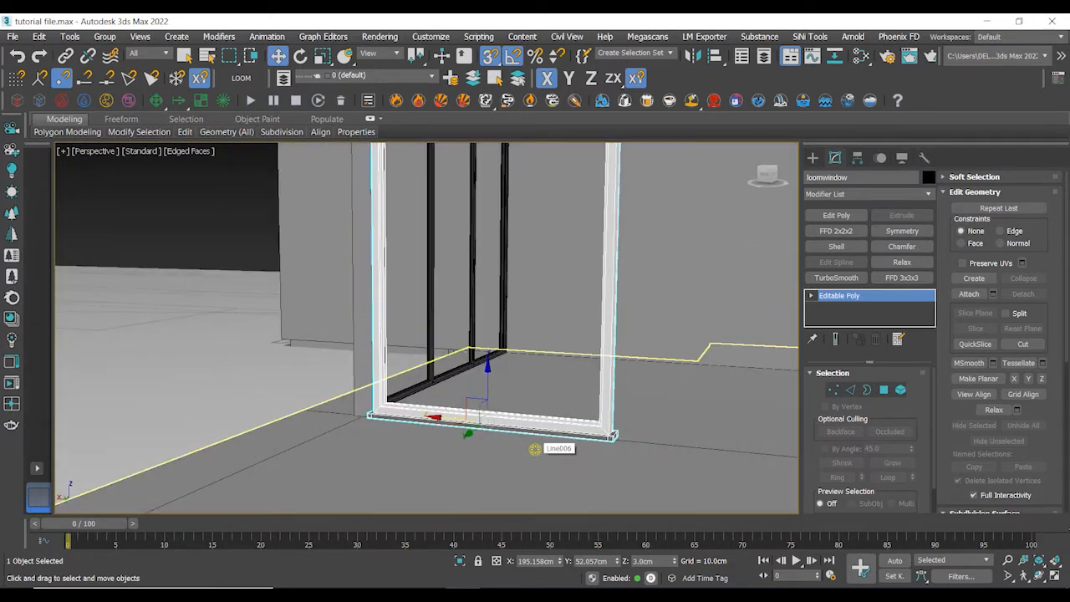
- Delete the vertices of the windowsill's protruding right end on the new window
{"action": "left_click", "coordinate": [834, 389]}
{"action": "scroll", "coordinate": [641, 440], "scroll_direction": "down", "scroll_amount": 3}
{"action": "middle_click_drag", "start_coordinate": [640, 440], "coordinate": [650, 492], "text": "alt"}
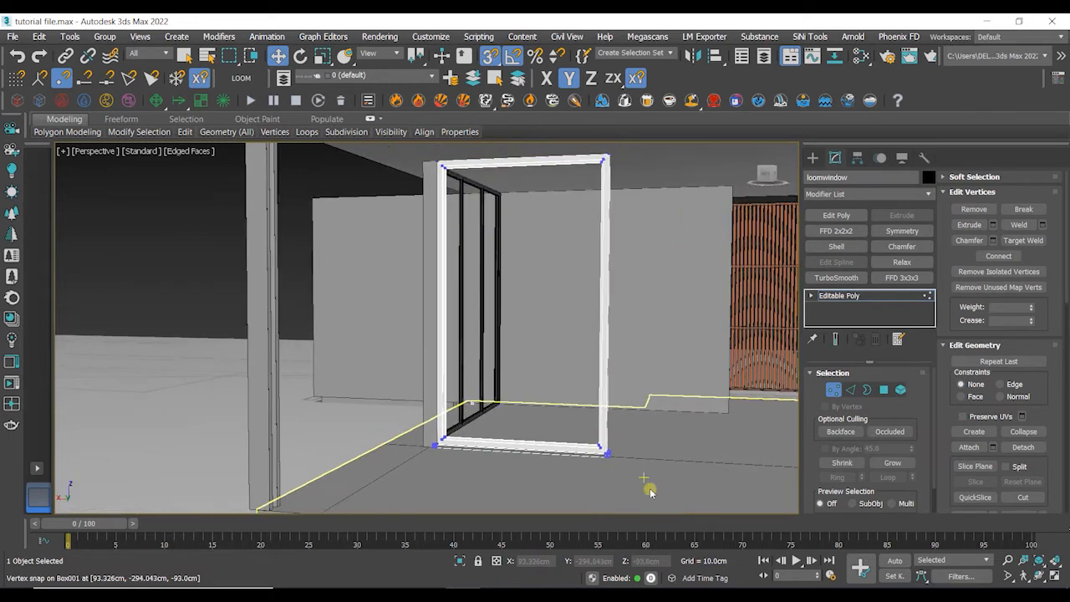
{"action": "left_click_drag", "start_coordinate": [559, 134], "coordinate": [558, 133]}
{"action": "left_click_drag", "start_coordinate": [564, 362], "coordinate": [521, 361]}
{"action": "scroll", "coordinate": [536, 464], "scroll_direction": "up", "scroll_amount": 5}
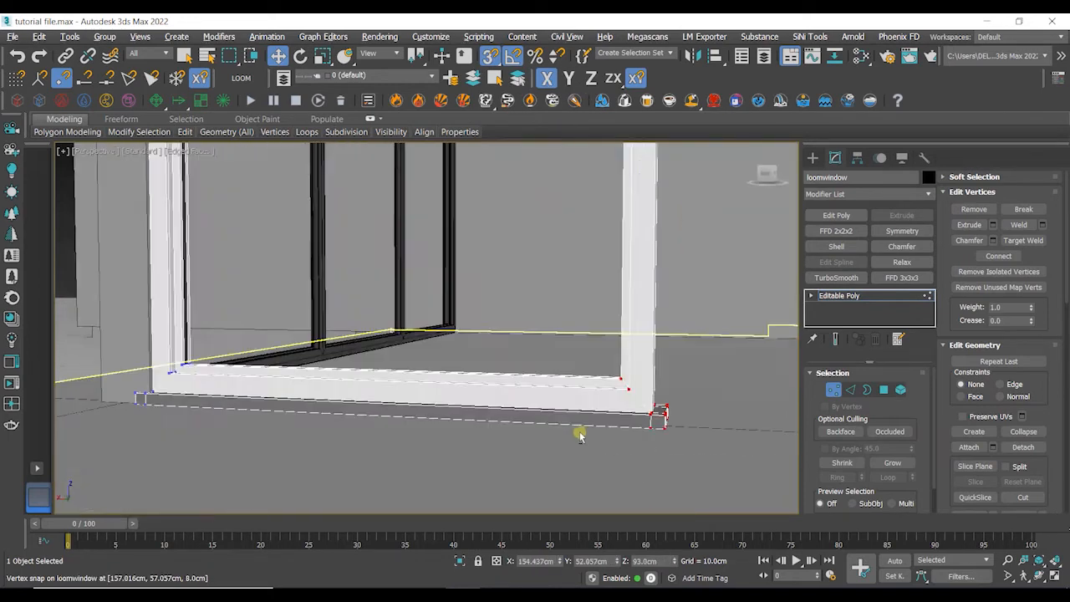
{"action": "middle_click_drag", "start_coordinate": [578, 433], "coordinate": [671, 404], "text": "alt"}
{"action": "key", "text": "1"}
{"action": "scroll", "coordinate": [596, 430], "scroll_direction": "up", "scroll_amount": 4}
{"action": "key", "text": "1"}
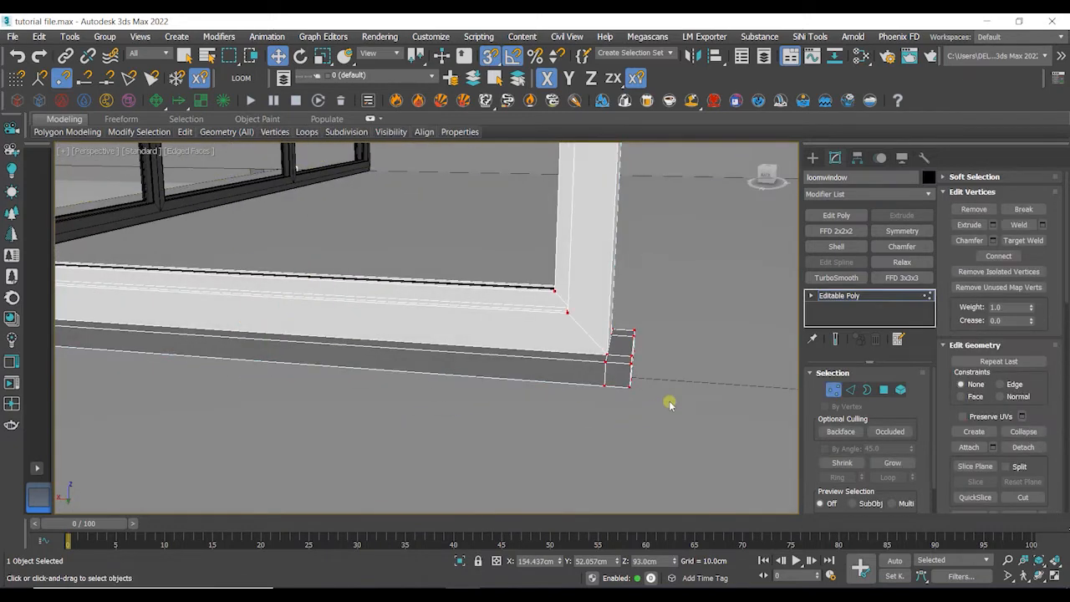
{"action": "left_click_drag", "start_coordinate": [628, 314], "coordinate": [629, 314]}
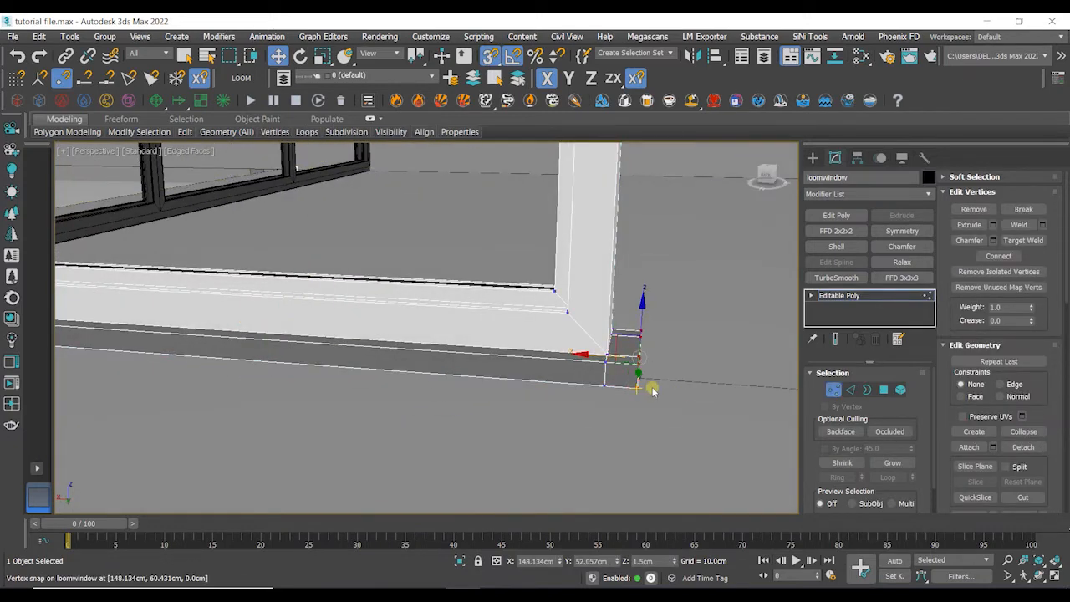
{"action": "middle_click_drag", "start_coordinate": [653, 391], "coordinate": [679, 404], "text": "alt"}
{"action": "left_click", "coordinate": [682, 412]}
{"action": "left_click_drag", "start_coordinate": [628, 310], "coordinate": [627, 308]}
{"action": "middle_click_drag", "start_coordinate": [627, 308], "coordinate": [616, 357], "text": "alt"}
{"action": "key", "text": "Delete"}
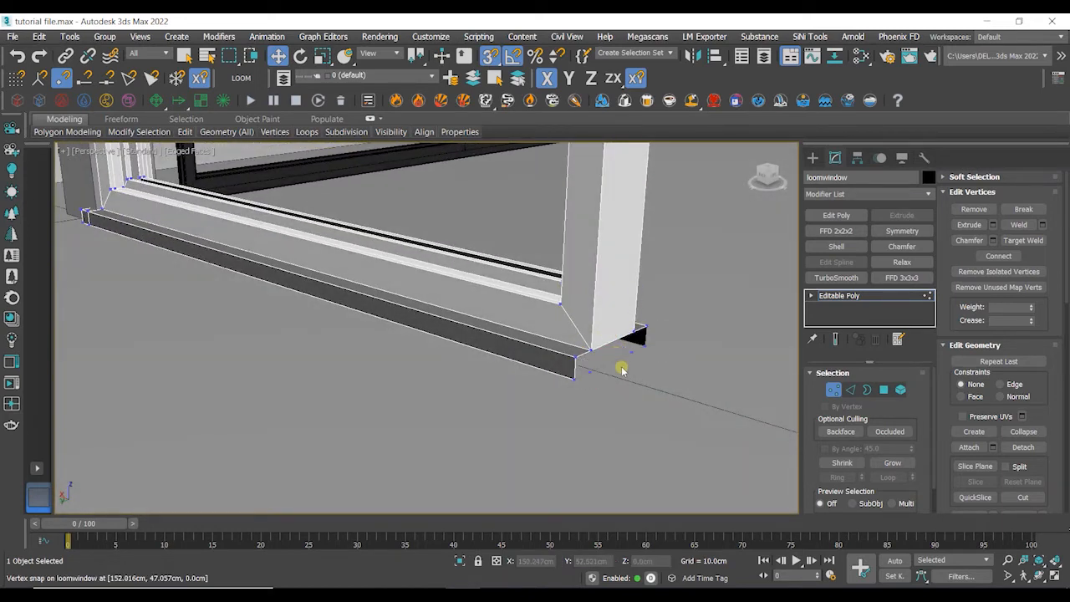
- Cap the open border left at the windowsill's trimmed end
{"action": "left_click", "coordinate": [869, 390]}
{"action": "left_click", "coordinate": [616, 342]}
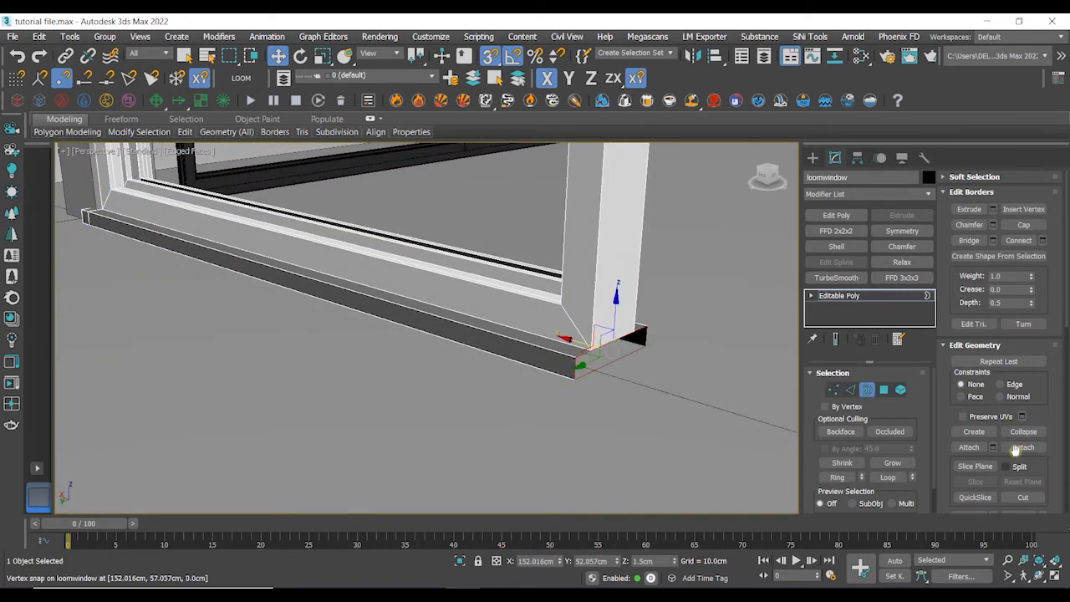
{"action": "scroll", "coordinate": [1046, 428], "scroll_direction": "down", "scroll_amount": 2}
{"action": "scroll", "coordinate": [1056, 402], "scroll_direction": "up", "scroll_amount": 2}
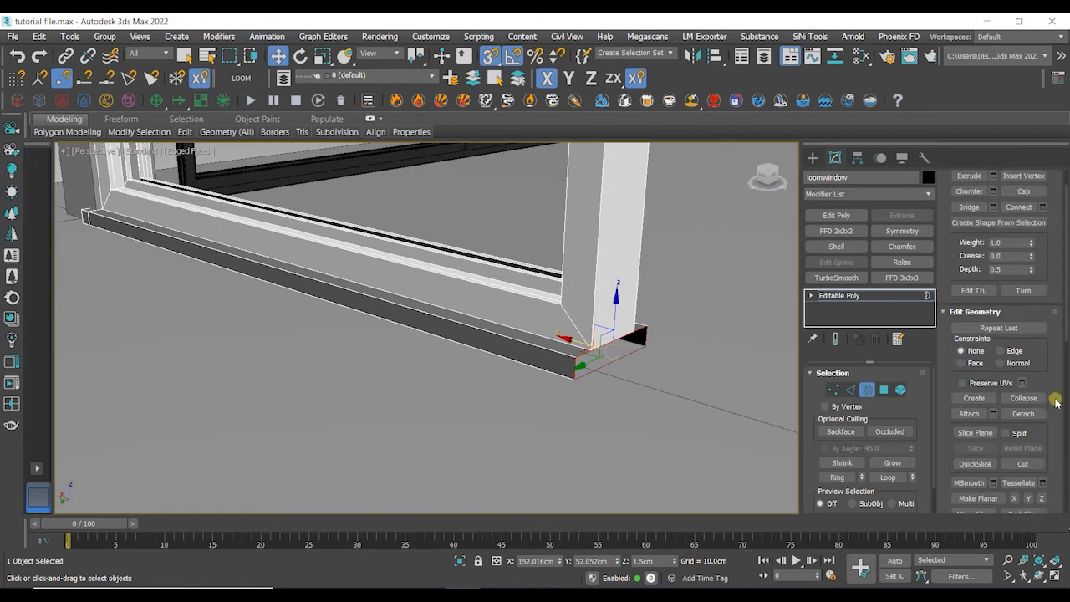
{"action": "middle_click_drag", "start_coordinate": [490, 394], "coordinate": [410, 446], "text": "alt"}
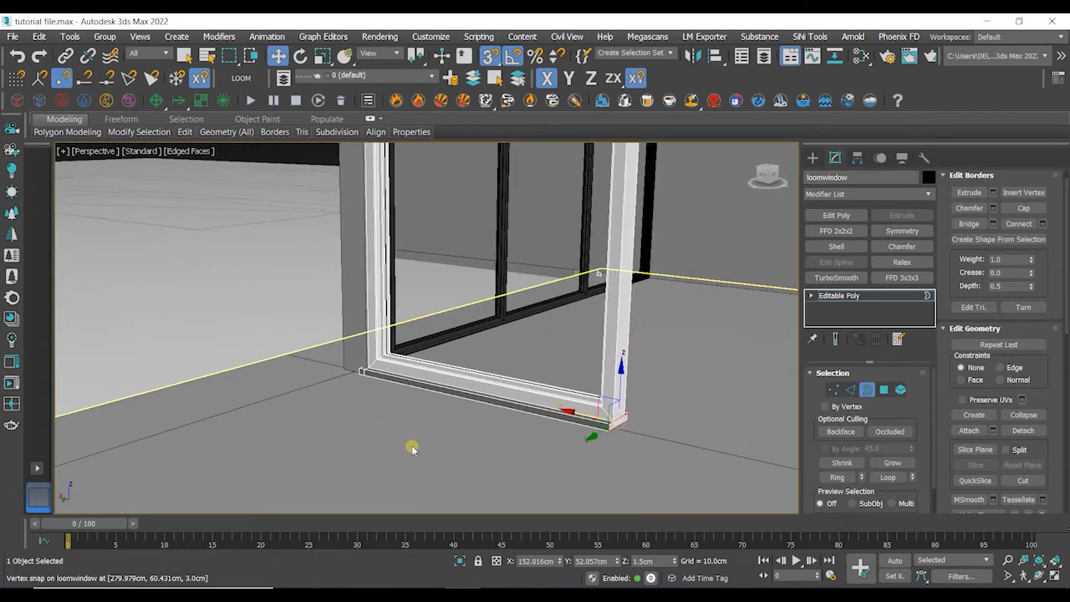
{"action": "key", "text": "3"}
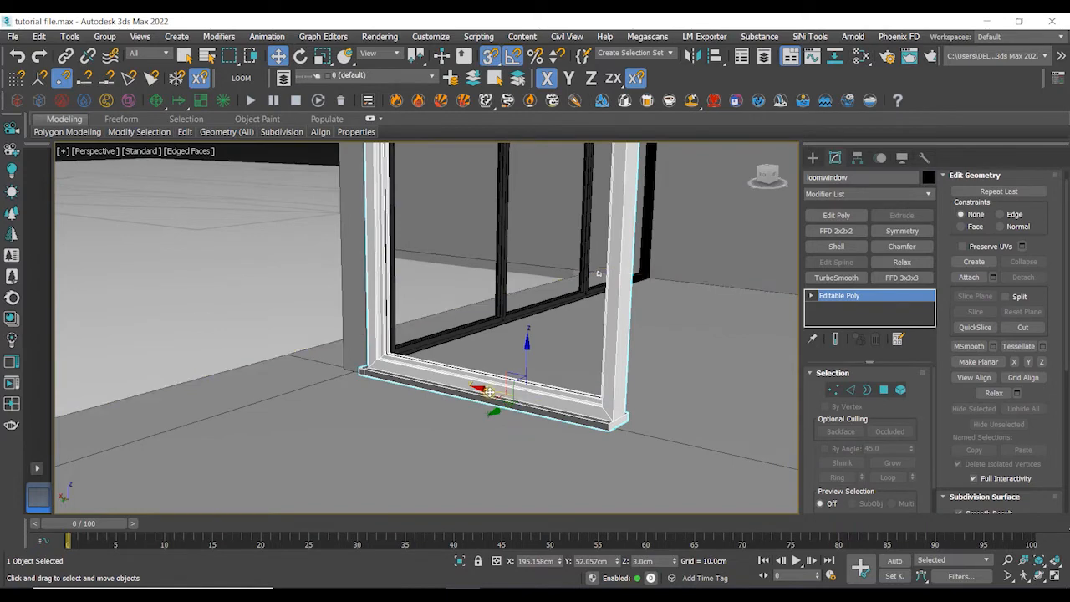
- Clone the window as a single copy and move it beside the original
{"action": "middle_click_drag", "start_coordinate": [489, 390], "coordinate": [406, 408]}
{"action": "left_click_drag", "start_coordinate": [481, 429], "coordinate": [753, 502], "text": "shift"}
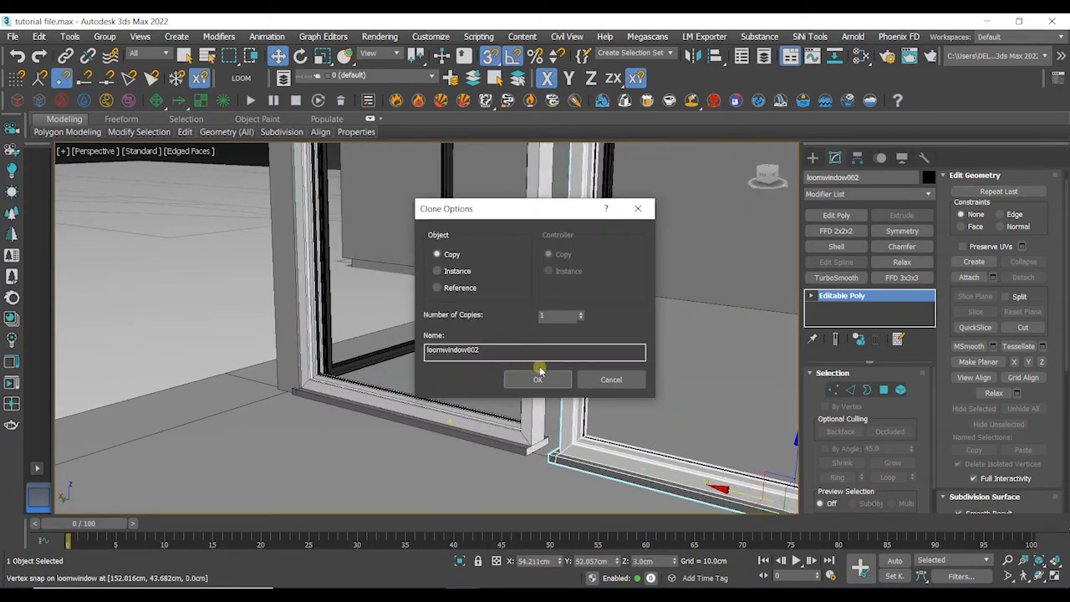
{"action": "left_click", "coordinate": [541, 375]}
- Delete the vertices of the copied window's protruding left windowsill end
{"action": "scroll", "coordinate": [544, 507], "scroll_direction": "up", "scroll_amount": 3}
{"action": "middle_click_drag", "start_coordinate": [544, 507], "coordinate": [573, 371]}
{"action": "scroll", "coordinate": [595, 447], "scroll_direction": "up", "scroll_amount": 3}
{"action": "key", "text": "1"}
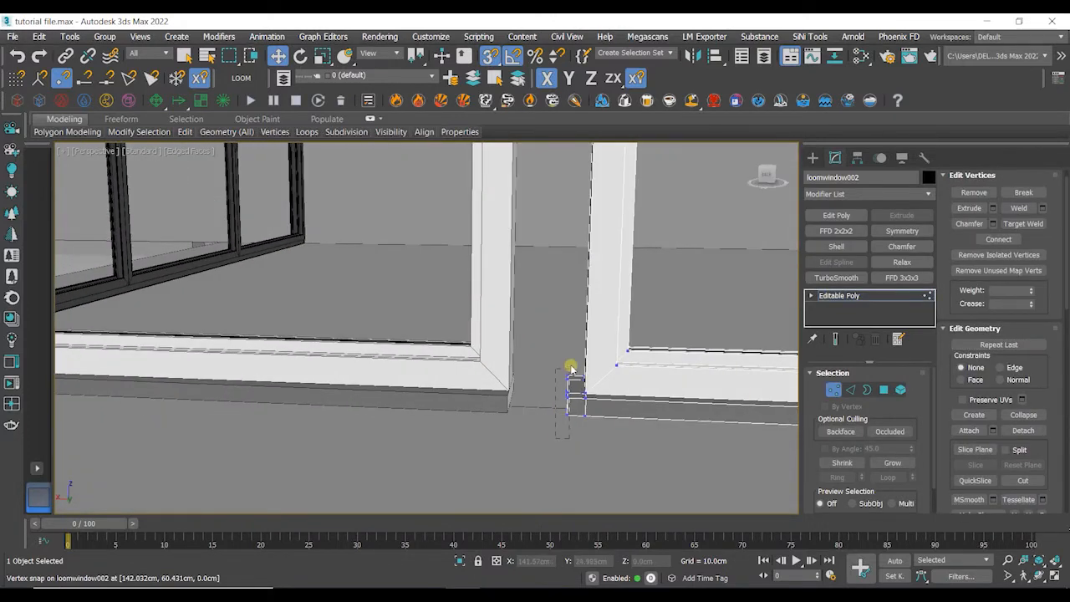
{"action": "middle_click_drag", "start_coordinate": [579, 408], "coordinate": [623, 413], "text": "alt"}
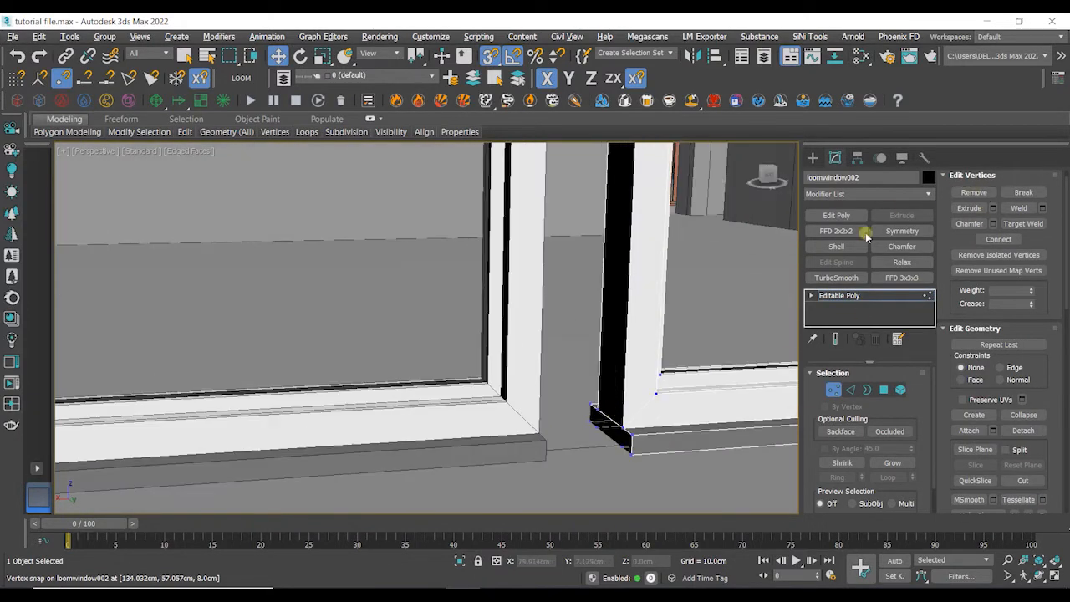
- Cap the open border at the copy's trimmed windowsill end
{"action": "left_click", "coordinate": [867, 390]}
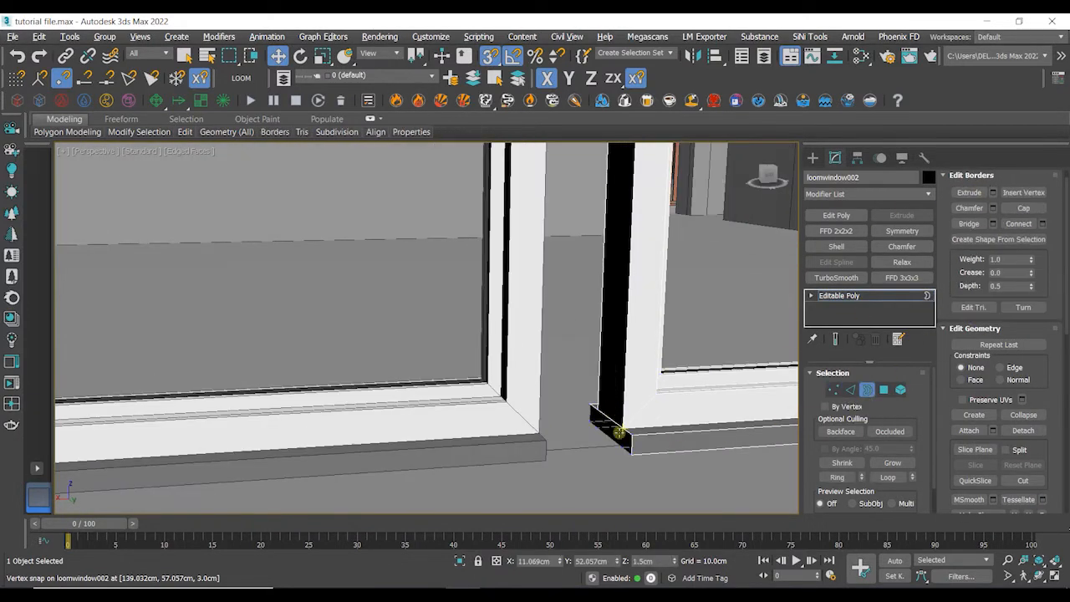
{"action": "left_click", "coordinate": [1022, 212]}
{"action": "key", "text": "3"}
- Snap the copied window into position against the first window's frame
{"action": "scroll", "coordinate": [628, 440], "scroll_direction": "down", "scroll_amount": 4}
{"action": "middle_click_drag", "start_coordinate": [669, 431], "coordinate": [592, 428], "text": "alt"}
{"action": "scroll", "coordinate": [619, 407], "scroll_direction": "up", "scroll_amount": 5}
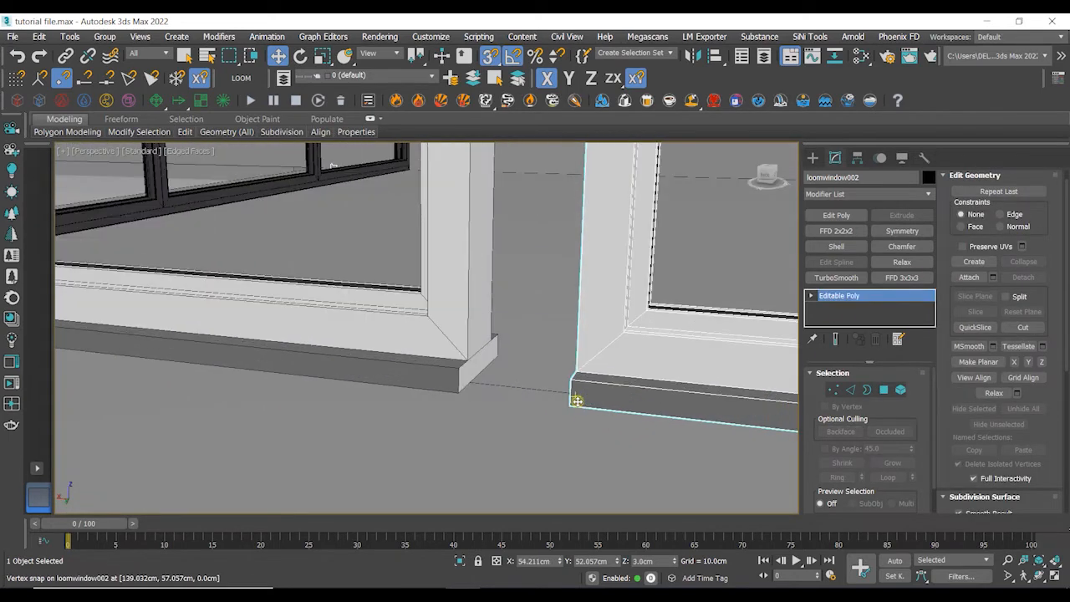
{"action": "left_click", "coordinate": [578, 400]}
{"action": "left_click", "coordinate": [575, 402]}
{"action": "left_click_drag", "start_coordinate": [572, 404], "coordinate": [453, 397]}
{"action": "scroll", "coordinate": [453, 398], "scroll_direction": "down", "scroll_amount": 8}
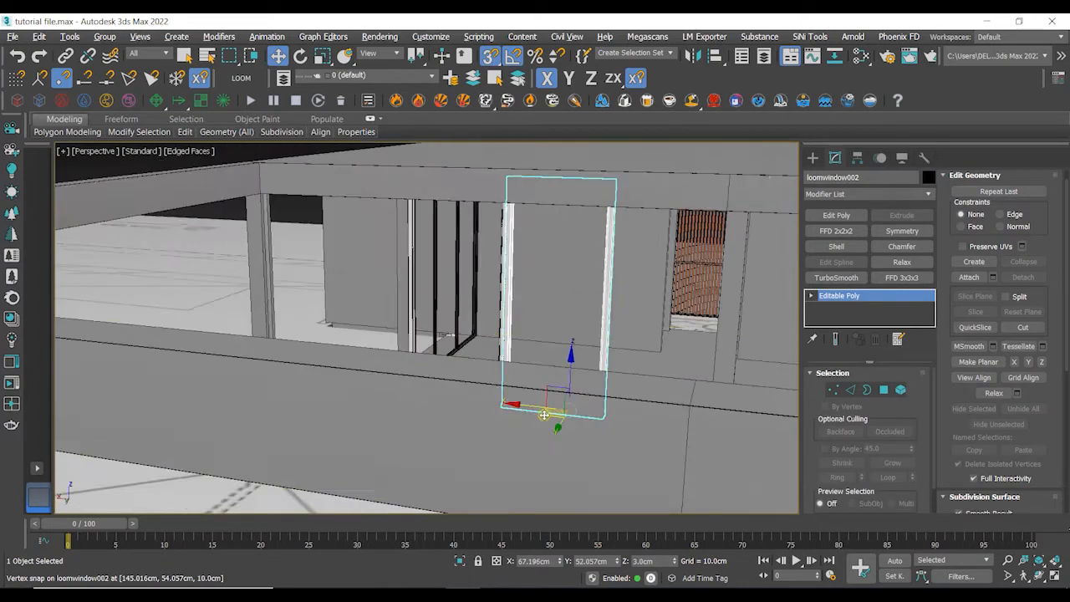
{"action": "middle_click_drag", "start_coordinate": [453, 397], "coordinate": [556, 403], "text": "alt"}
- Clone the window again into the next opening along the facade
{"action": "middle_click_drag", "start_coordinate": [237, 253], "coordinate": [226, 306]}
{"action": "left_click", "coordinate": [138, 186]}
{"action": "middle_click_drag", "start_coordinate": [138, 186], "coordinate": [99, 193], "text": "alt"}
{"action": "scroll", "coordinate": [484, 459], "scroll_direction": "up", "scroll_amount": 5}
{"action": "scroll", "coordinate": [453, 464], "scroll_direction": "down", "scroll_amount": 3}
{"action": "scroll", "coordinate": [450, 463], "scroll_direction": "down", "scroll_amount": 3}
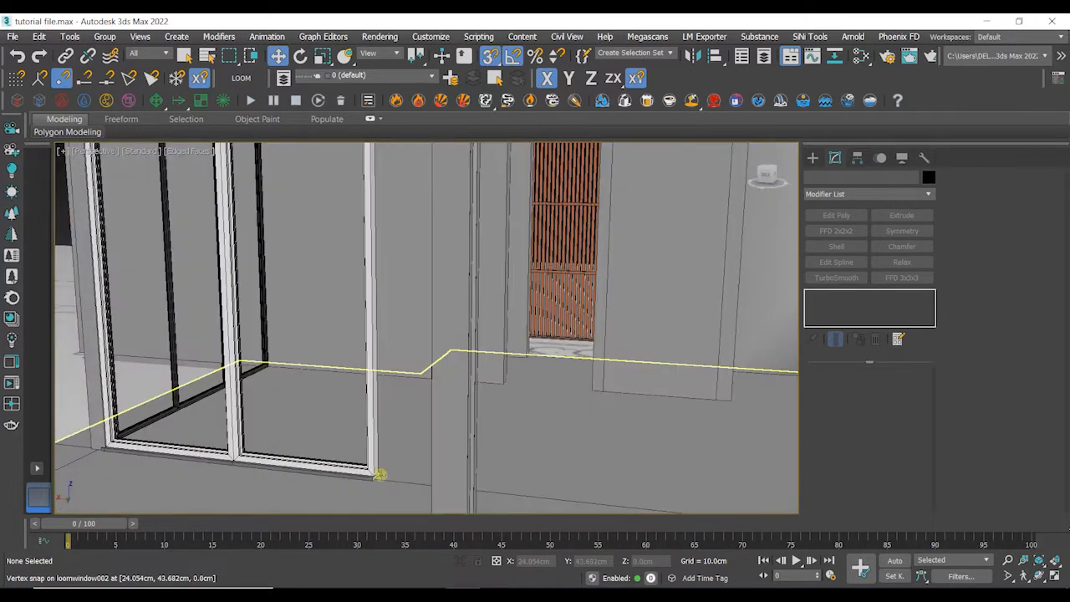
{"action": "left_click", "coordinate": [341, 466]}
{"action": "scroll", "coordinate": [335, 463], "scroll_direction": "down", "scroll_amount": 3}
{"action": "left_click_drag", "start_coordinate": [286, 463], "coordinate": [406, 473], "text": "shift"}
{"action": "middle_click_drag", "start_coordinate": [394, 432], "coordinate": [499, 368]}
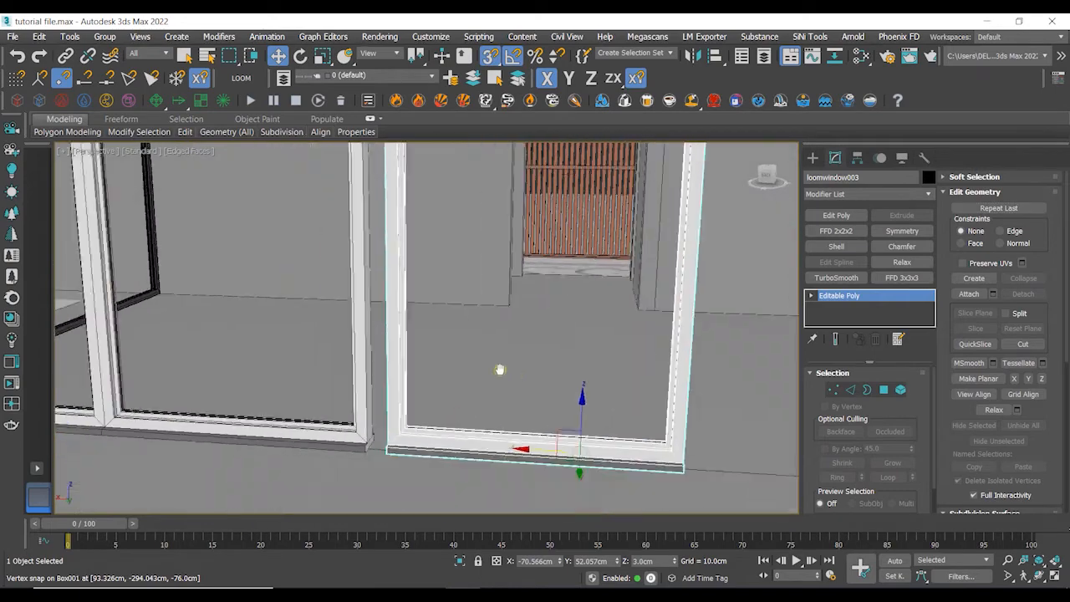
- Snap the third window against the neighbouring window's frame
{"action": "scroll", "coordinate": [385, 456], "scroll_direction": "up", "scroll_amount": 3}
{"action": "left_click", "coordinate": [383, 485]}
{"action": "left_click", "coordinate": [413, 489]}
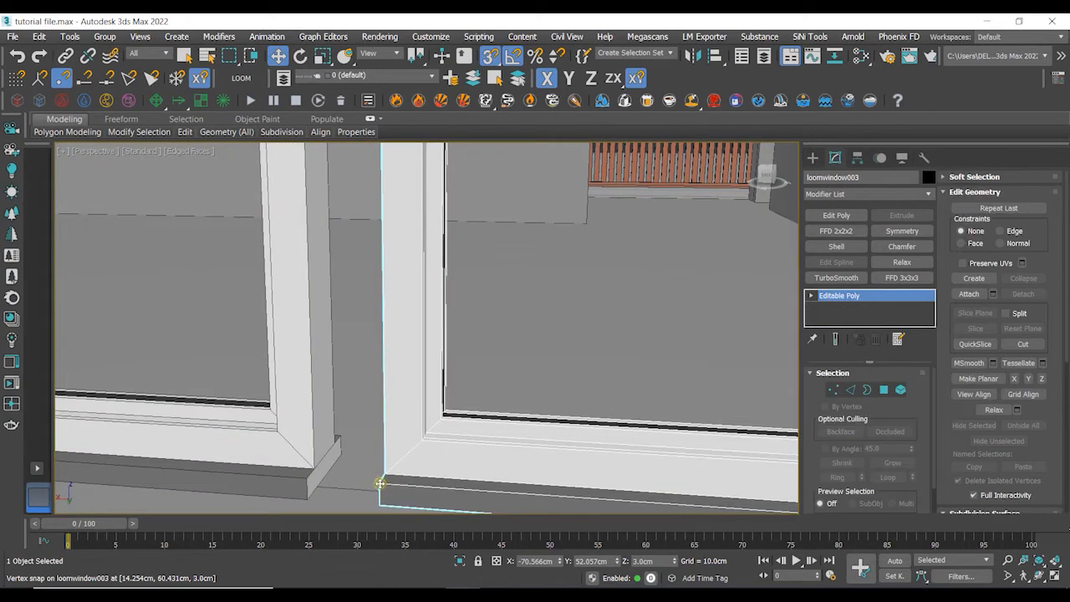
{"action": "left_click_drag", "start_coordinate": [381, 484], "coordinate": [313, 476]}
{"action": "scroll", "coordinate": [334, 469], "scroll_direction": "down", "scroll_amount": 5}
{"action": "scroll", "coordinate": [389, 447], "scroll_direction": "down", "scroll_amount": 5}
{"action": "middle_click_drag", "start_coordinate": [391, 445], "coordinate": [429, 392], "text": "alt"}
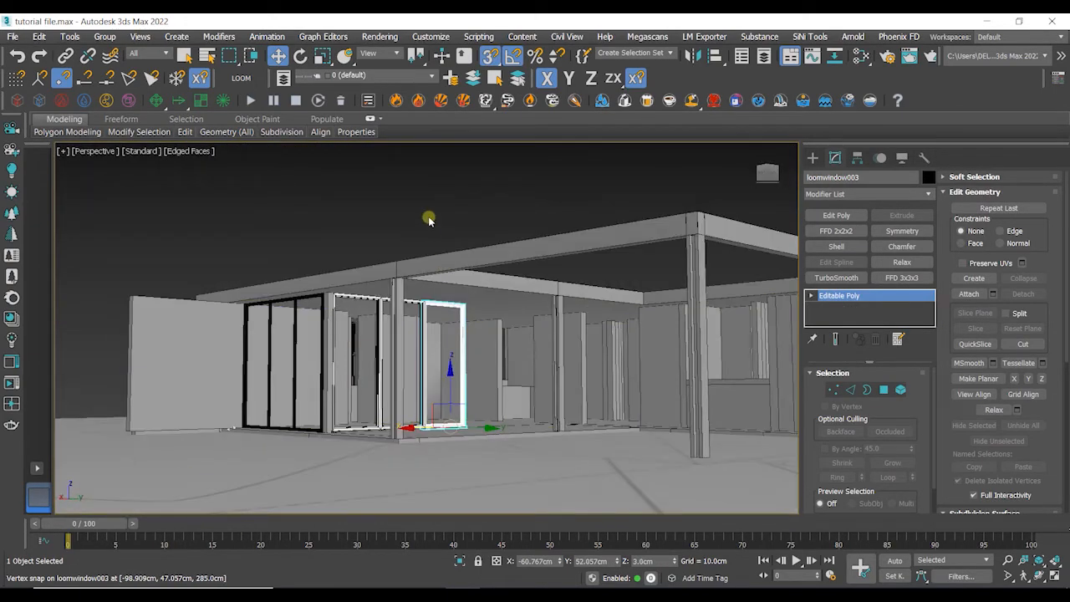
- Clone the window as two more copies along the facade
{"action": "left_click", "coordinate": [430, 219]}
{"action": "middle_click_drag", "start_coordinate": [430, 219], "coordinate": [577, 446], "text": "alt"}
{"action": "scroll", "coordinate": [569, 423], "scroll_direction": "up", "scroll_amount": 8}
{"action": "left_click", "coordinate": [580, 443]}
{"action": "left_click_drag", "start_coordinate": [492, 456], "coordinate": [722, 444], "text": "shift"}
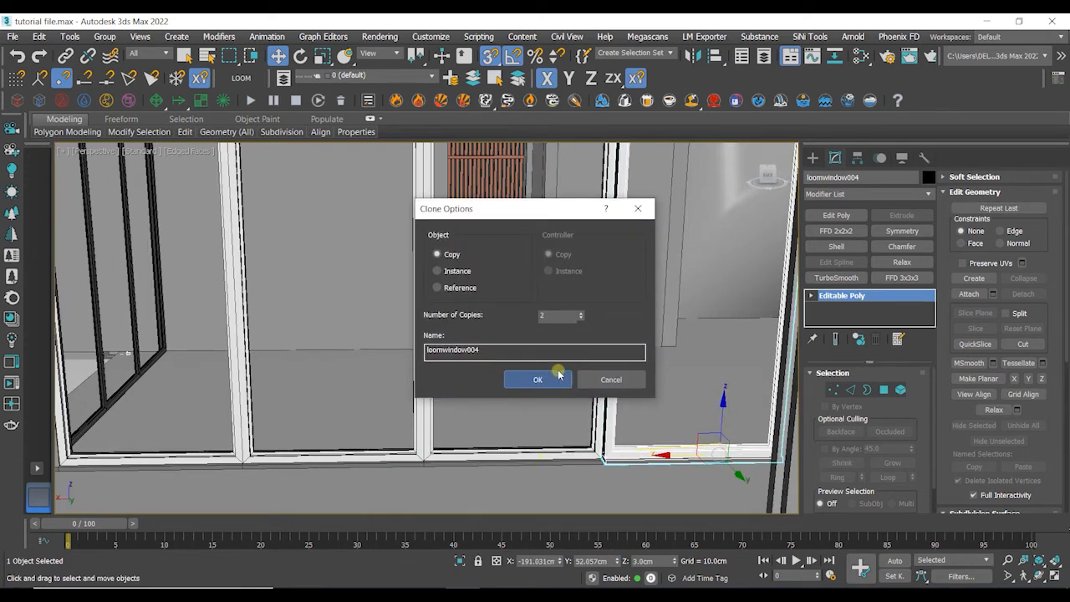
{"action": "left_click", "coordinate": [558, 377]}
- Snap the two new window copies into position along the remaining openings up to the end wall
{"action": "scroll", "coordinate": [540, 430], "scroll_direction": "up", "scroll_amount": 5}
{"action": "left_click_drag", "start_coordinate": [479, 449], "coordinate": [462, 450]}
{"action": "scroll", "coordinate": [535, 450], "scroll_direction": "down", "scroll_amount": 4}
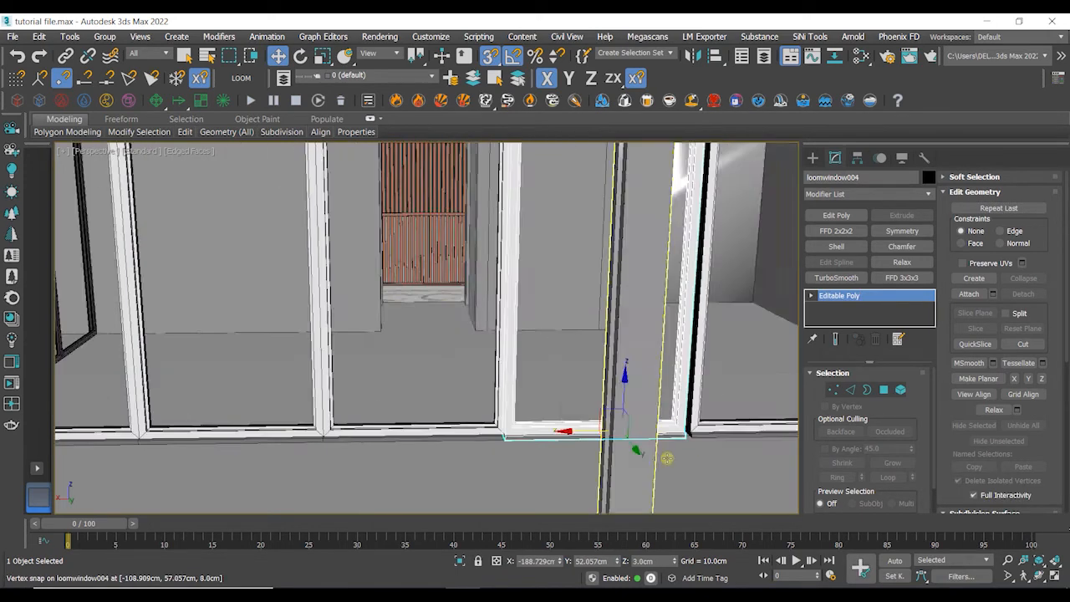
{"action": "middle_click_drag", "start_coordinate": [666, 457], "coordinate": [522, 452]}
{"action": "left_click", "coordinate": [550, 431]}
{"action": "scroll", "coordinate": [544, 438], "scroll_direction": "up", "scroll_amount": 4}
{"action": "scroll", "coordinate": [543, 442], "scroll_direction": "down", "scroll_amount": 5}
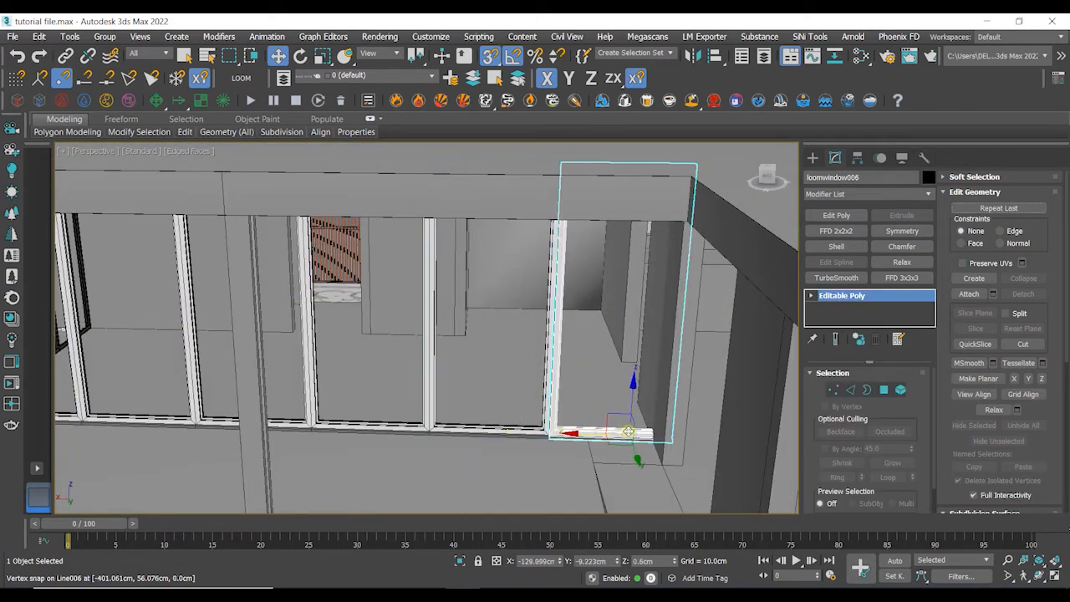
{"action": "left_click_drag", "start_coordinate": [628, 431], "coordinate": [628, 431], "text": "shift"}
{"action": "left_click", "coordinate": [529, 376]}
{"action": "scroll", "coordinate": [542, 424], "scroll_direction": "up", "scroll_amount": 5}
{"action": "left_click_drag", "start_coordinate": [495, 478], "coordinate": [485, 477]}
{"action": "scroll", "coordinate": [489, 477], "scroll_direction": "down", "scroll_amount": 5}
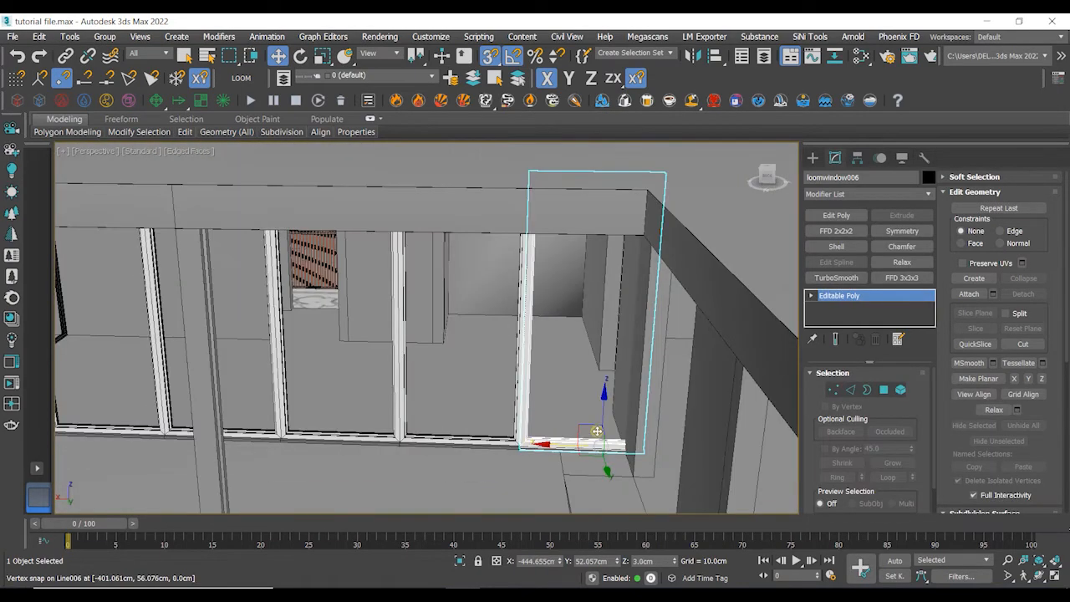
{"action": "middle_click_drag", "start_coordinate": [685, 450], "coordinate": [670, 449]}
- Move the last window's right-side vertices so its frame fits the opening against the wall
{"action": "key", "text": "1"}
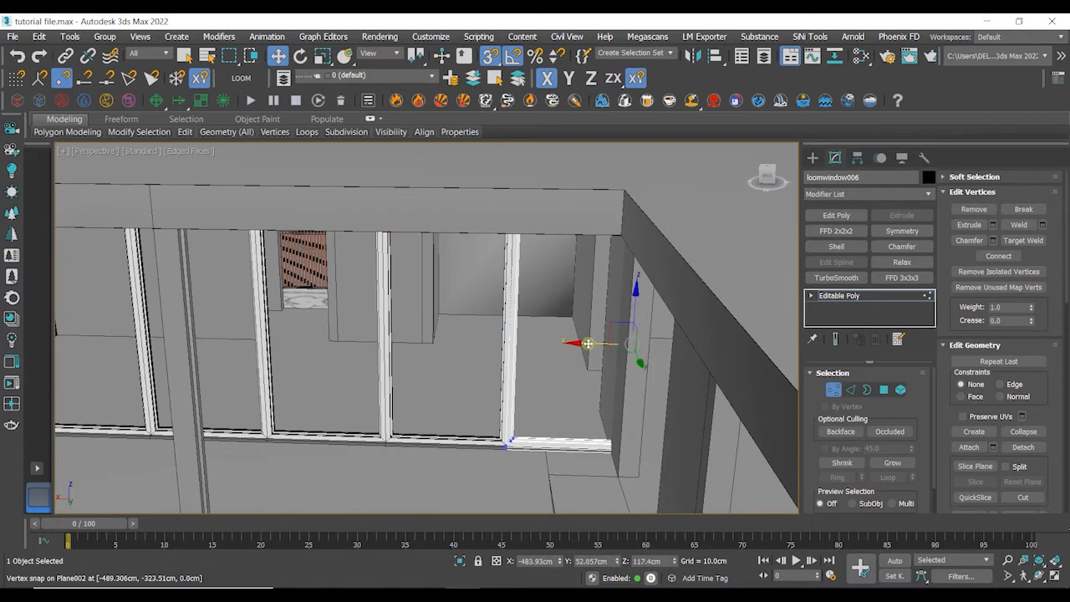
{"action": "scroll", "coordinate": [596, 458], "scroll_direction": "up", "scroll_amount": 3}
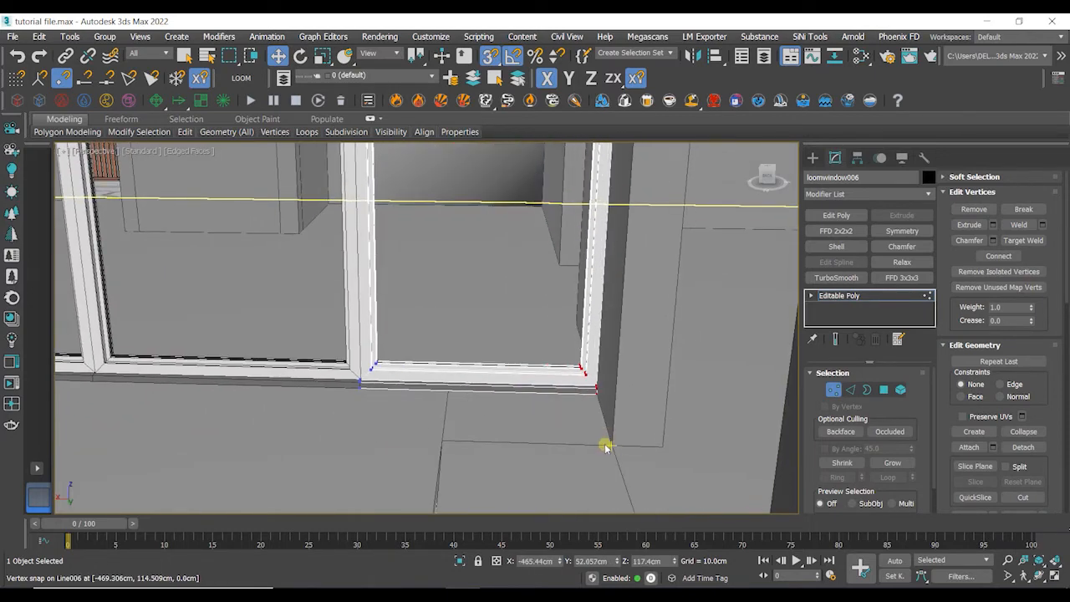
{"action": "scroll", "coordinate": [596, 398], "scroll_direction": "up", "scroll_amount": 3}
{"action": "scroll", "coordinate": [597, 381], "scroll_direction": "down", "scroll_amount": 9}
{"action": "middle_click_drag", "start_coordinate": [597, 382], "coordinate": [637, 365], "text": "alt"}
{"action": "left_click", "coordinate": [388, 206]}
{"action": "key", "text": "1"}
{"action": "left_click", "coordinate": [388, 207]}
{"action": "middle_click_drag", "start_coordinate": [389, 207], "coordinate": [524, 288], "text": "alt"}
{"action": "scroll", "coordinate": [574, 340], "scroll_direction": "up", "scroll_amount": 8}
{"action": "middle_click_drag", "start_coordinate": [574, 340], "coordinate": [479, 423]}
- Draw a box filling the window opening in the side wall
{"action": "left_click", "coordinate": [812, 158]}
{"action": "left_click", "coordinate": [837, 248]}
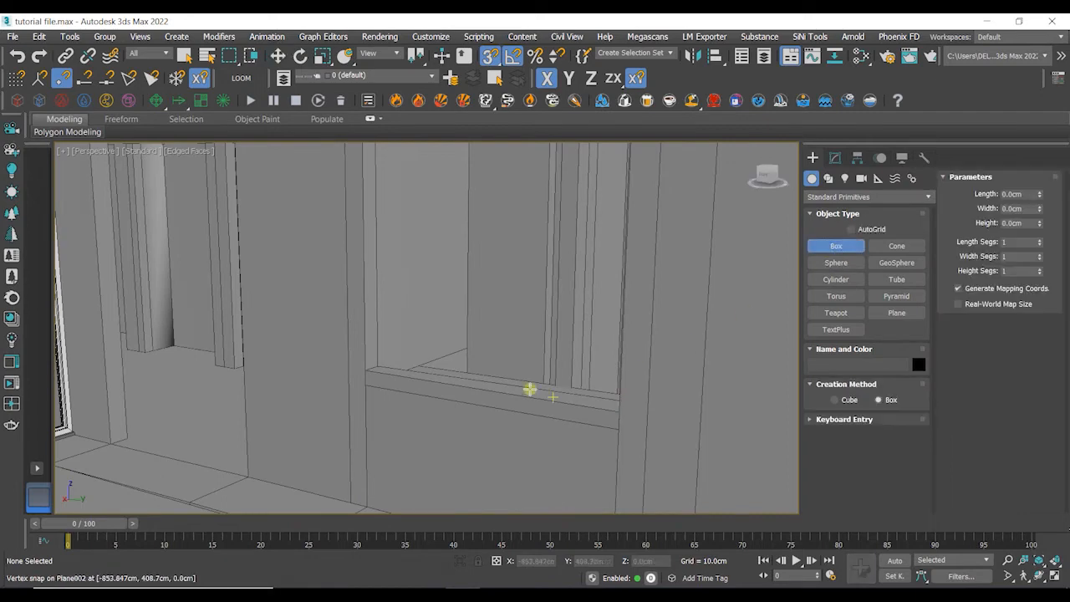
{"action": "middle_click_drag", "start_coordinate": [520, 389], "coordinate": [563, 391], "text": "alt"}
{"action": "middle_click_drag", "start_coordinate": [767, 377], "coordinate": [719, 428]}
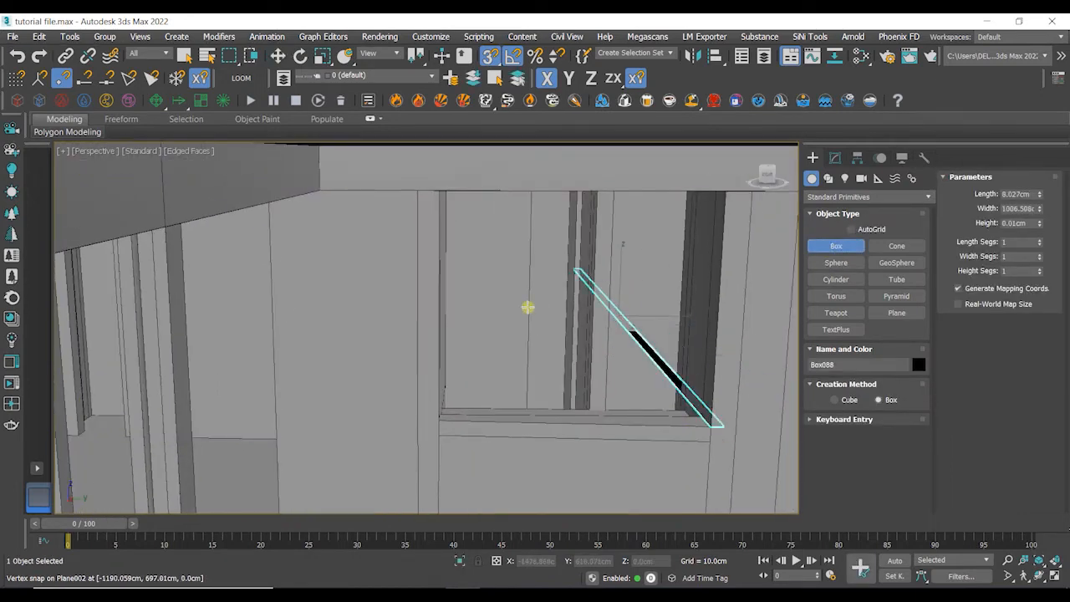
{"action": "left_click_drag", "start_coordinate": [437, 409], "coordinate": [439, 415]}
{"action": "left_click", "coordinate": [437, 191]}
{"action": "scroll", "coordinate": [497, 246], "scroll_direction": "down", "scroll_amount": 3}
{"action": "middle_click_drag", "start_coordinate": [499, 247], "coordinate": [451, 247], "text": "alt"}
- Open the LOOM panel and create a detailed window without windowsills in the selected box
{"action": "left_click", "coordinate": [242, 78]}
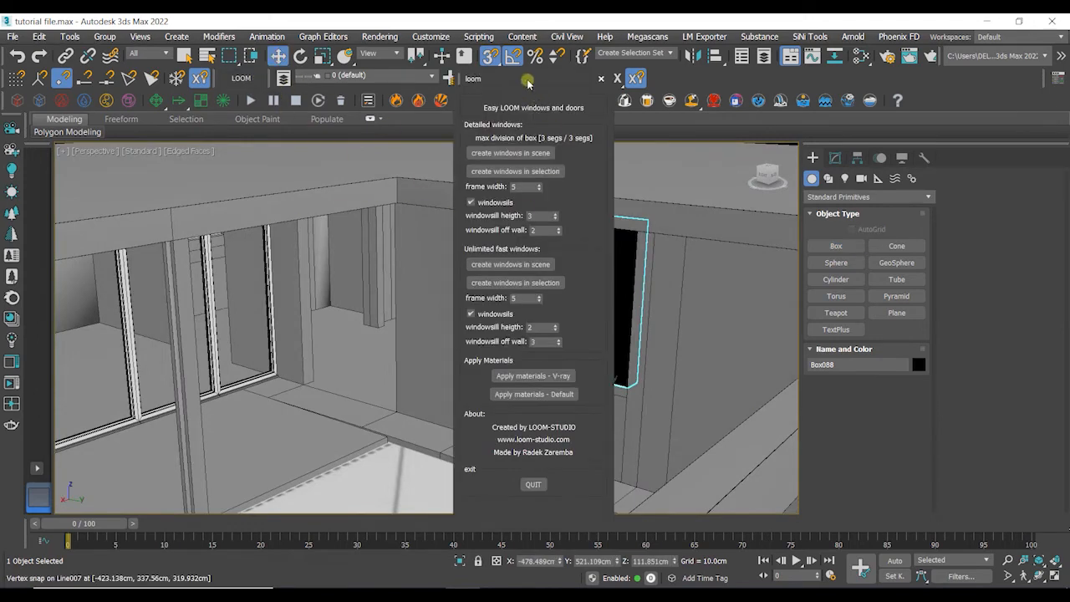
{"action": "left_click_drag", "start_coordinate": [541, 208], "coordinate": [731, 208]}
{"action": "left_click", "coordinate": [711, 176]}
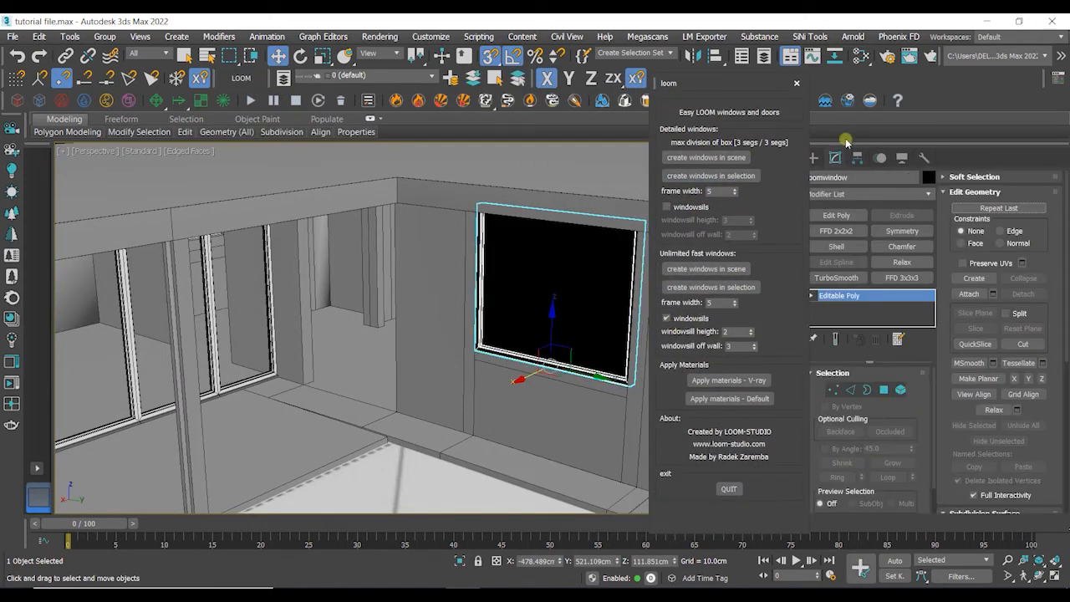
- Close the LOOM panel and snap the new window into the side-wall opening, moving its bottom vertices to fit
{"action": "left_click", "coordinate": [1052, 19]}
{"action": "left_click", "coordinate": [596, 328]}
{"action": "left_click", "coordinate": [797, 84]}
{"action": "scroll", "coordinate": [590, 318], "scroll_direction": "up", "scroll_amount": 2}
{"action": "mouse_move", "coordinate": [590, 317]}
{"action": "middle_mouse_down", "text": "alt"}
{"action": "mouse_move", "coordinate": [652, 321]}
{"action": "mouse_move", "coordinate": [609, 327]}
{"action": "middle_mouse_up", "text": "alt"}
{"action": "scroll", "coordinate": [410, 371], "scroll_direction": "up", "scroll_amount": 4}
{"action": "middle_click_drag", "start_coordinate": [411, 370], "coordinate": [551, 428], "text": "alt"}
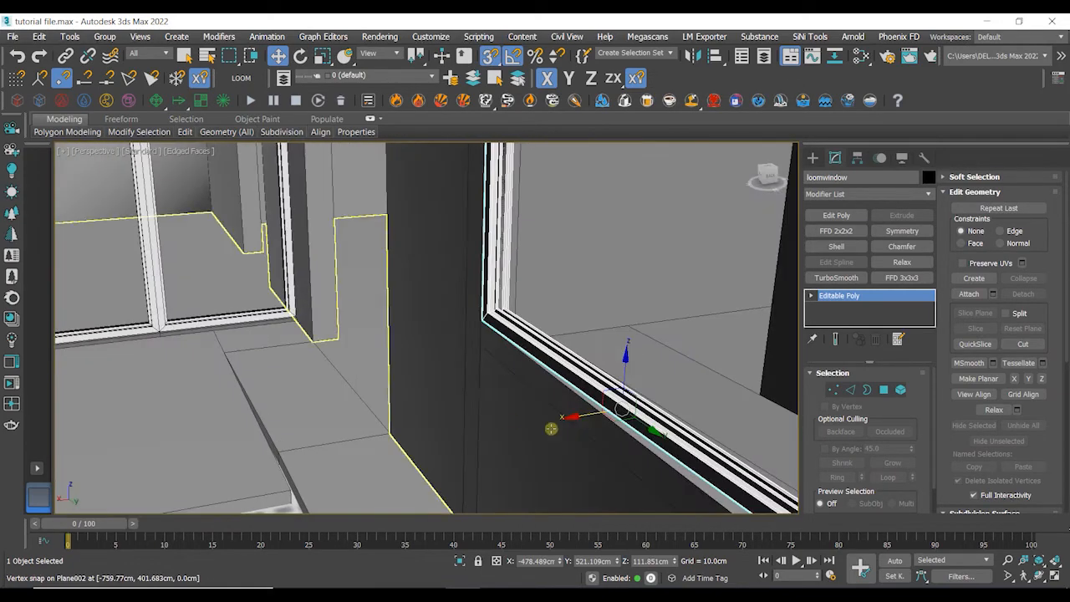
{"action": "left_click_drag", "start_coordinate": [583, 414], "coordinate": [858, 350]}
{"action": "middle_click_drag", "start_coordinate": [745, 367], "coordinate": [659, 388], "text": "alt"}
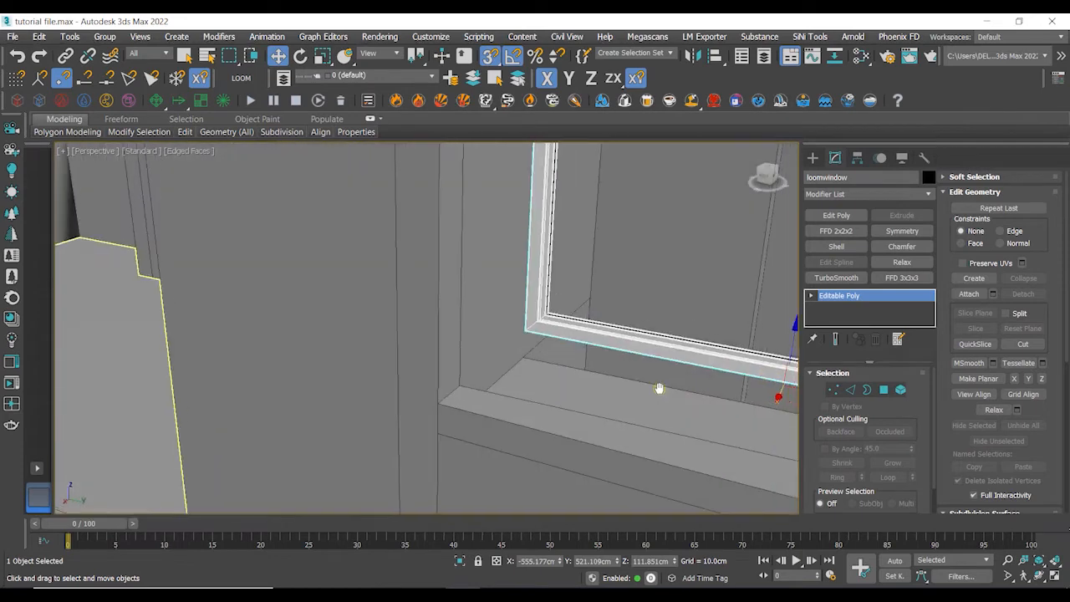
{"action": "scroll", "coordinate": [587, 375], "scroll_direction": "down", "scroll_amount": 3}
{"action": "middle_click_drag", "start_coordinate": [586, 375], "coordinate": [461, 300]}
{"action": "key", "text": "1"}
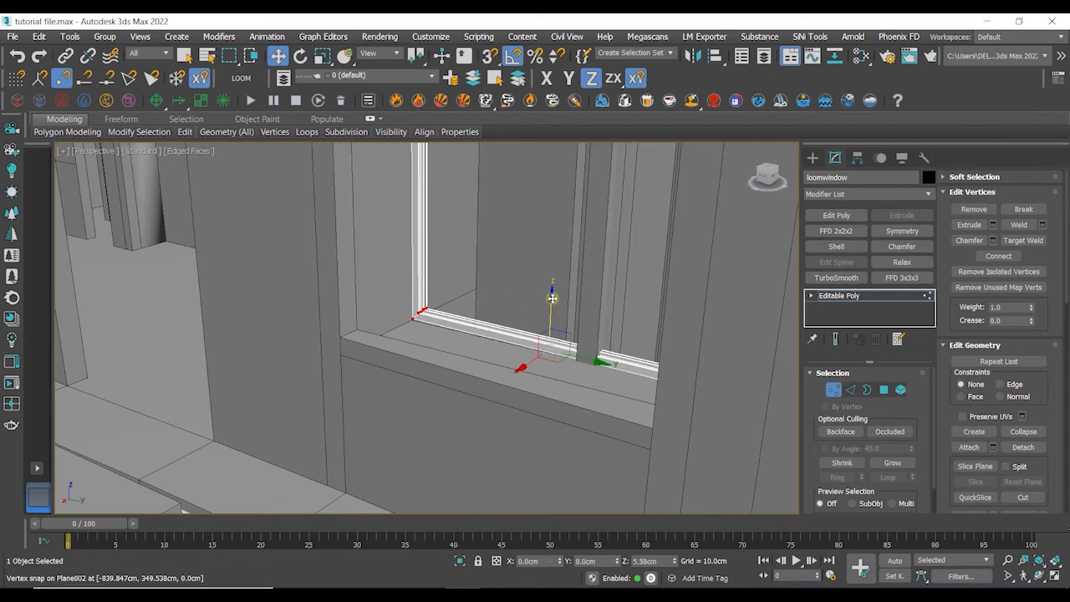
{"action": "scroll", "coordinate": [553, 298], "scroll_direction": "down", "scroll_amount": 5}
{"action": "middle_click_drag", "start_coordinate": [516, 303], "coordinate": [536, 328], "text": "alt"}
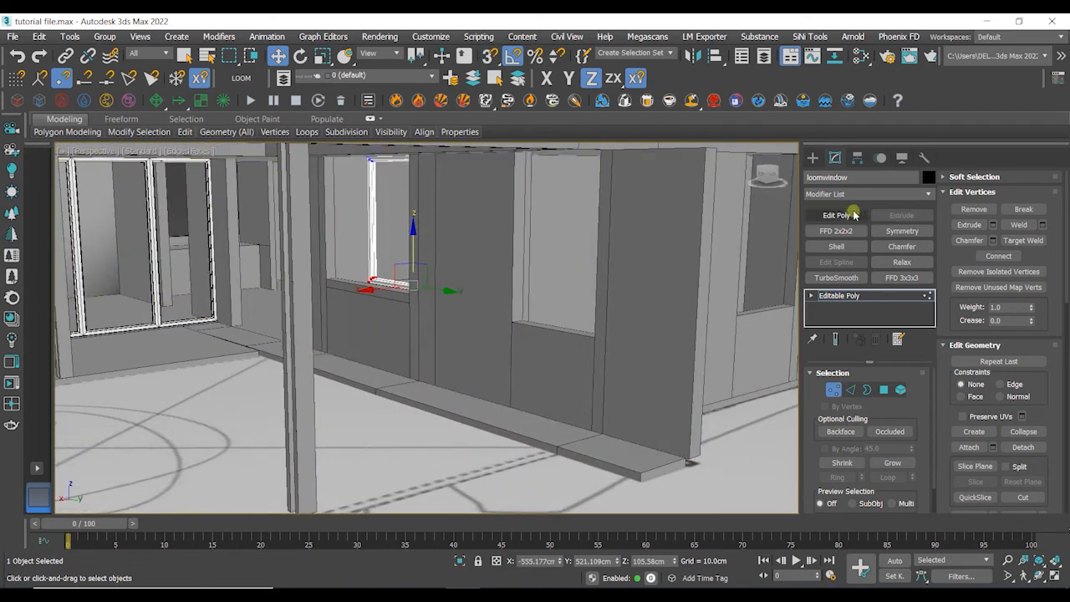
- Draw a box filling the tall window opening in the front wall
{"action": "left_click", "coordinate": [814, 158]}
{"action": "left_click", "coordinate": [825, 245]}
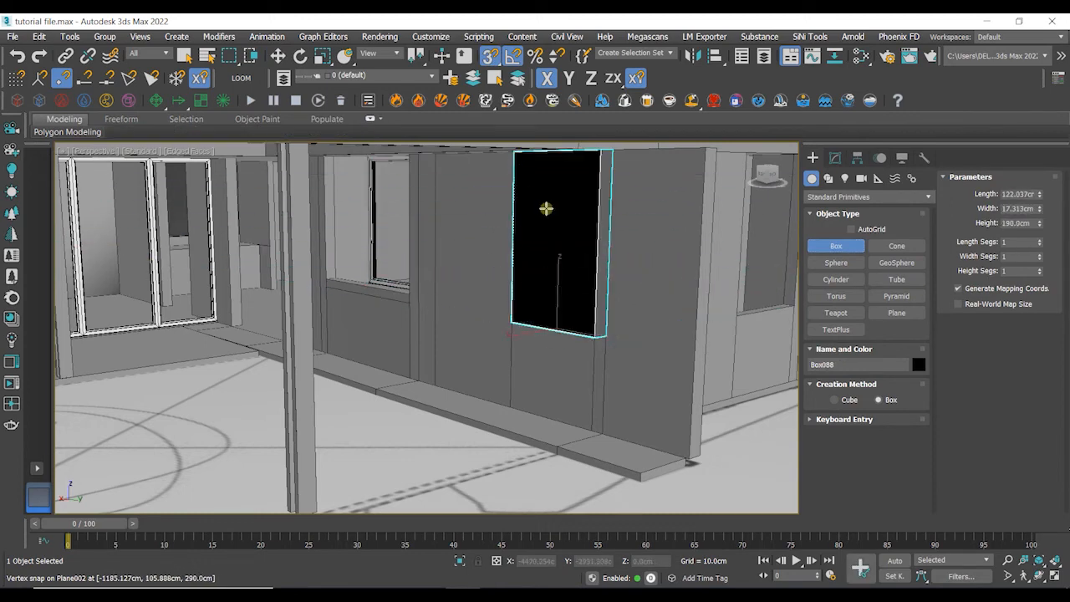
- Create a detailed window with windowsills in the selected box using the LOOM panel, then close the panel
{"action": "left_click", "coordinate": [238, 85]}
{"action": "left_click", "coordinate": [568, 175]}
{"action": "left_click_drag", "start_coordinate": [532, 83], "coordinate": [740, 82]}
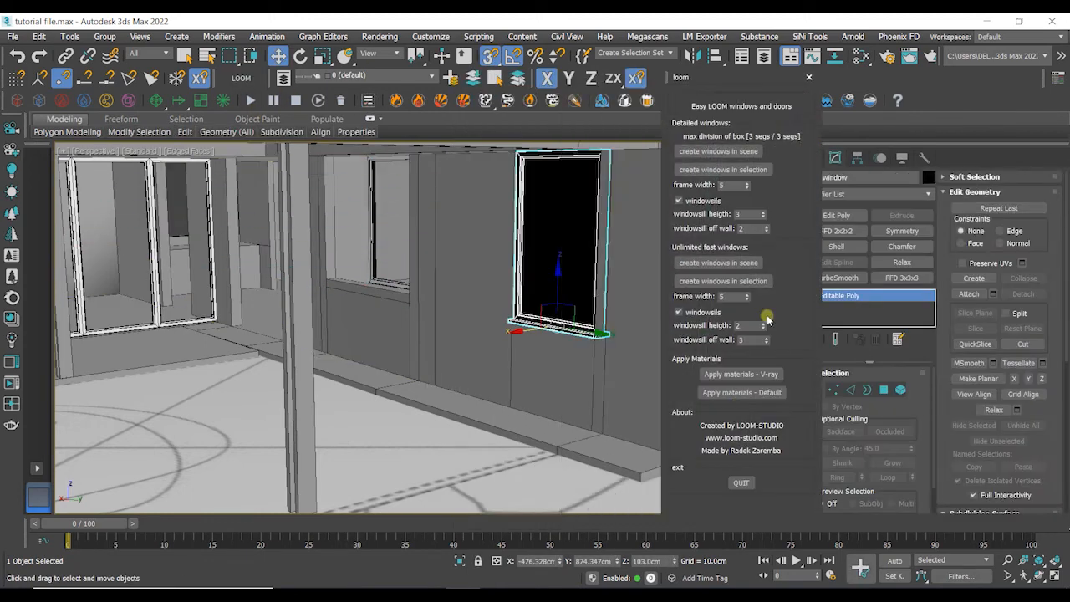
{"action": "left_click", "coordinate": [808, 78]}
- Snap the new window down onto the opening's sill and deselect it
{"action": "scroll", "coordinate": [513, 233], "scroll_direction": "up", "scroll_amount": 5}
{"action": "middle_click_drag", "start_coordinate": [512, 232], "coordinate": [525, 293], "text": "alt"}
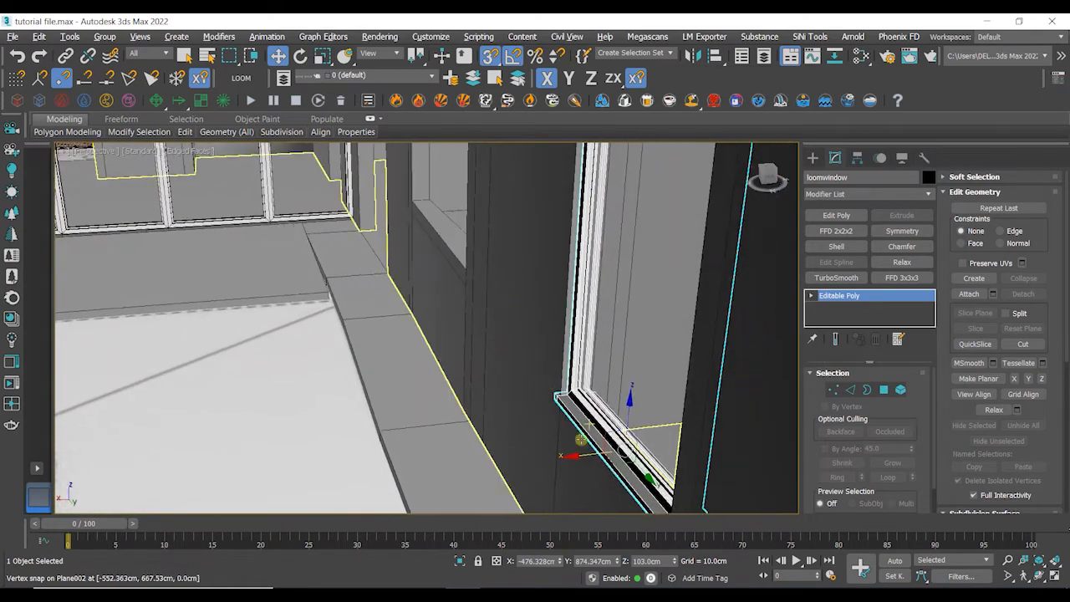
{"action": "mouse_move", "coordinate": [583, 455]}
{"action": "left_mouse_down"}
{"action": "mouse_move", "coordinate": [548, 459]}
{"action": "mouse_move", "coordinate": [616, 451]}
{"action": "mouse_move", "coordinate": [588, 454]}
{"action": "left_mouse_up"}
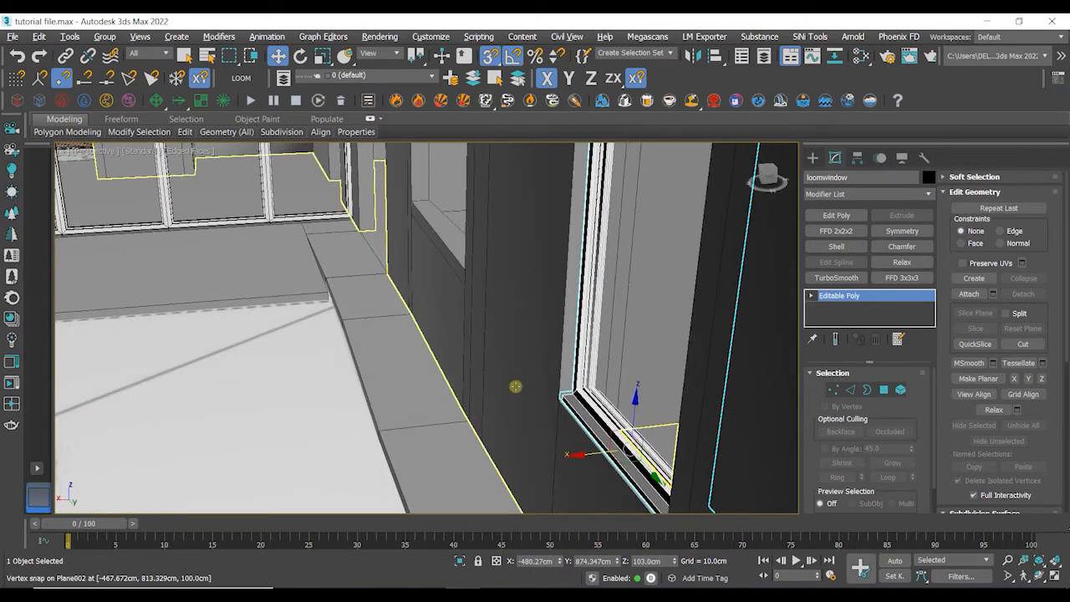
{"action": "scroll", "coordinate": [516, 386], "scroll_direction": "down", "scroll_amount": 10}
{"action": "middle_click_drag", "start_coordinate": [516, 387], "coordinate": [573, 181], "text": "alt"}
{"action": "left_click", "coordinate": [491, 170]}
- Draw a box about 130 cm wide and 190 cm high filling the next wall opening
{"action": "left_click", "coordinate": [813, 157]}
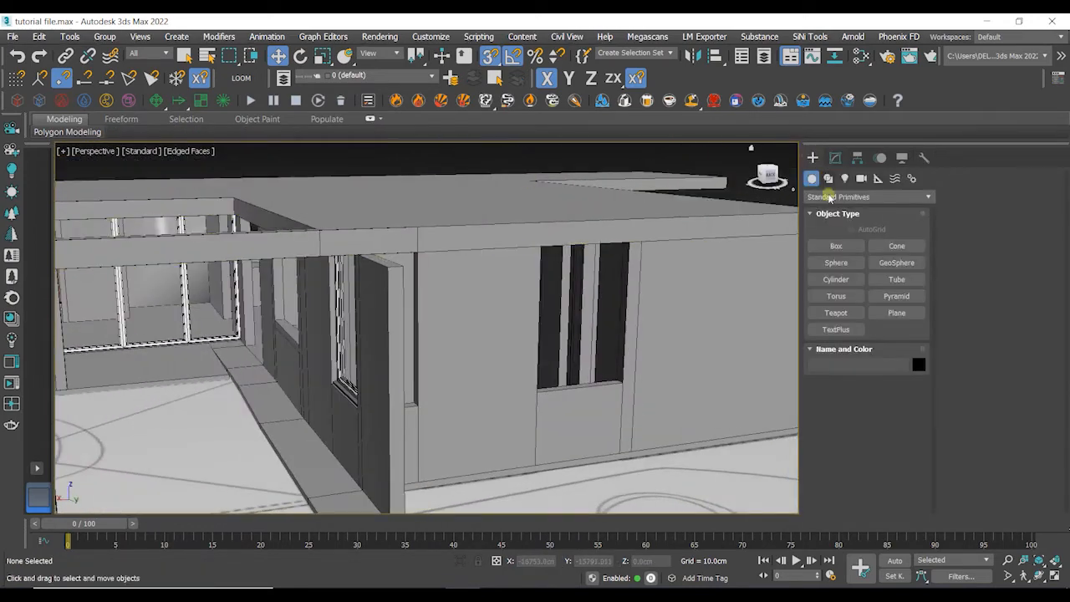
{"action": "left_click", "coordinate": [836, 246]}
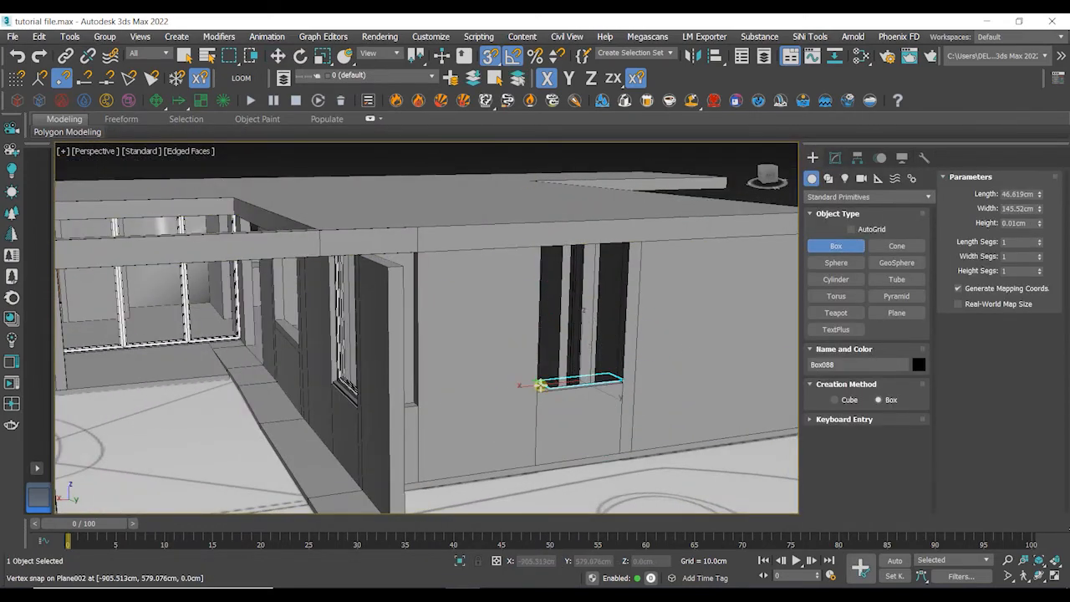
{"action": "middle_click_drag", "start_coordinate": [540, 385], "coordinate": [491, 383], "text": "alt"}
{"action": "scroll", "coordinate": [307, 313], "scroll_direction": "up", "scroll_amount": 5}
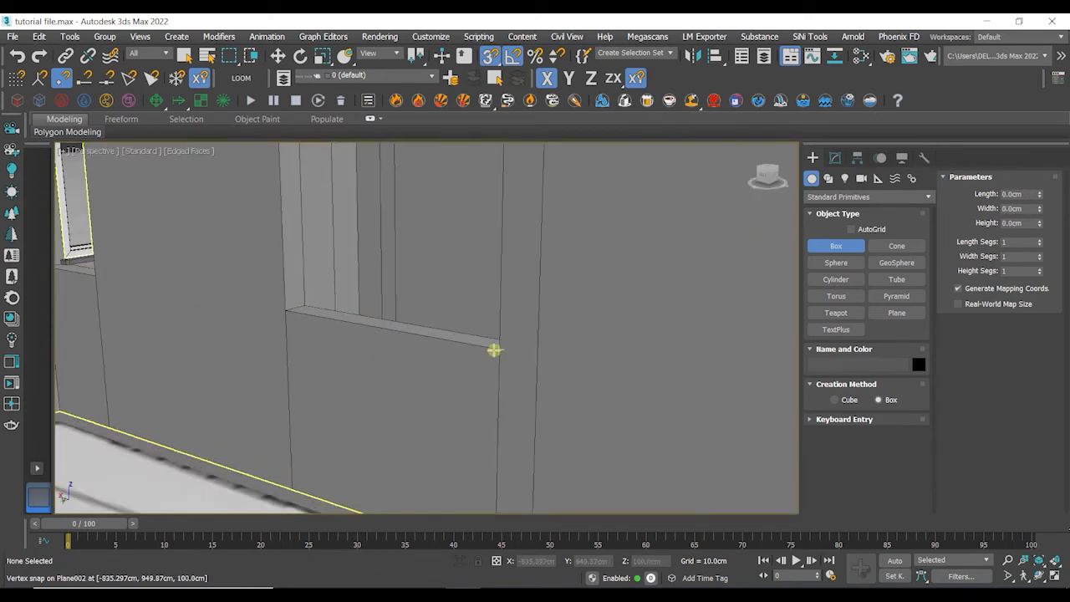
{"action": "left_click_drag", "start_coordinate": [495, 350], "coordinate": [310, 303]}
{"action": "left_click", "coordinate": [313, 251]}
{"action": "scroll", "coordinate": [332, 191], "scroll_direction": "down", "scroll_amount": 3}
{"action": "middle_click_drag", "start_coordinate": [332, 191], "coordinate": [363, 246], "text": "alt"}
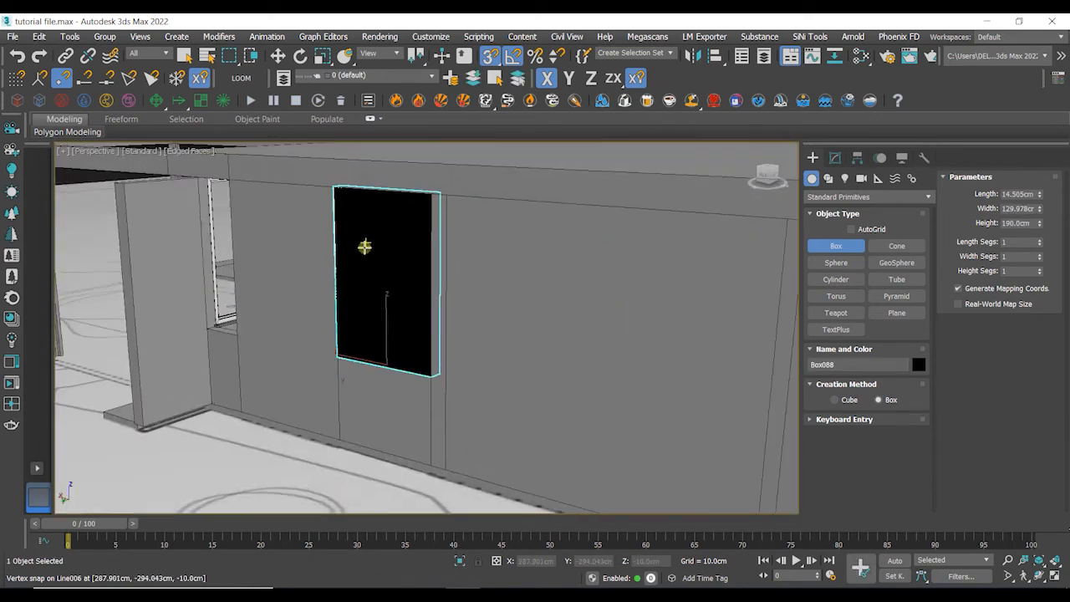
- Create a detailed window with windowsills in the selected box with LOOM and apply the default materials
{"action": "scroll", "coordinate": [363, 245], "scroll_direction": "down", "scroll_amount": 3}
{"action": "left_click", "coordinate": [240, 78]}
{"action": "left_click", "coordinate": [497, 171]}
{"action": "left_click", "coordinate": [531, 395]}
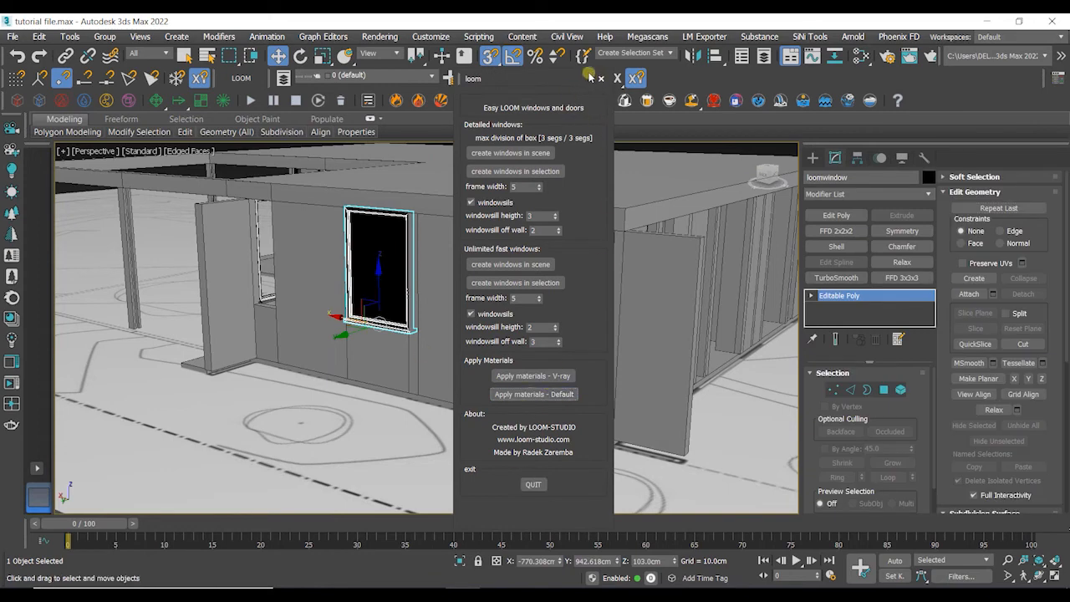
{"action": "left_click_drag", "start_coordinate": [590, 76], "coordinate": [607, 75]}
{"action": "left_click", "coordinate": [618, 78]}
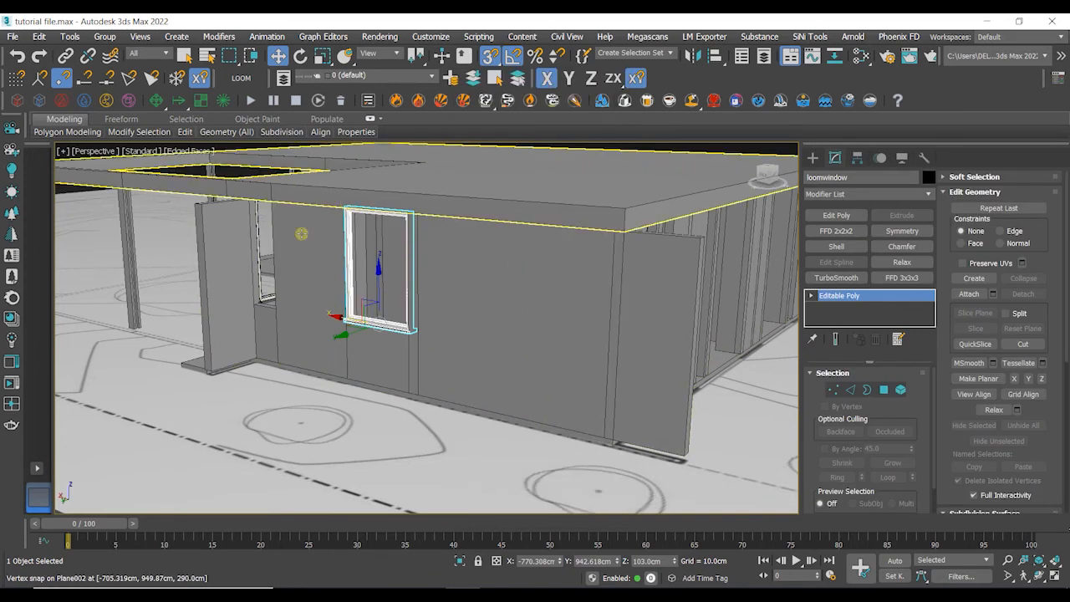
- Snap the new window into position against the wall face of its opening
{"action": "scroll", "coordinate": [357, 374], "scroll_direction": "up", "scroll_amount": 8}
{"action": "mouse_move", "coordinate": [343, 407]}
{"action": "left_mouse_down"}
{"action": "mouse_move", "coordinate": [333, 410]}
{"action": "mouse_move", "coordinate": [351, 402]}
{"action": "left_mouse_up"}
{"action": "middle_click_drag", "start_coordinate": [353, 401], "coordinate": [334, 403], "text": "alt"}
{"action": "left_click_drag", "start_coordinate": [339, 398], "coordinate": [324, 398]}
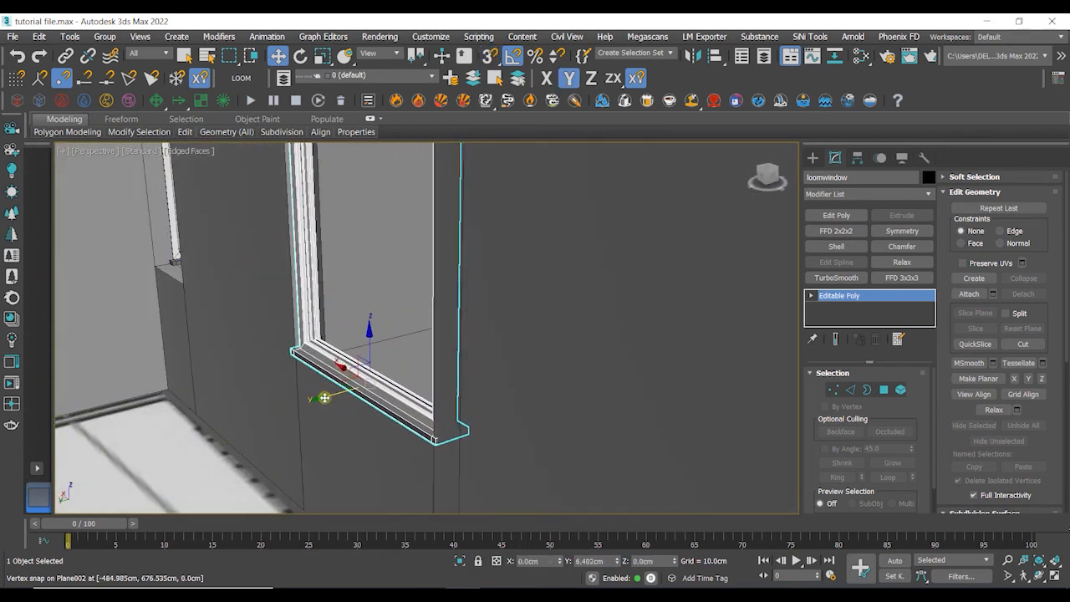
{"action": "middle_click_drag", "start_coordinate": [330, 398], "coordinate": [515, 376], "text": "alt"}
{"action": "scroll", "coordinate": [464, 434], "scroll_direction": "down", "scroll_amount": 5}
- Turn on snapping and draw a box about 50 cm wide and 190 cm high in the narrow corner opening
{"action": "left_click", "coordinate": [812, 157]}
{"action": "left_click", "coordinate": [837, 246]}
{"action": "key", "text": "s"}
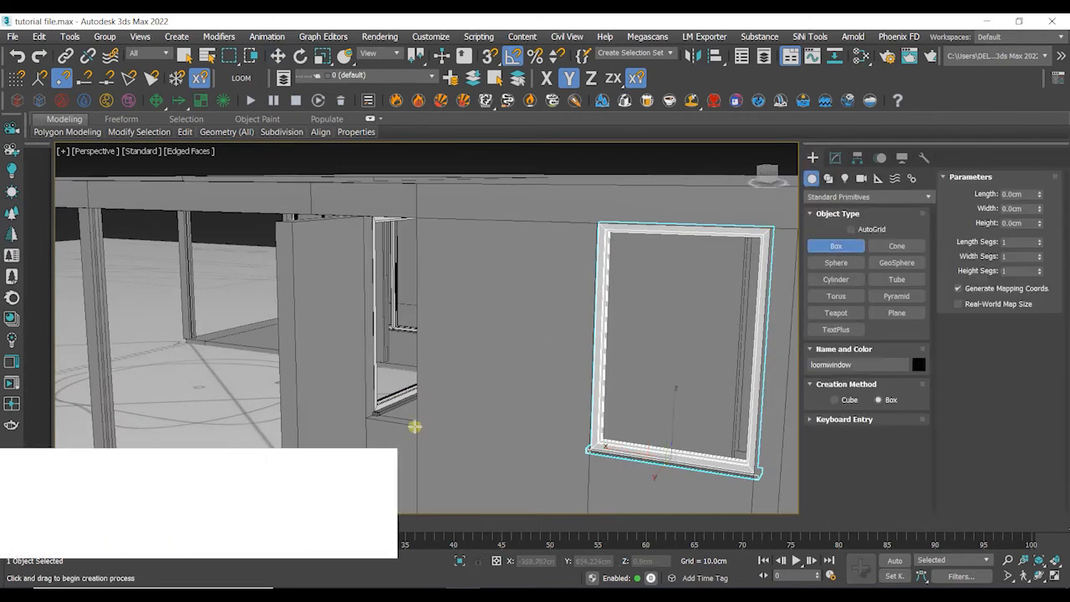
{"action": "left_click_drag", "start_coordinate": [421, 426], "coordinate": [377, 413]}
{"action": "left_click", "coordinate": [373, 206]}
{"action": "scroll", "coordinate": [416, 316], "scroll_direction": "down", "scroll_amount": 3}
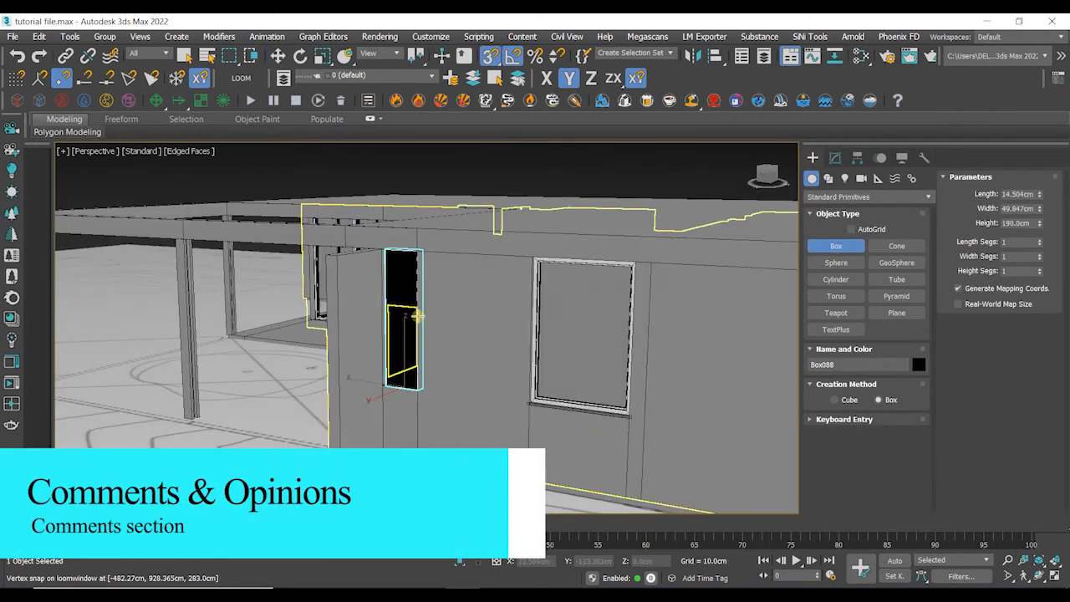
{"action": "middle_click_drag", "start_coordinate": [416, 316], "coordinate": [411, 174], "text": "alt"}
- Create a detailed window without windowsills in the narrow box using LOOM, then close the panel
{"action": "left_click", "coordinate": [242, 78]}
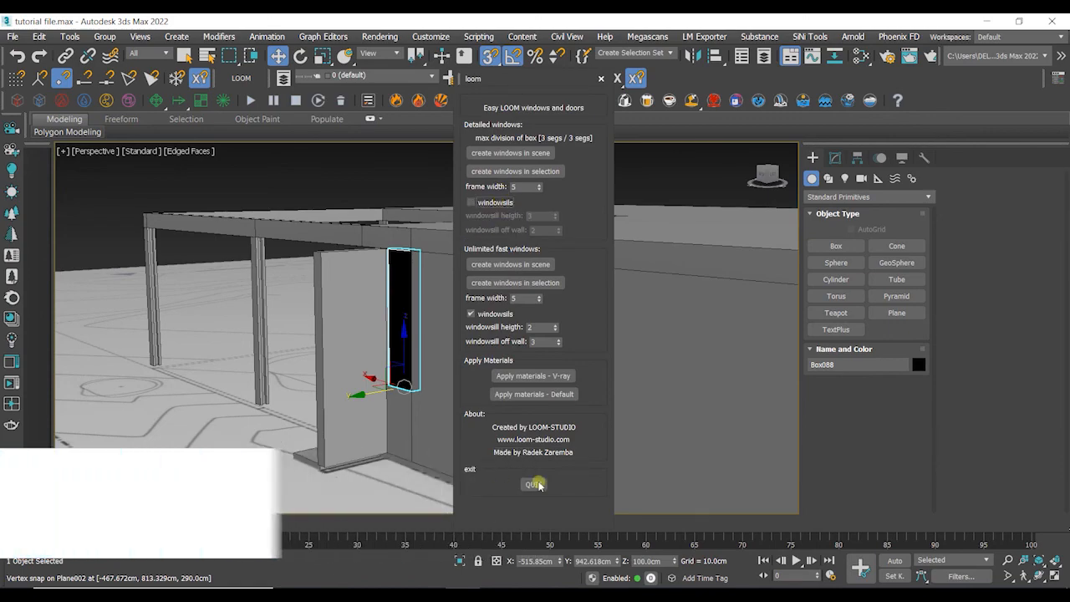
{"action": "left_click", "coordinate": [515, 171]}
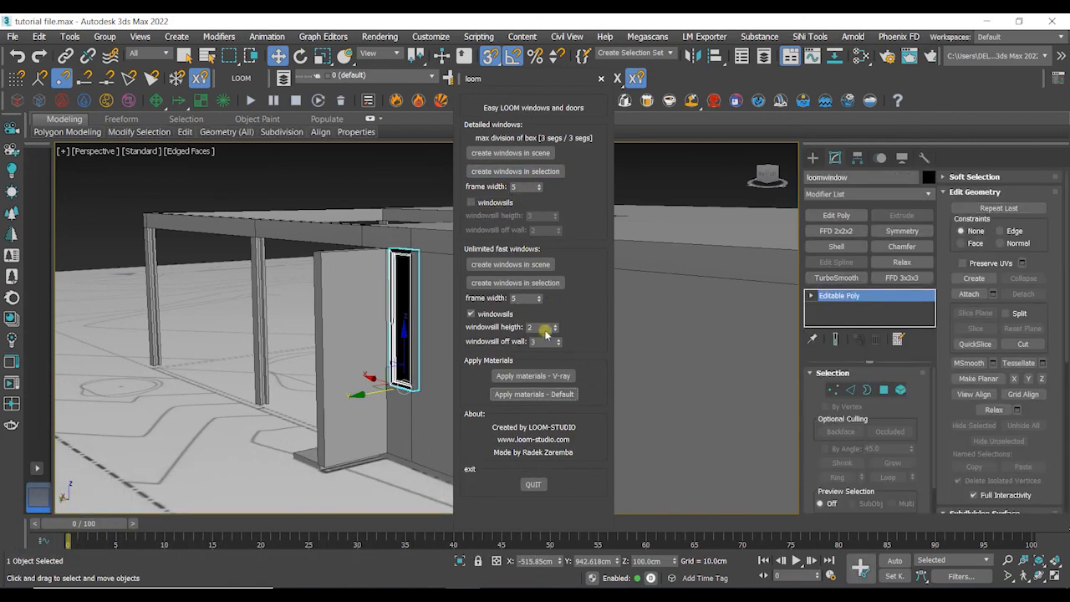
{"action": "left_click", "coordinate": [600, 79]}
{"action": "scroll", "coordinate": [473, 281], "scroll_direction": "down", "scroll_amount": 5}
{"action": "middle_click_drag", "start_coordinate": [473, 282], "coordinate": [627, 289], "text": "alt"}
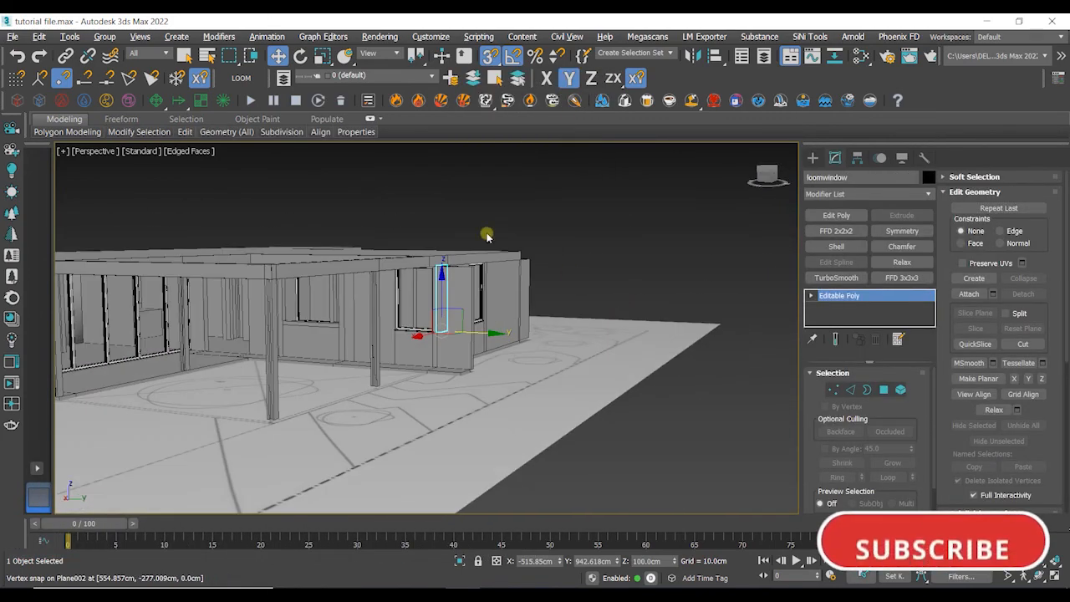
{"action": "left_click", "coordinate": [488, 234]}
{"action": "middle_click_drag", "start_coordinate": [487, 234], "coordinate": [530, 251], "text": "alt"}
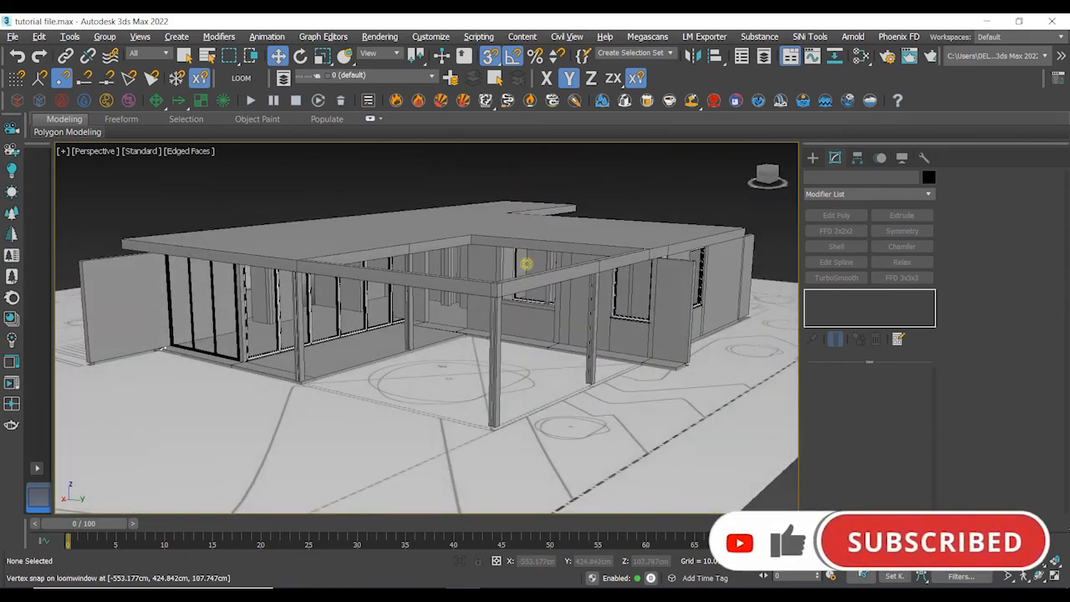